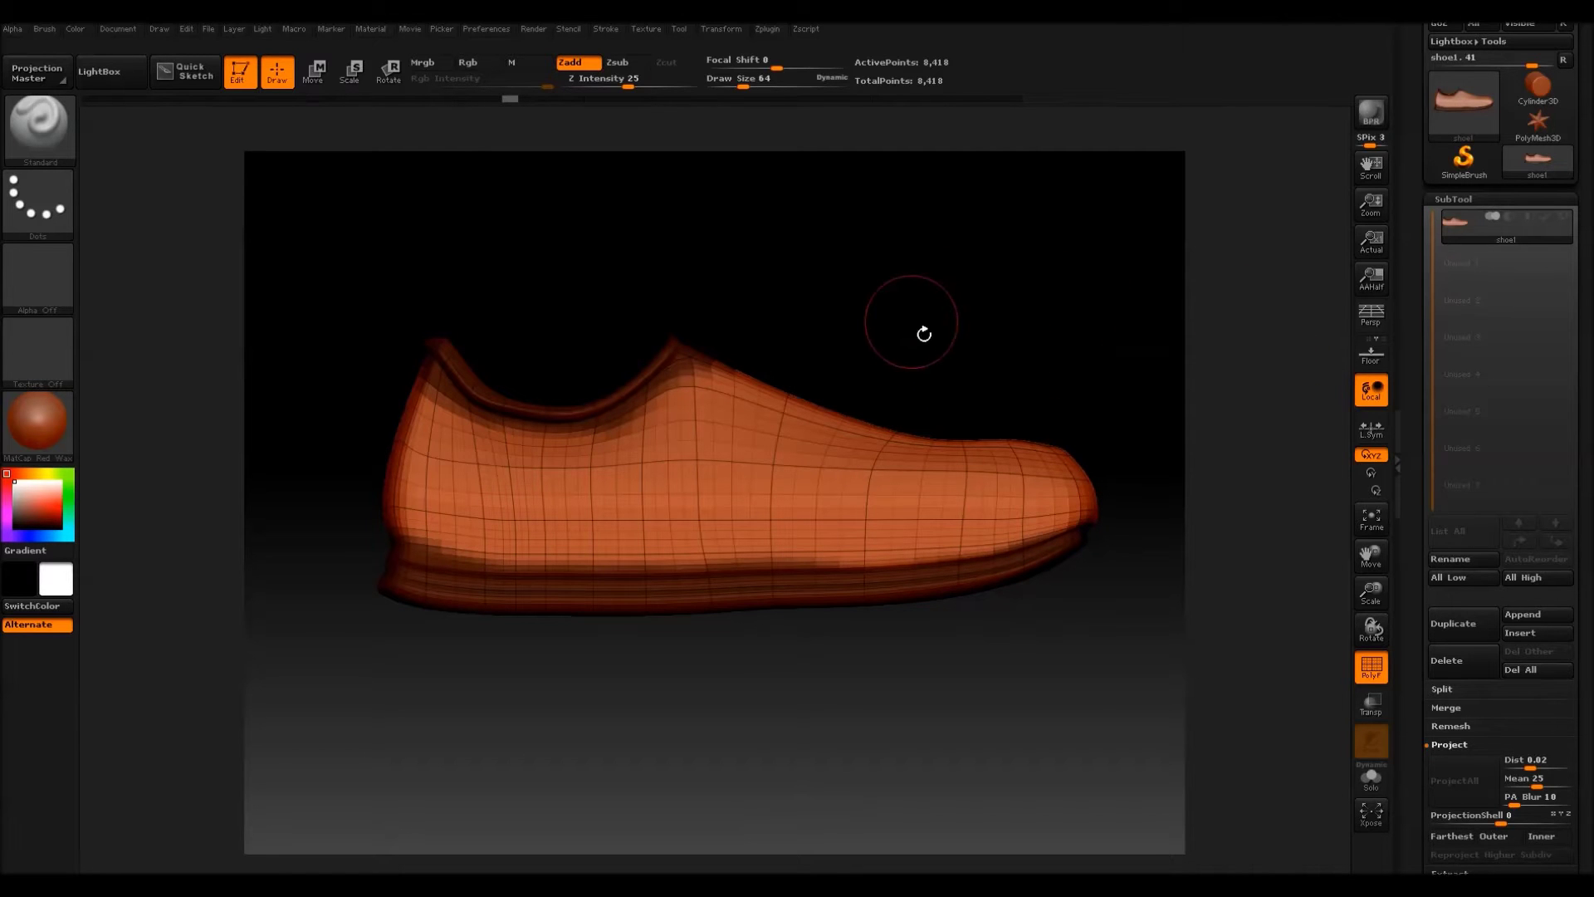
Roll the shoe back to an earlier state on the Undo History bar.
mouse_move(929, 303)
left_mouse_down()
mouse_move(907, 352)
mouse_move(868, 299)
mouse_move(886, 341)
mouse_move(924, 308)
mouse_move(929, 274)
mouse_move(932, 299)
mouse_move(901, 277)
mouse_move(893, 390)
mouse_move(833, 462)
mouse_move(932, 359)
mouse_move(944, 267)
mouse_move(898, 281)
mouse_move(920, 305)
left_mouse_up()
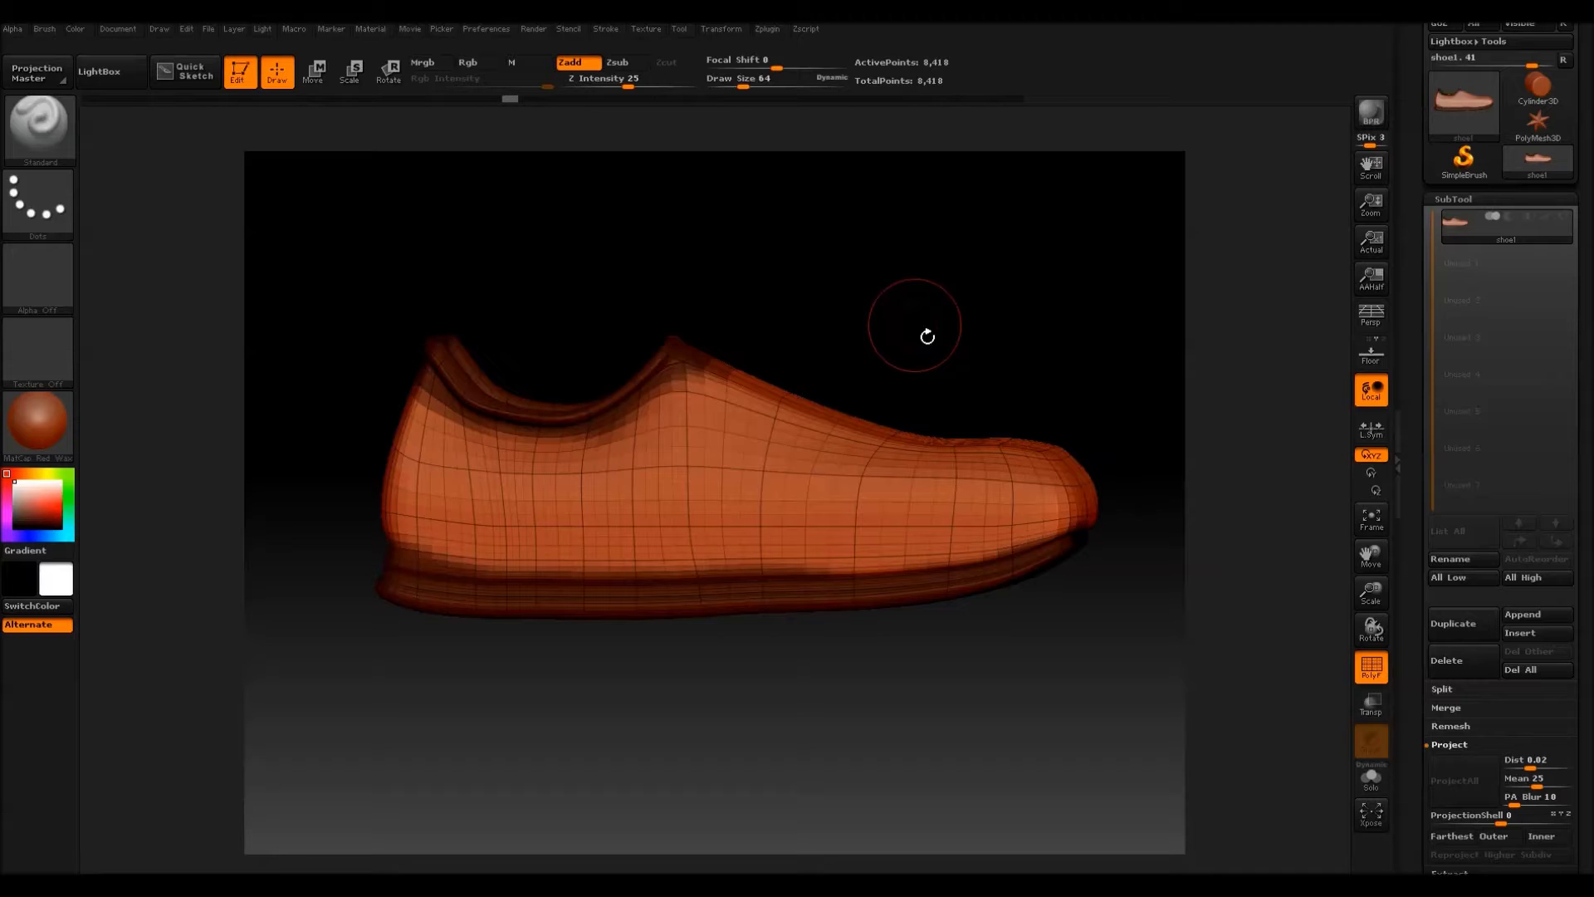
mouse_move(939, 292)
left_mouse_down()
mouse_move(907, 331)
mouse_move(958, 457)
mouse_move(1008, 423)
mouse_move(936, 317)
left_mouse_up()
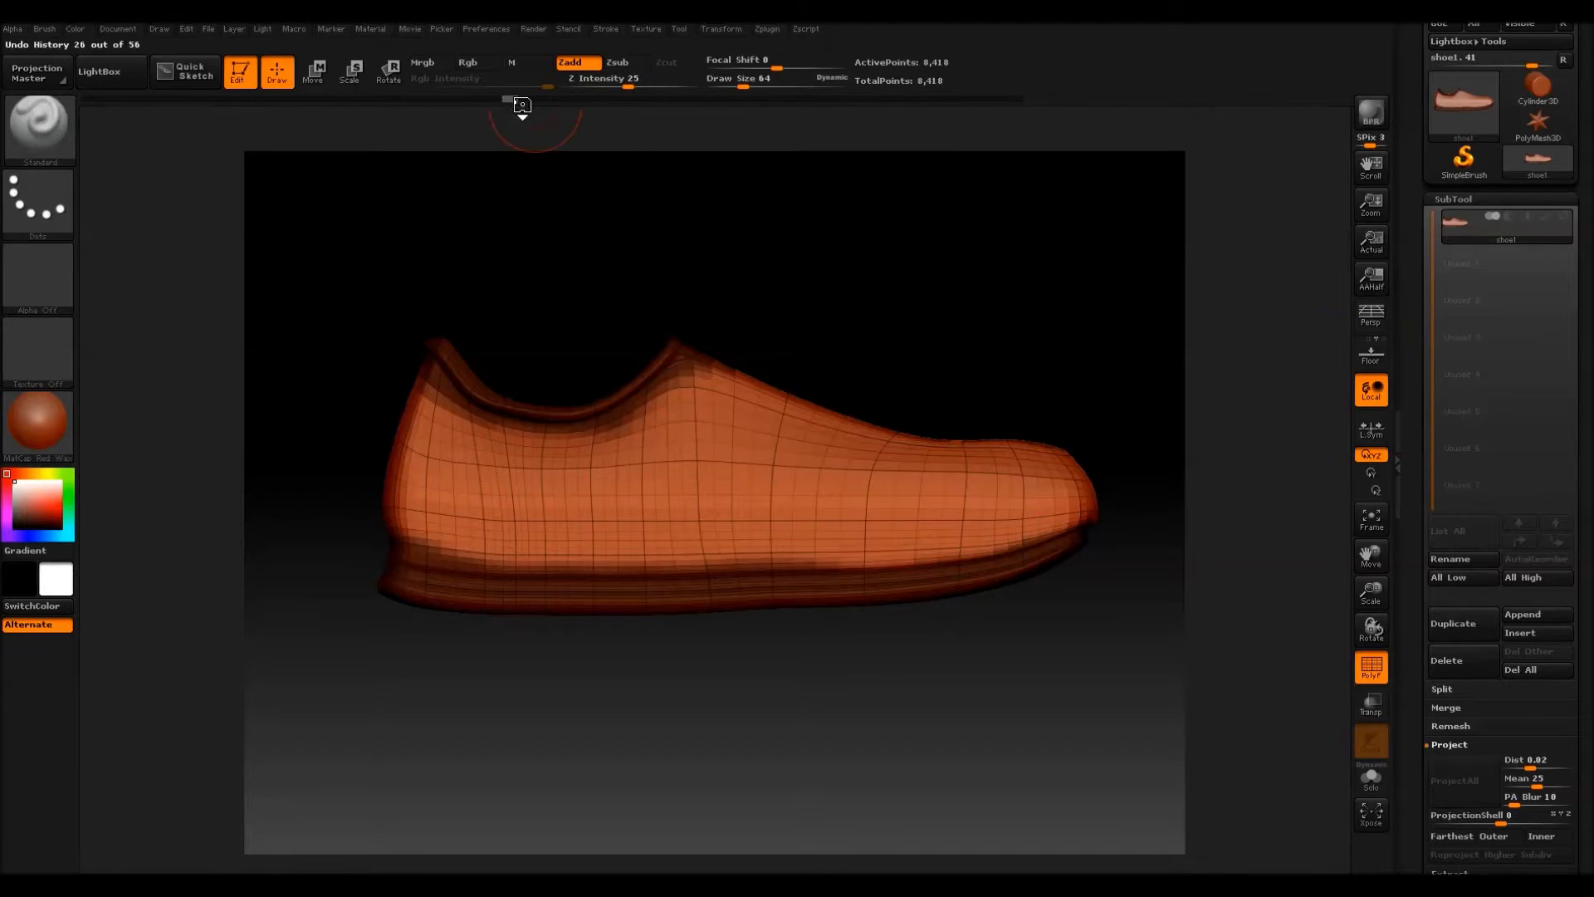
left_click_drag(520, 100, 808, 110)
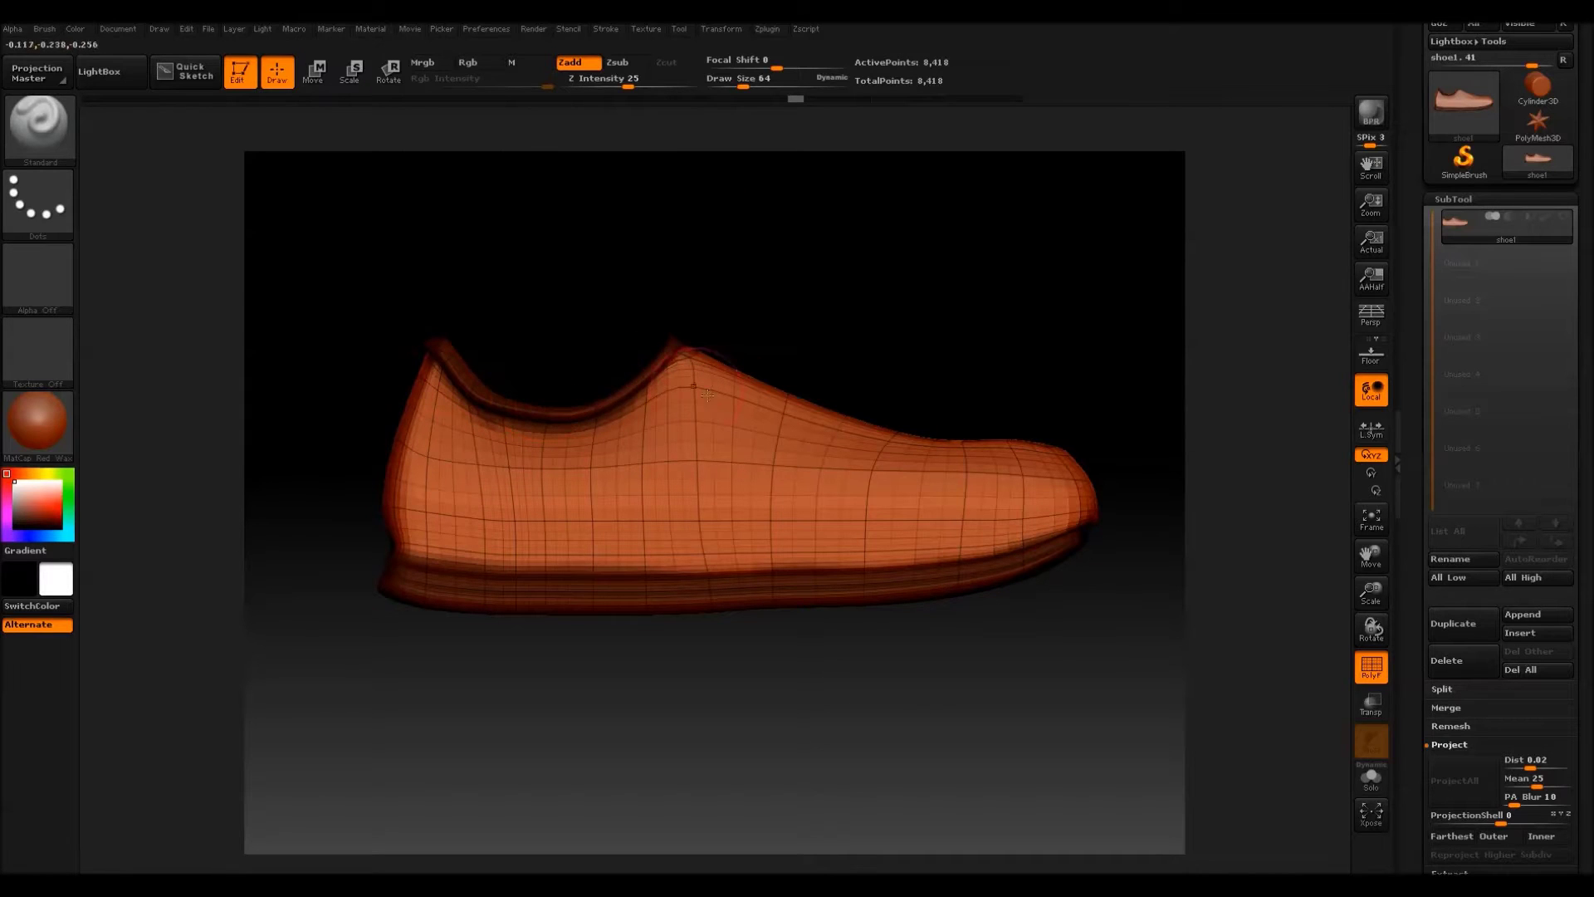
Paint a test mask on the shoe's side, then erase most of it.
key("ctrl")
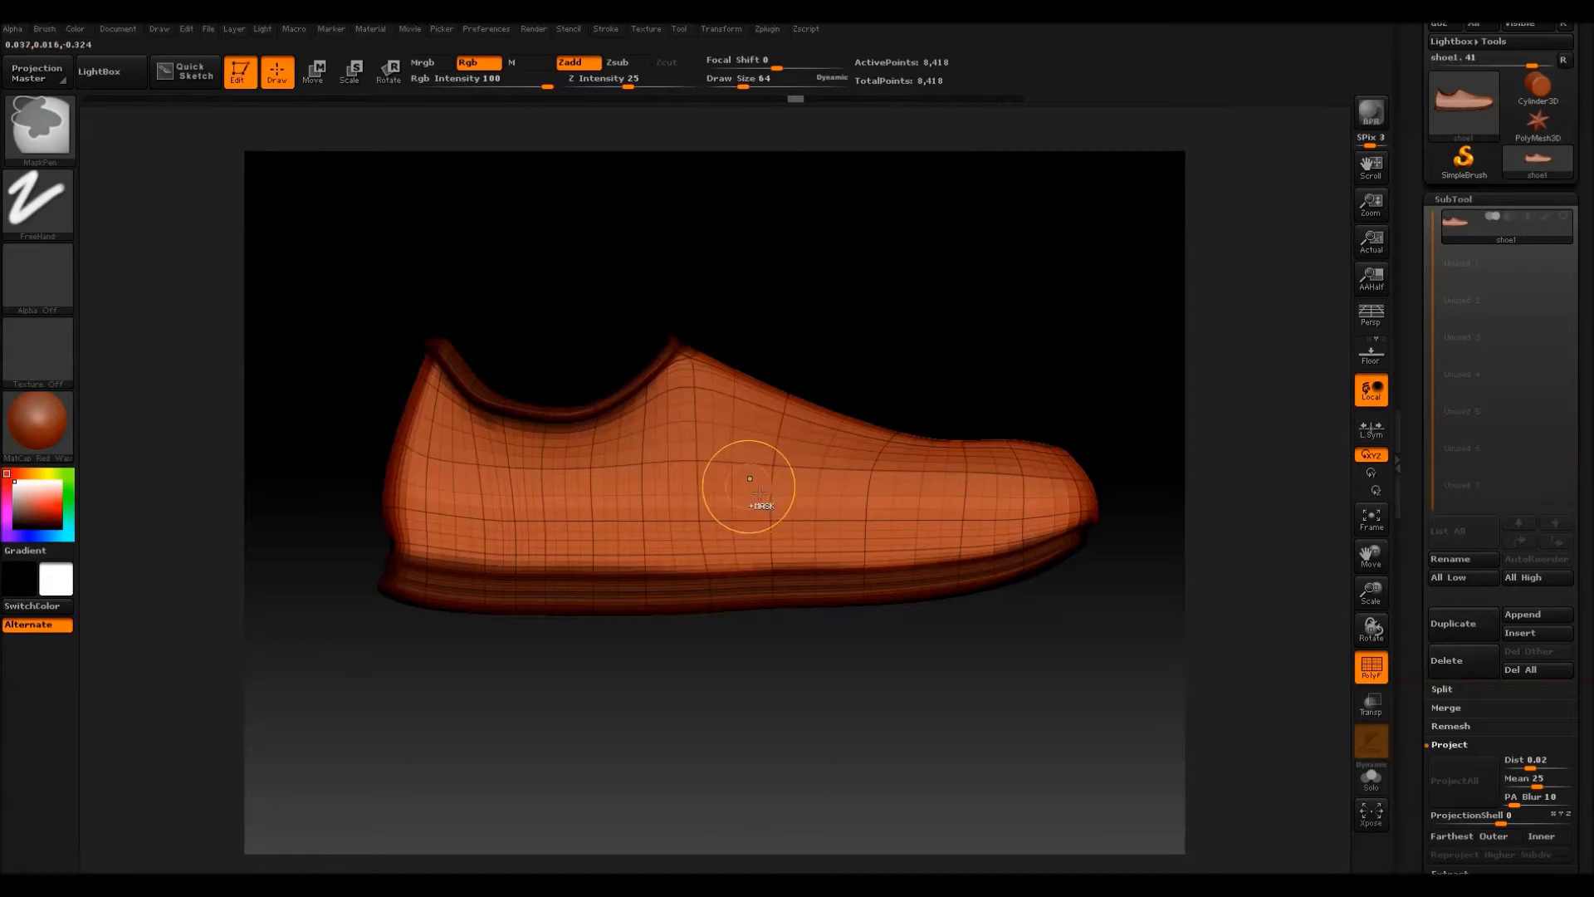
mouse_move(747, 488)
left_mouse_down("ctrl")
mouse_move(786, 486)
mouse_move(759, 474)
mouse_move(758, 498)
mouse_move(764, 483)
mouse_move(703, 483)
mouse_move(752, 490)
left_mouse_up("ctrl")
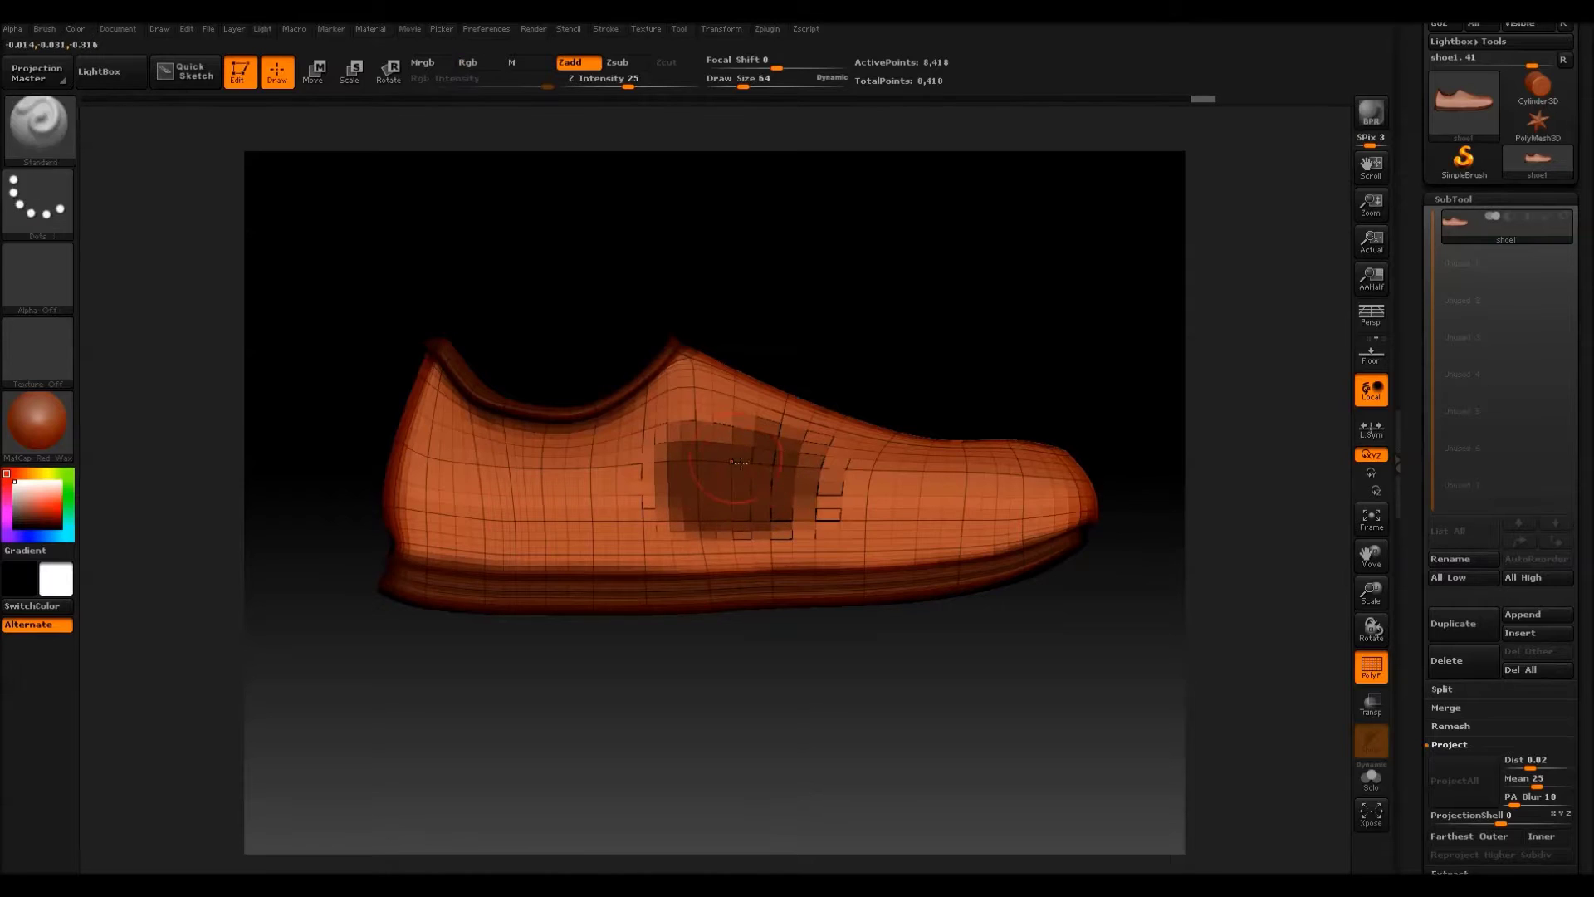
mouse_move(797, 477)
left_mouse_down("ctrl+alt")
mouse_move(689, 517)
mouse_move(829, 511)
mouse_move(713, 481)
mouse_move(712, 454)
mouse_move(821, 446)
left_mouse_up("ctrl+alt")
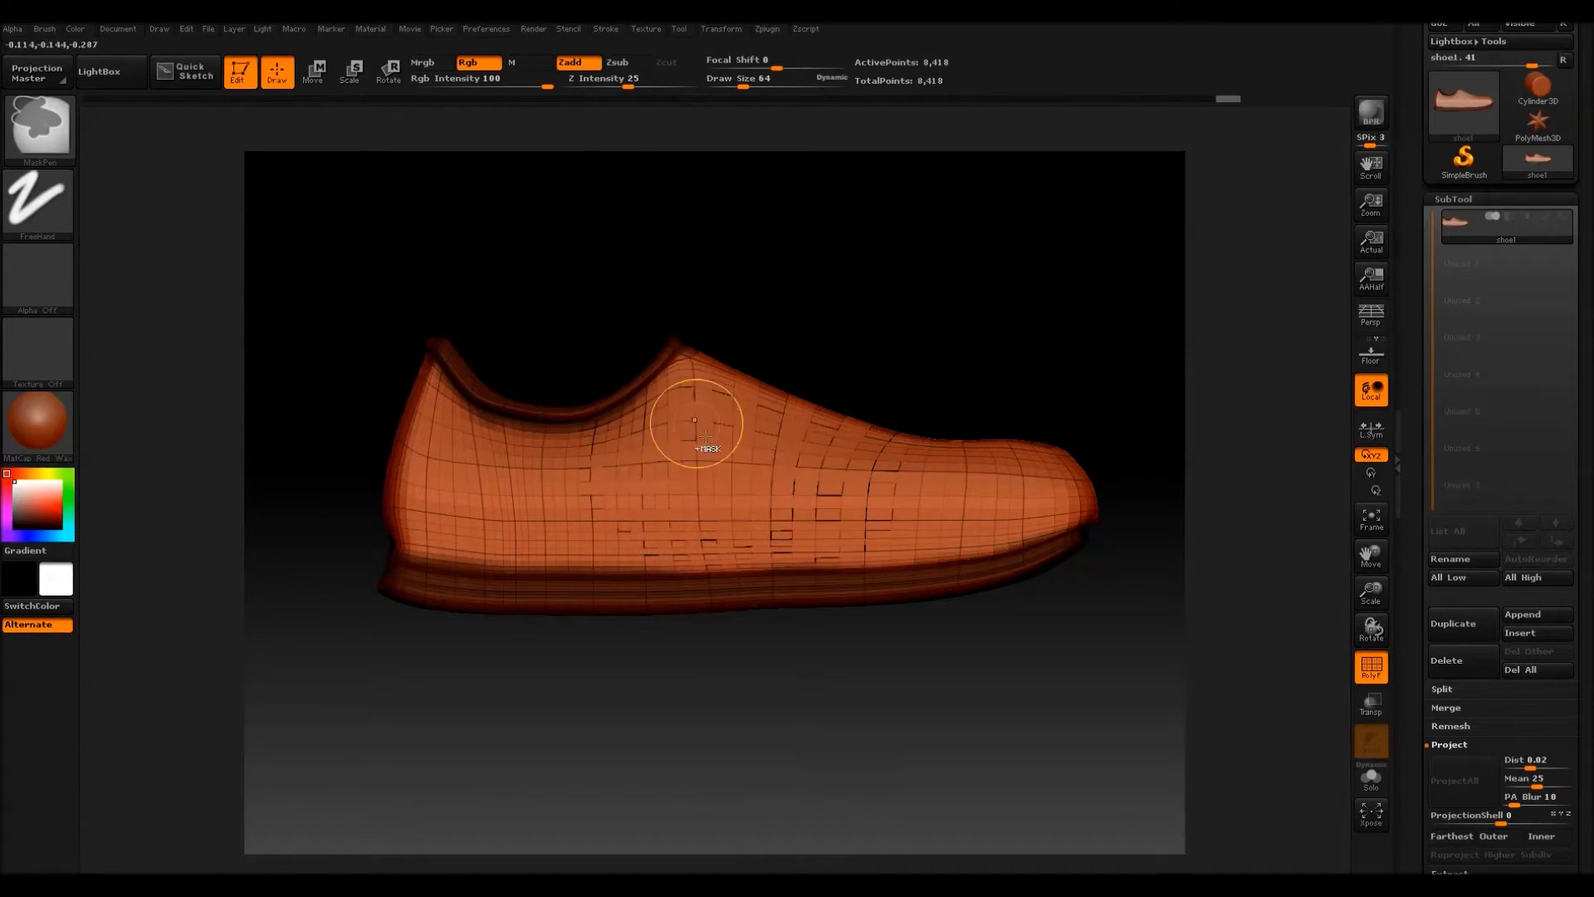
Duplicate the shoe as subtool shoe2, then switch between shoe2 and shoe1 to compare.
left_click(1459, 625)
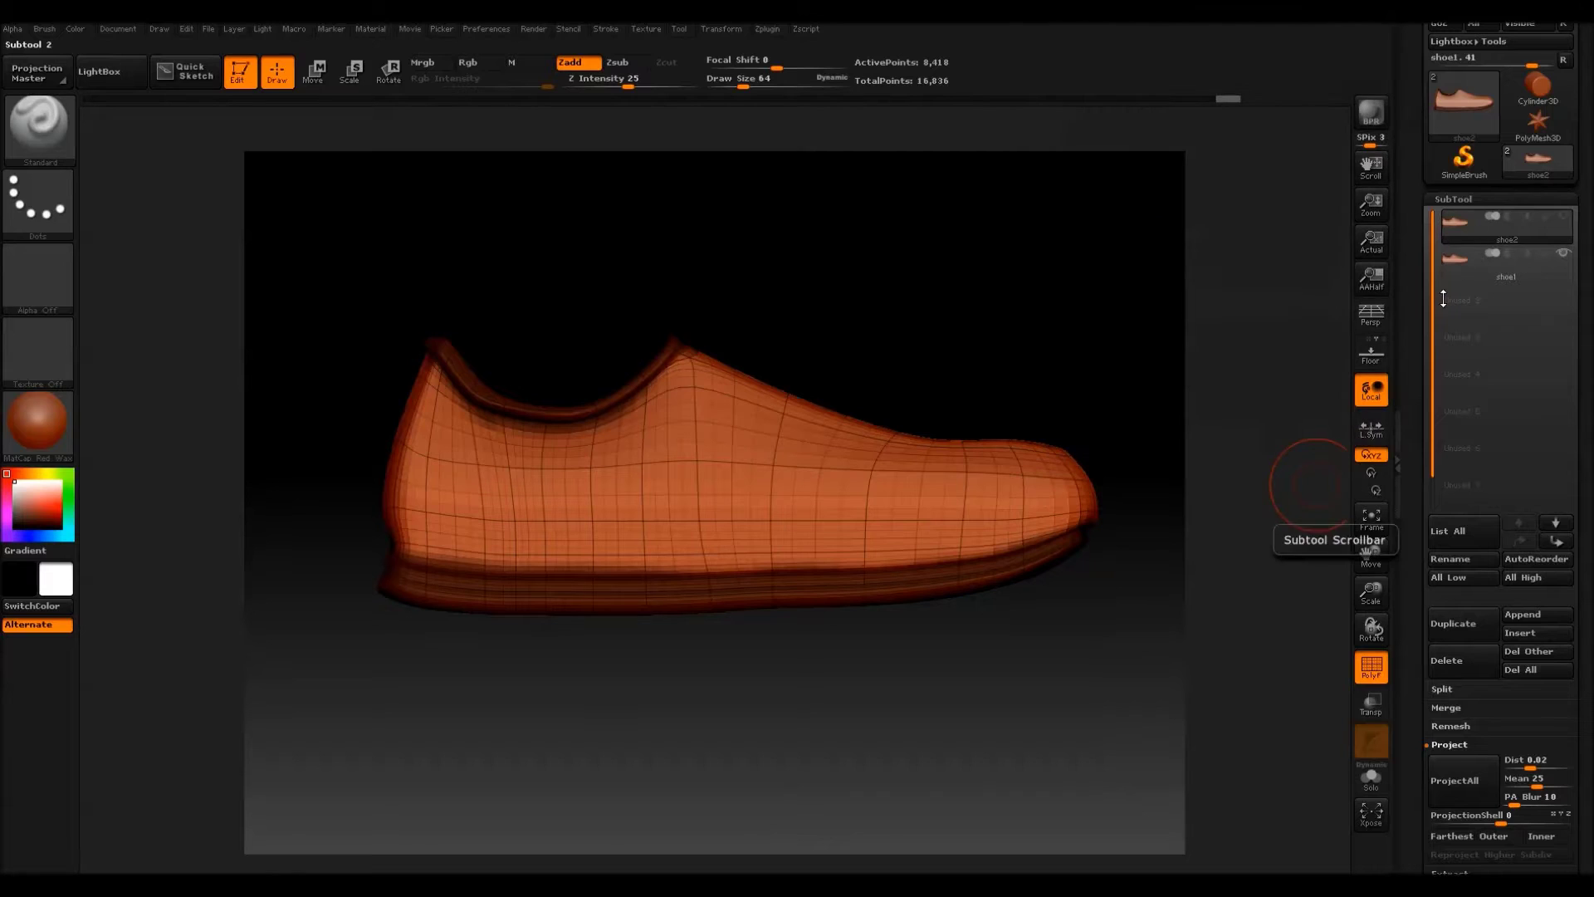
left_click(1457, 270)
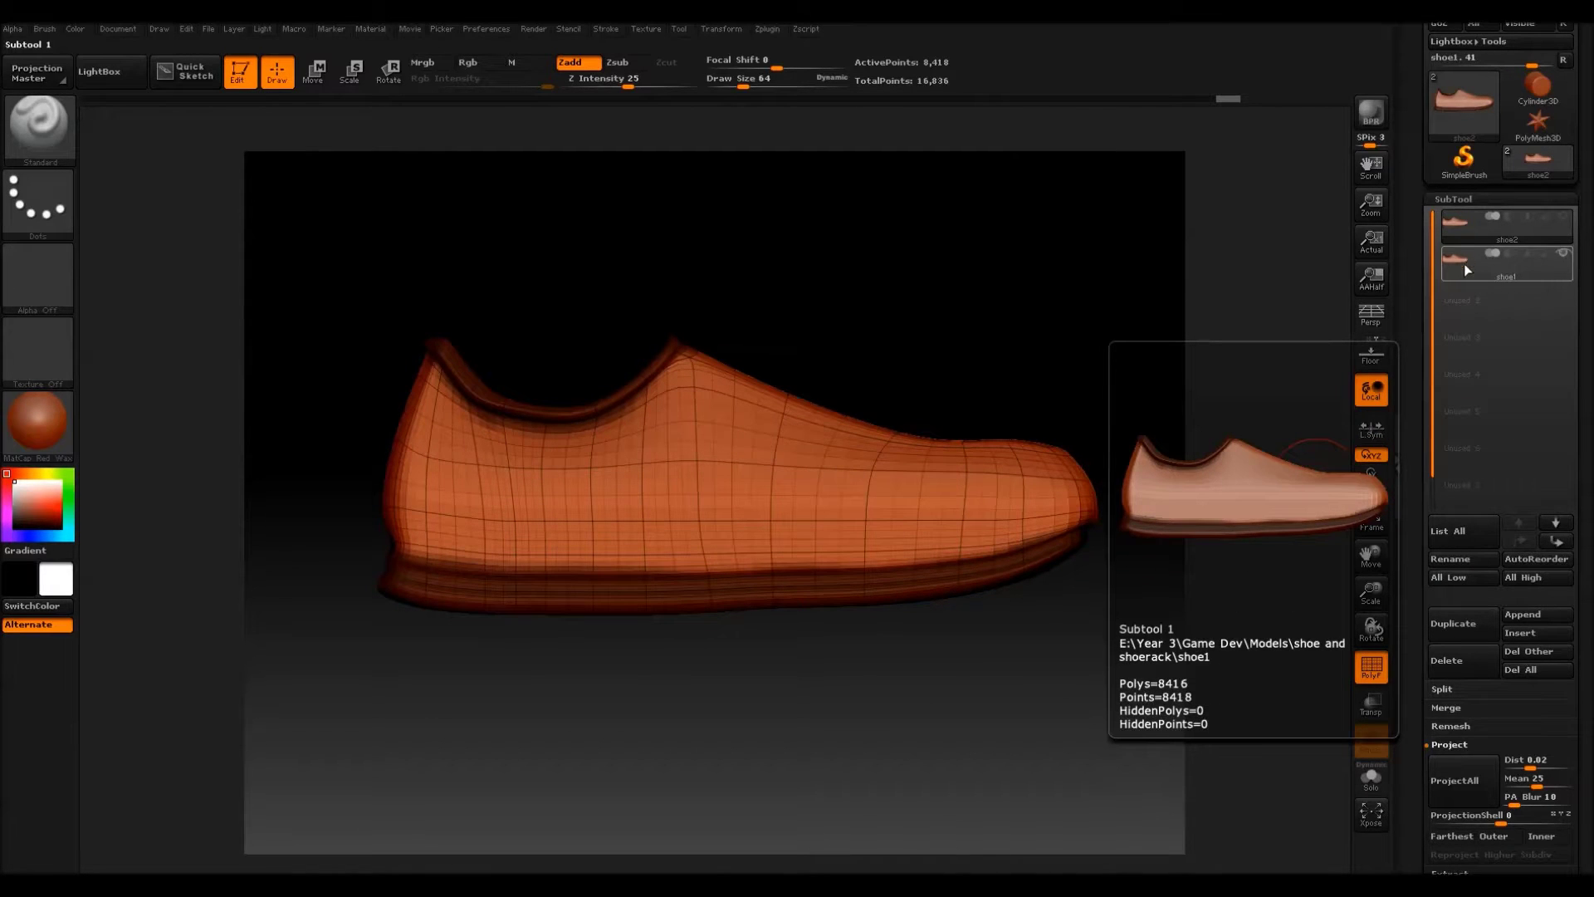
left_click(1467, 230)
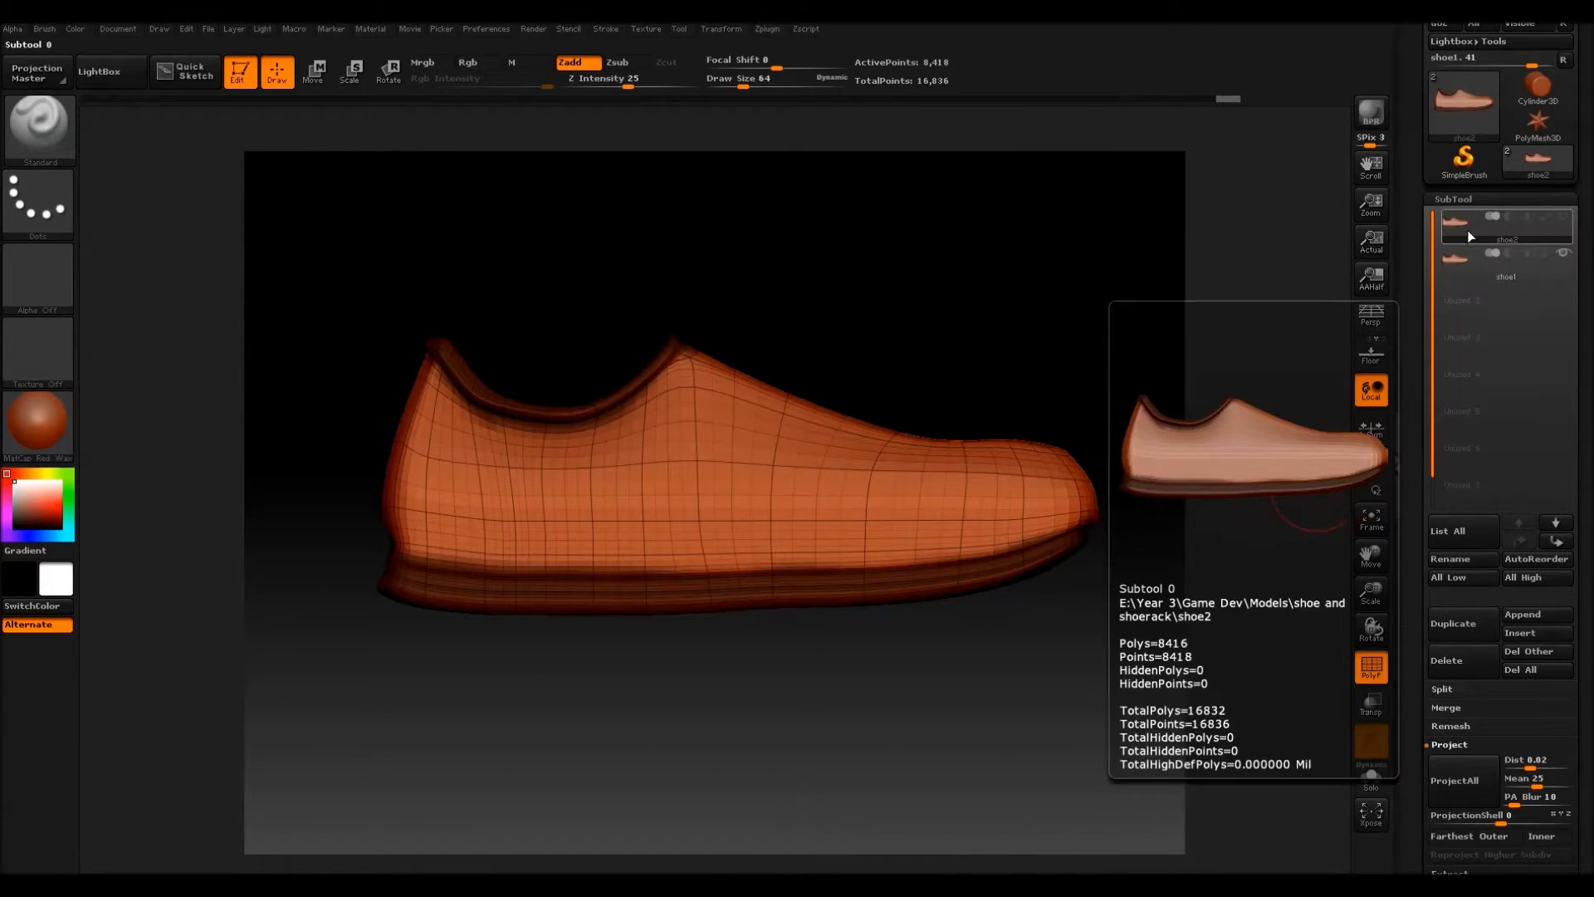
left_click(1457, 271)
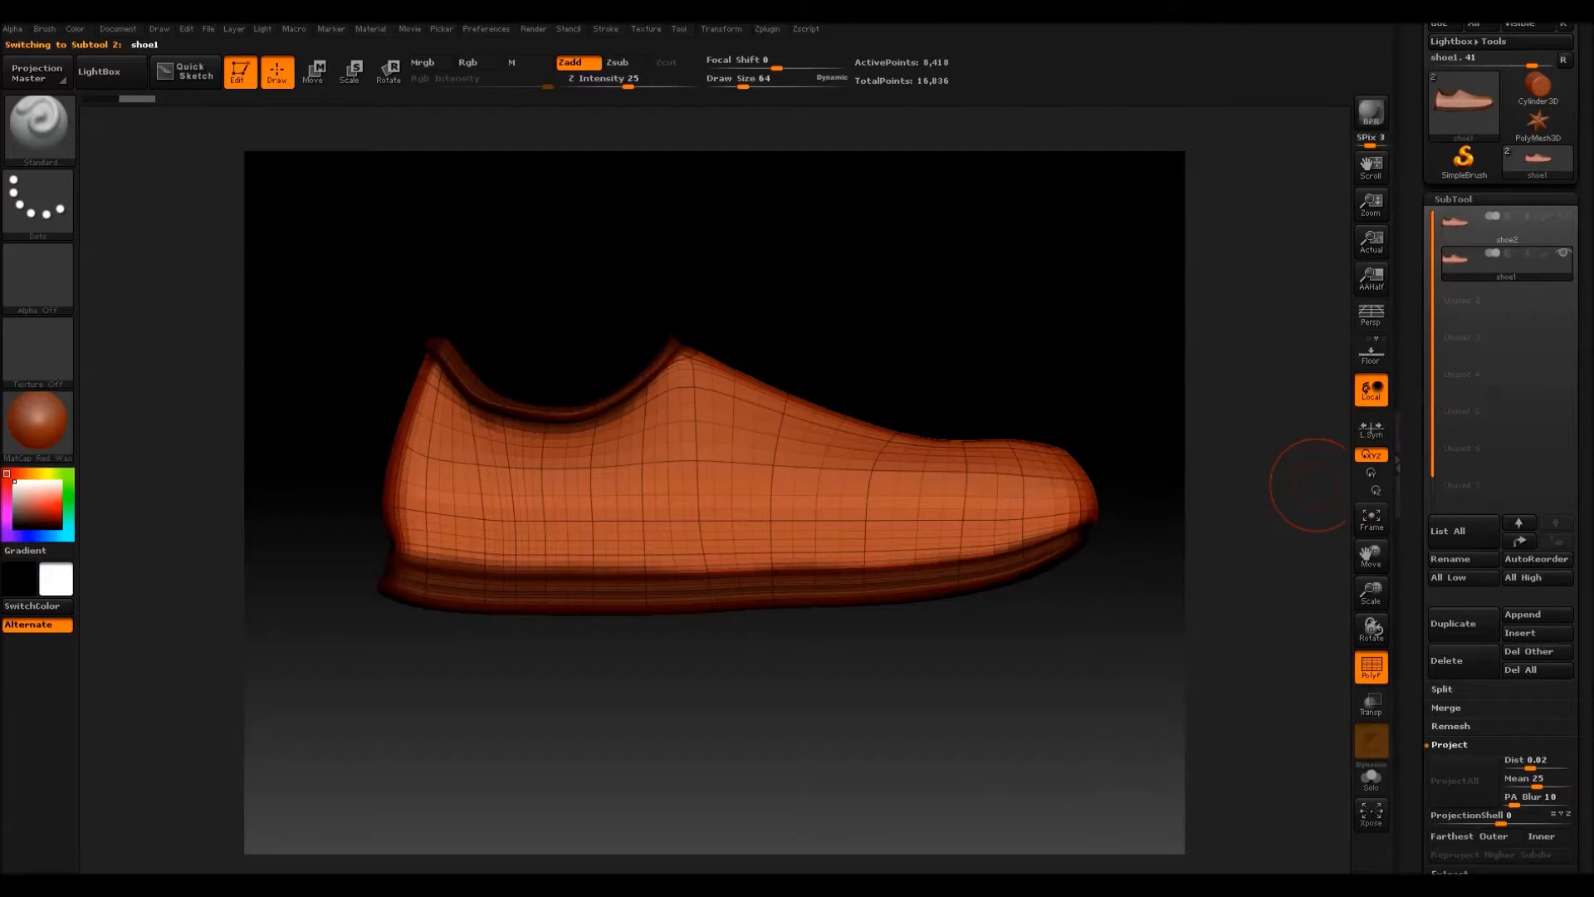
Turn the masked area into a polygroup with Group Masked, toggling PolyF to check the groups.
scroll(1519, 502, "down", 5)
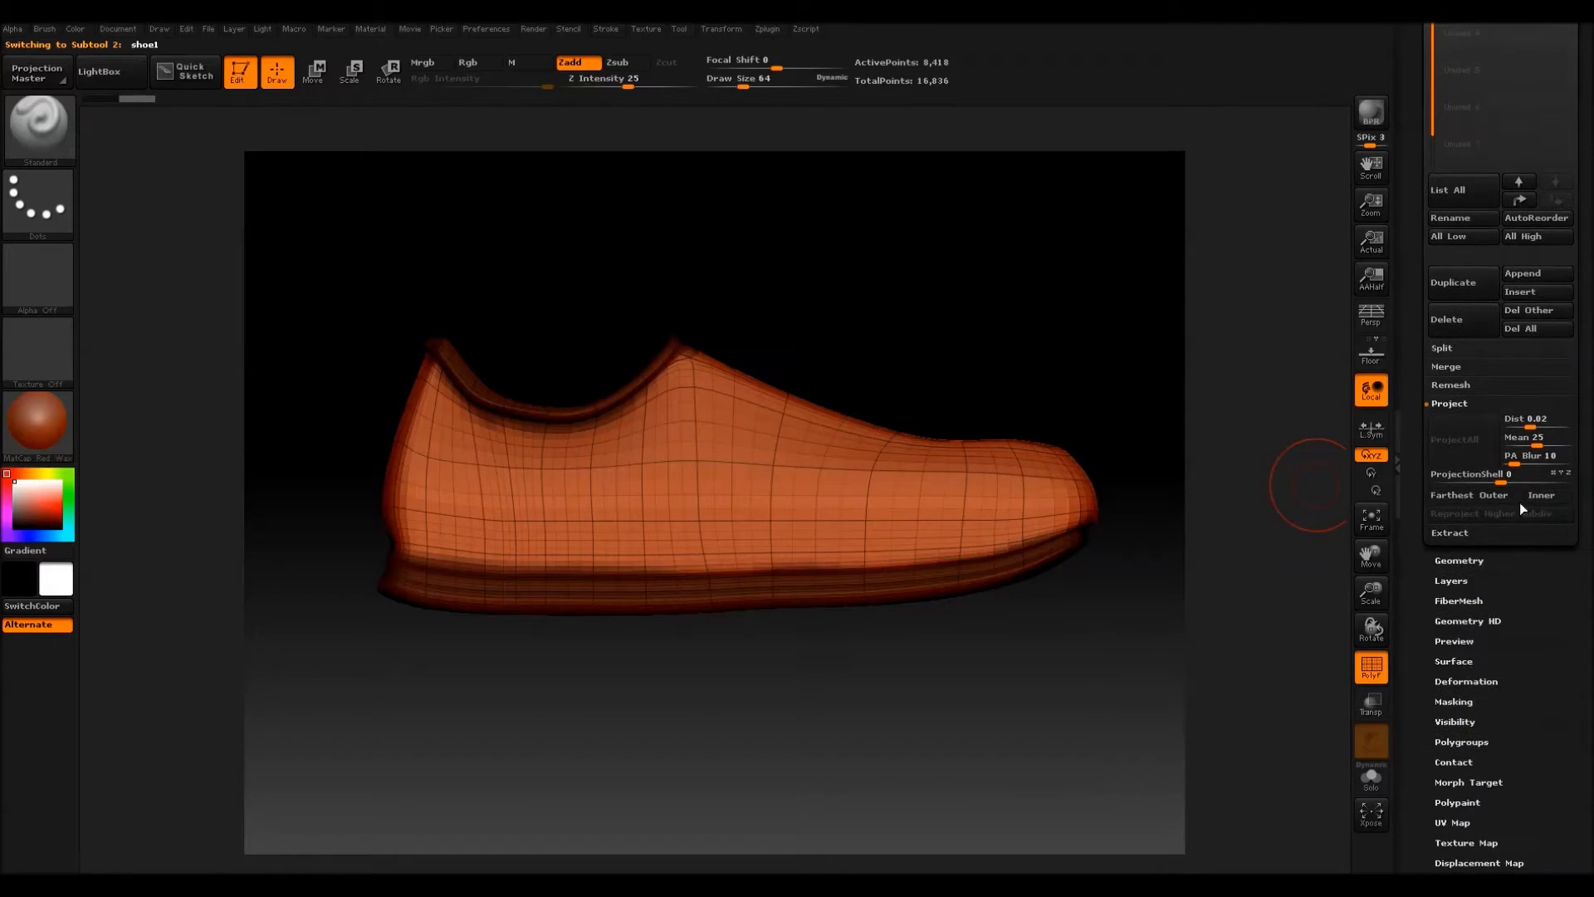
left_click(1475, 745)
left_click(1465, 300)
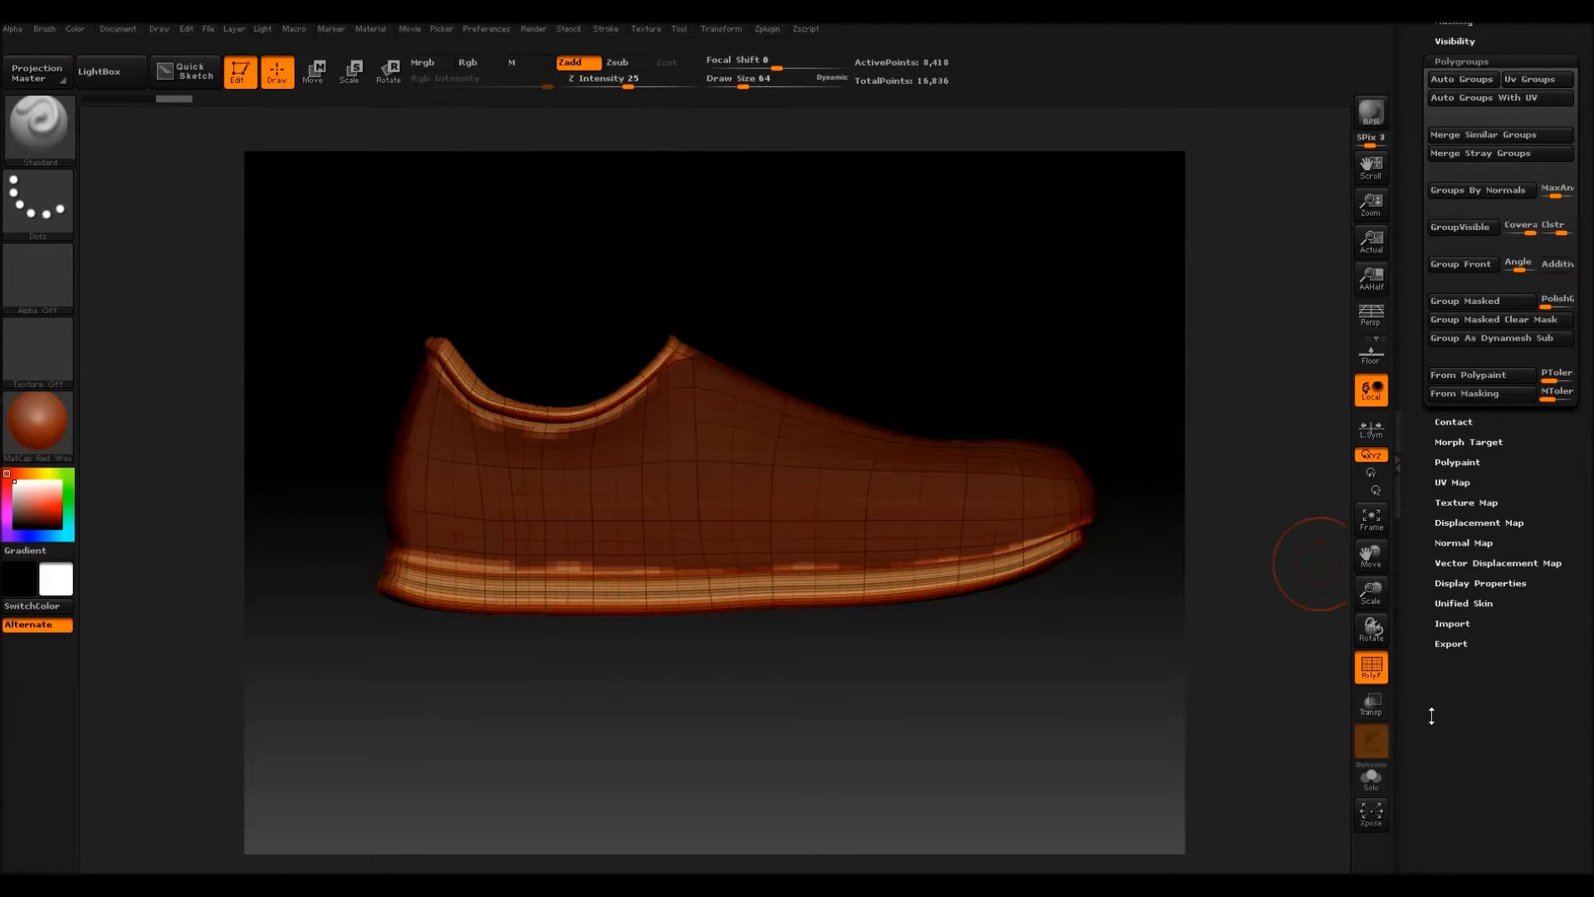
left_click(1373, 671)
left_click(1373, 671)
left_click(1371, 675)
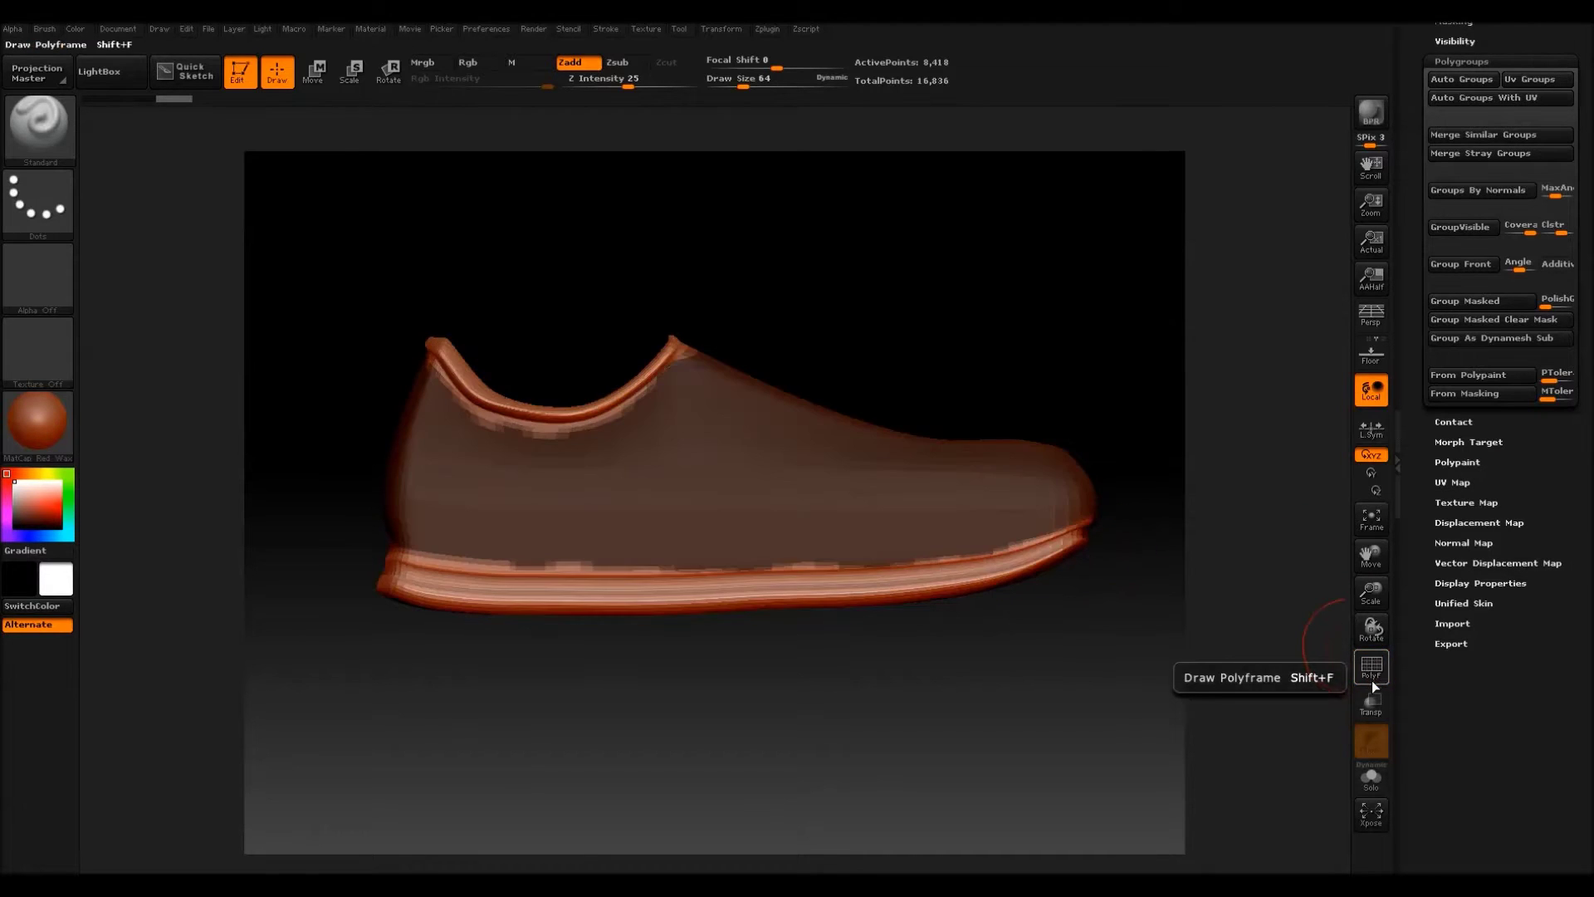
left_click(1371, 678)
scroll(1470, 241, "up", 5)
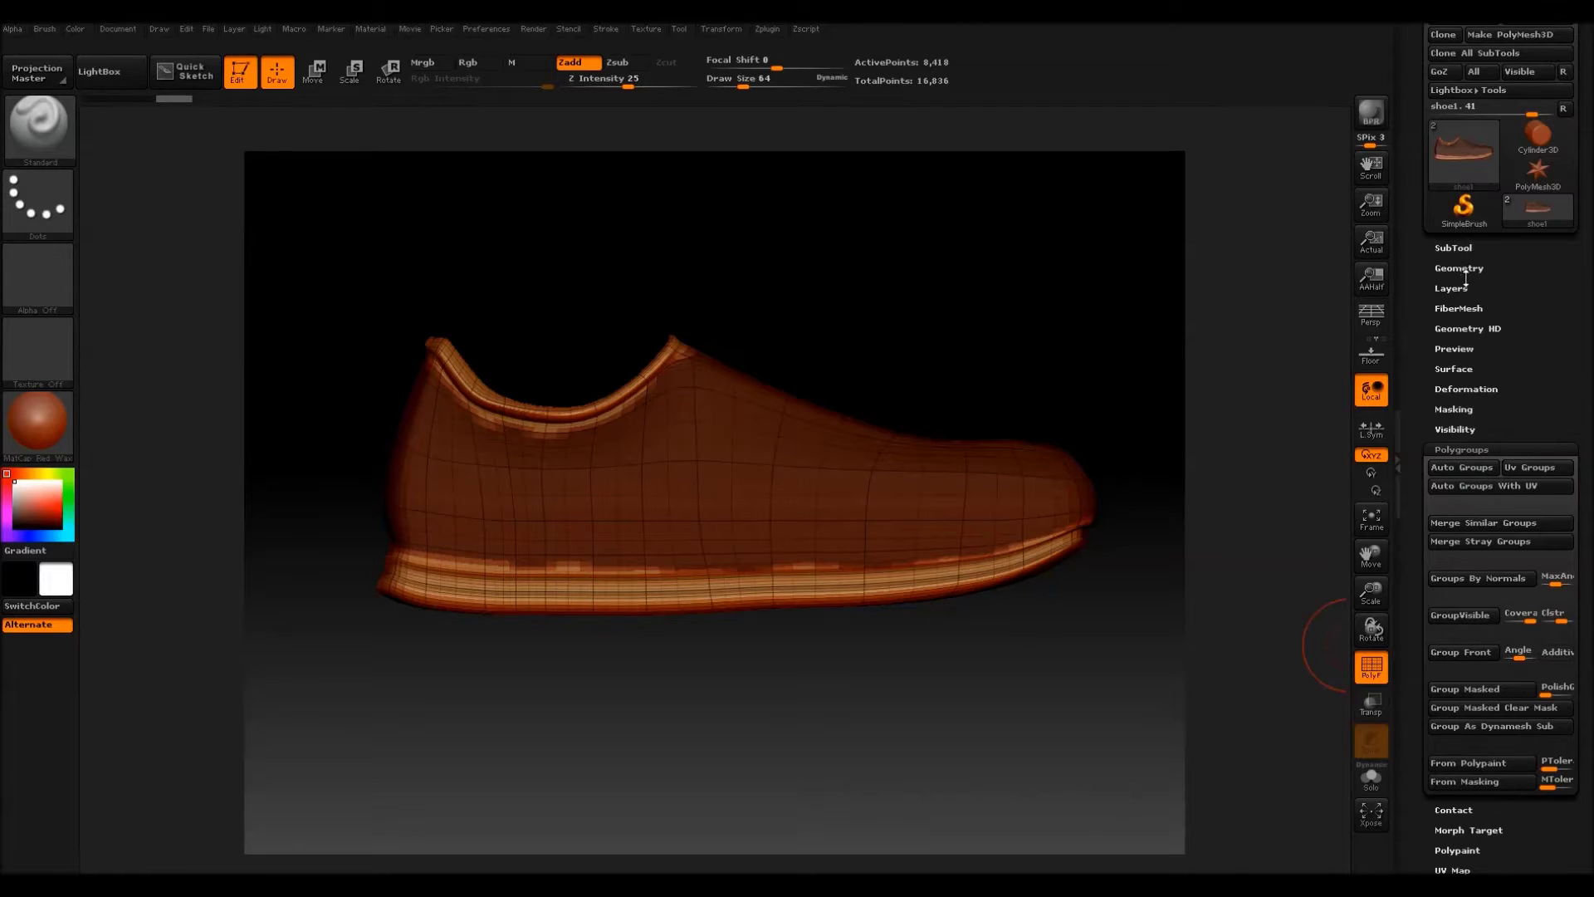
Set ZRemesher's Target Polygons Count to 1 and remesh the shoe to 7,138 points.
left_click(1468, 279)
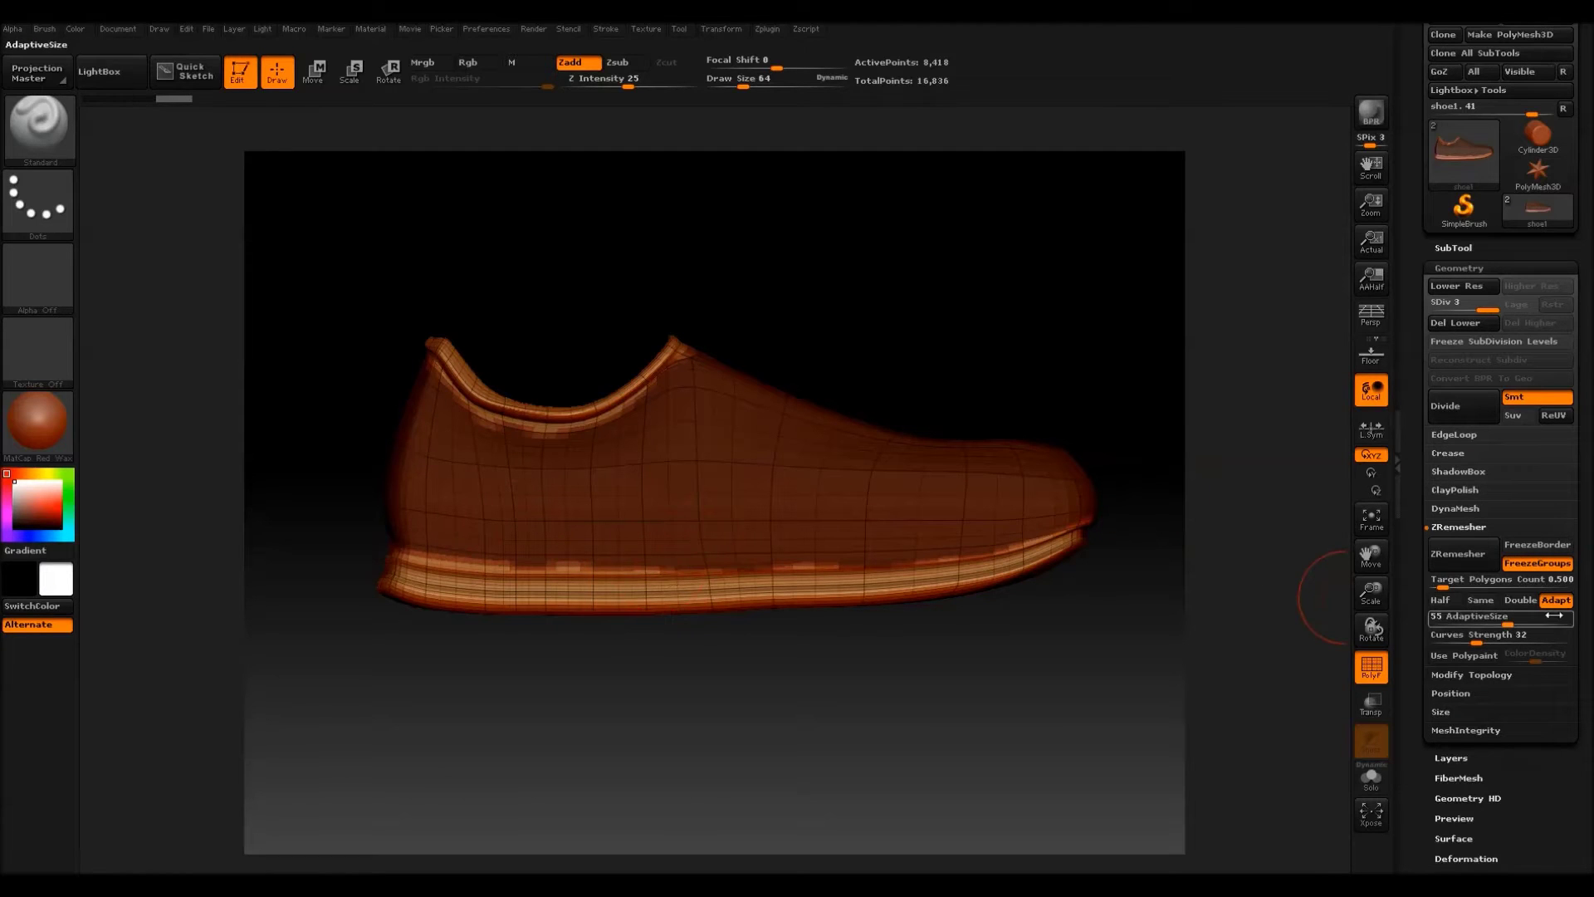
left_click(1459, 580)
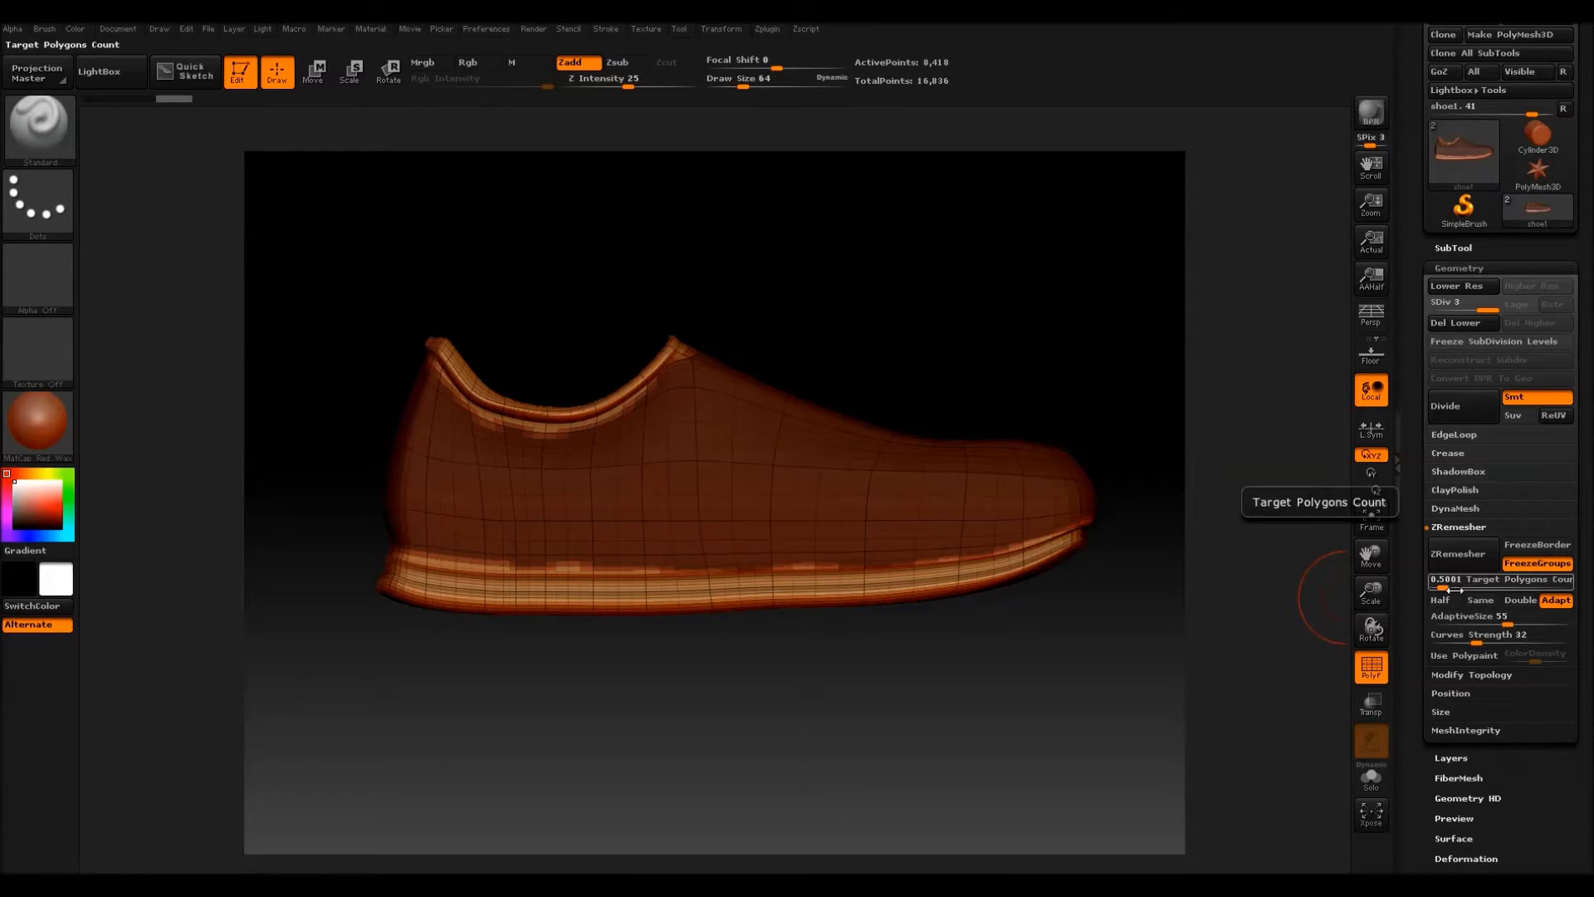
left_click_drag(1459, 590, 1445, 599)
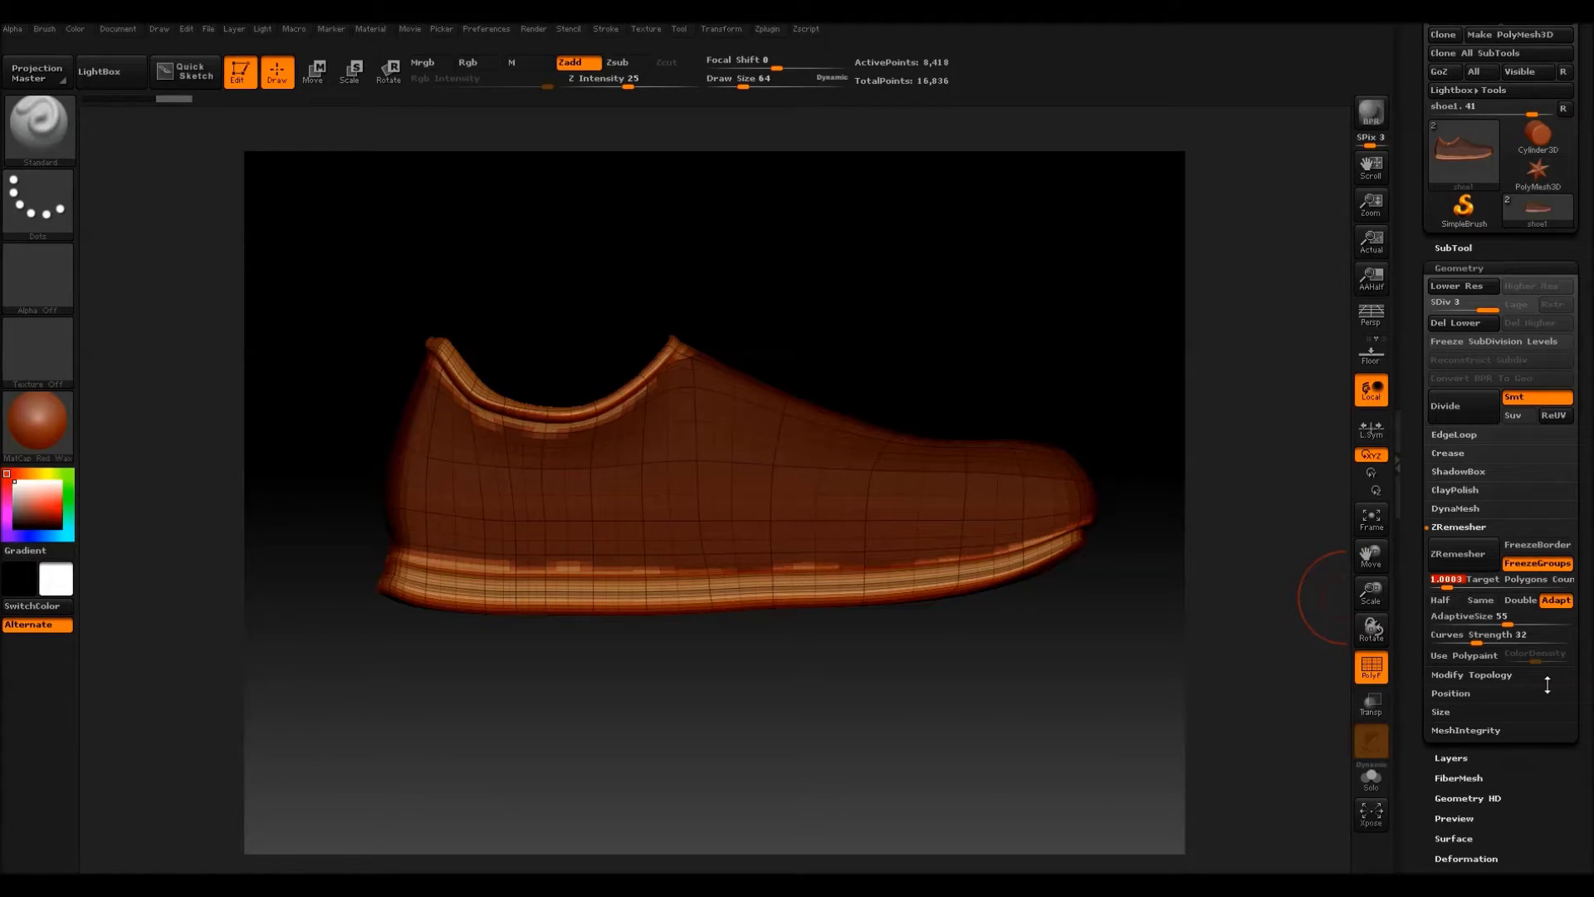
left_click(1442, 601)
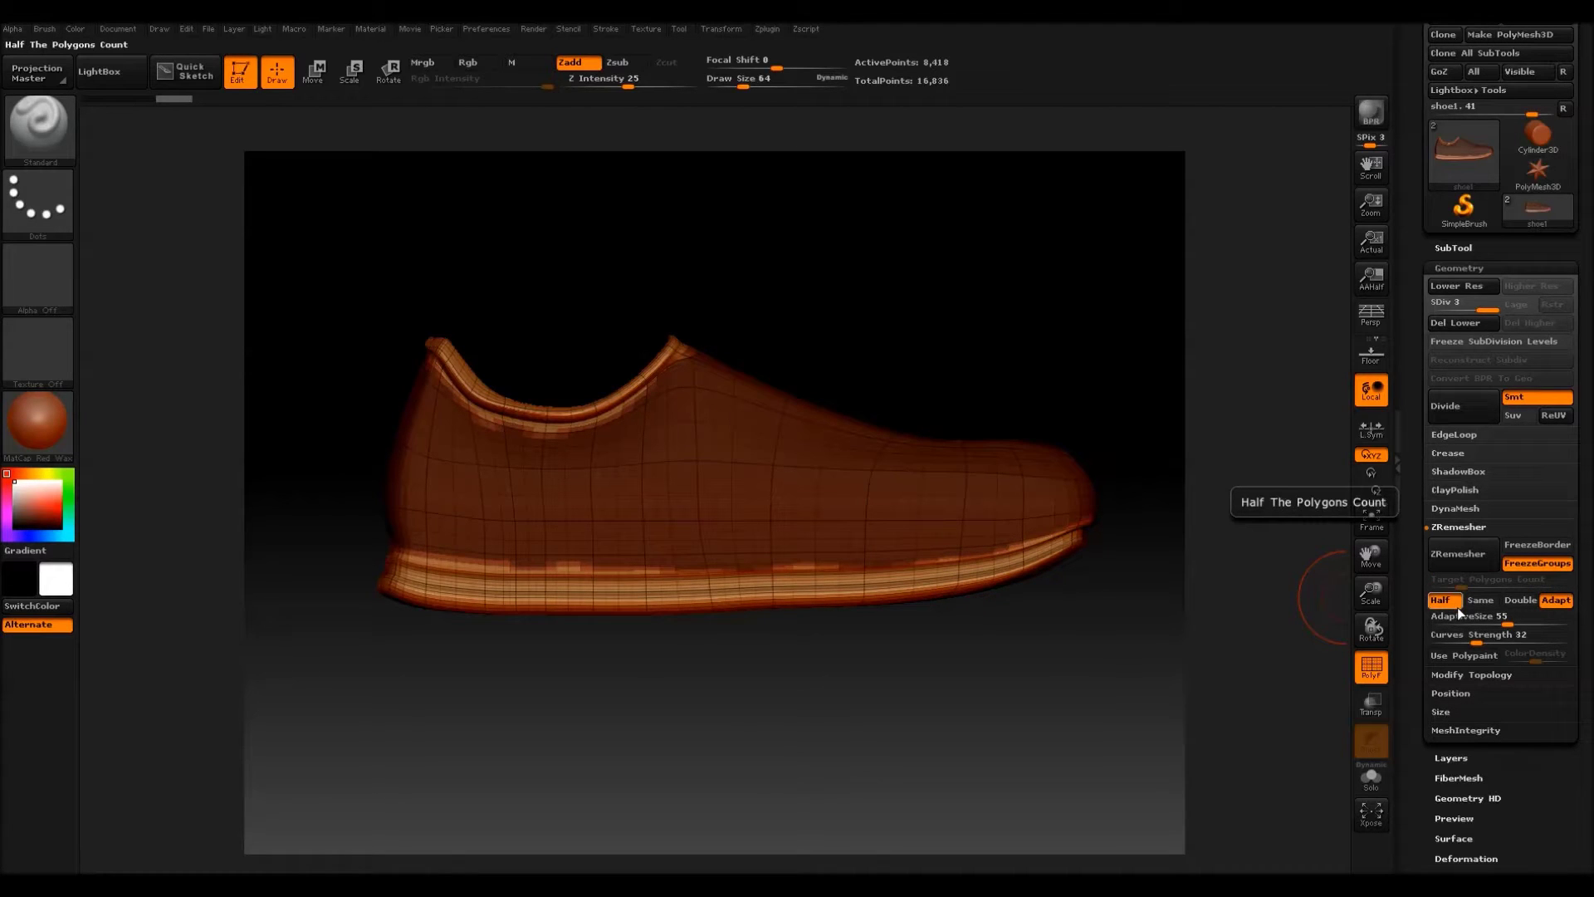
left_click(1453, 603)
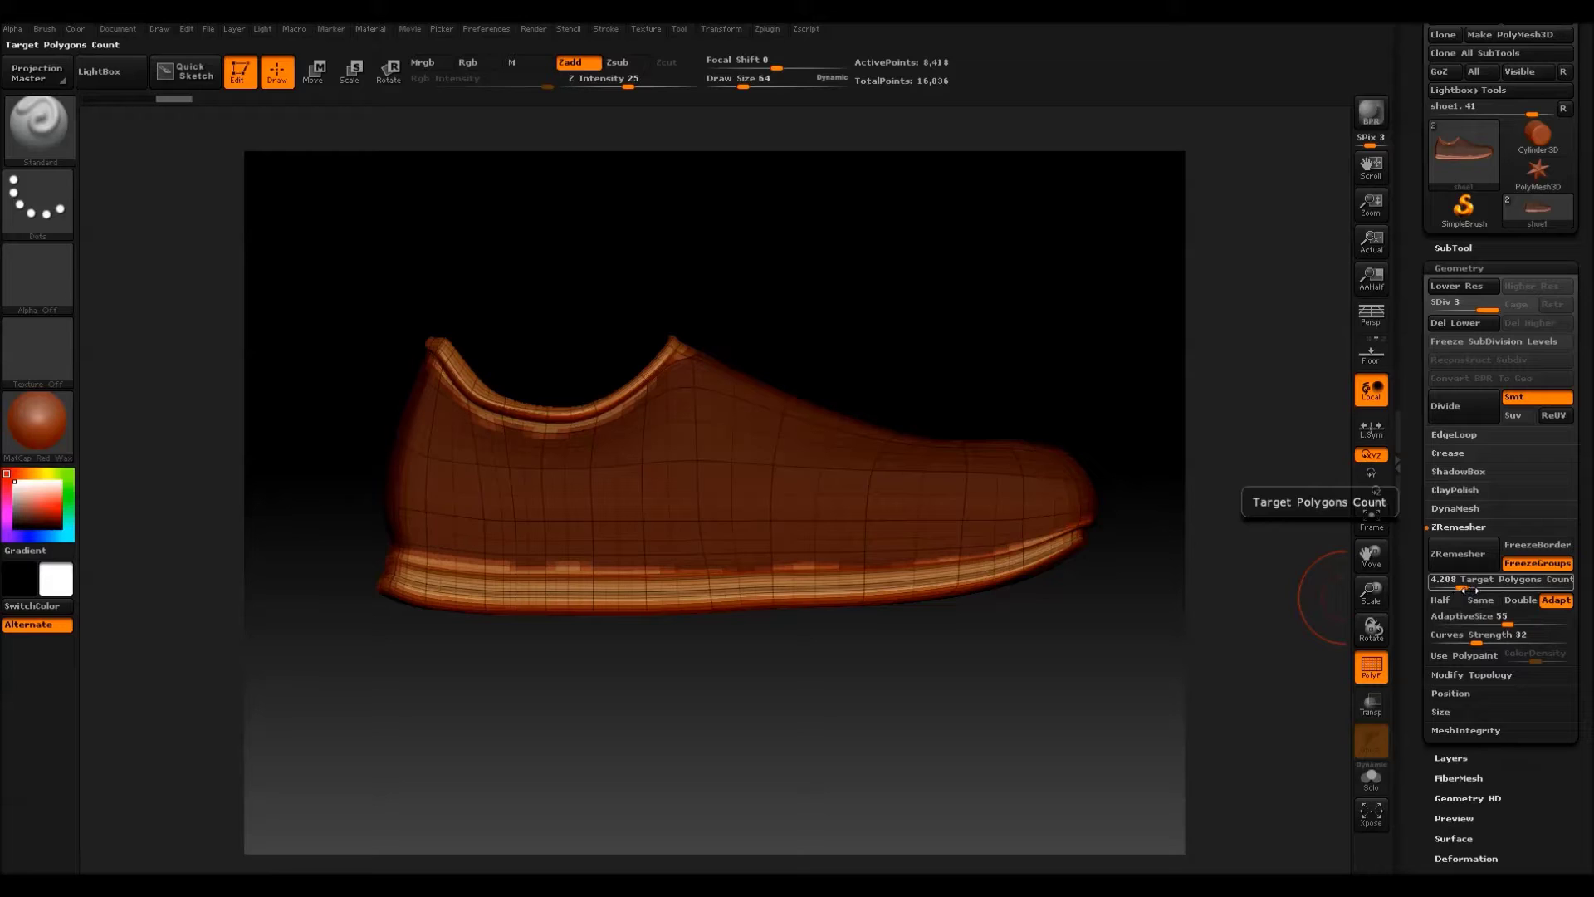
left_click_drag(1470, 590, 1465, 592)
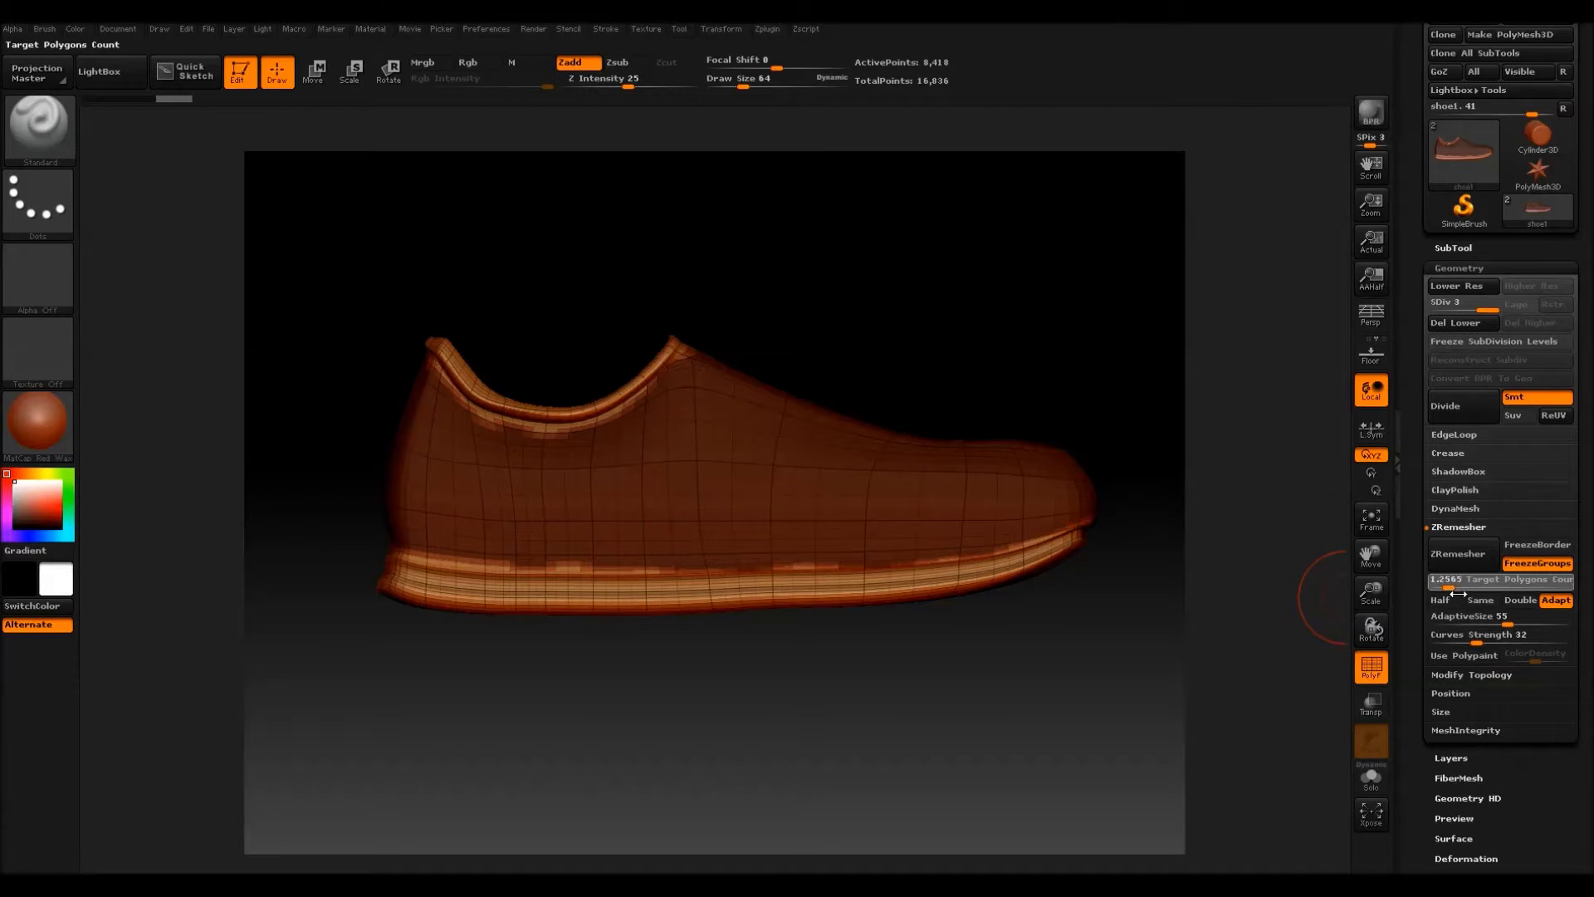
left_click_drag(1460, 595, 1455, 593)
left_click(1450, 556)
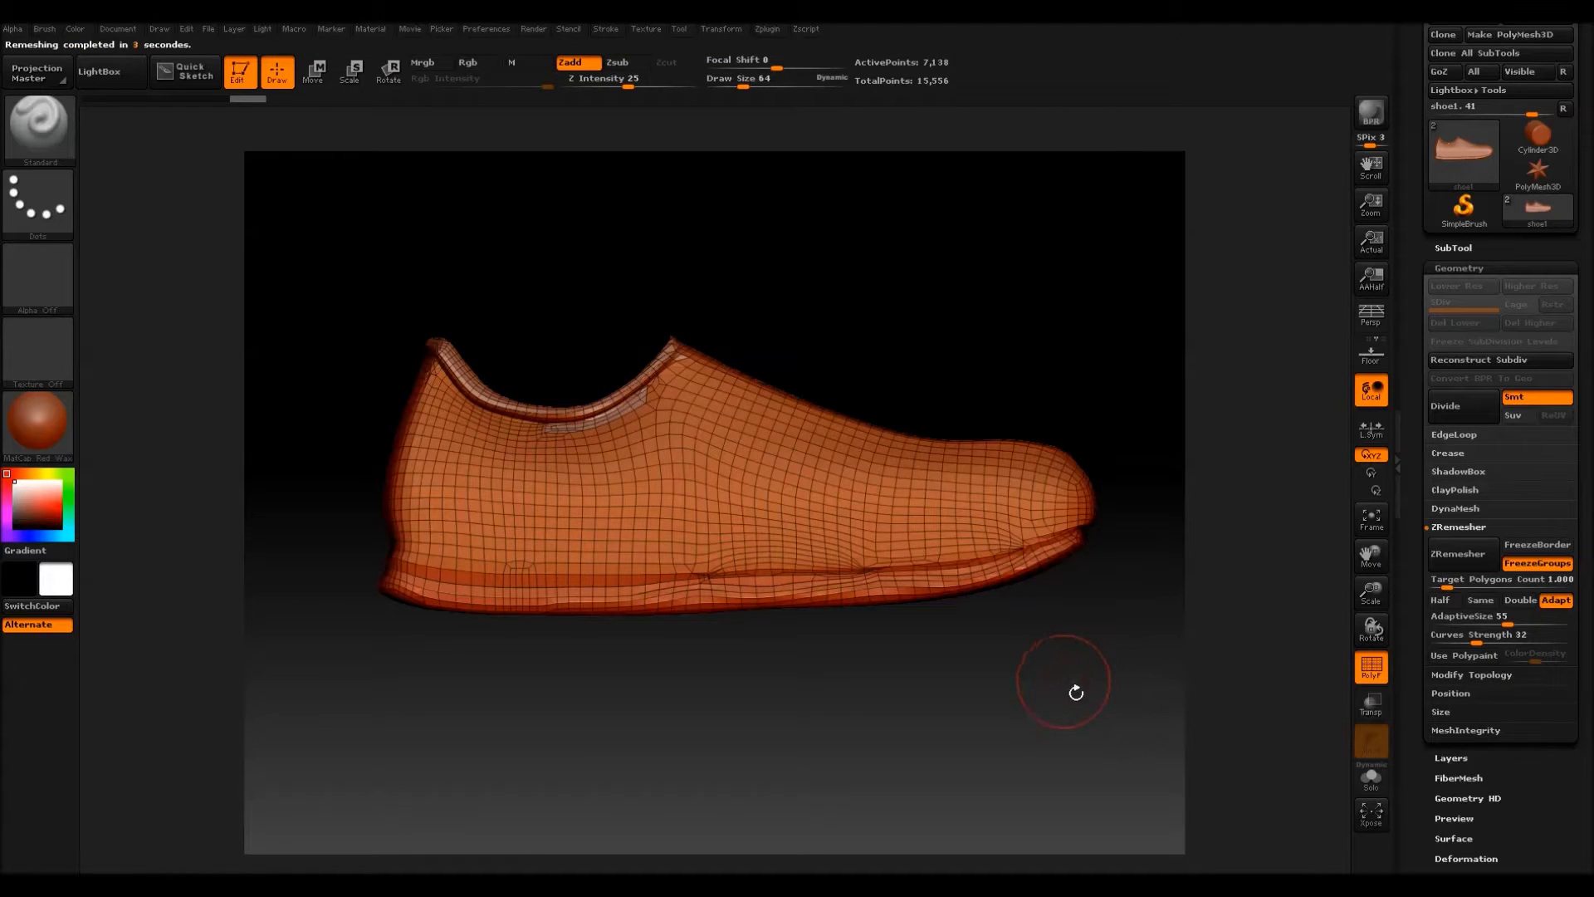
Enable FreezeBorder, disable polygroup-edge preservation, and ZRemesh the shoe.
mouse_move(1075, 687)
left_mouse_down()
mouse_move(1157, 692)
mouse_move(1069, 687)
mouse_move(1101, 678)
left_mouse_up()
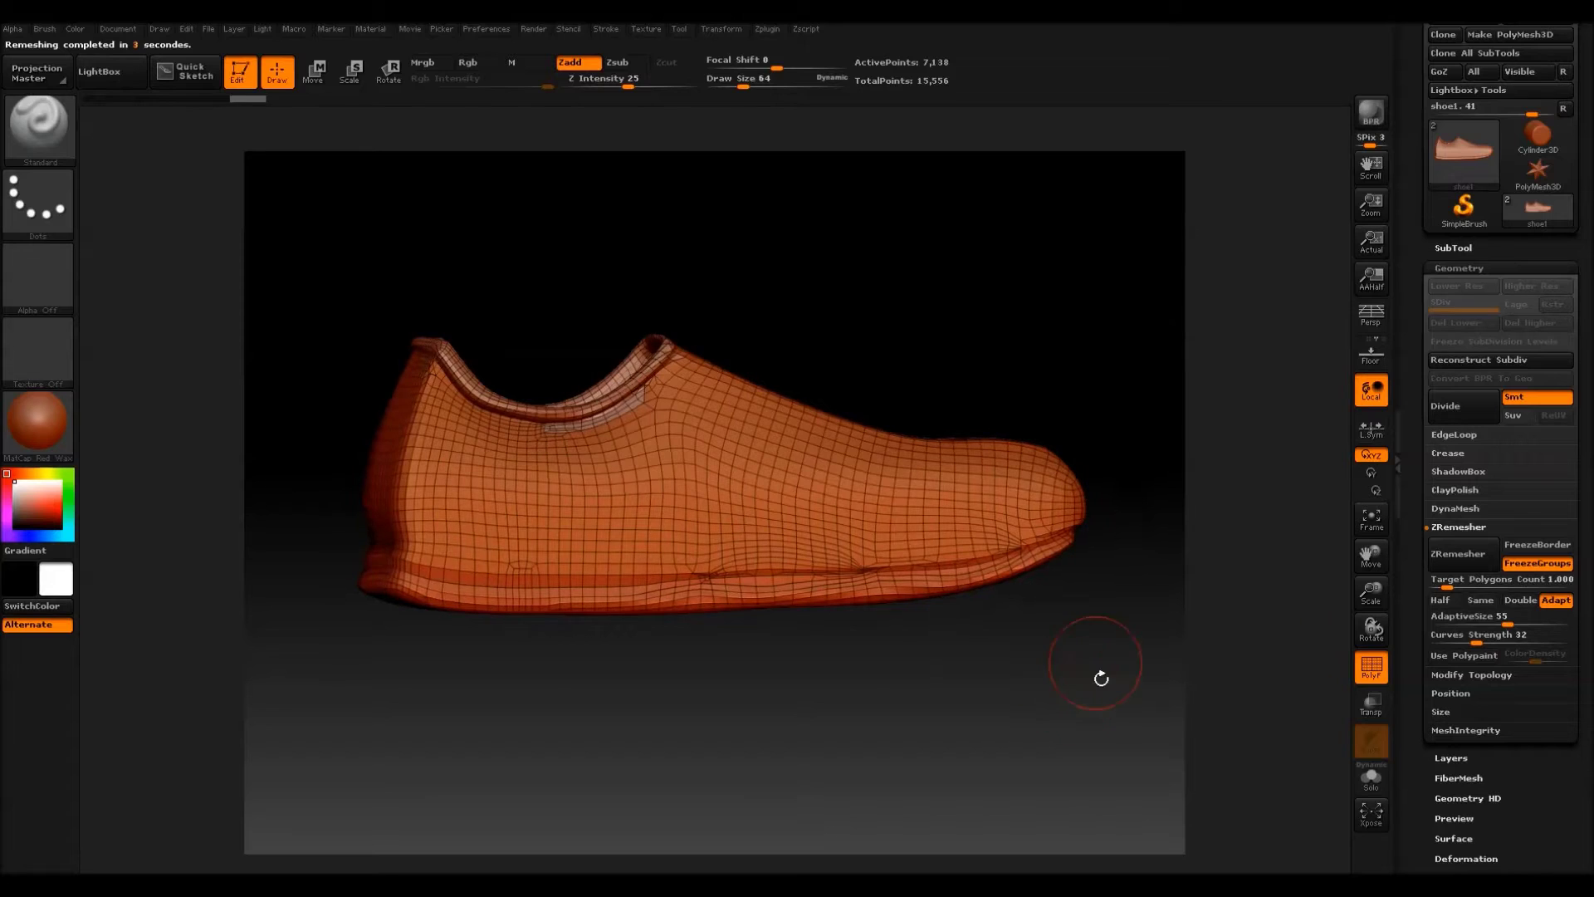
left_click(1536, 563)
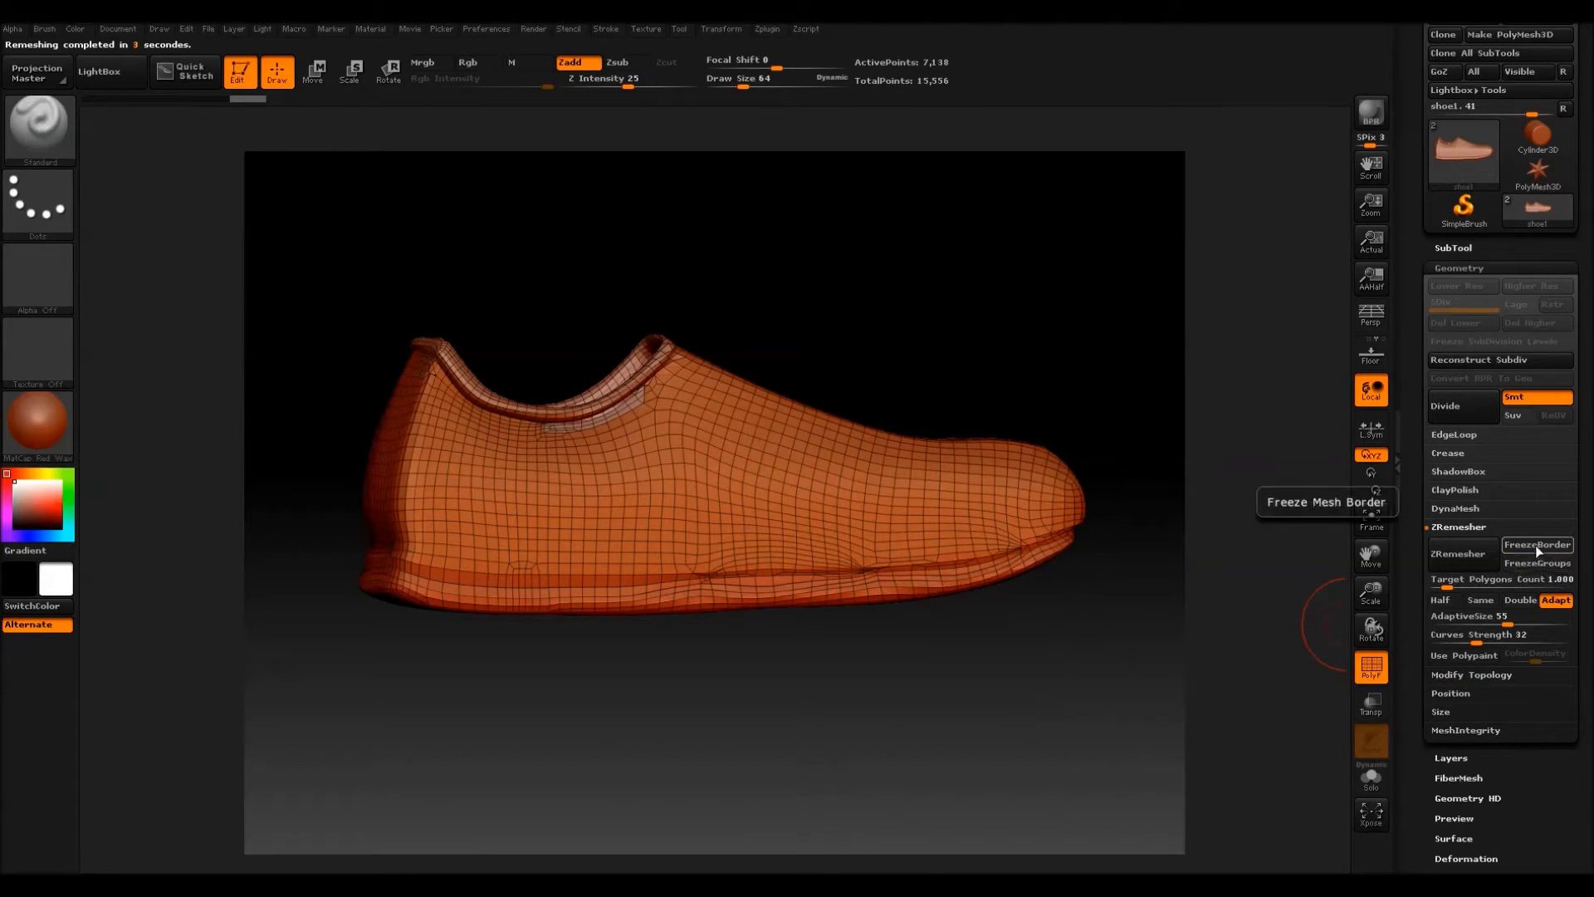
left_click(1538, 546)
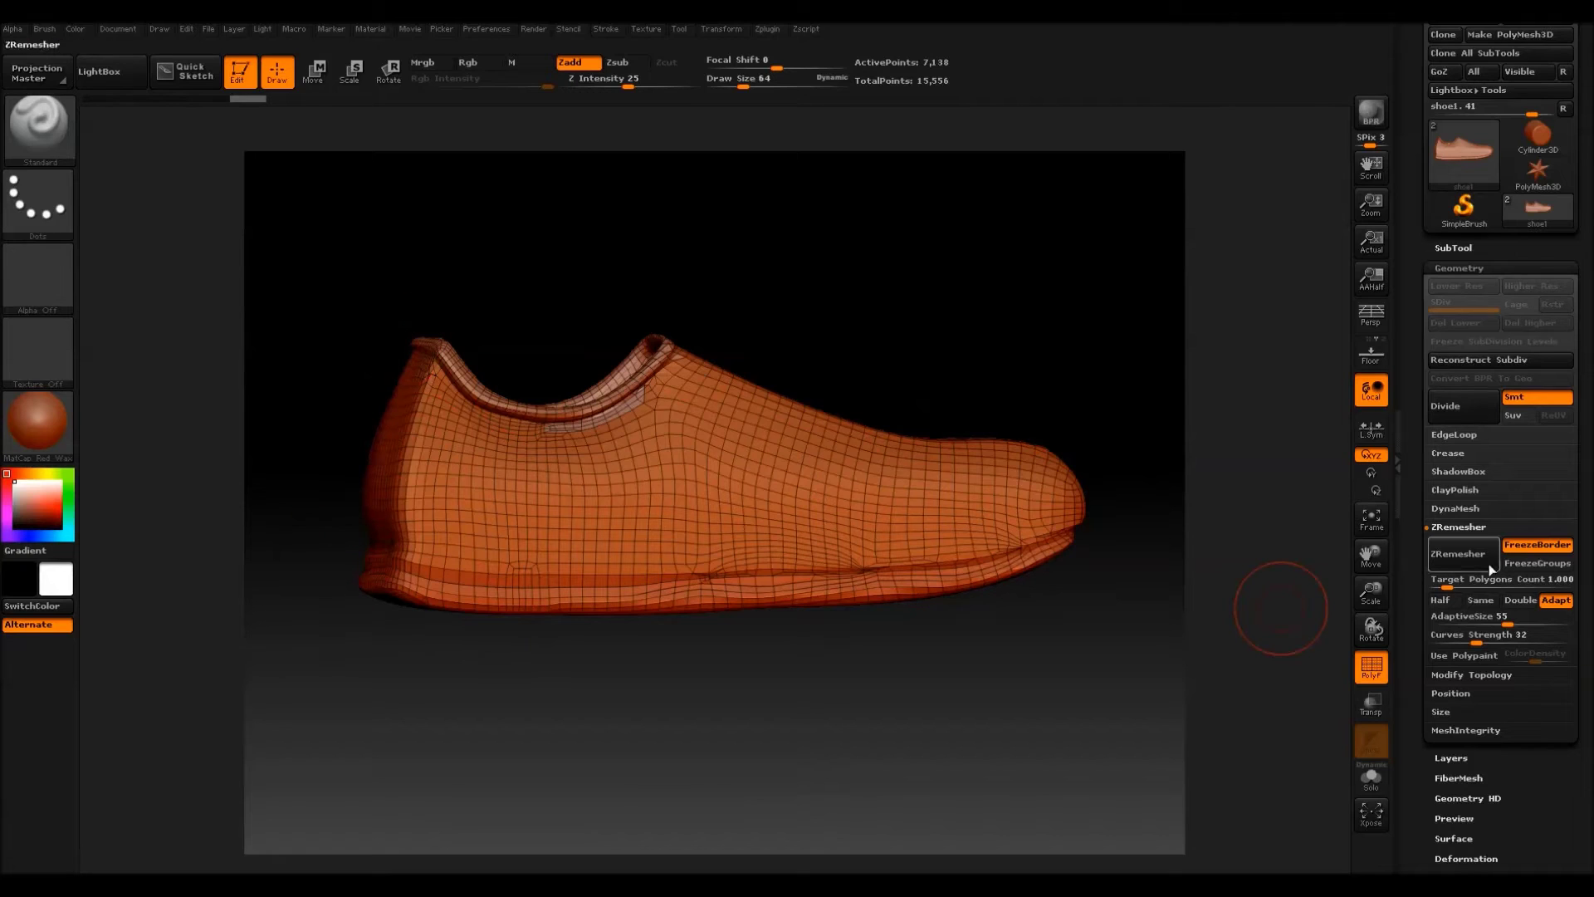
left_click(1465, 554)
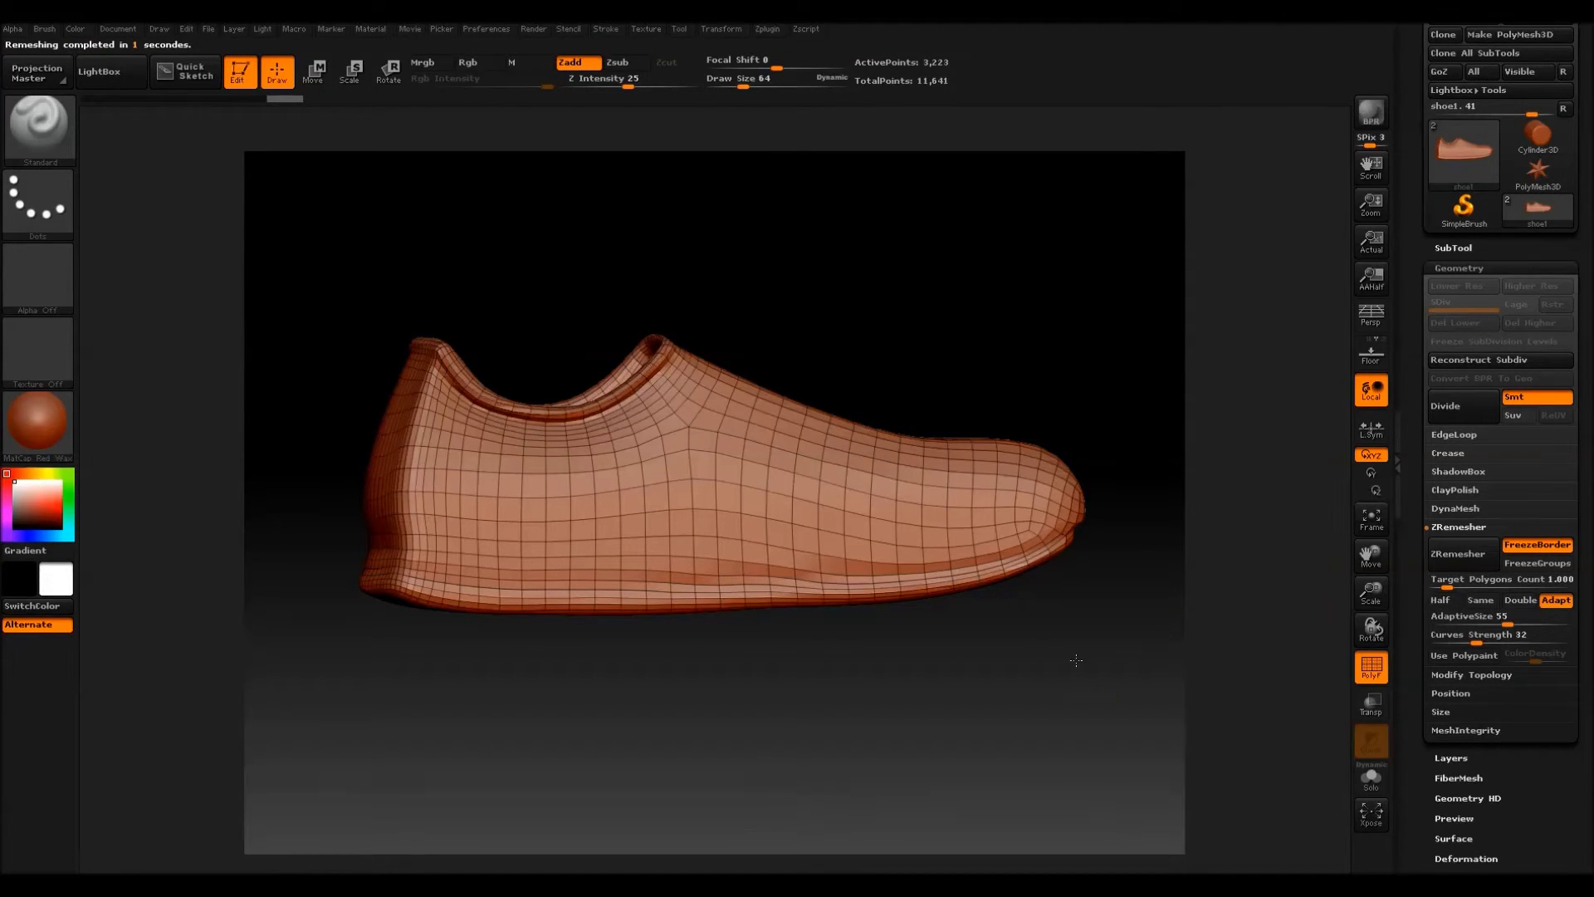
Lower the target to 0.676 and ZRemesh repeatedly, reaching a clean 2,307-point mesh.
left_click_drag(1076, 660, 1058, 662)
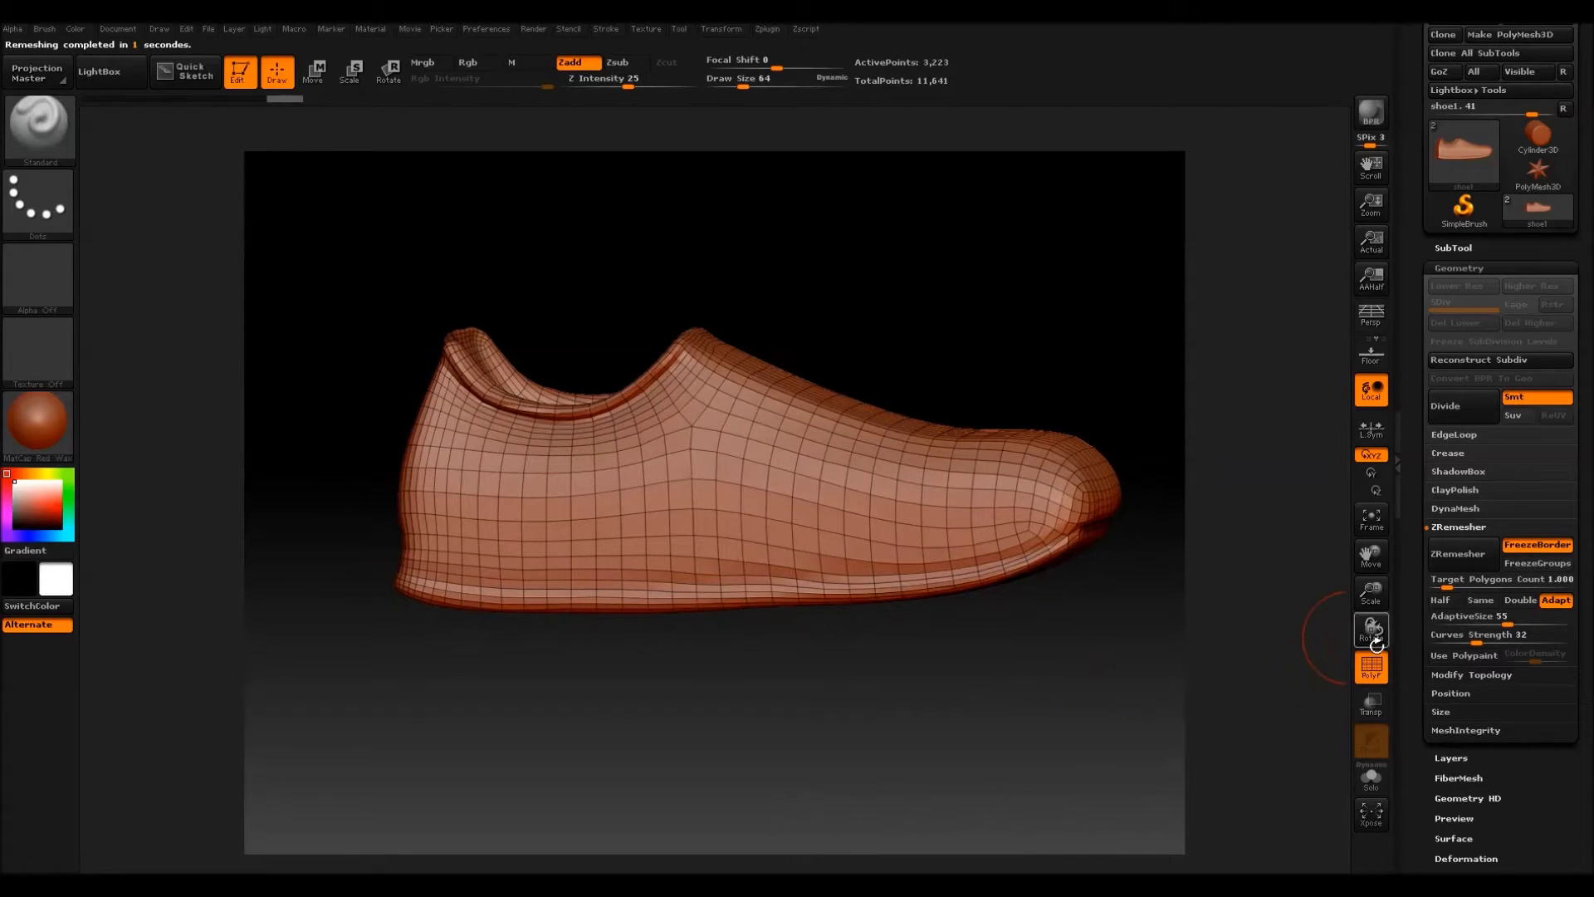
left_click_drag(1458, 589, 1455, 589)
left_click(1538, 545)
left_click(1538, 563)
left_click(1458, 553)
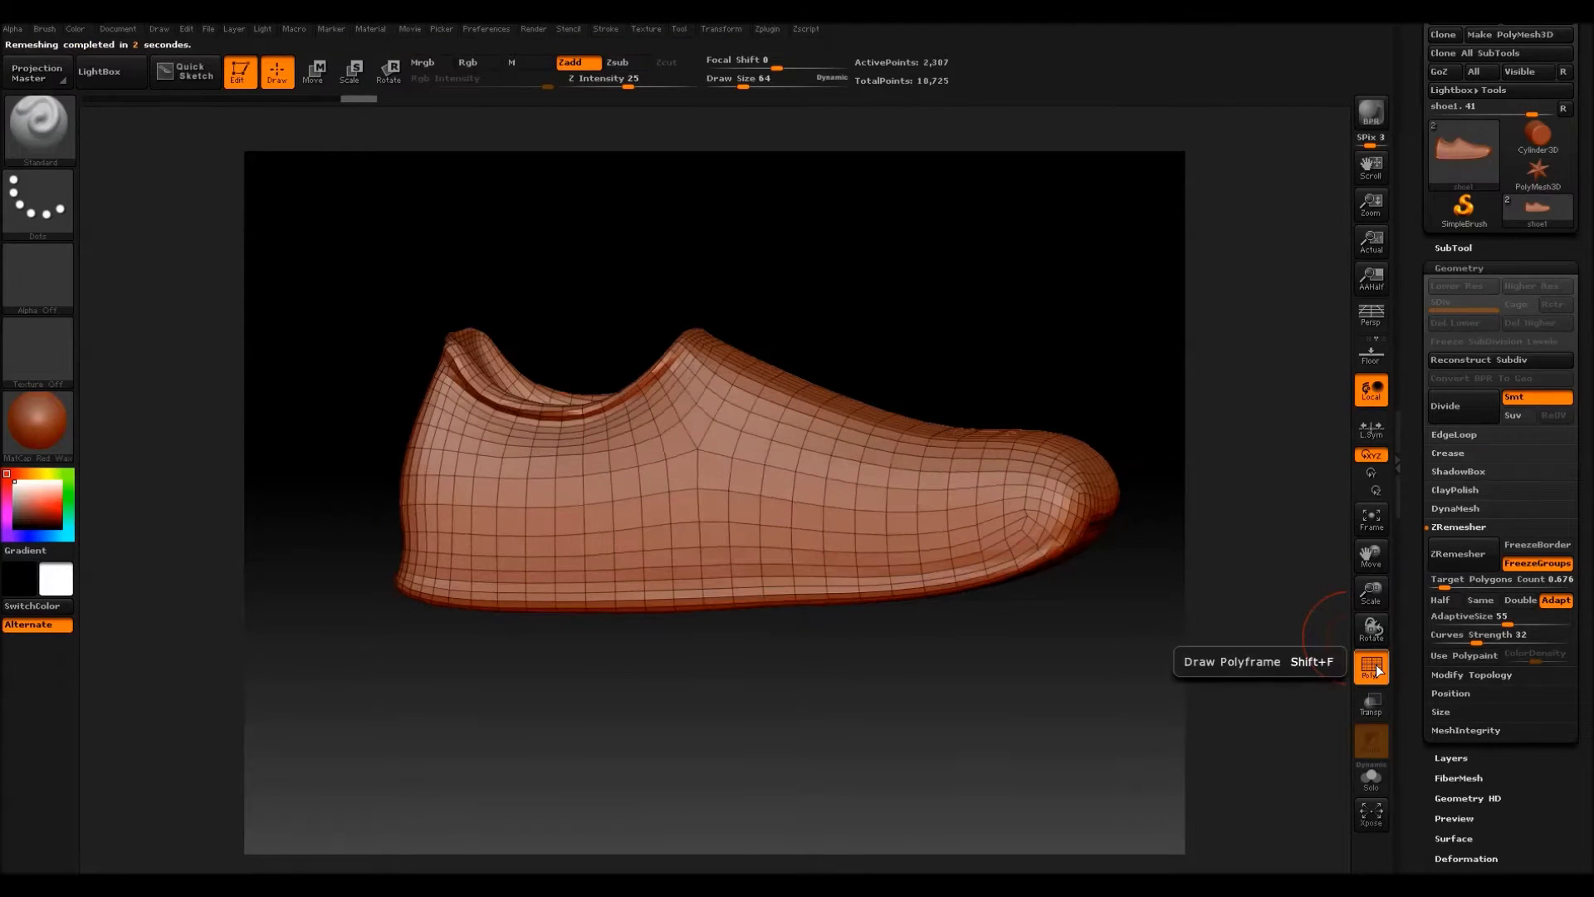
left_click(1538, 544)
left_click(1538, 563)
left_click(1467, 568)
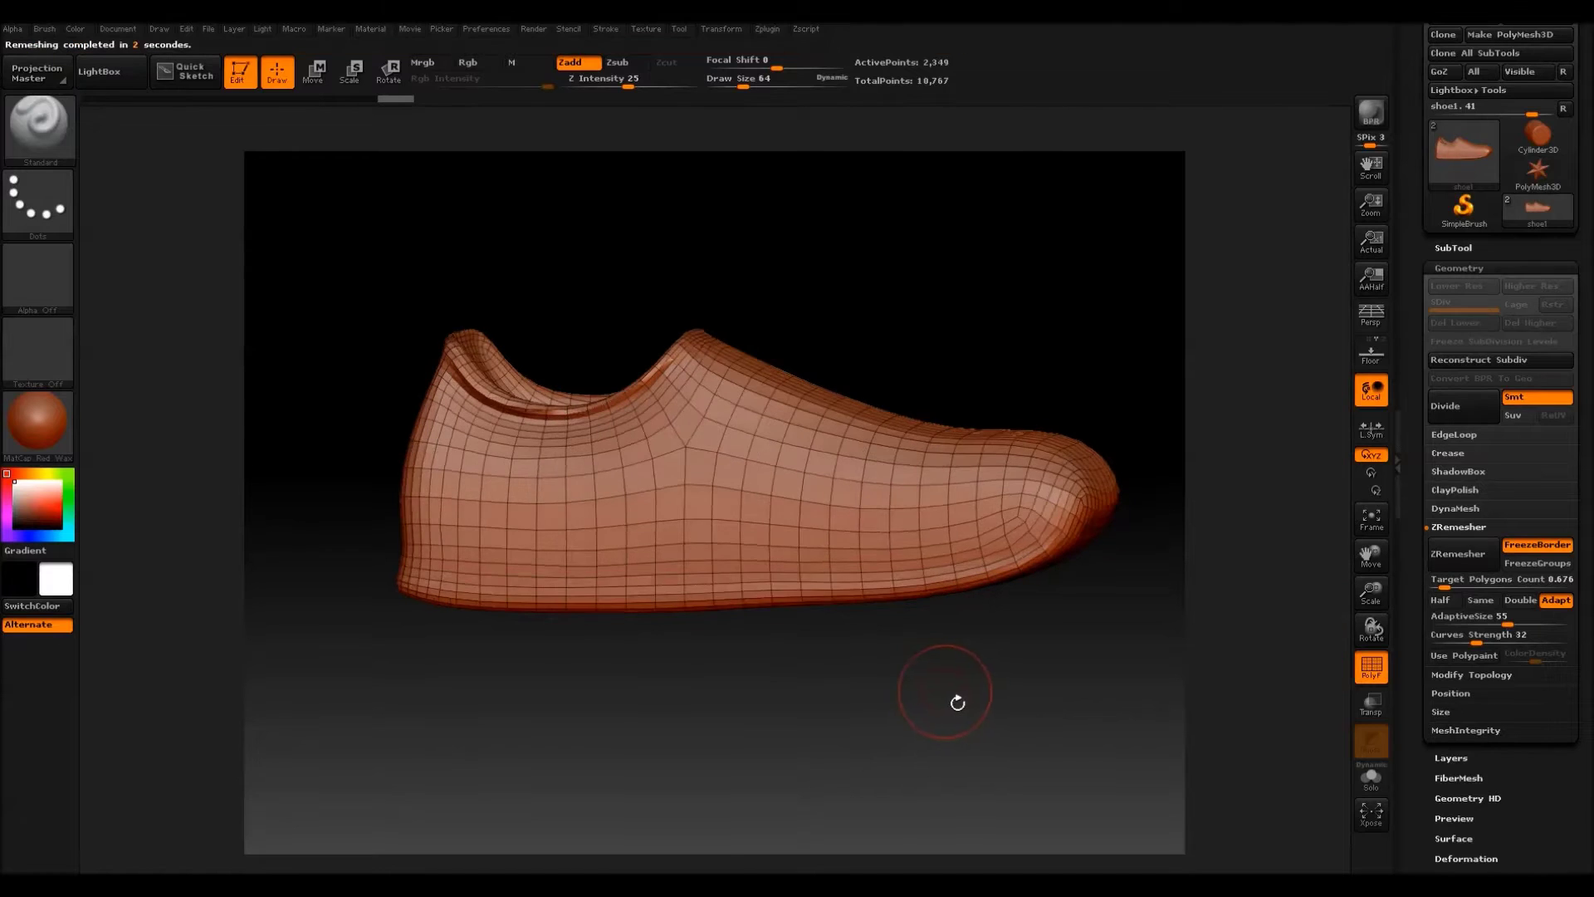
left_click(1459, 553)
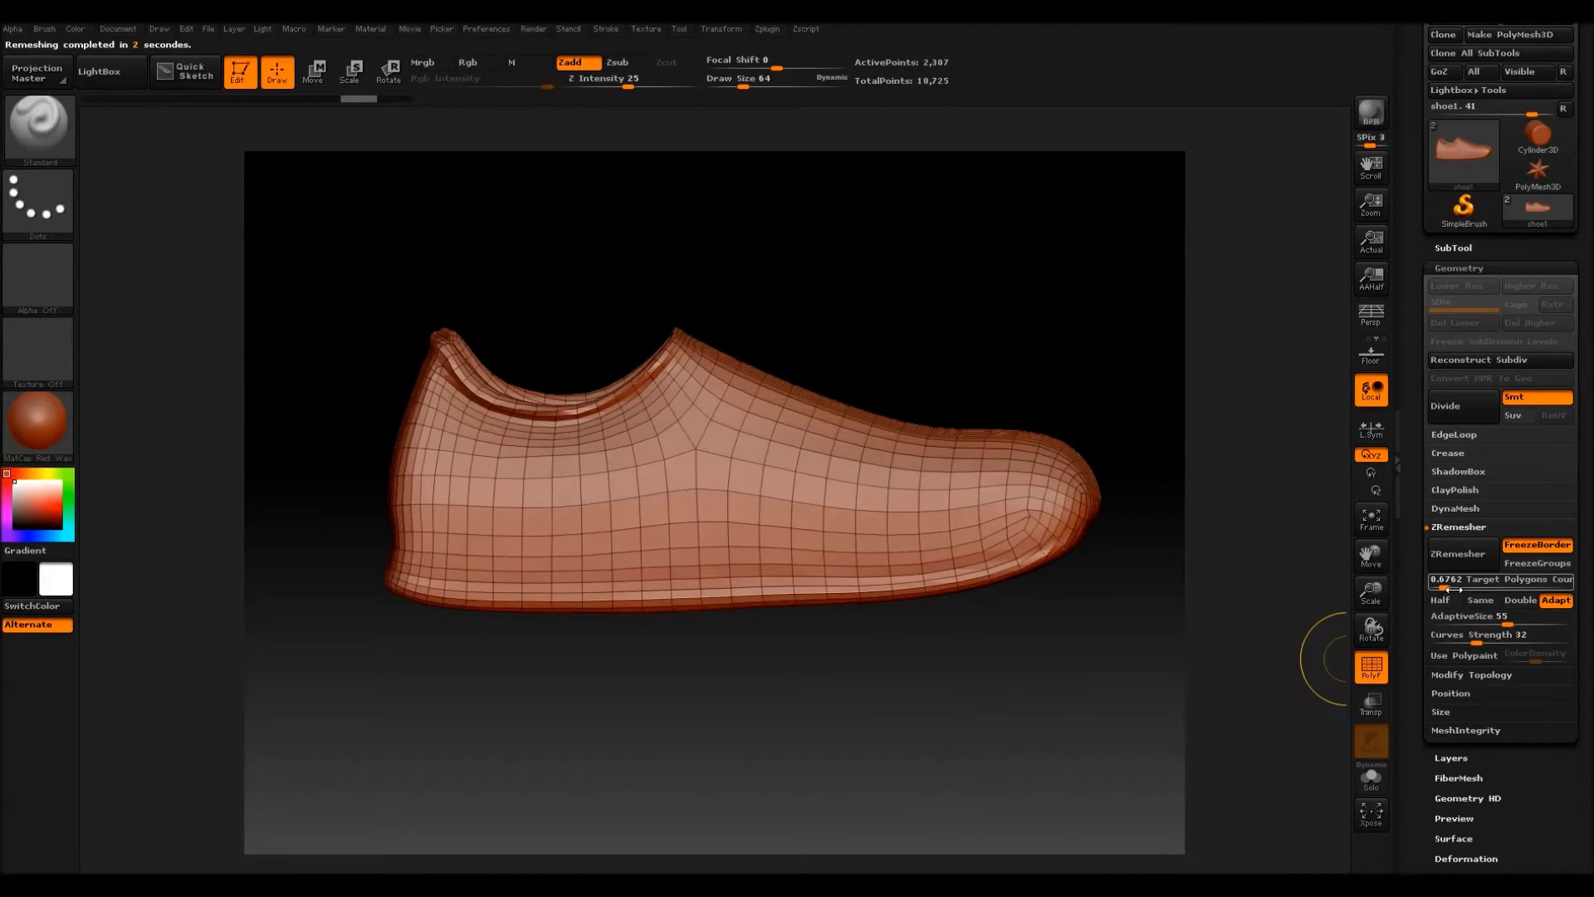
Lower the target polygon count to 0.424 and ZRemesh the shoe.
left_click_drag(1462, 581, 1449, 582)
left_click(1459, 554)
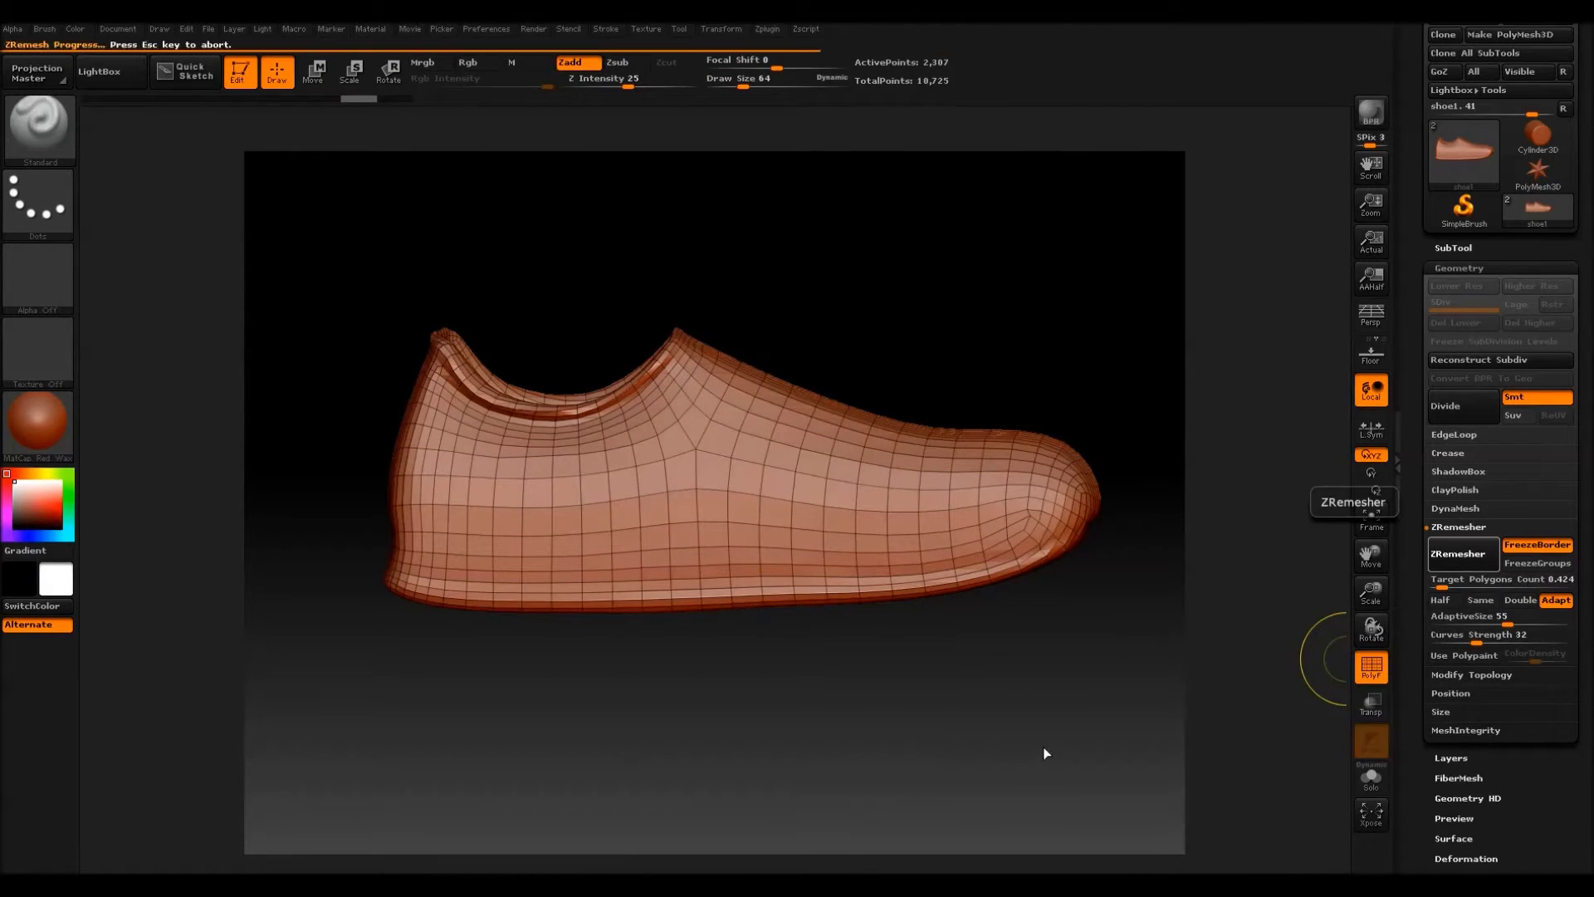
mouse_move(1028, 715)
left_mouse_down()
mouse_move(973, 734)
mouse_move(955, 768)
mouse_move(985, 799)
mouse_move(1070, 723)
mouse_move(980, 672)
mouse_move(982, 651)
mouse_move(1028, 704)
mouse_move(994, 680)
left_mouse_up()
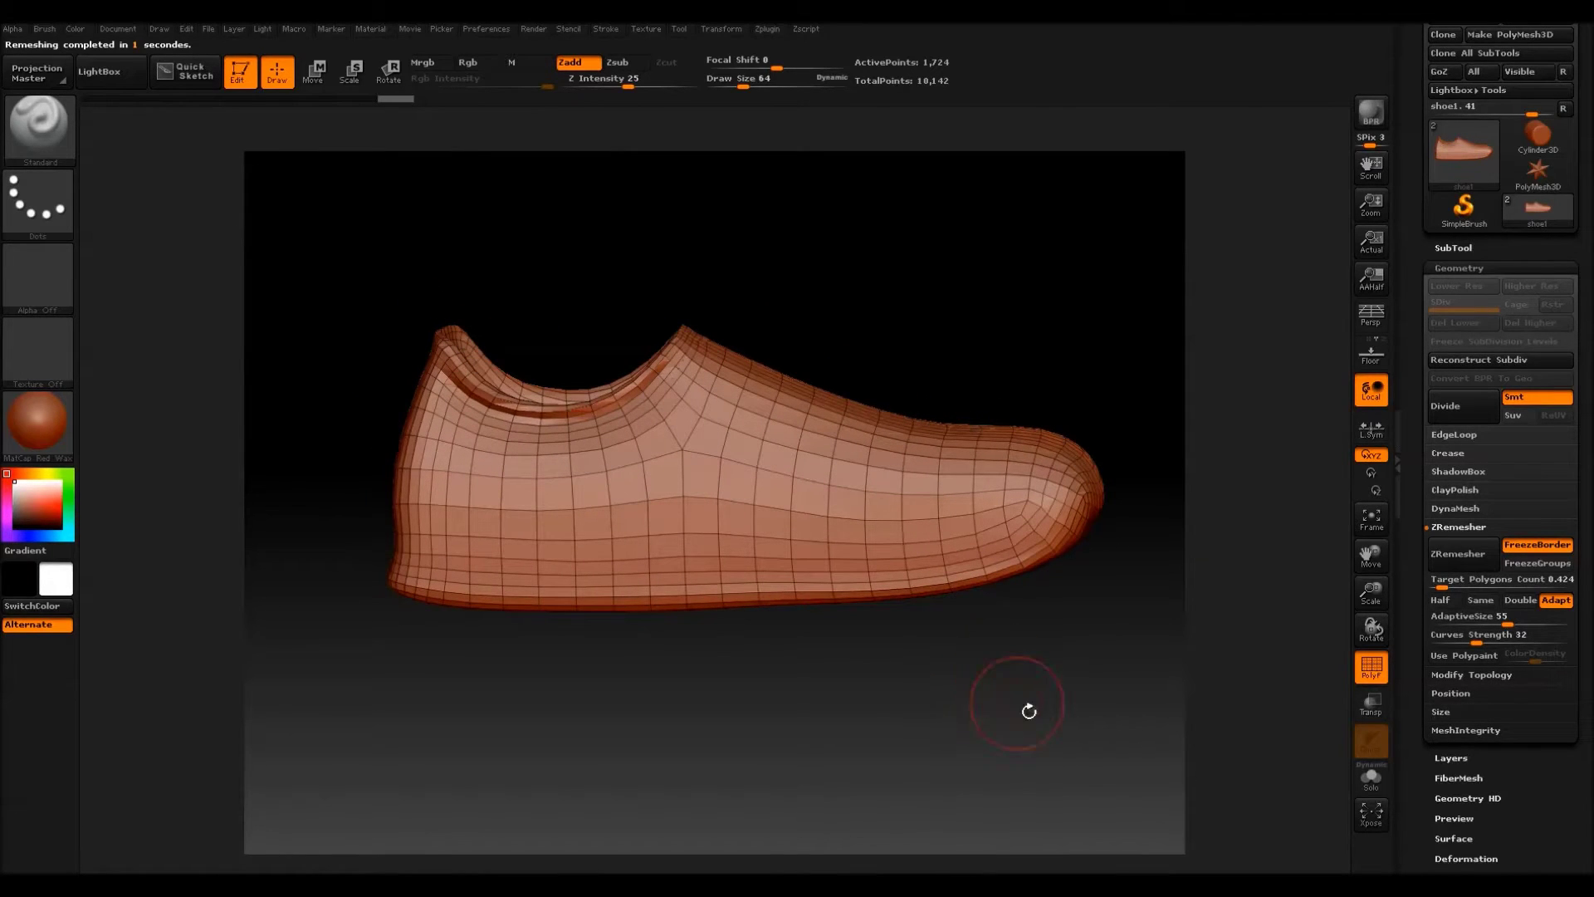
mouse_move(989, 299)
left_mouse_down()
mouse_move(1016, 295)
mouse_move(935, 308)
mouse_move(1046, 381)
mouse_move(988, 295)
left_mouse_up()
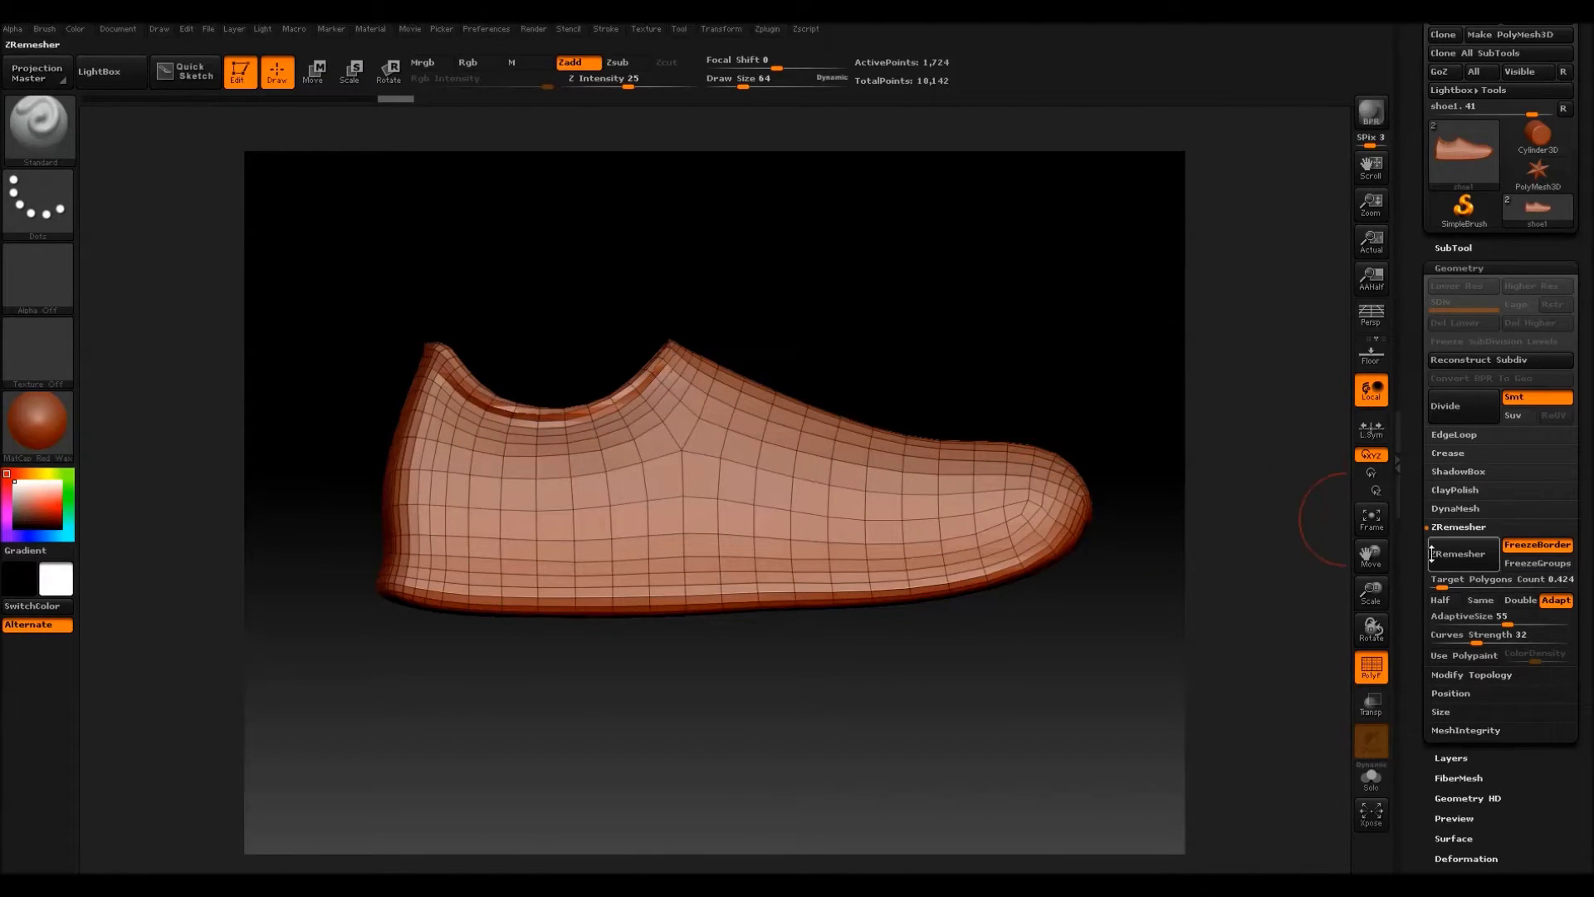
Remesh at lower targets down to 0.136, then undo the coarse result to keep 1,214 points.
left_click_drag(1454, 592, 1454, 597)
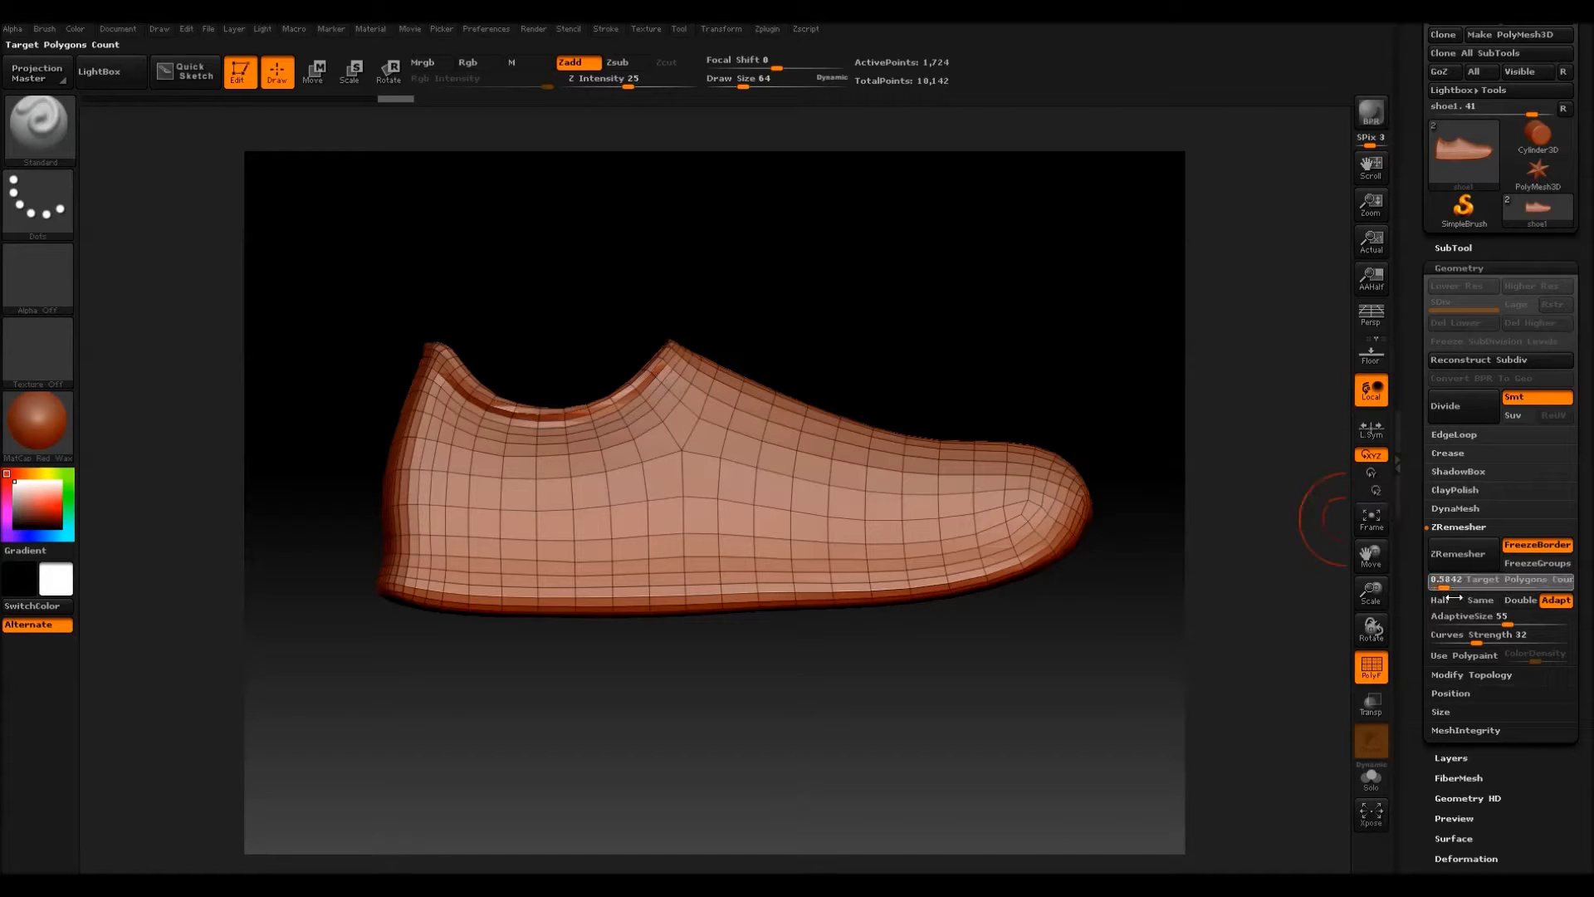
left_click(1455, 556)
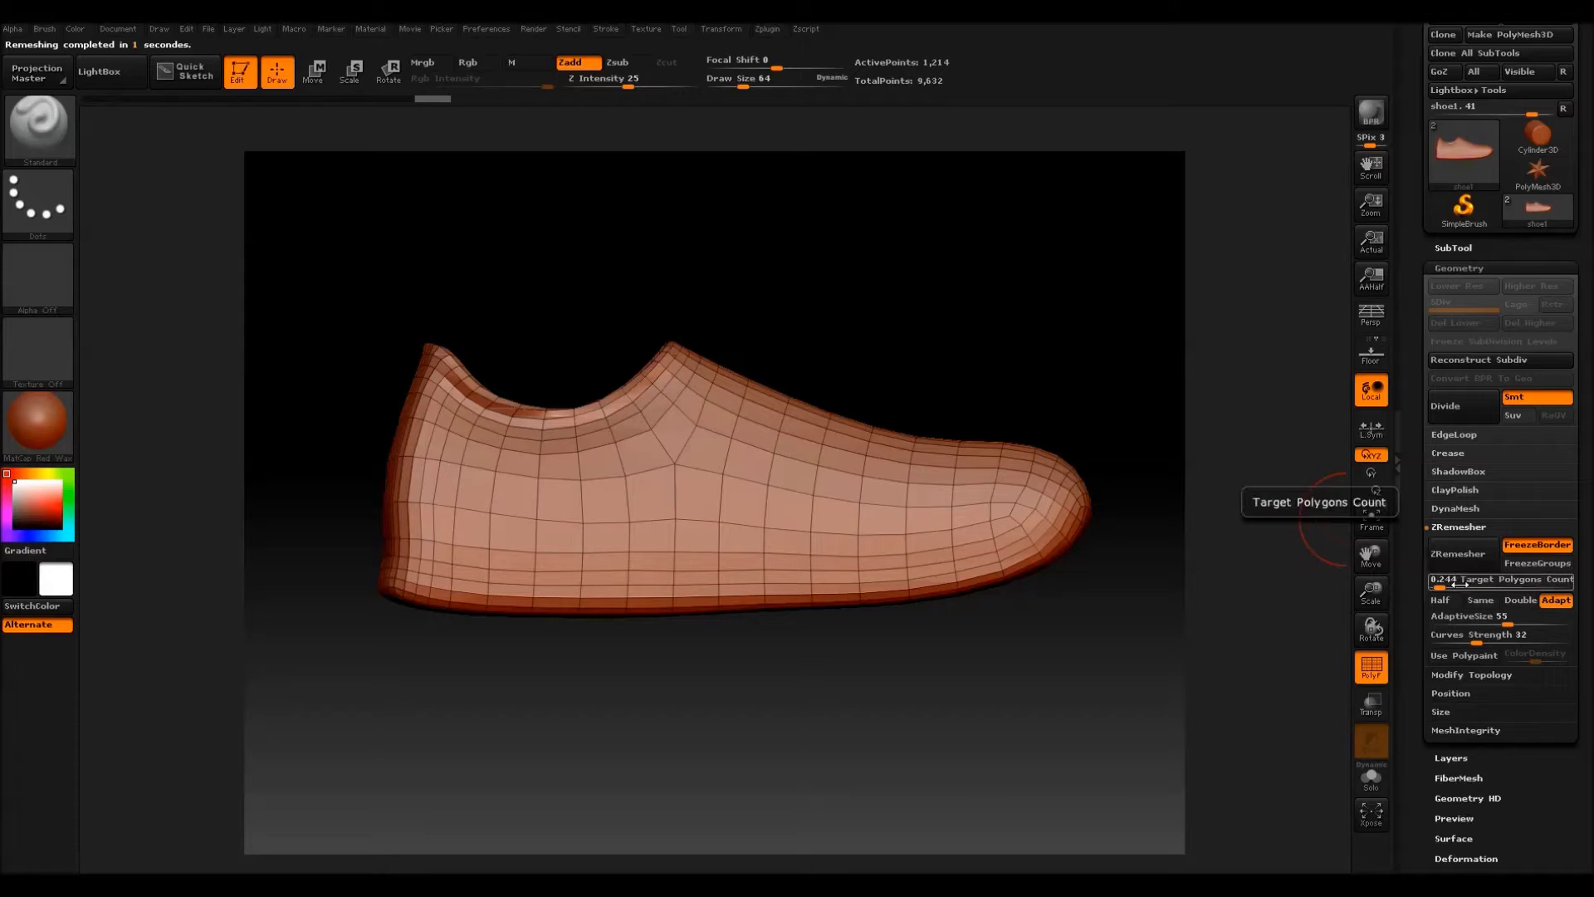
left_click_drag(1451, 586, 1446, 587)
left_click(1449, 557)
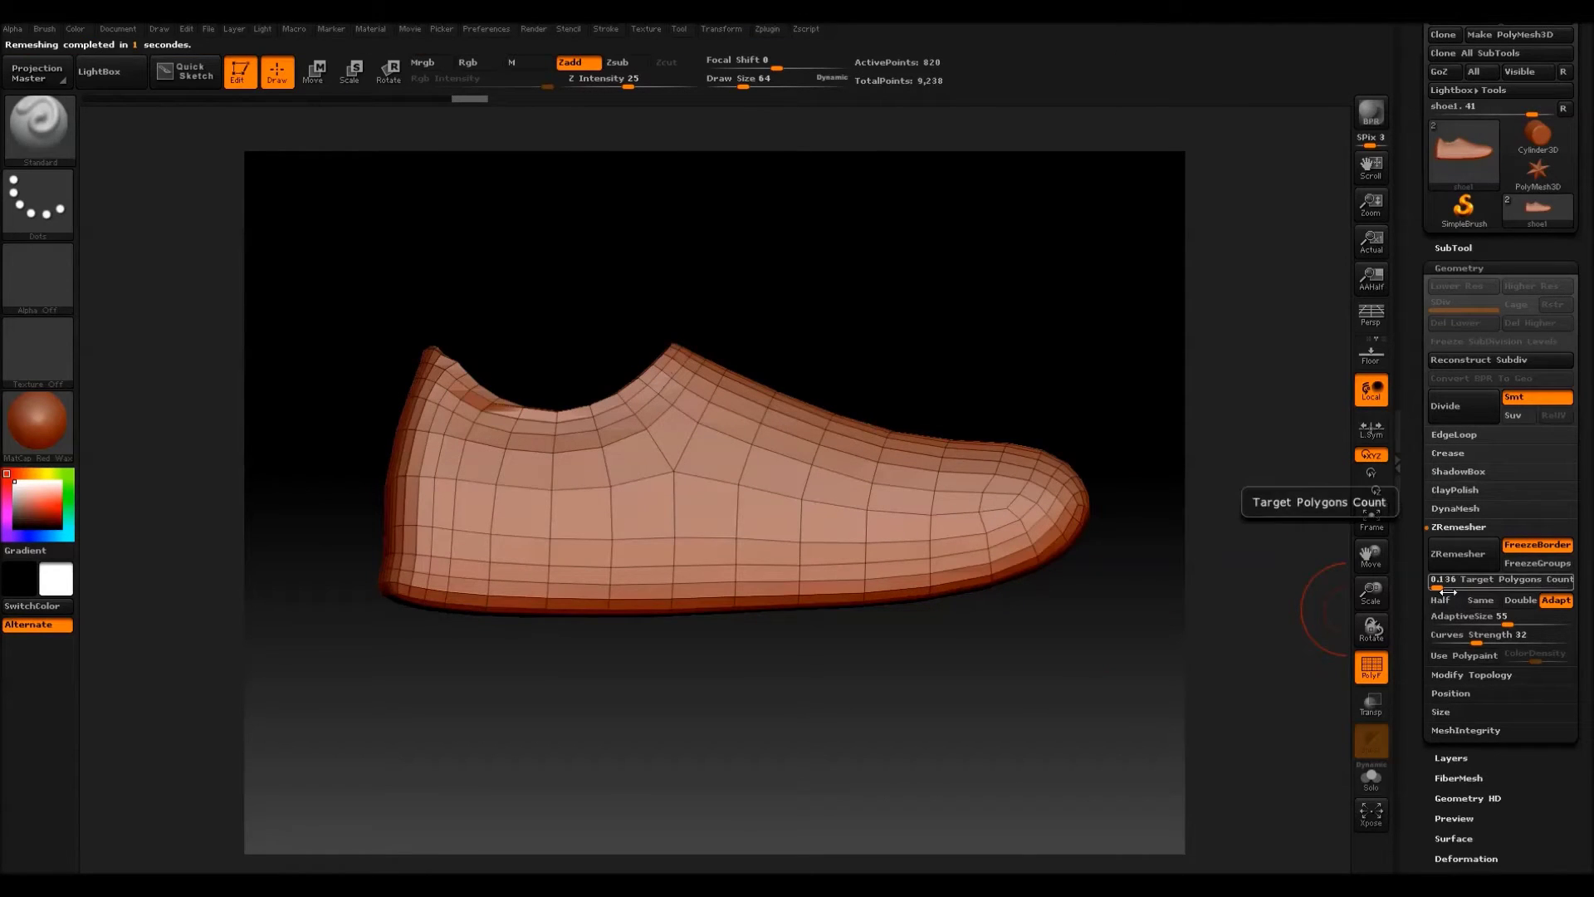
key("ctrl+z")
left_click_drag(922, 357, 938, 369)
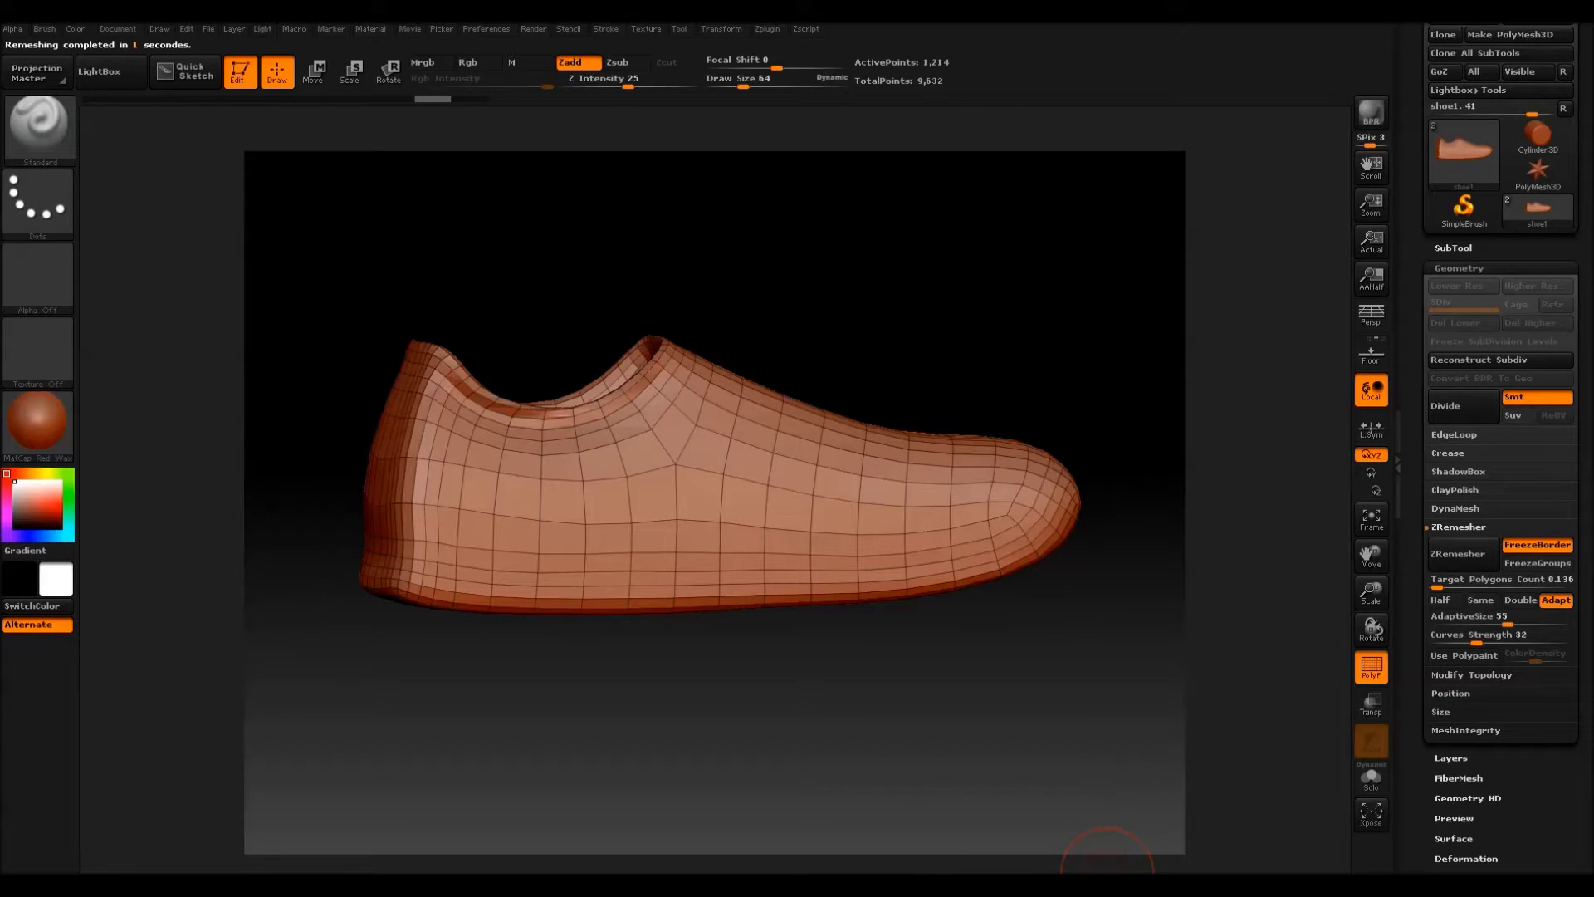
With shoe1 active in the SubTool list, ProjectAll shoe2's shape onto it.
mouse_move(1050, 331)
left_mouse_down()
mouse_move(1014, 356)
mouse_move(1054, 366)
mouse_move(1044, 326)
mouse_move(1021, 335)
left_mouse_up()
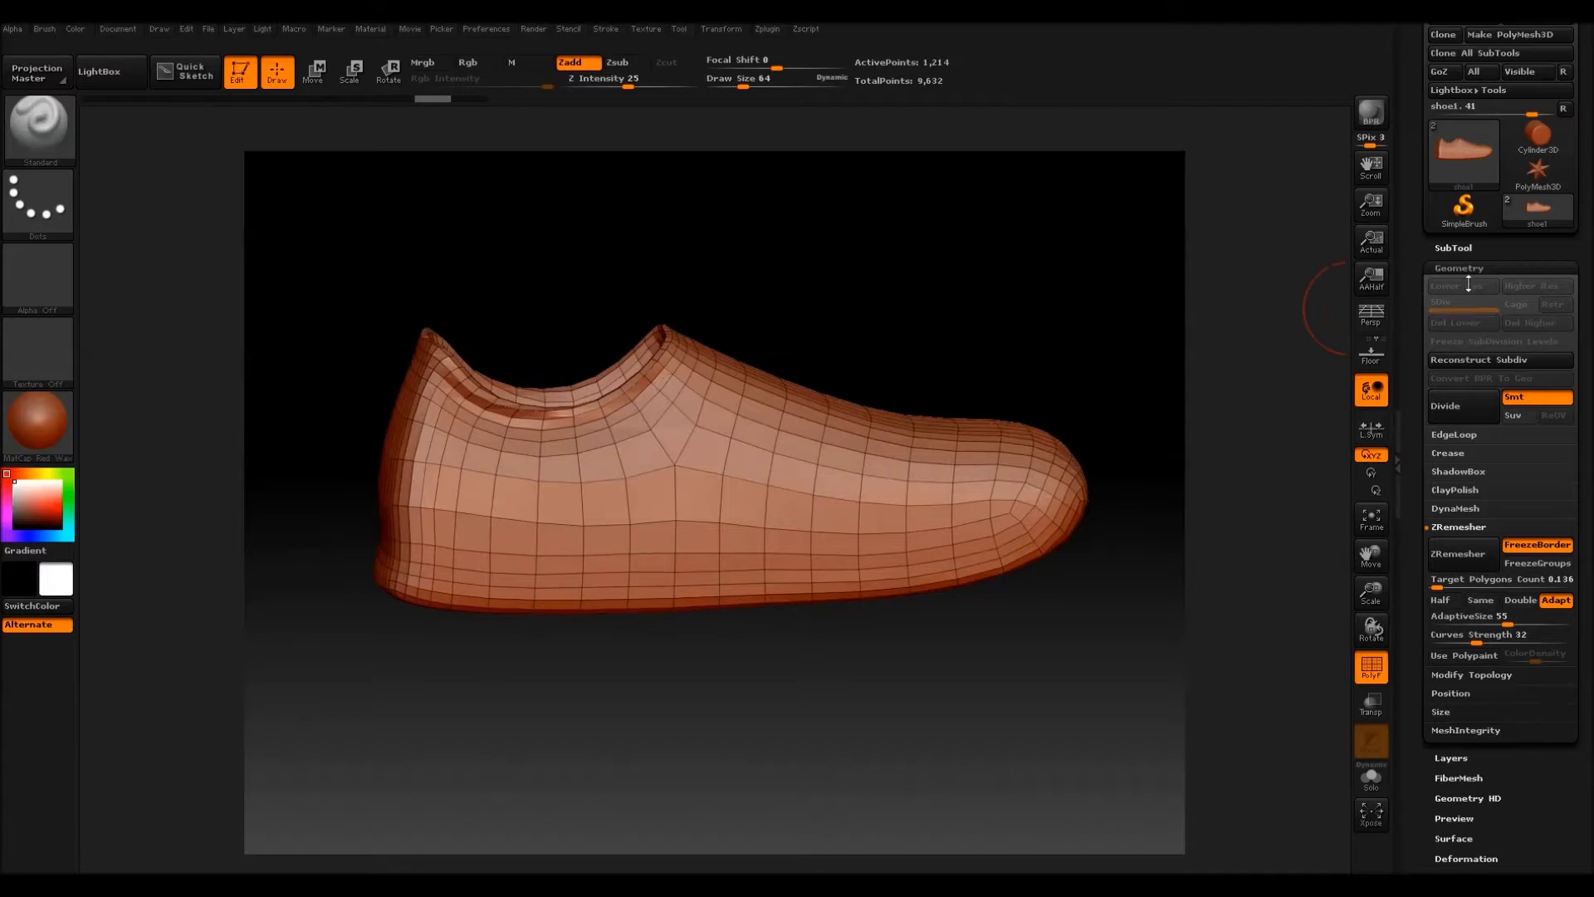
left_click(1463, 252)
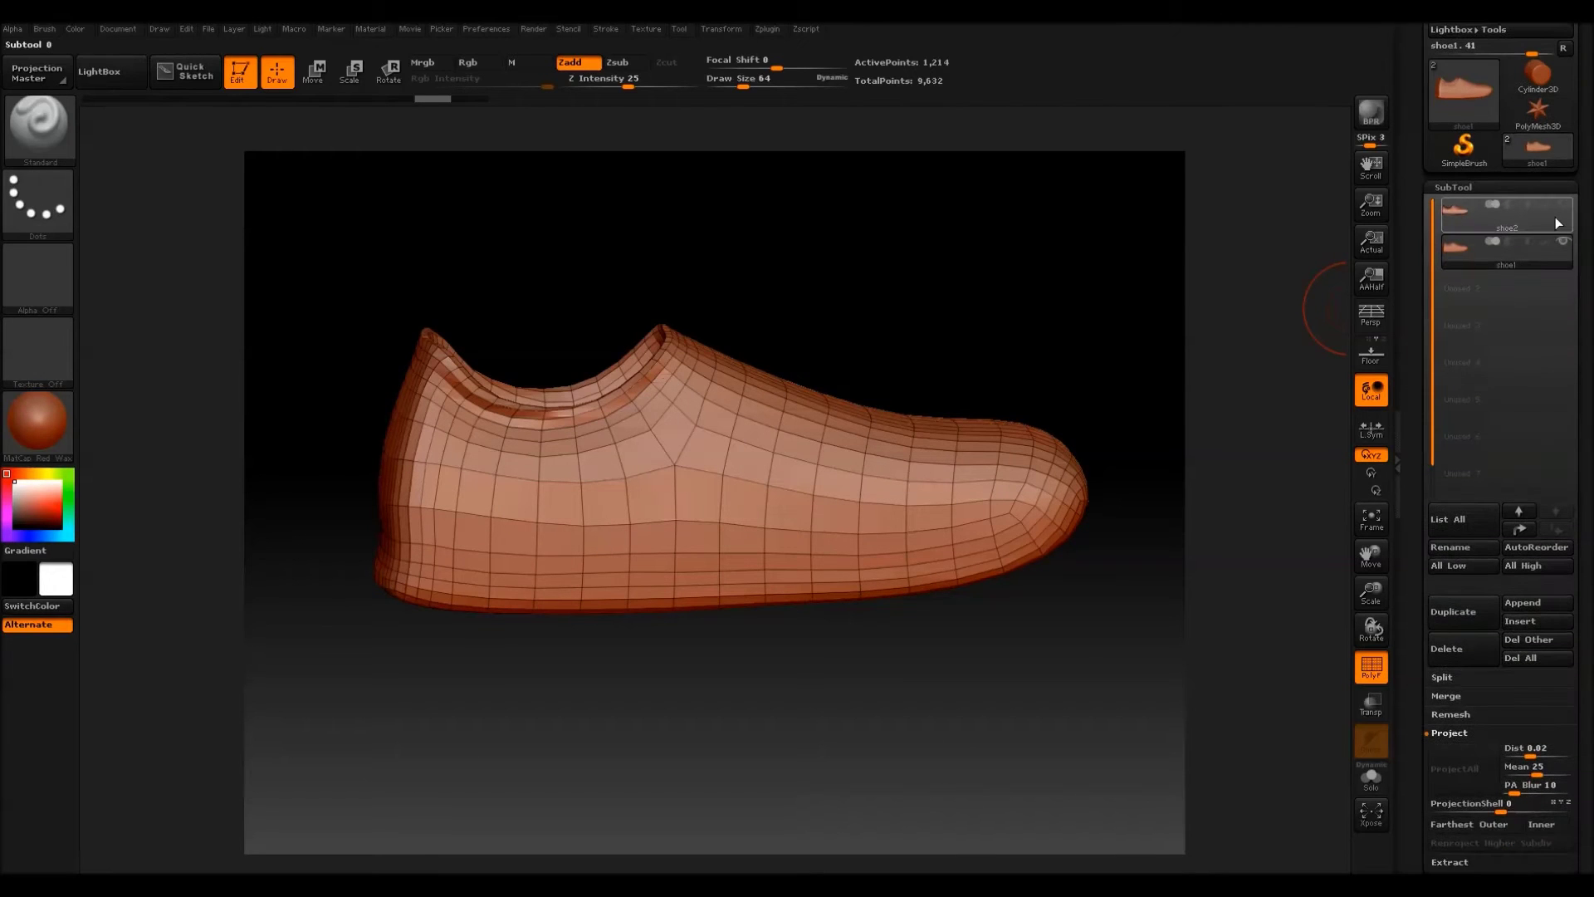
left_click(1565, 207)
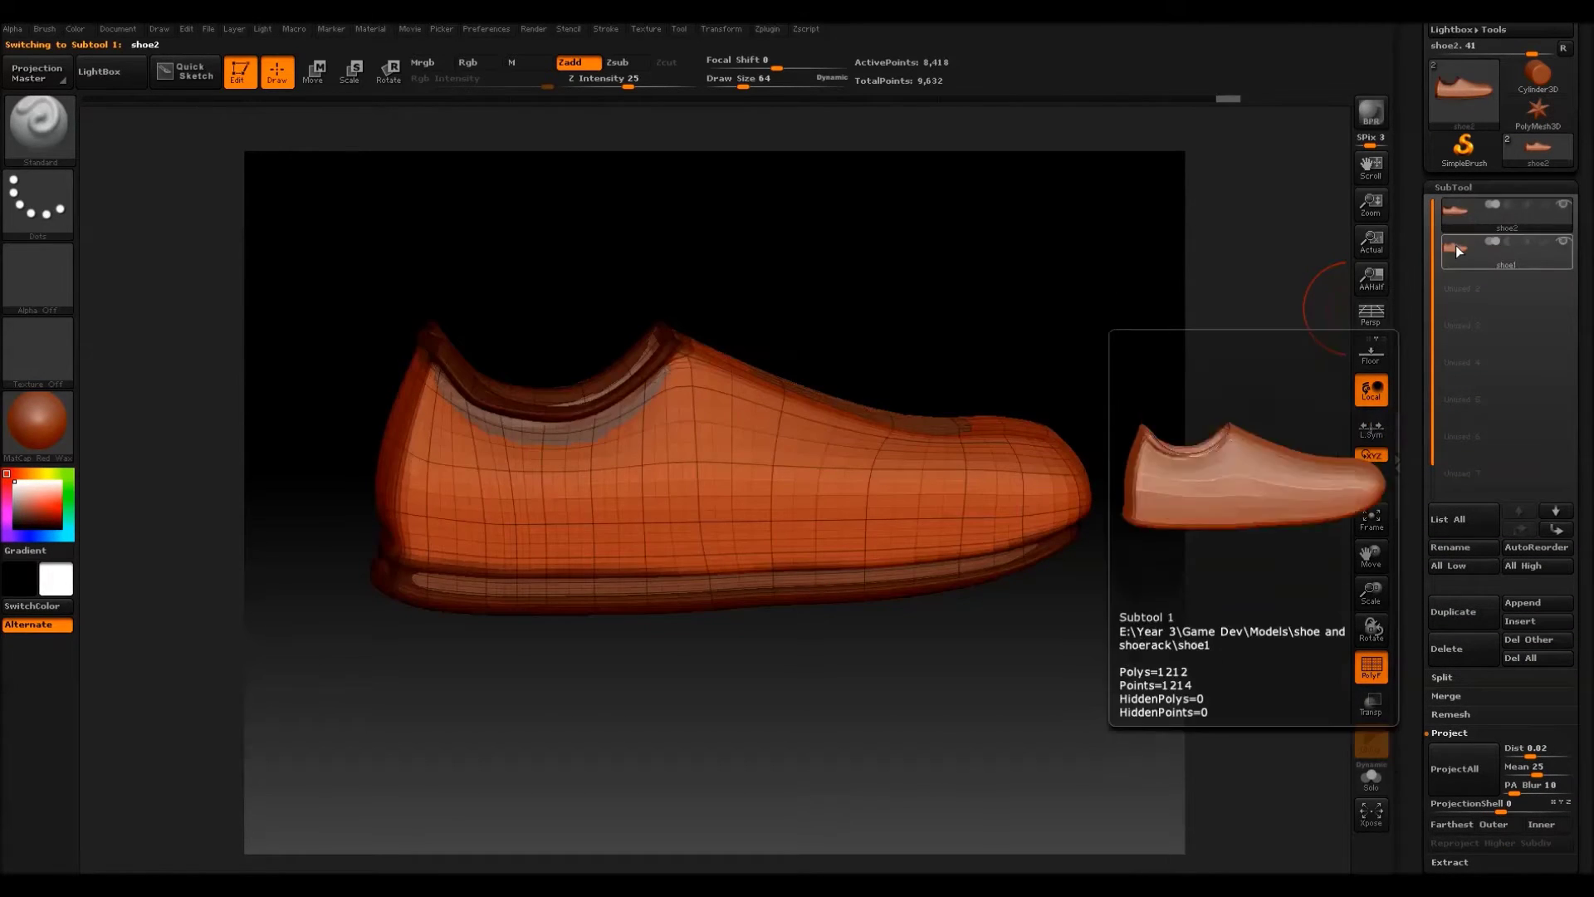
left_click(1457, 245)
scroll(1511, 335, "down", 5)
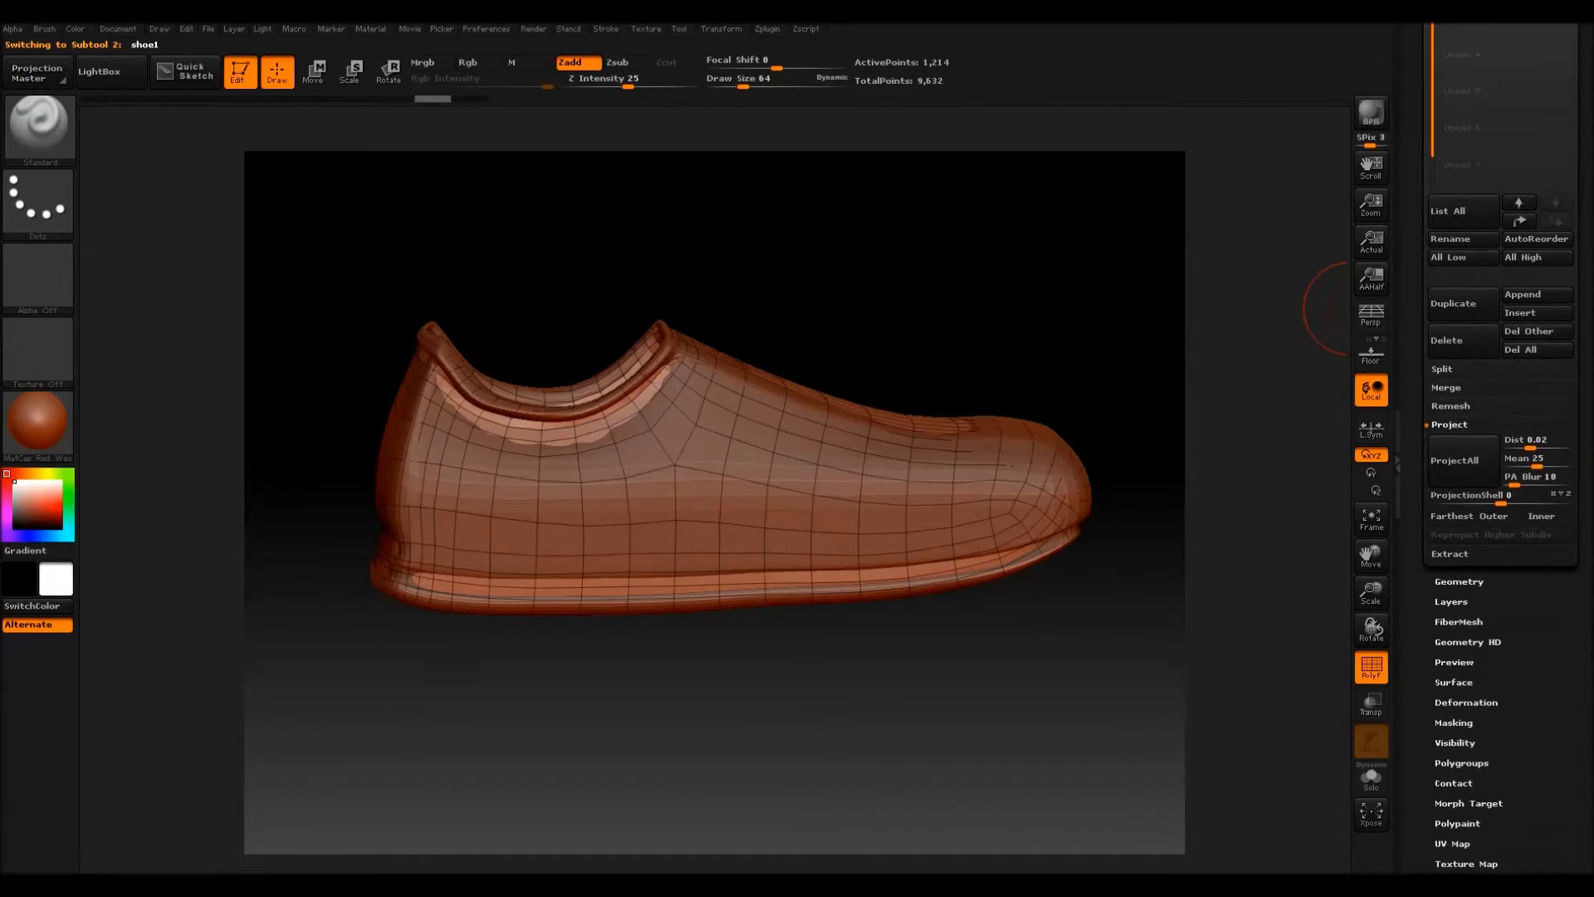
scroll(1501, 416, "up", 2)
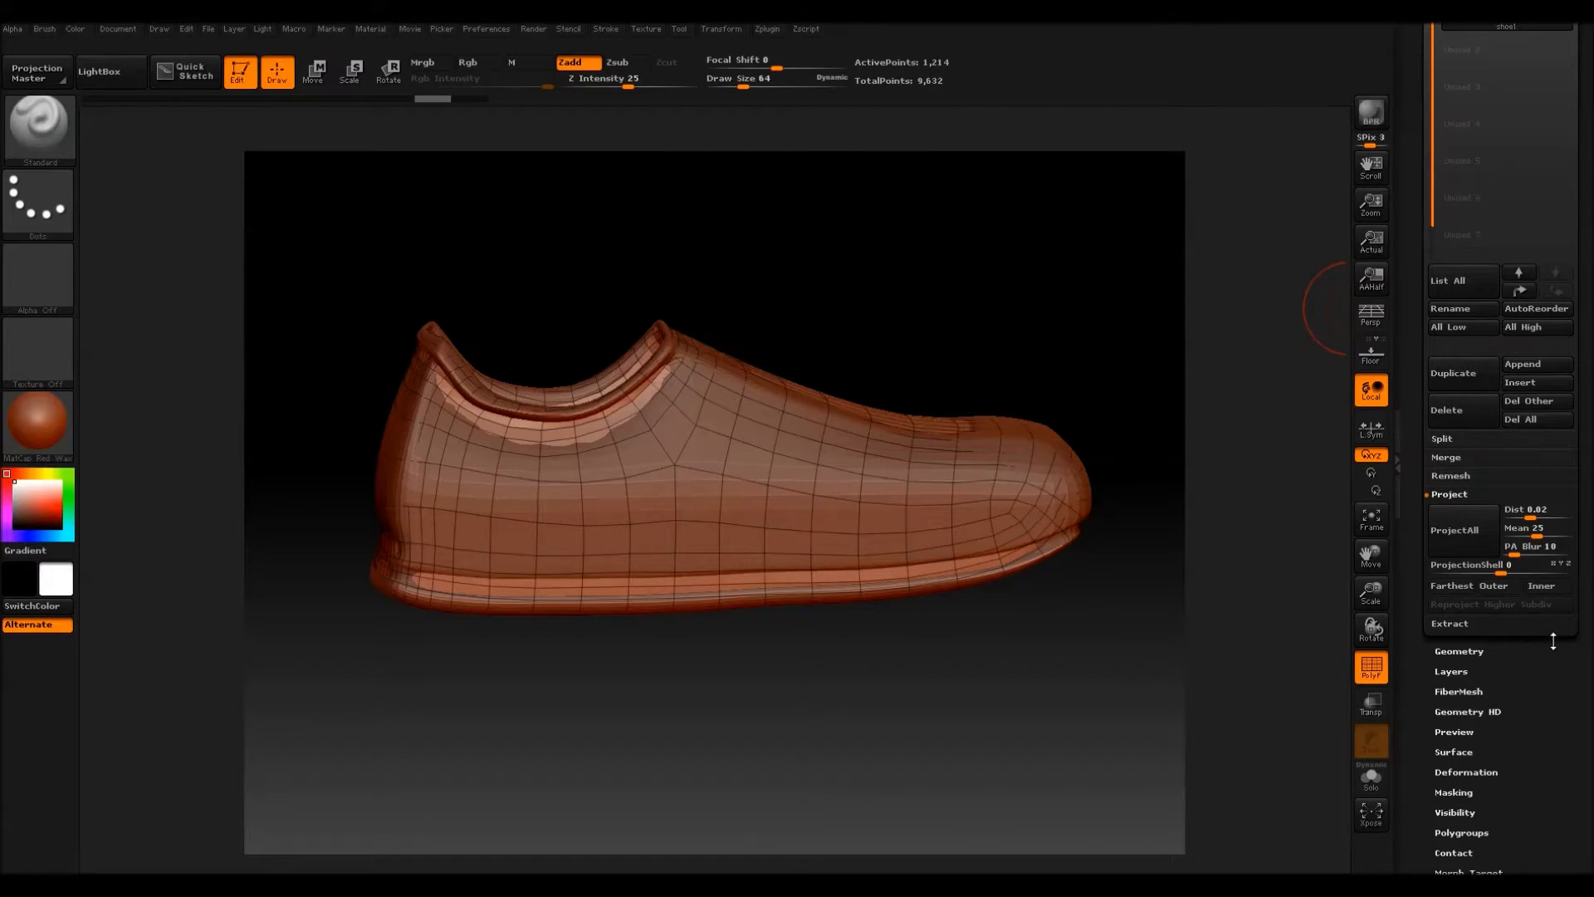
left_click(1455, 530)
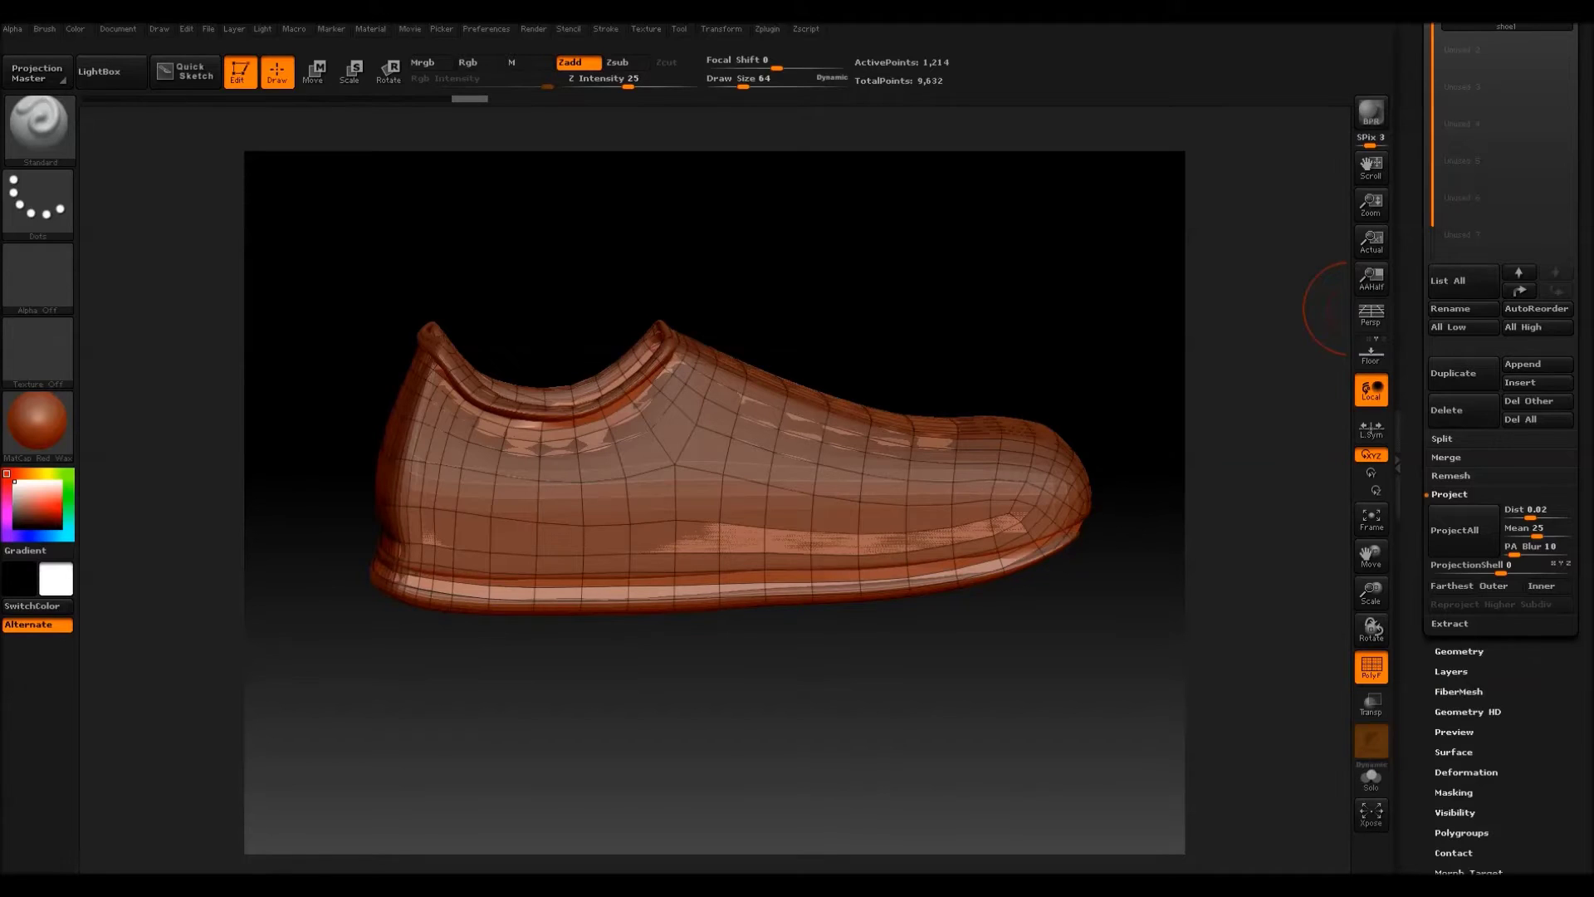
scroll(1569, 287, "up", 3)
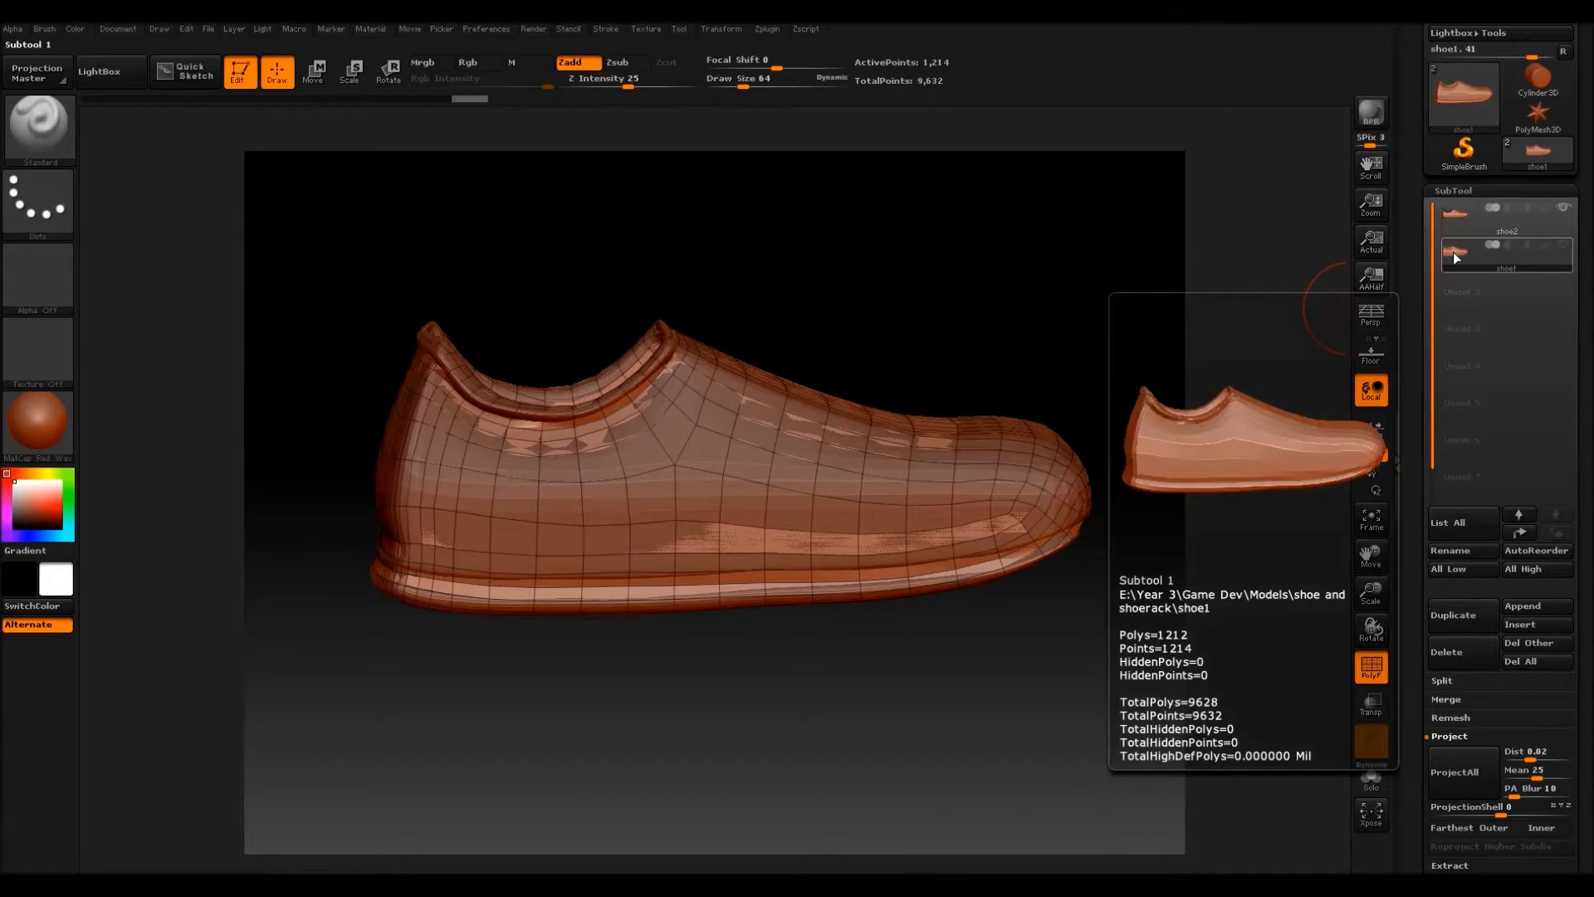
mouse_move(1525, 207)
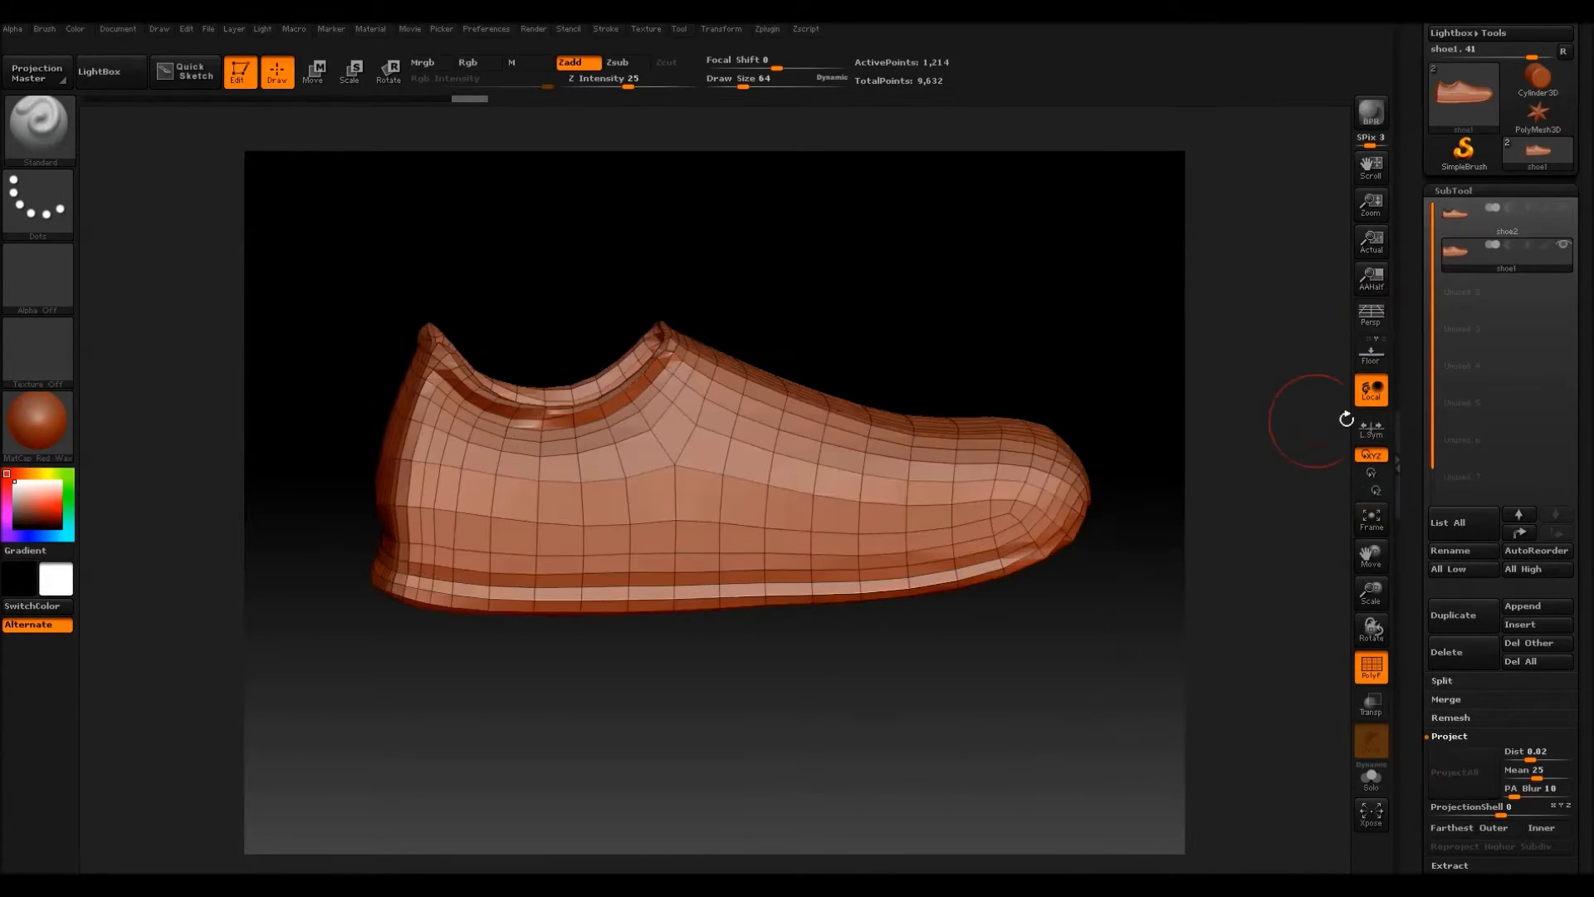
mouse_move(1017, 640)
left_mouse_down()
mouse_move(1064, 640)
mouse_move(1072, 668)
mouse_move(1043, 694)
mouse_move(1000, 679)
mouse_move(1031, 657)
left_mouse_up()
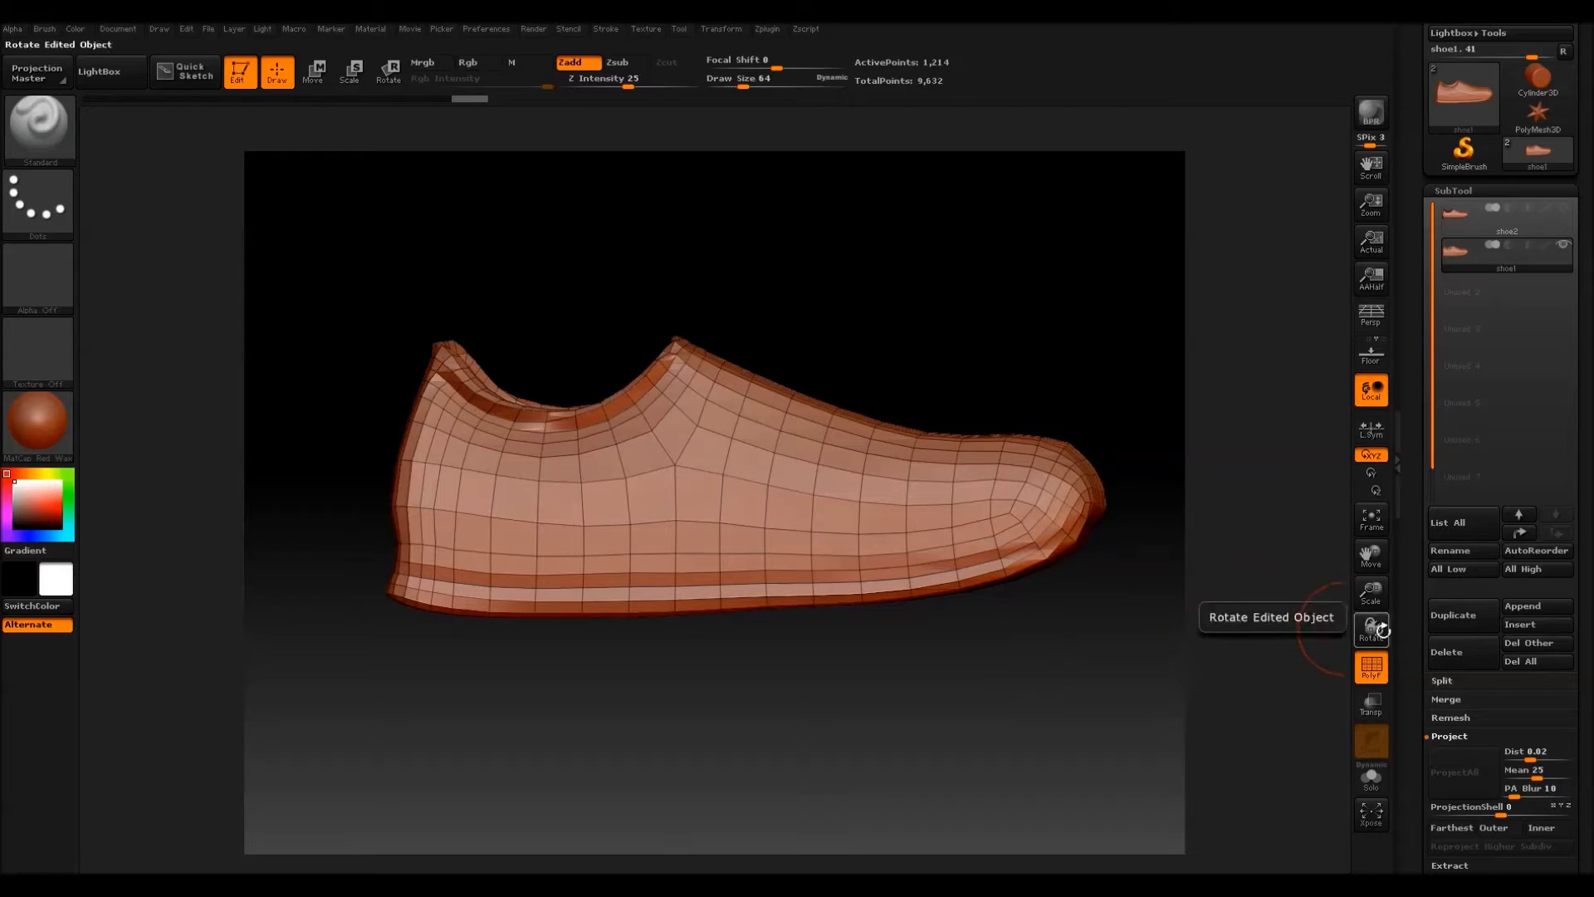
Subdivide shoe1 once with Ctrl+D, inspect it, then undo back to the 1,214-point base.
left_click(1448, 195)
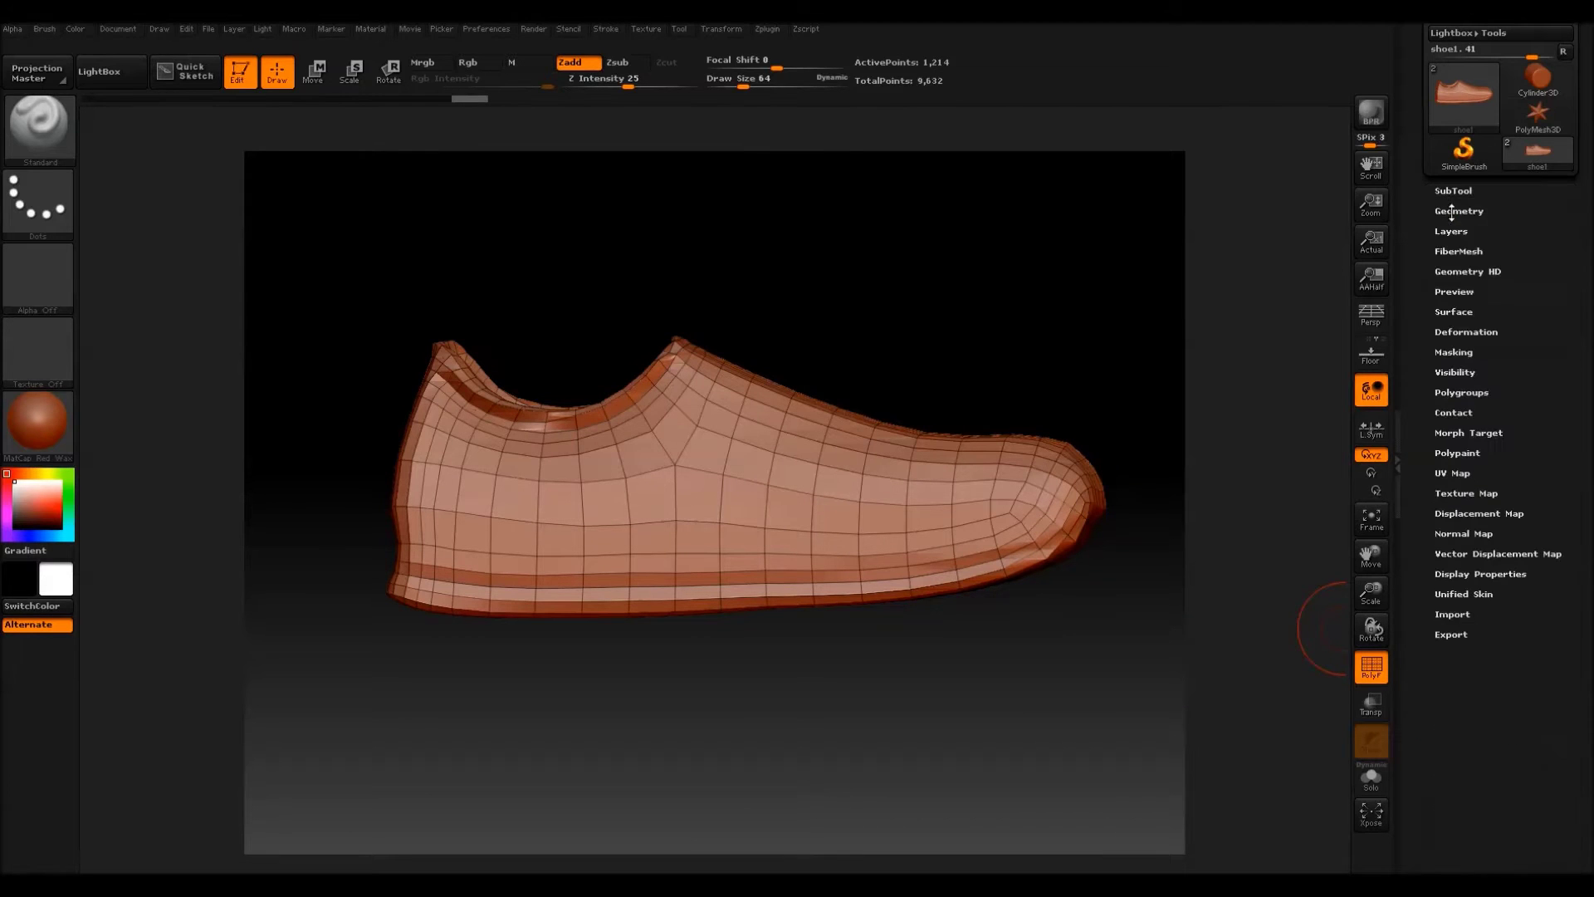
left_click(1458, 212)
key("ctrl+d")
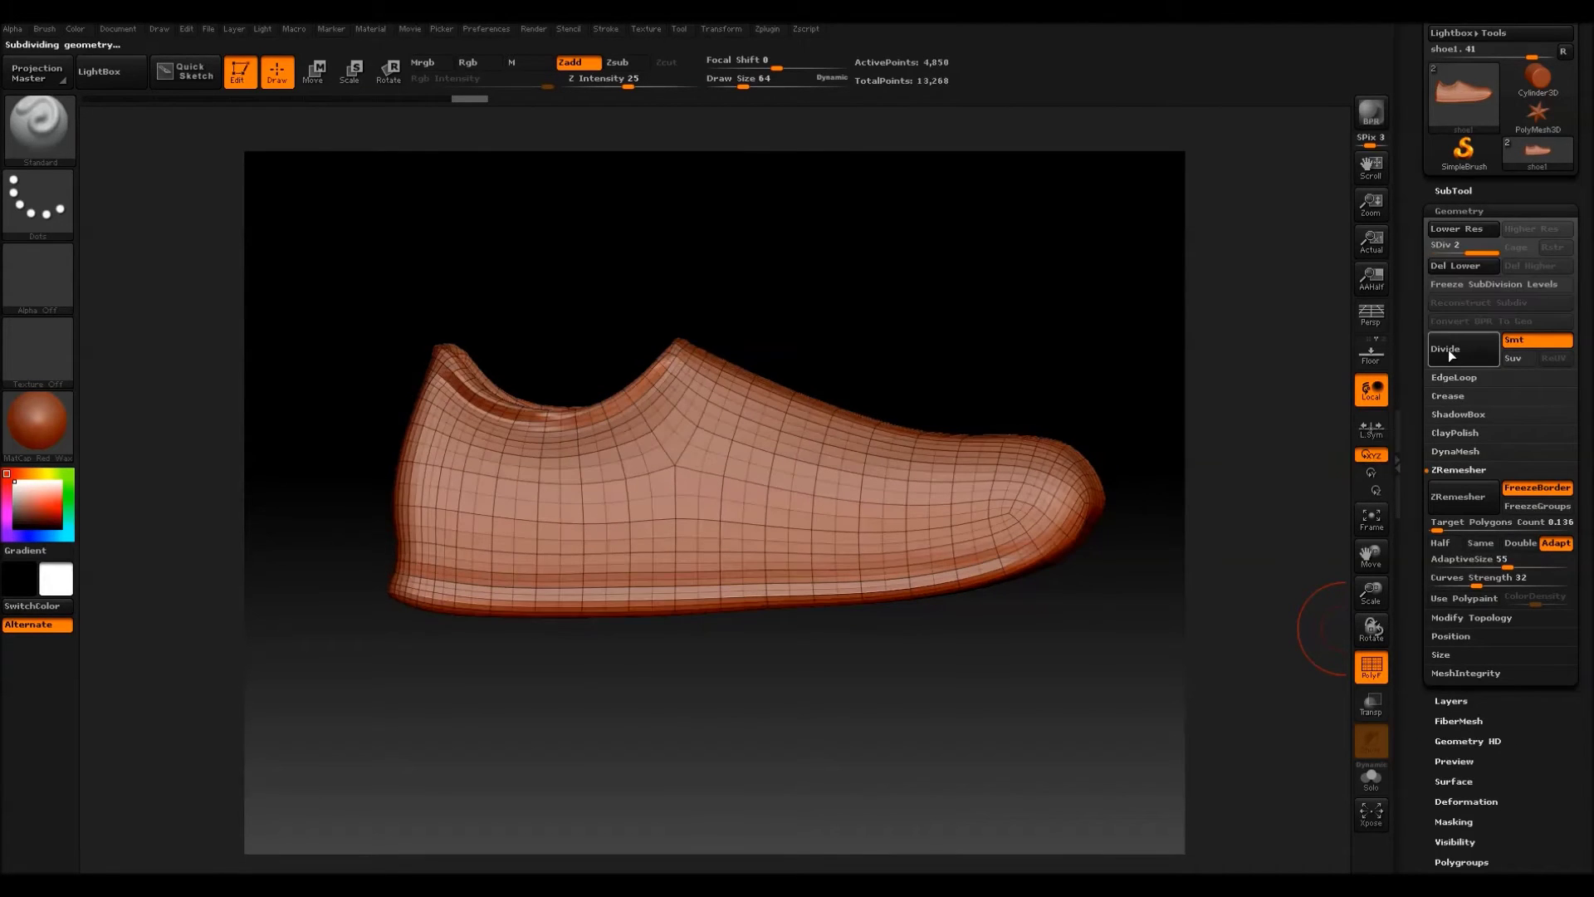
mouse_move(1132, 346)
left_mouse_down()
mouse_move(1071, 356)
mouse_move(1073, 427)
mouse_move(1114, 402)
mouse_move(1060, 338)
left_mouse_up()
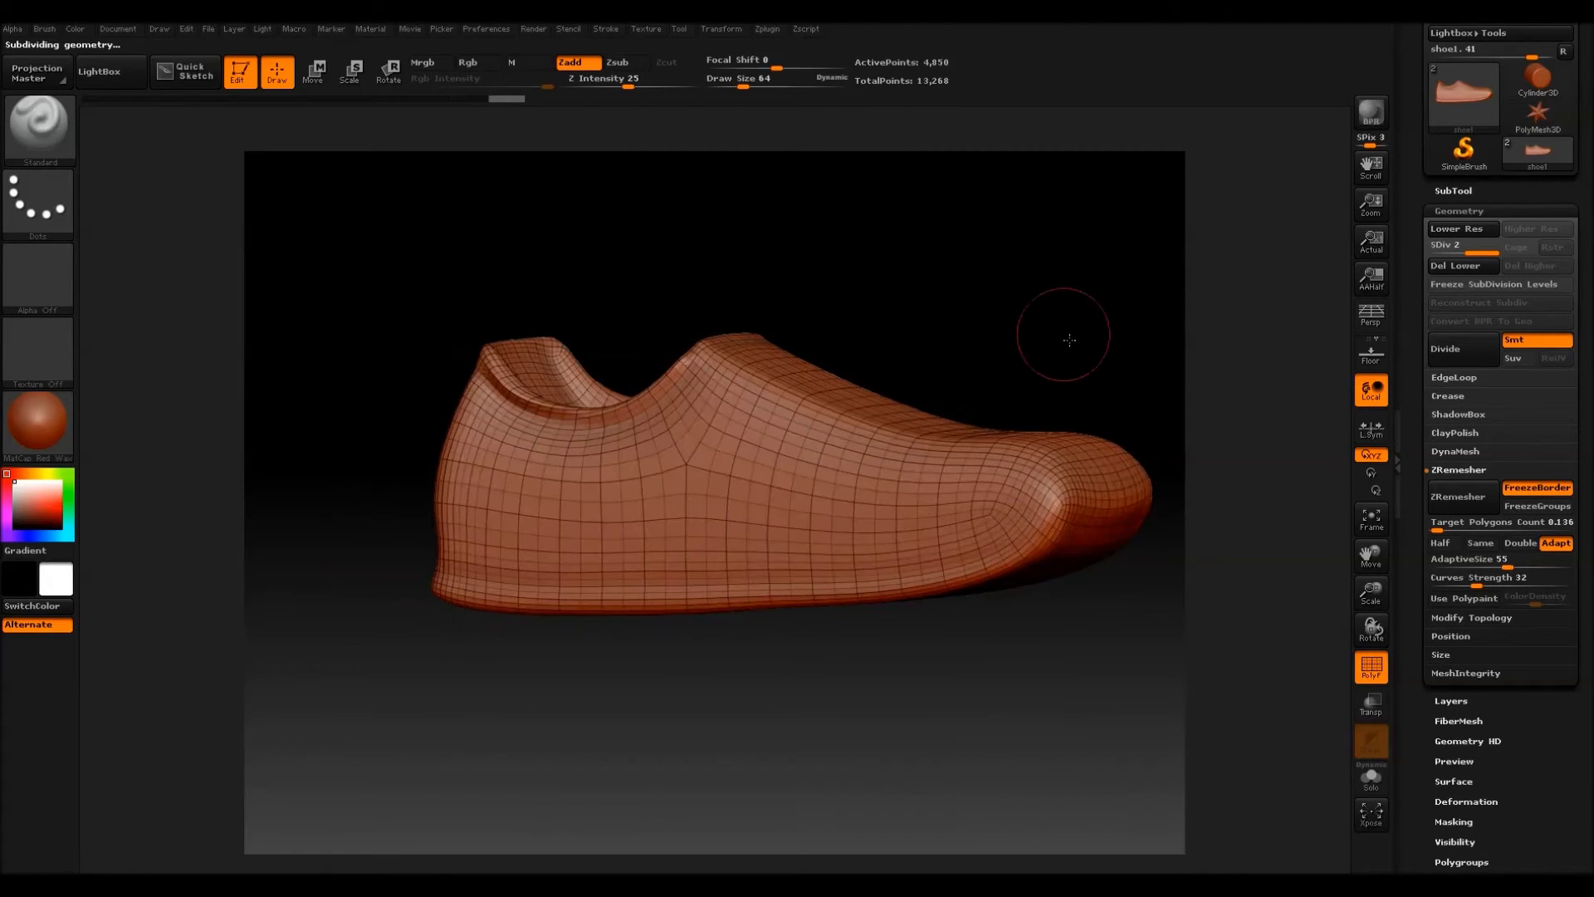
key("ctrl")
key("ctrl+z")
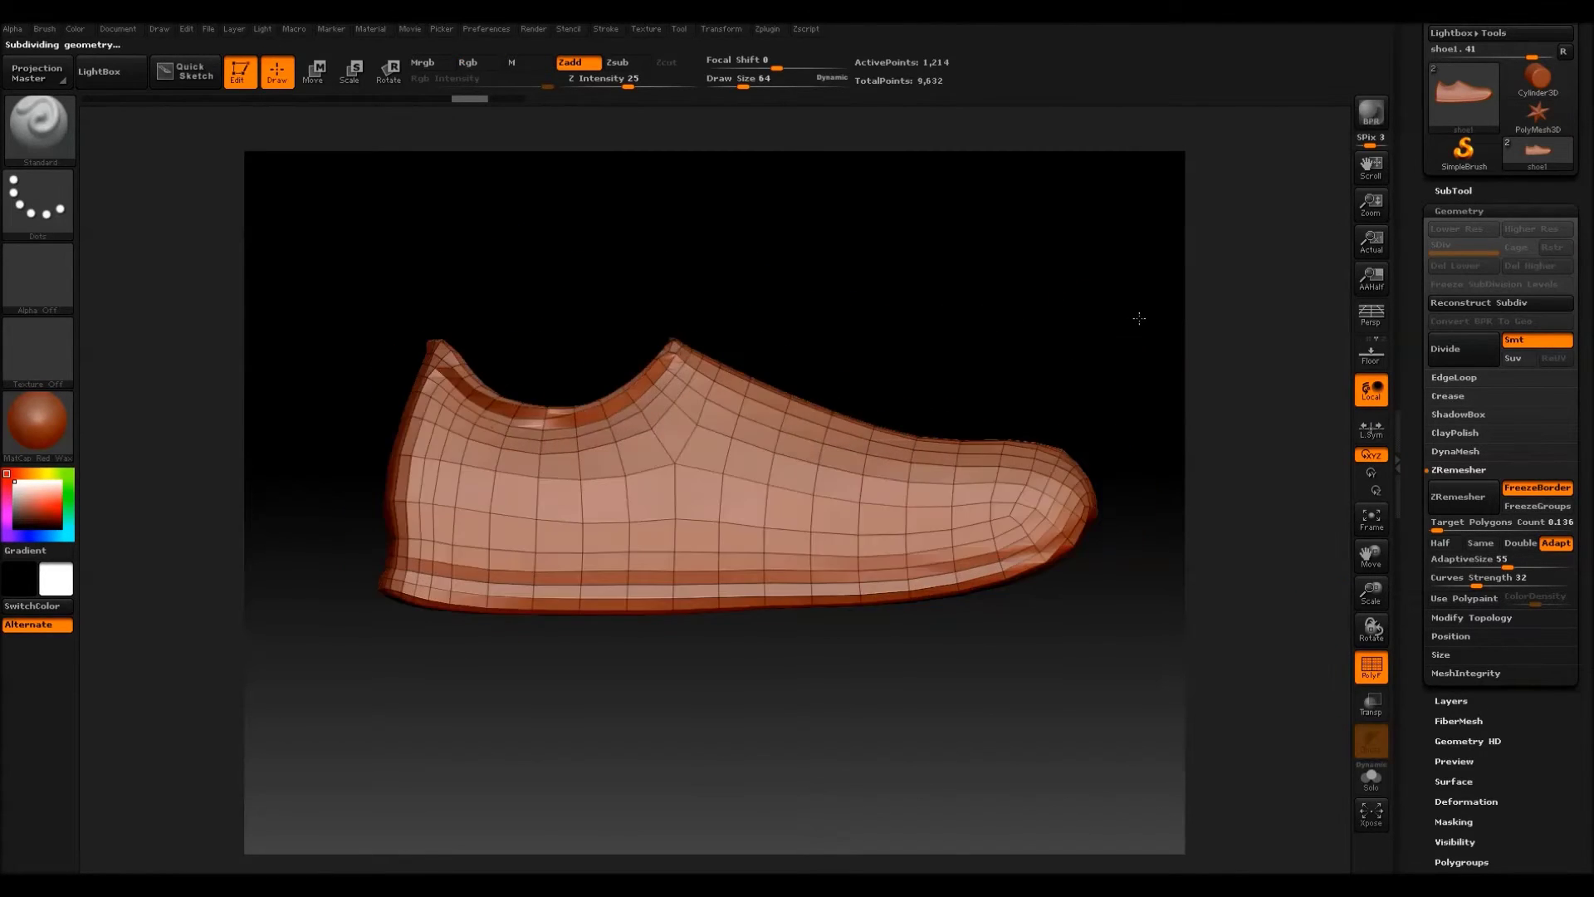
left_click_drag(1138, 338, 872, 274)
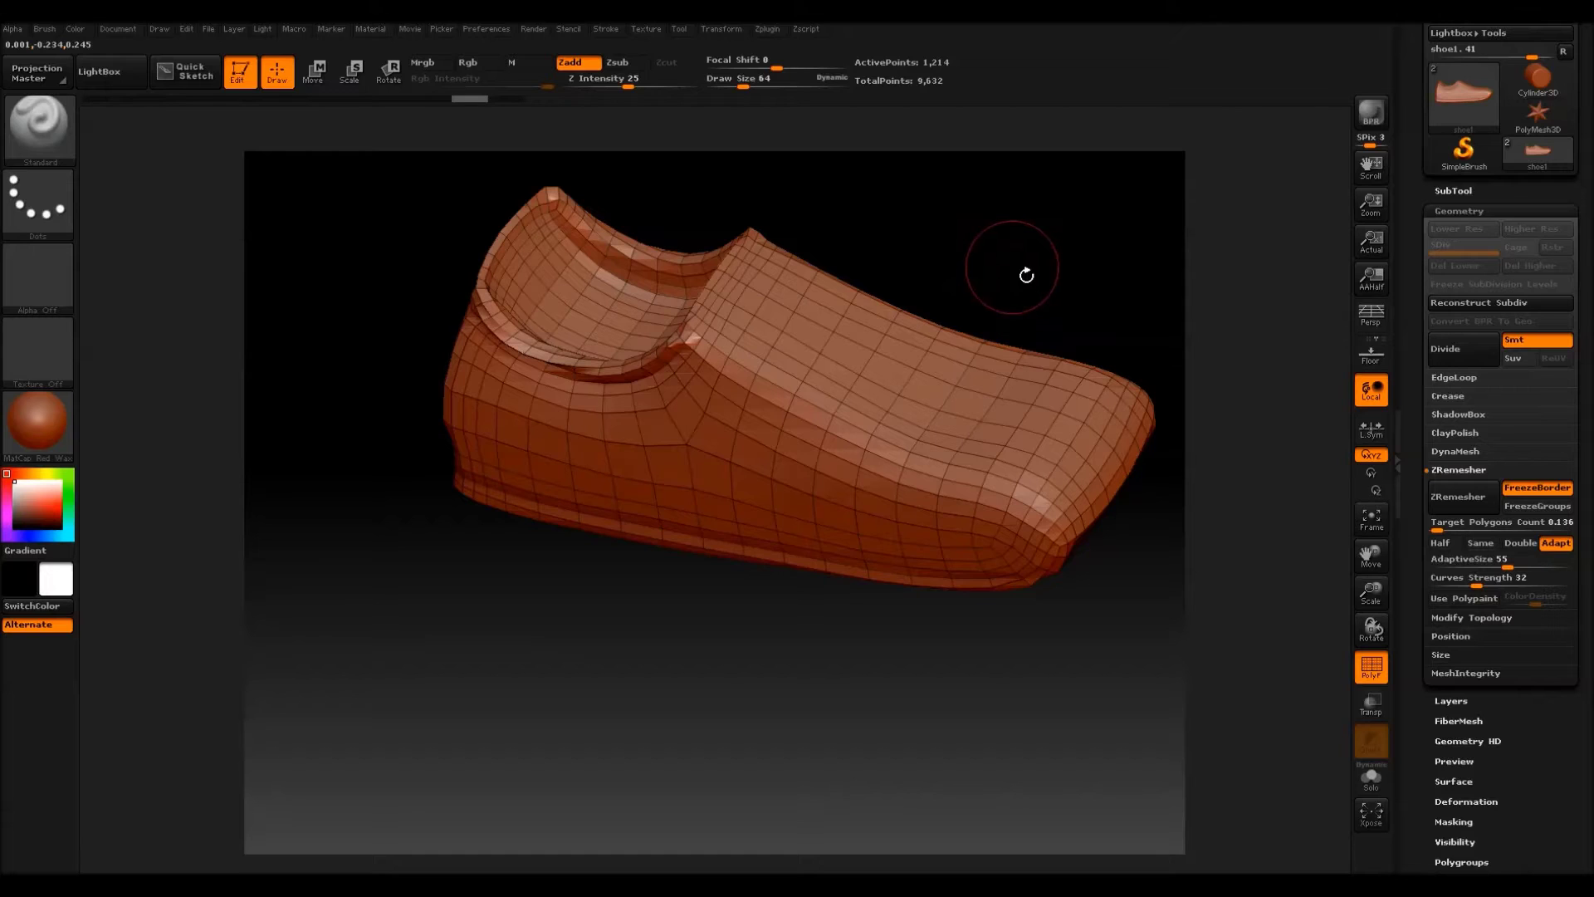
mouse_move(1028, 274)
left_mouse_down()
mouse_move(1034, 240)
mouse_move(994, 441)
mouse_move(1015, 343)
left_mouse_up()
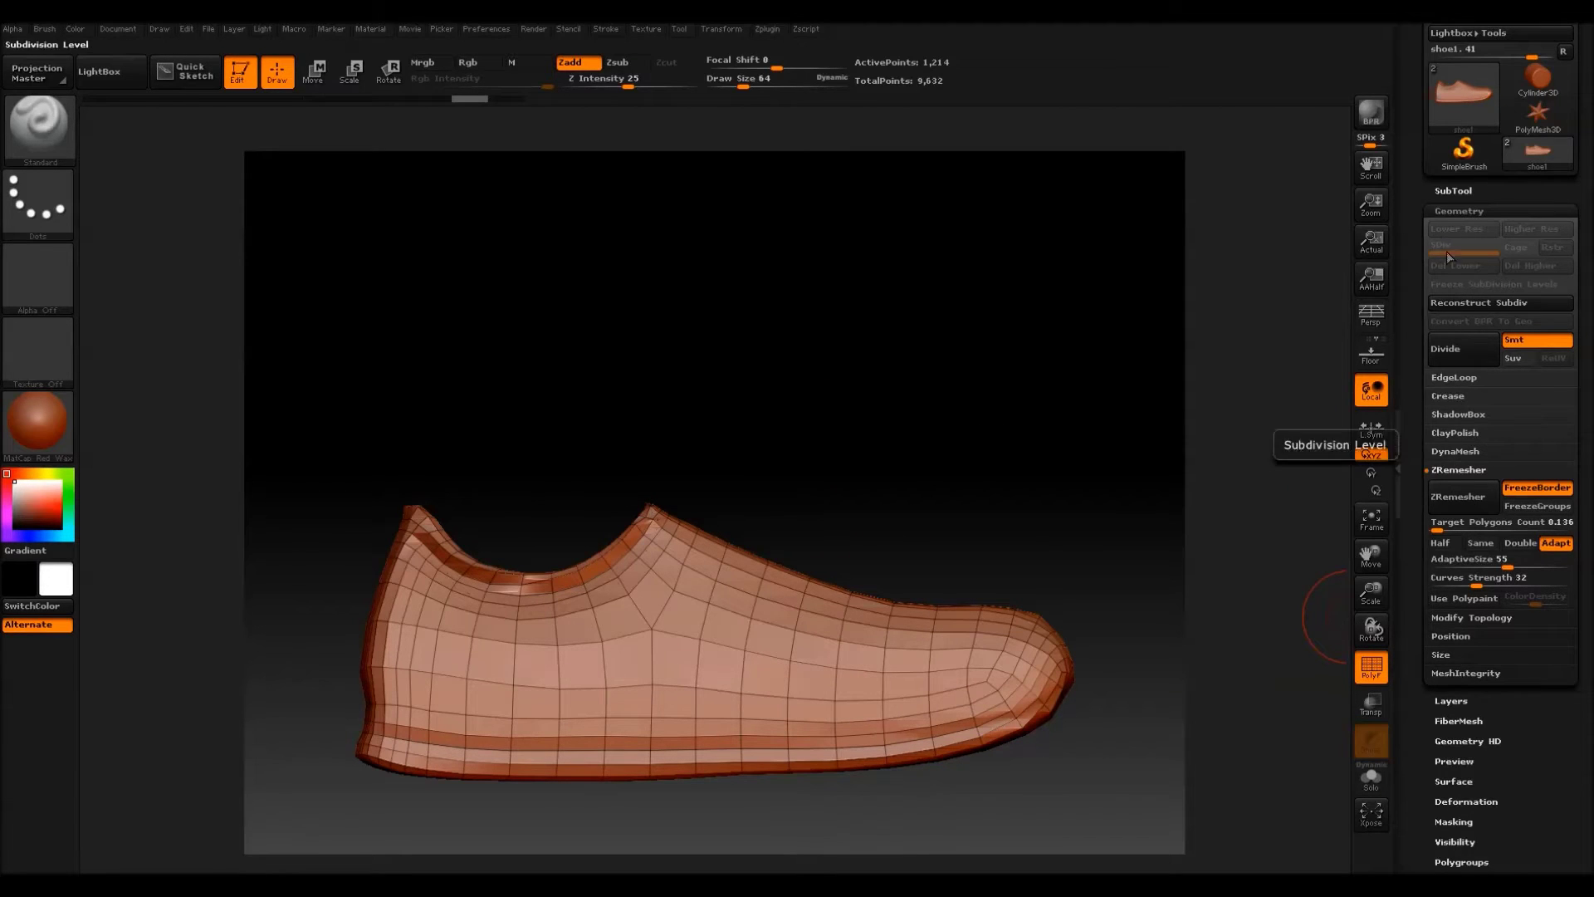
Compare dense shoe2 against low-poly shoe1 by toggling shoe2's visibility, leaving shoe1 shown.
left_click(1453, 191)
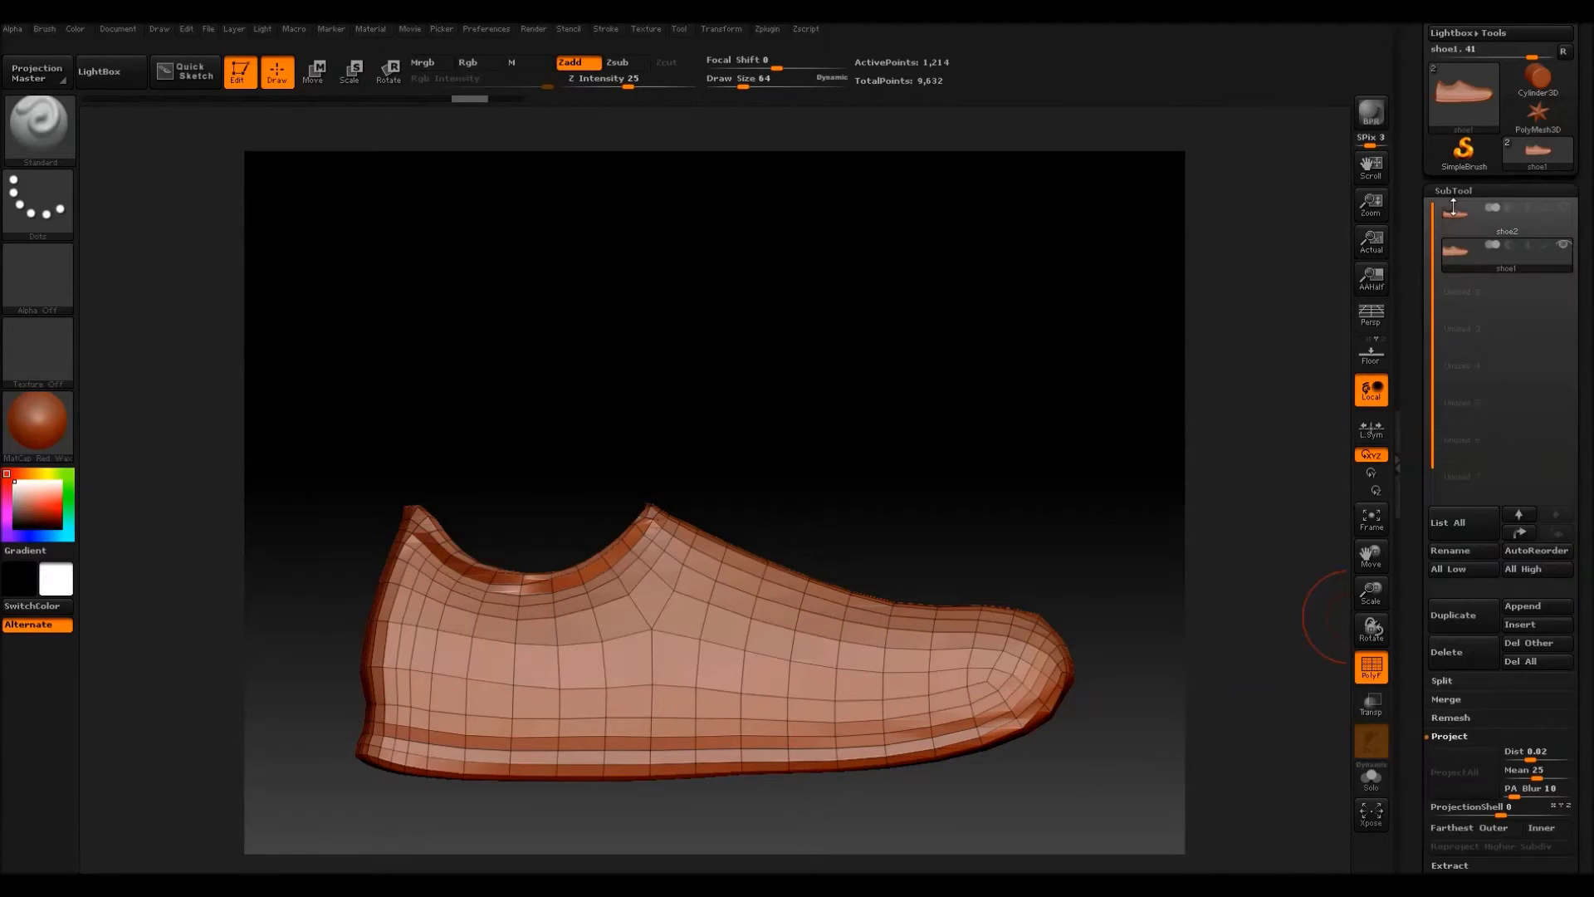
mouse_move(1463, 252)
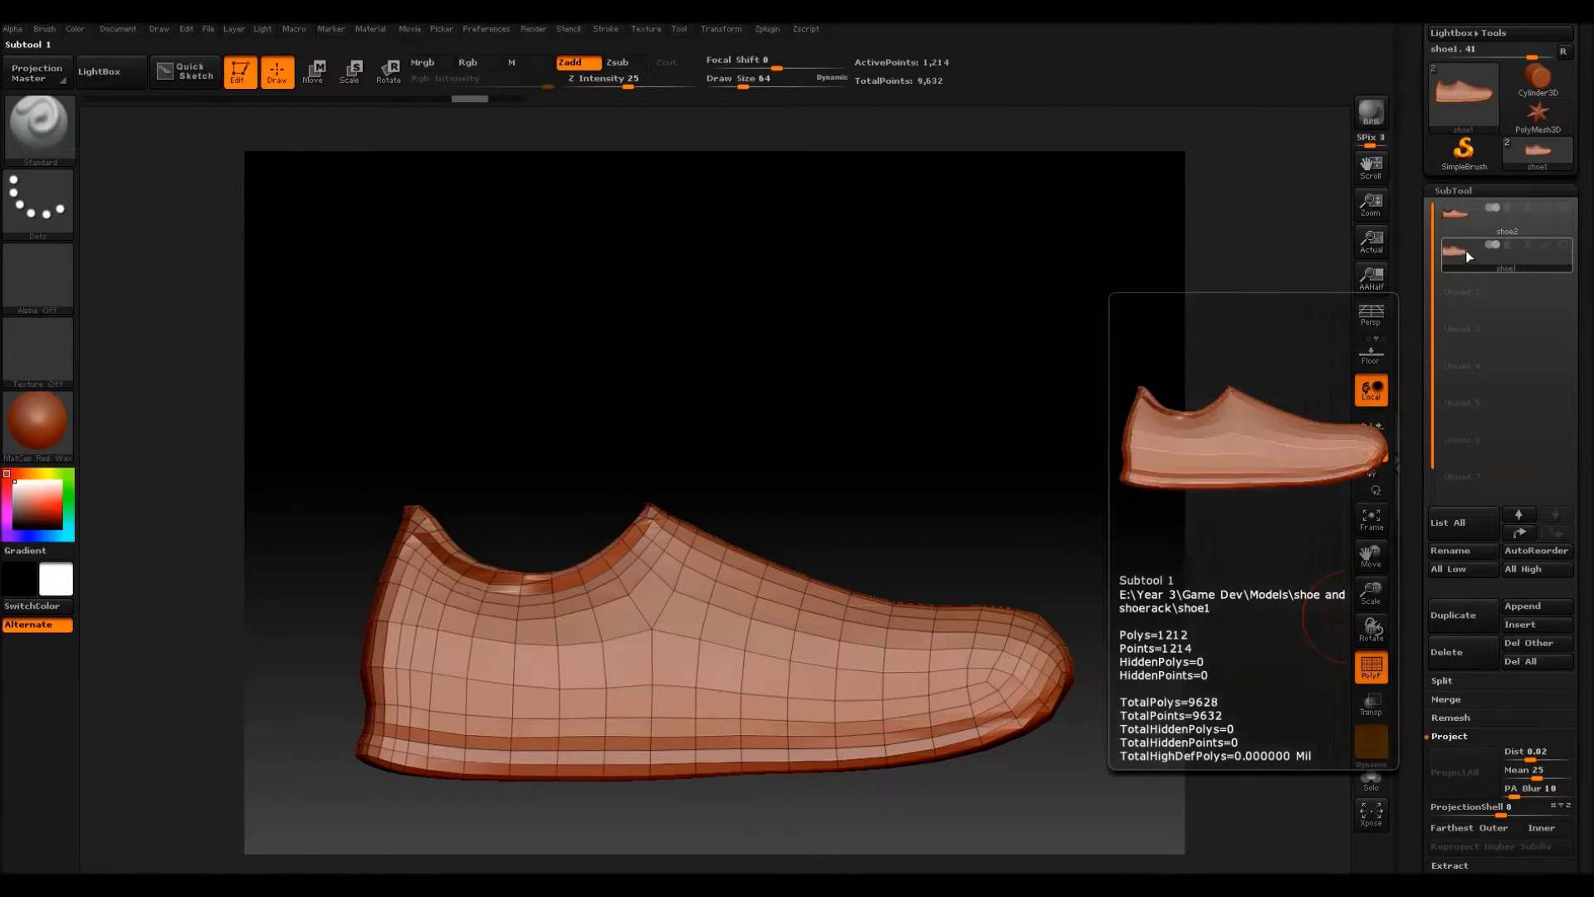
left_click(1466, 214)
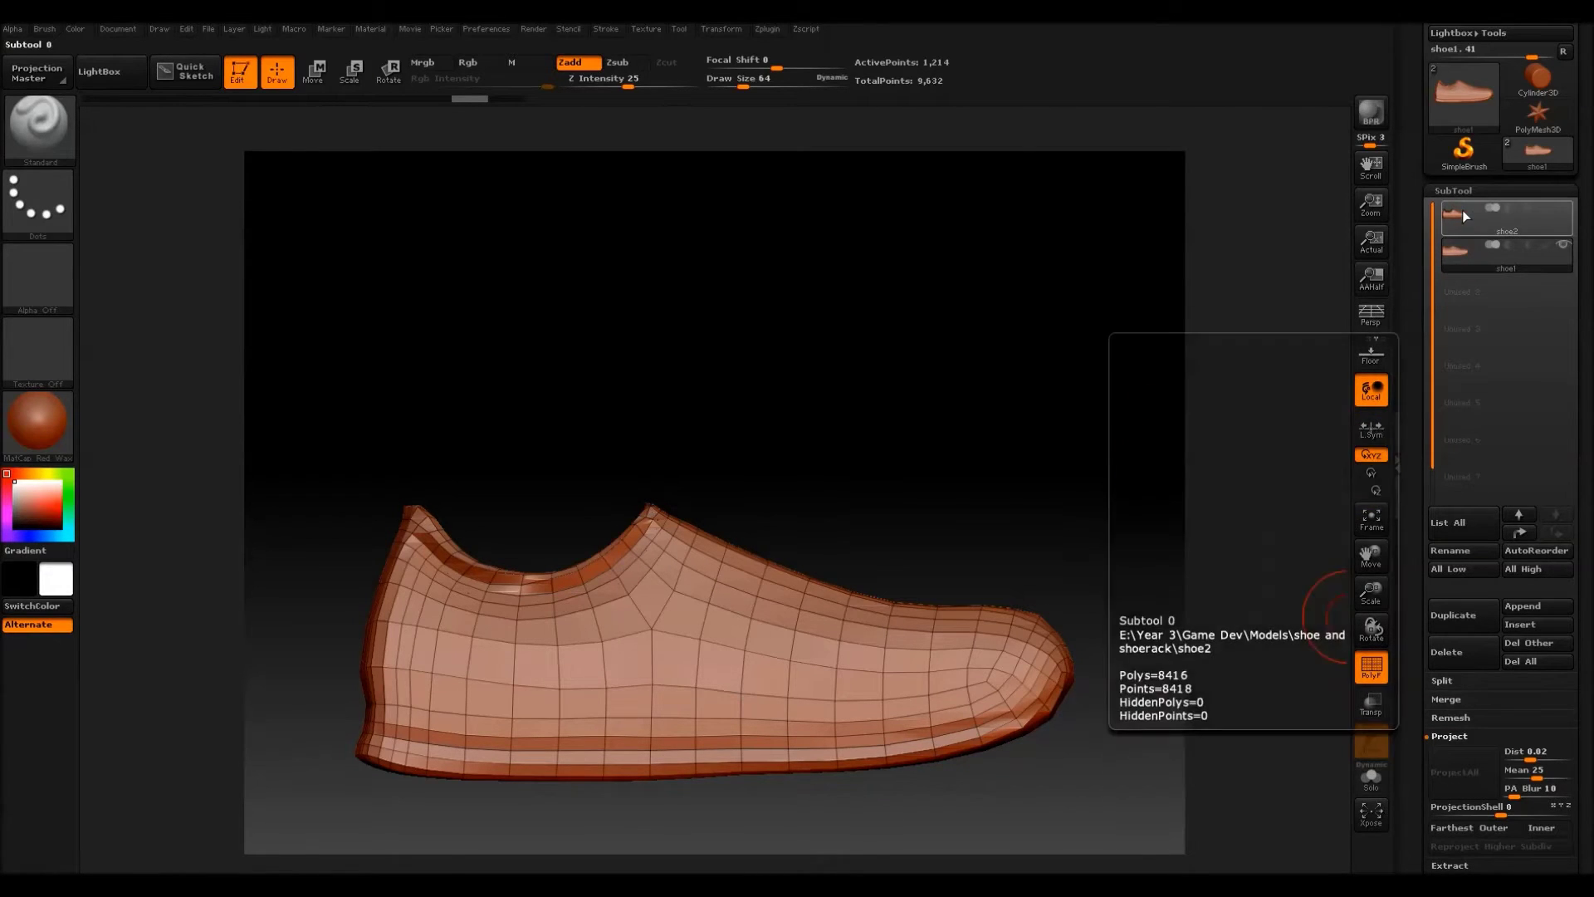
left_click(1463, 211)
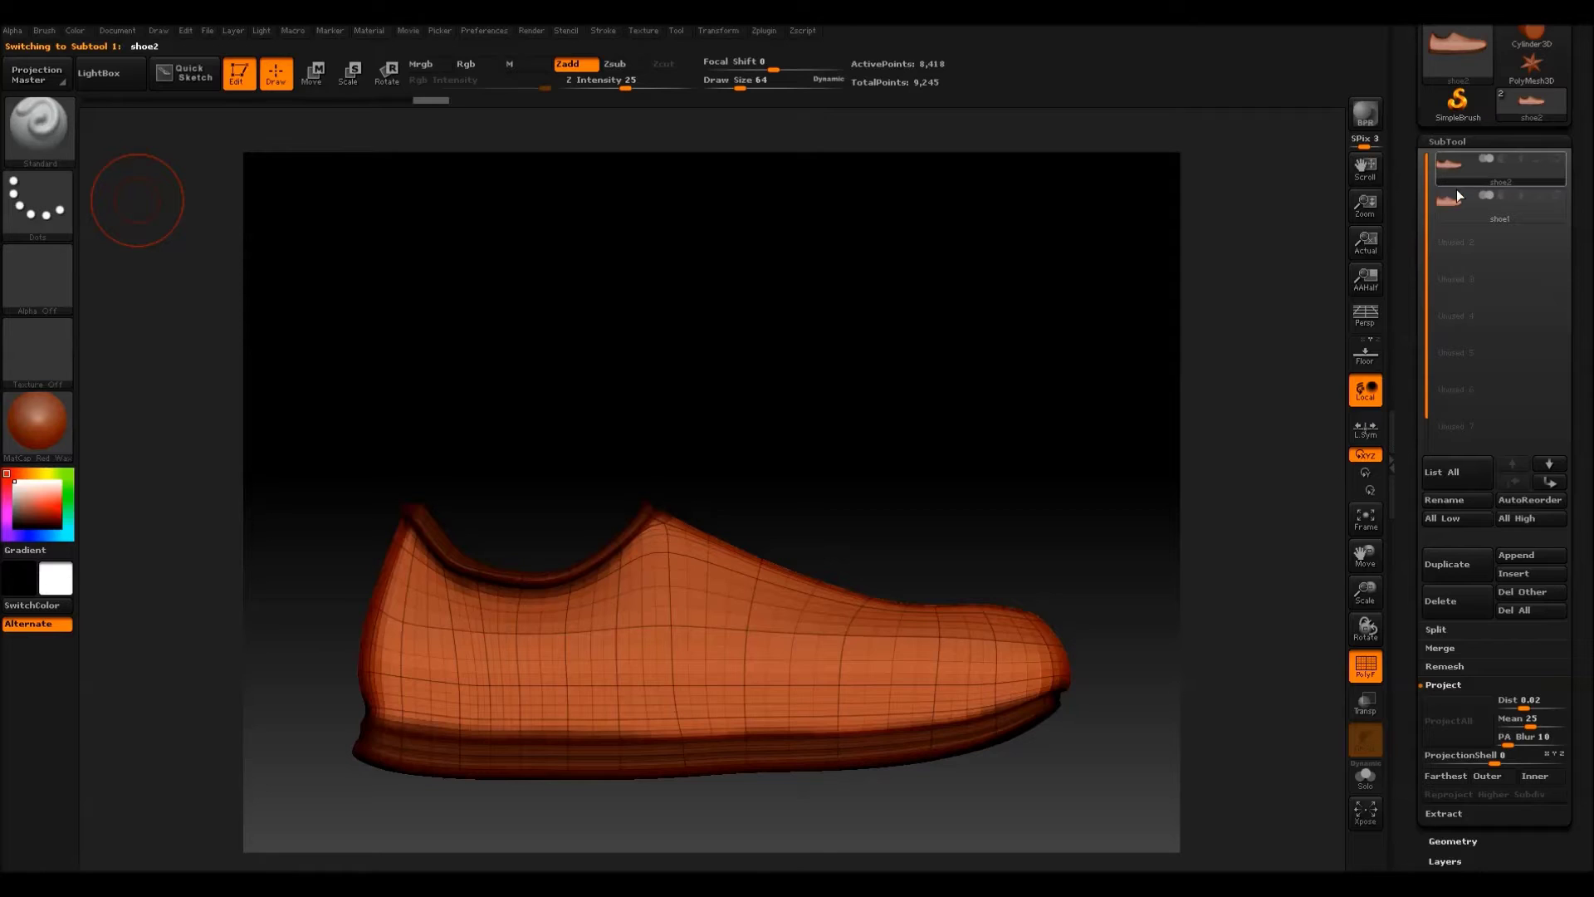
left_click(1457, 199)
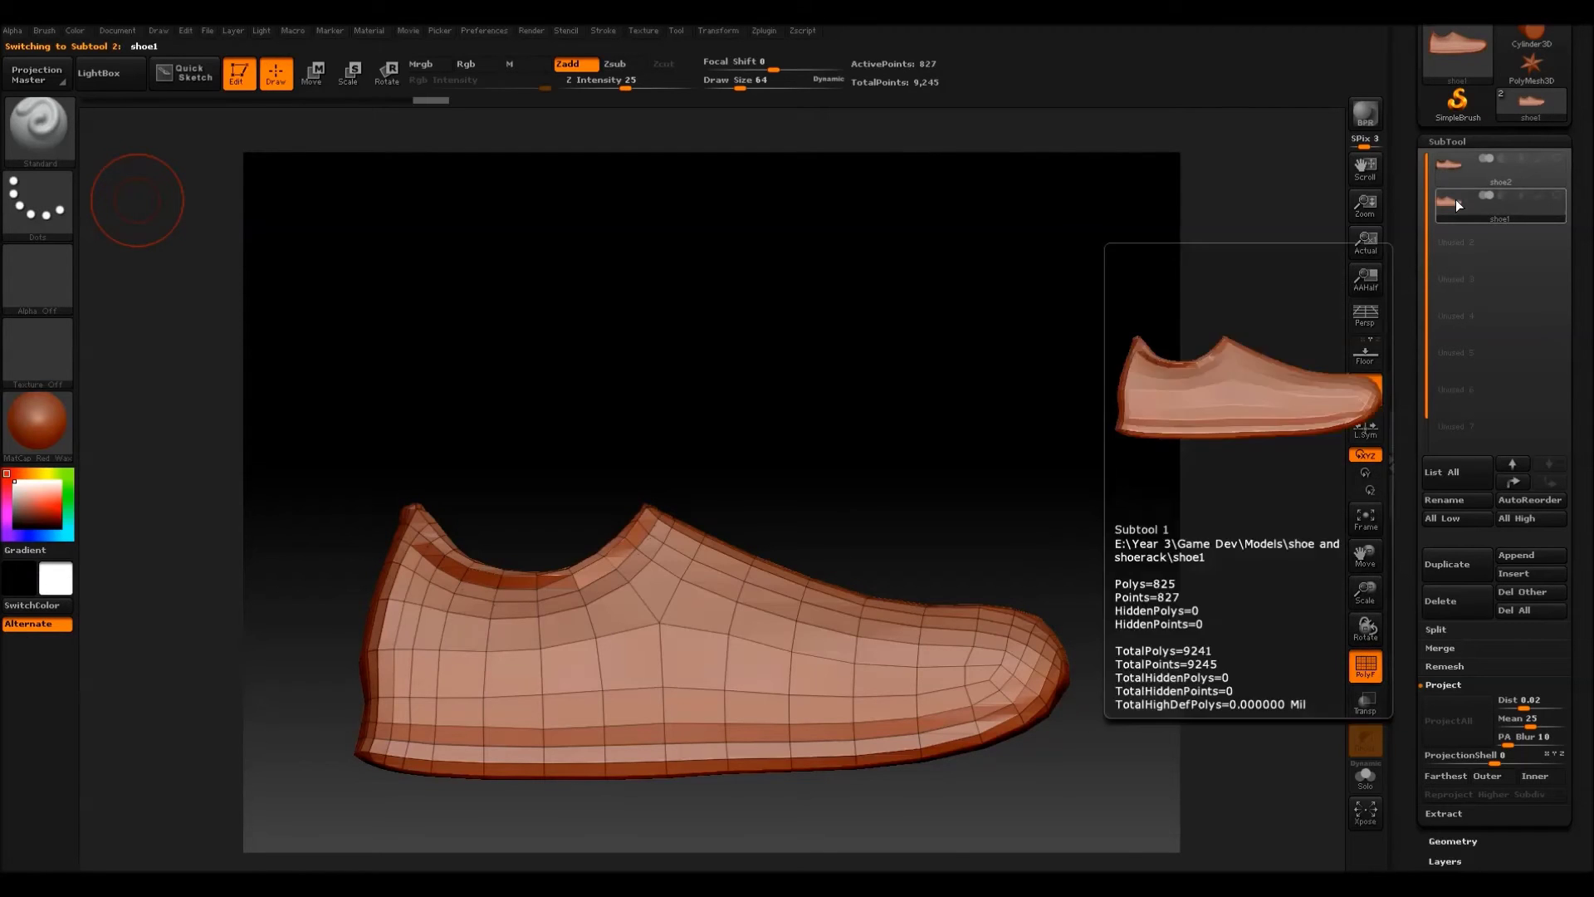
left_click(1557, 196)
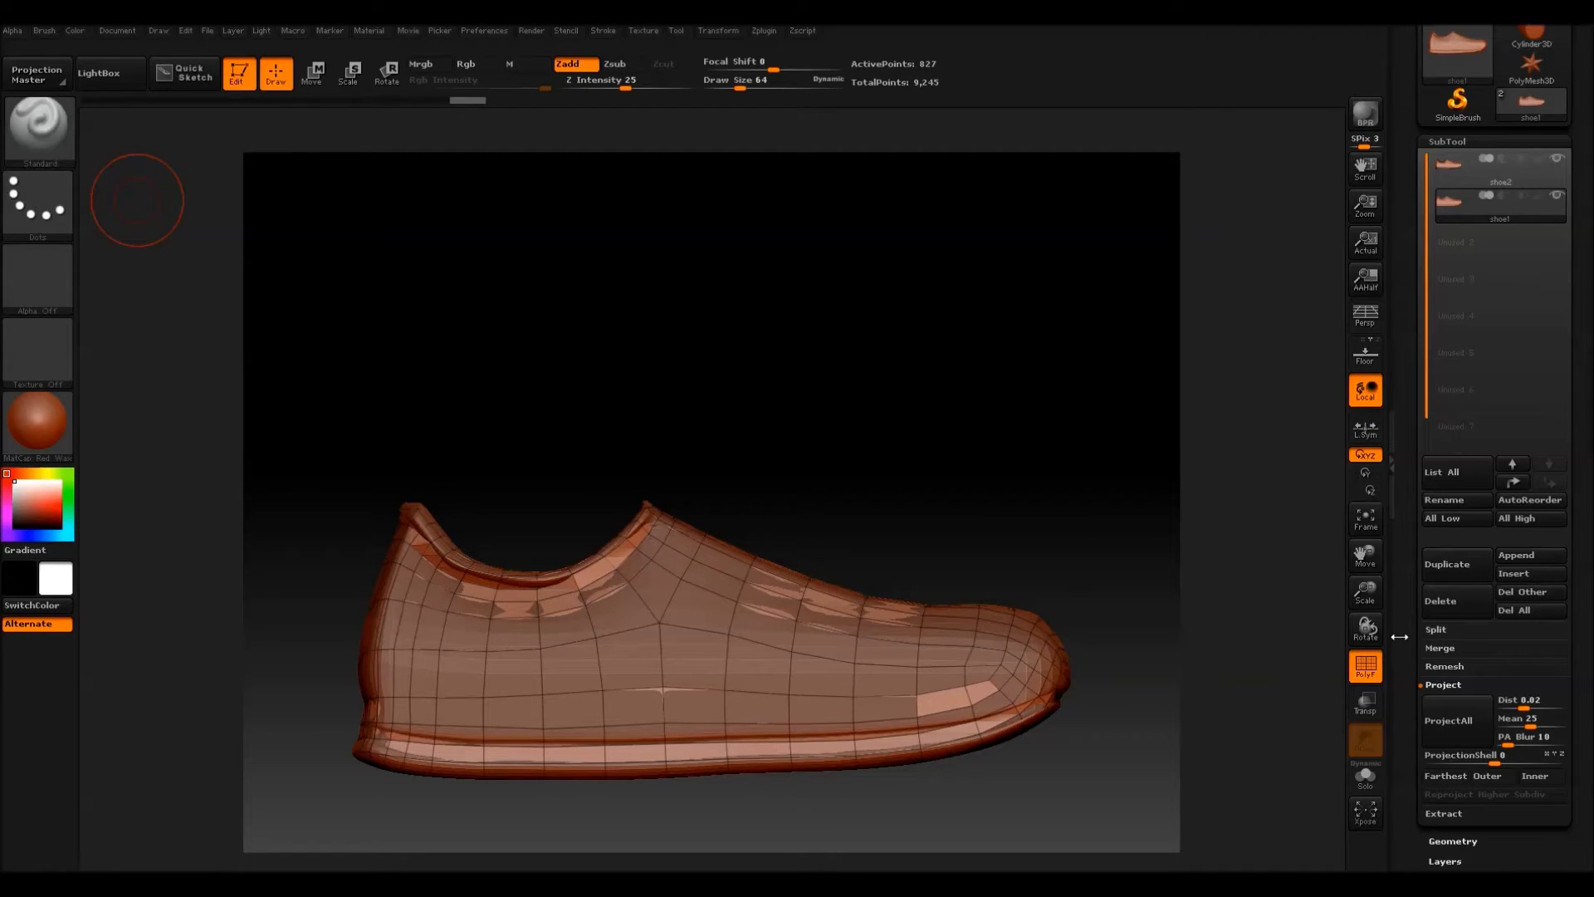
left_click(1559, 159)
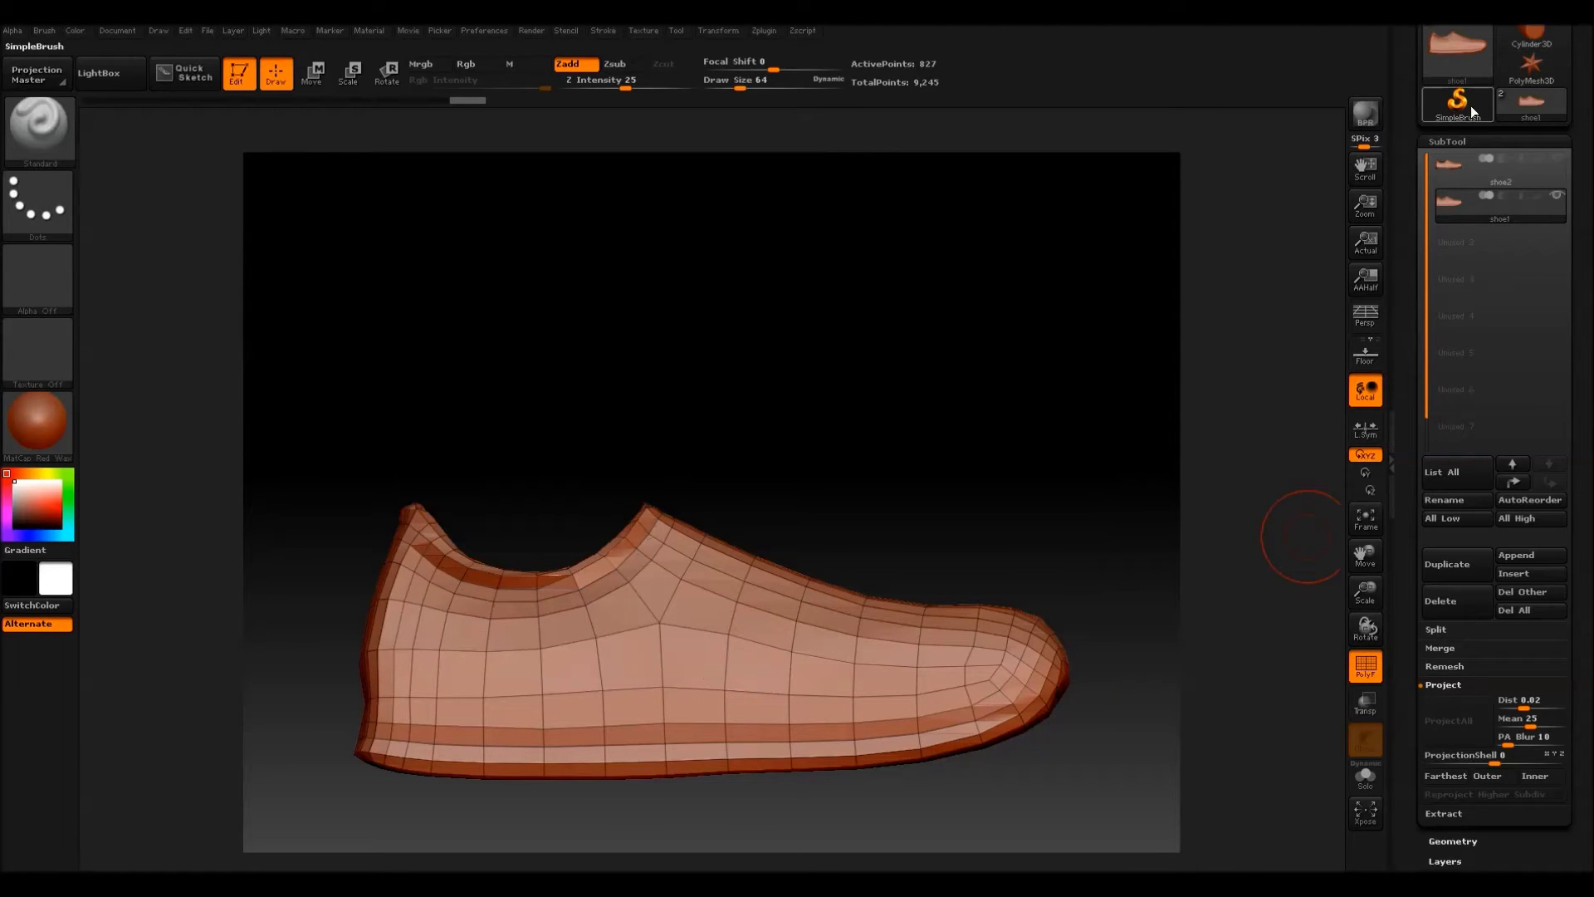
left_click(1471, 843)
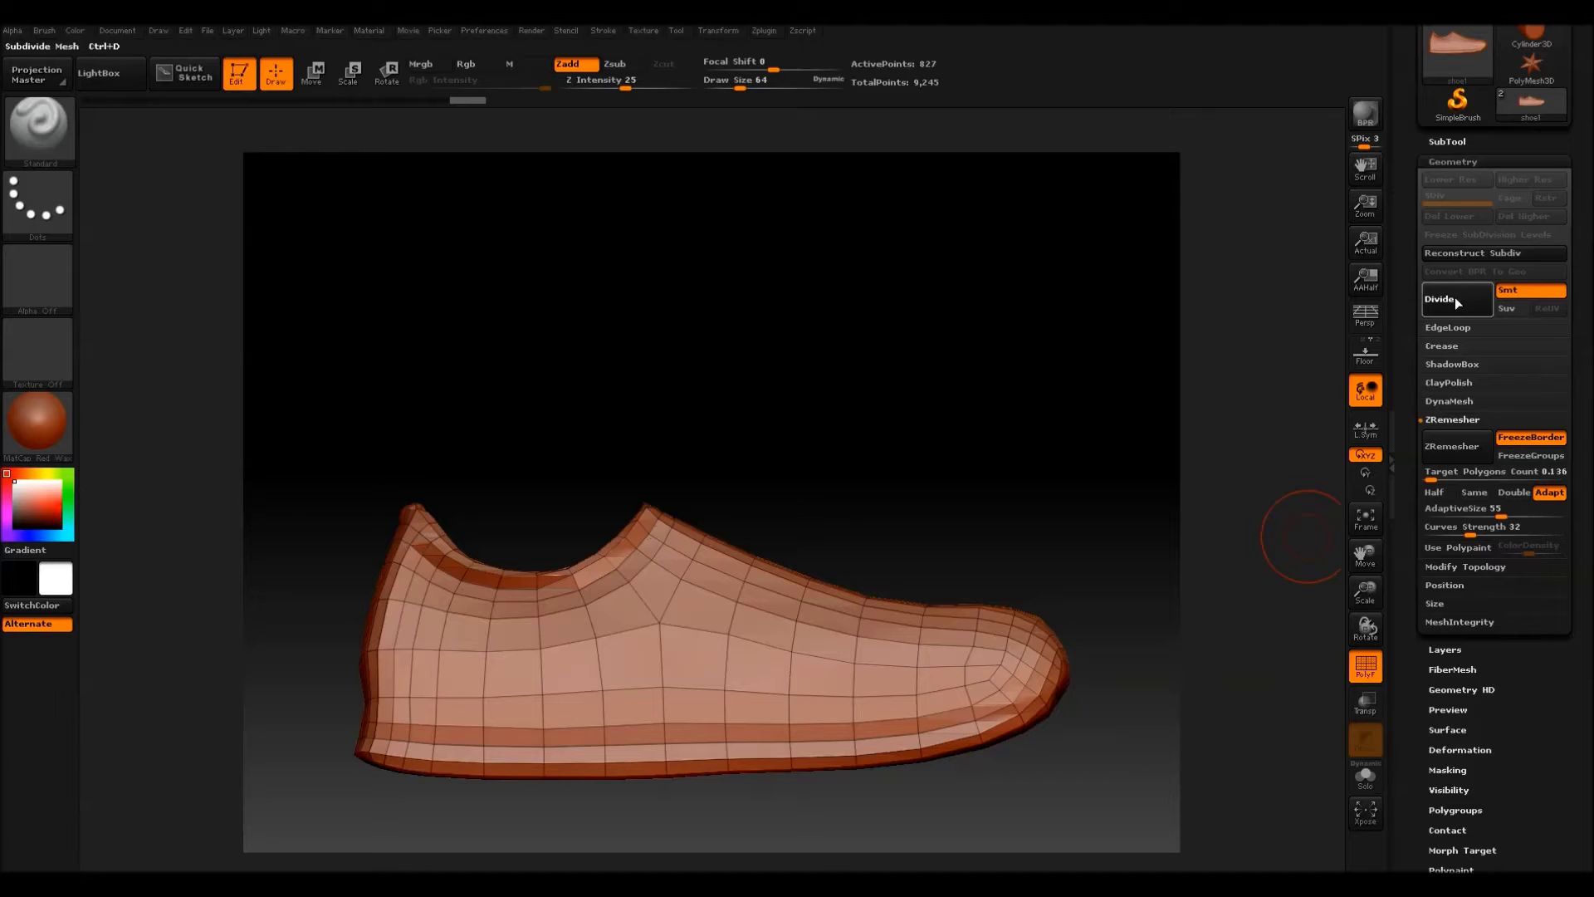
Subdivide shoe1 once, then make shoe2 active and ProjectAll the other shoe onto it.
left_click(1455, 297)
left_click(1448, 141)
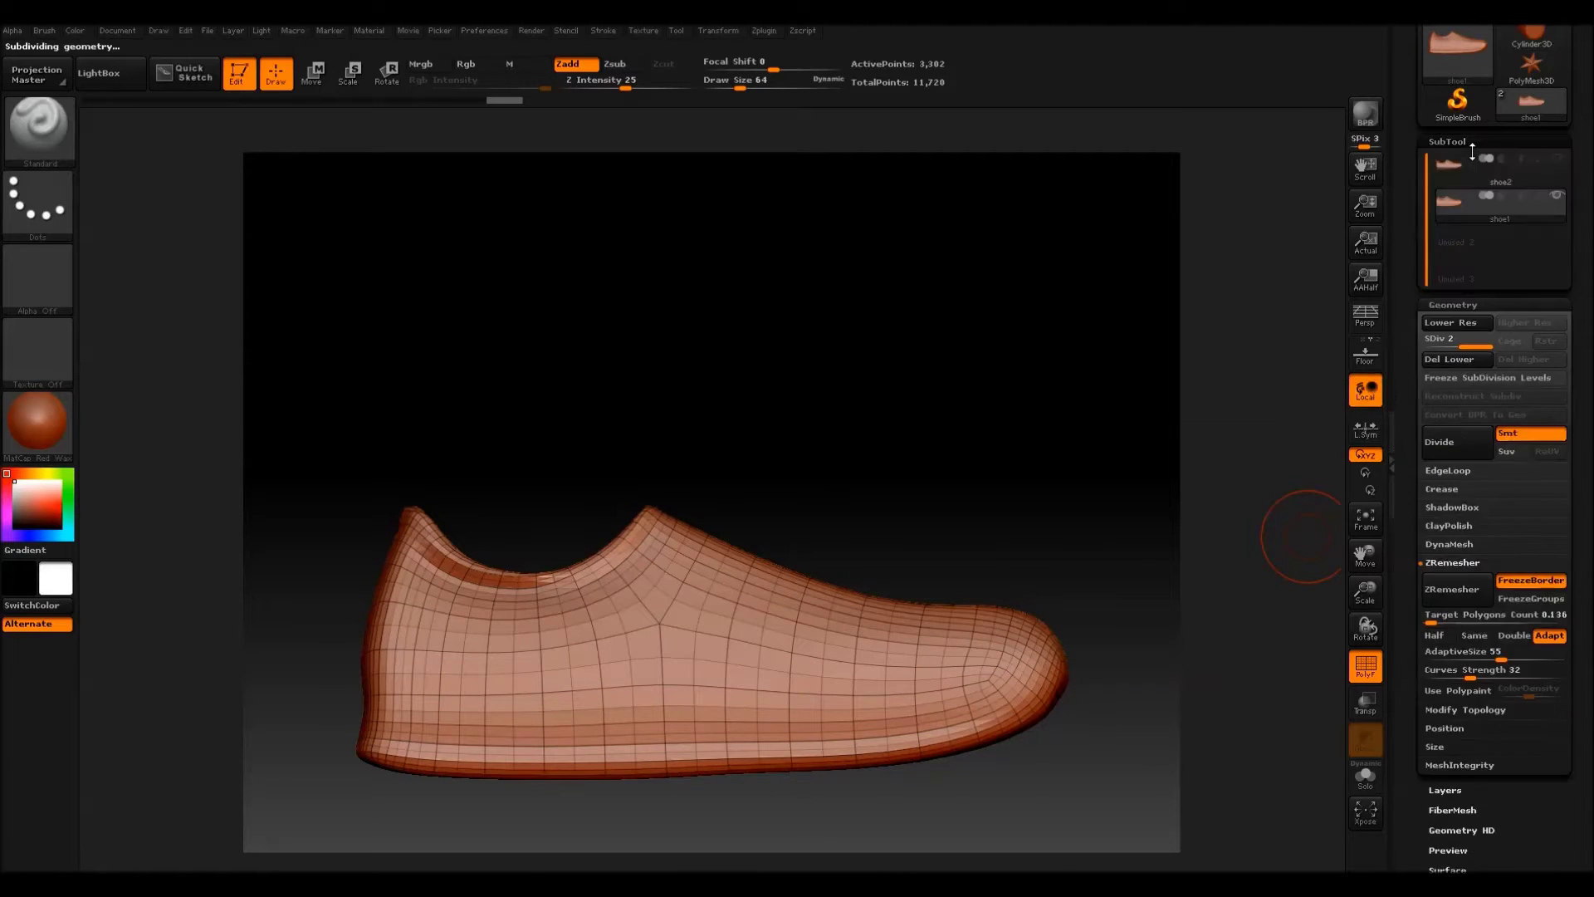
left_click(1557, 168)
left_click(1548, 207)
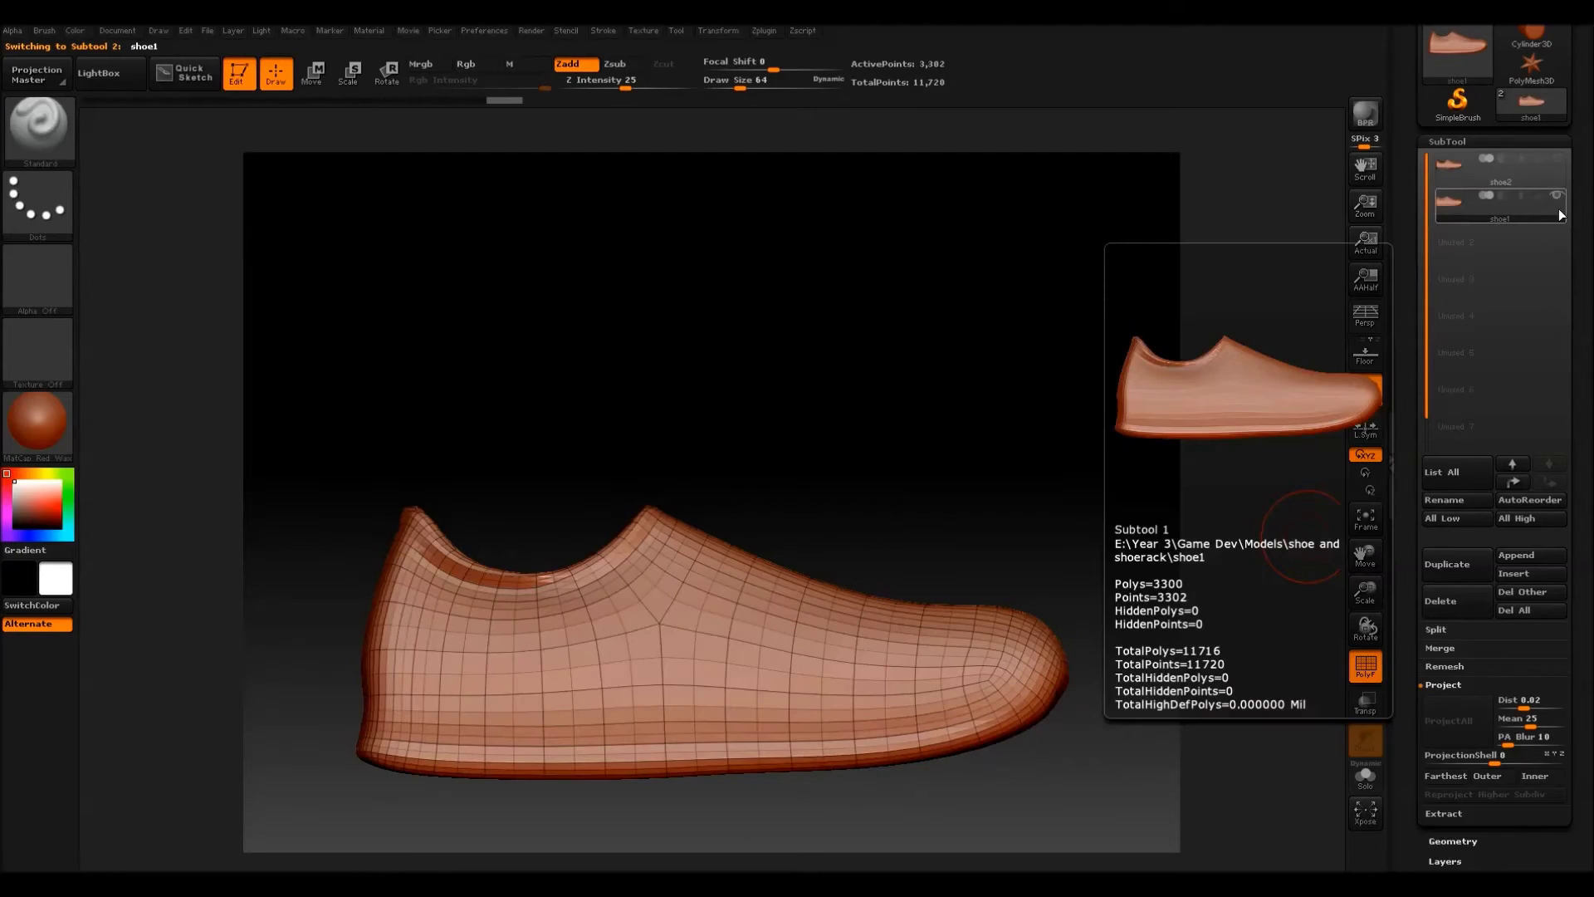
left_click(1458, 162)
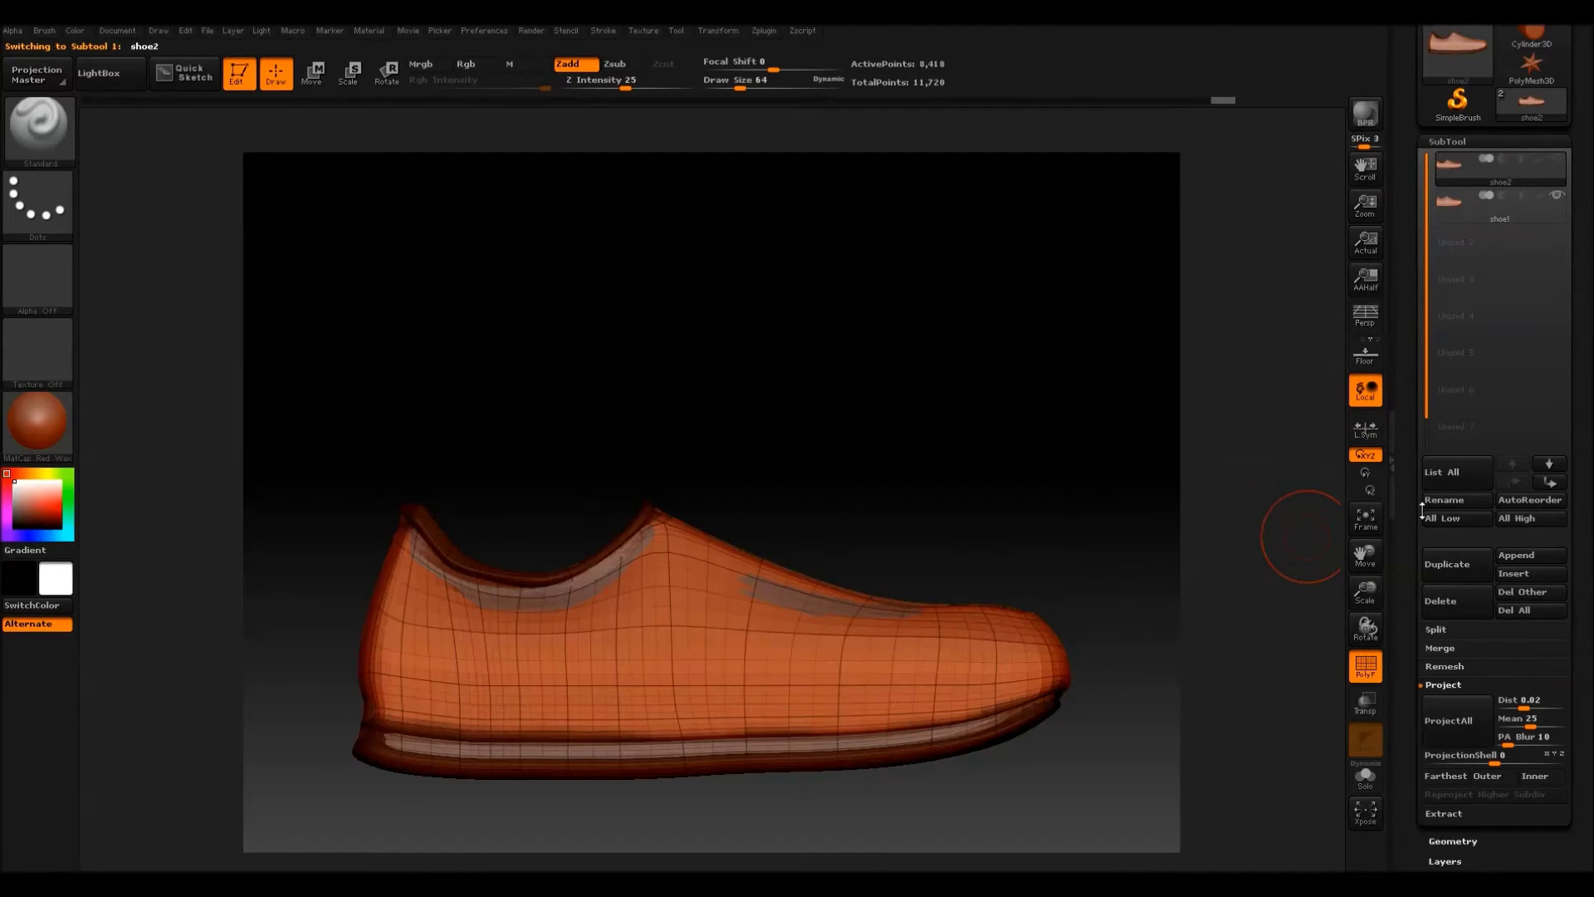
left_click(1447, 714)
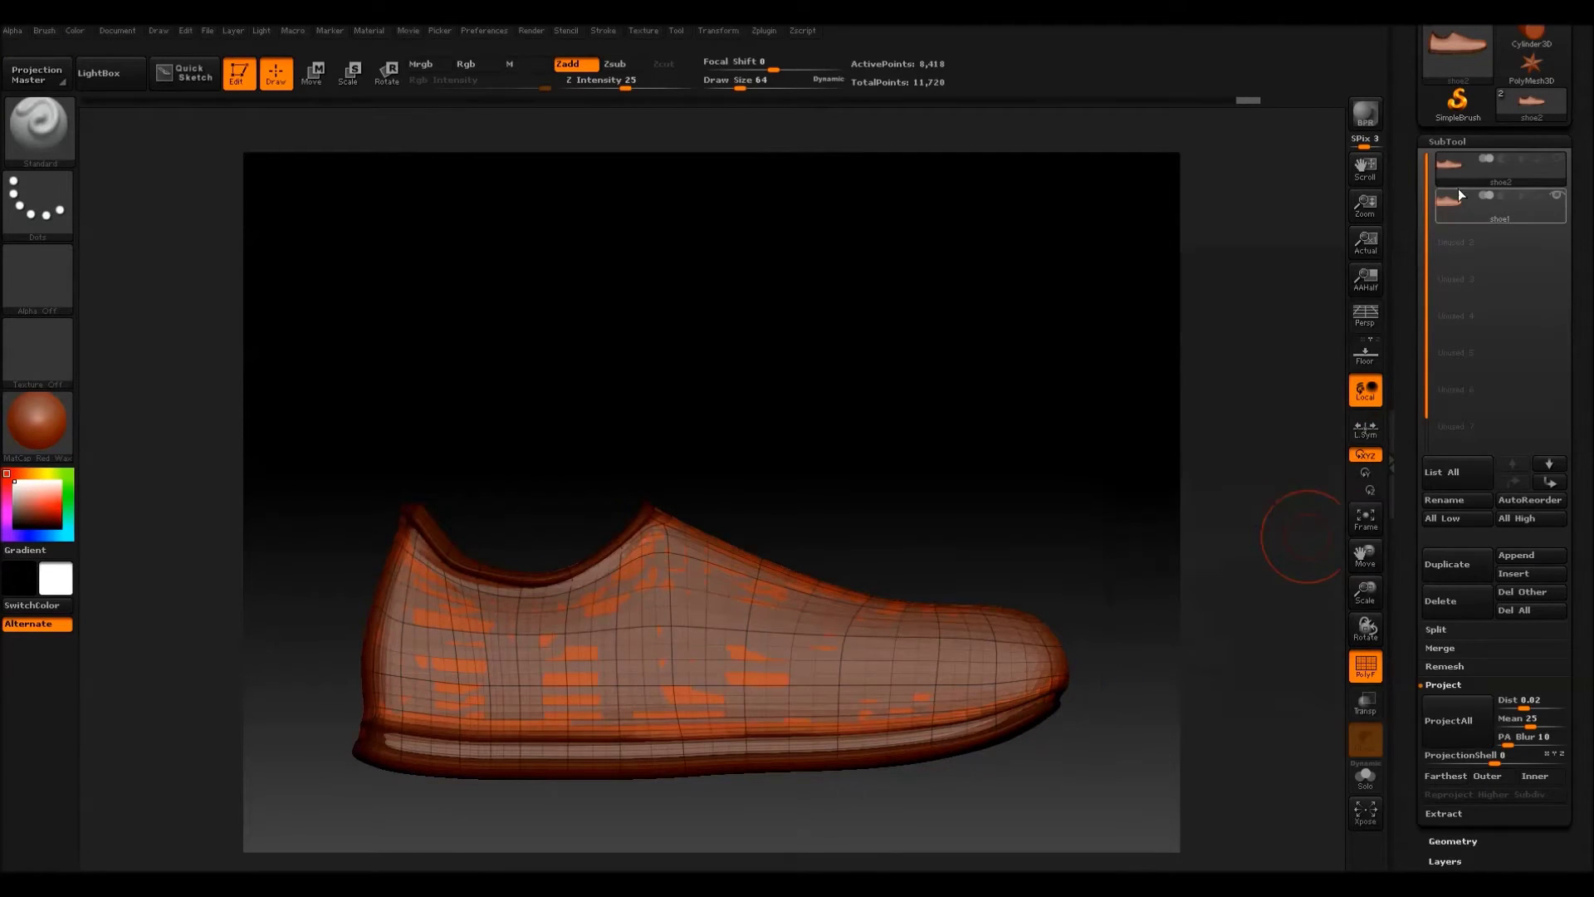
Hide shoe1 and turn off PolyF, then select shoe1 and hide shoe2 to view it alone.
left_click(1558, 159)
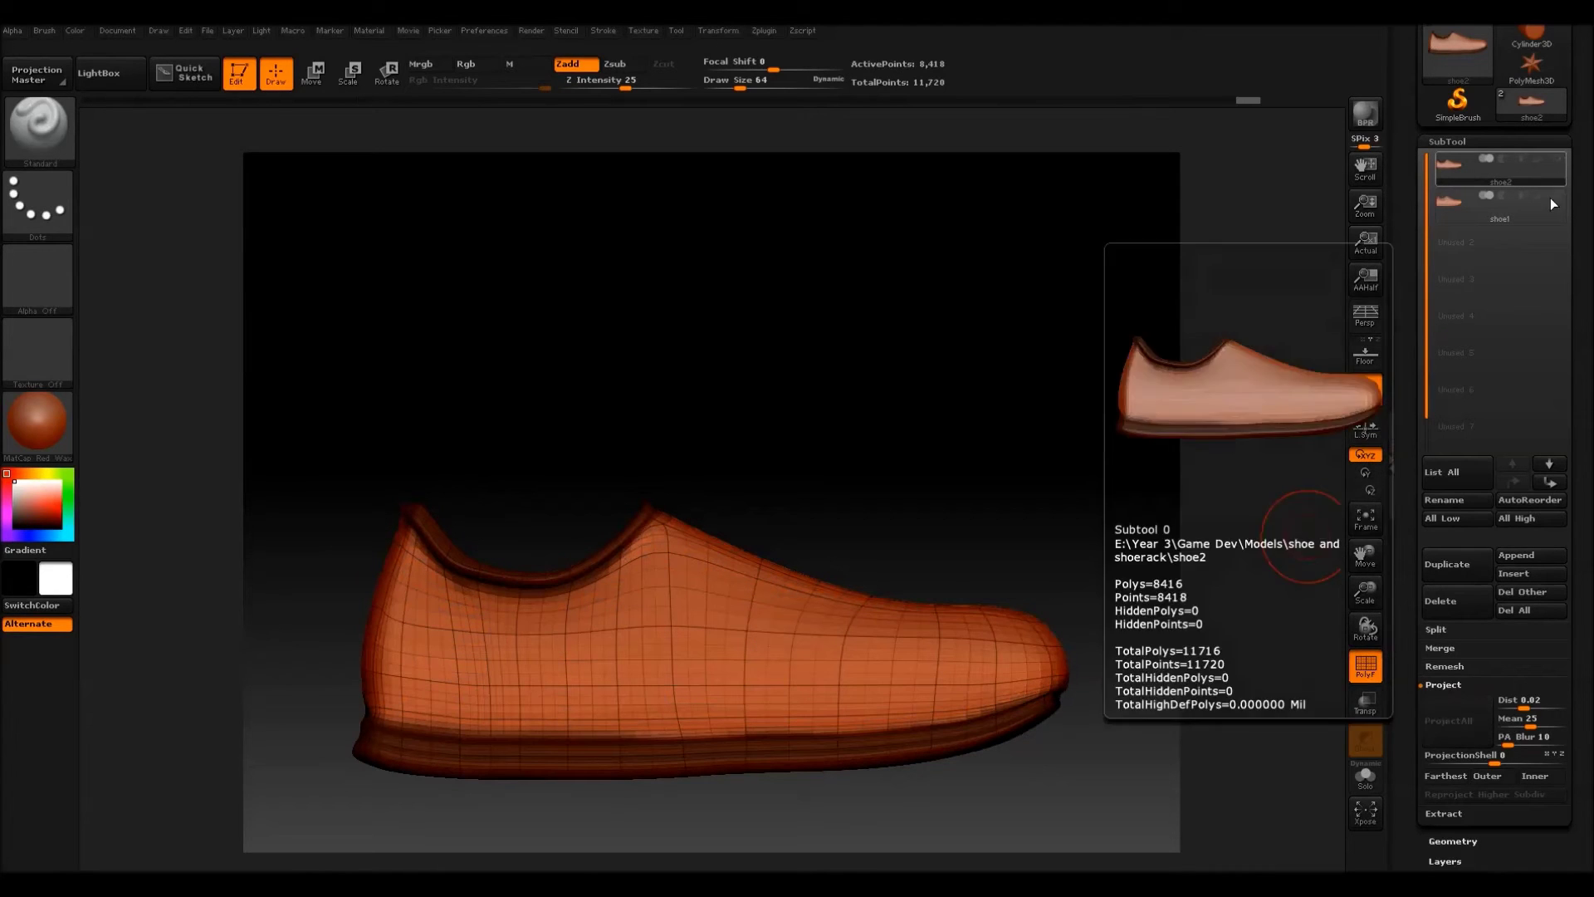
left_click(1366, 664)
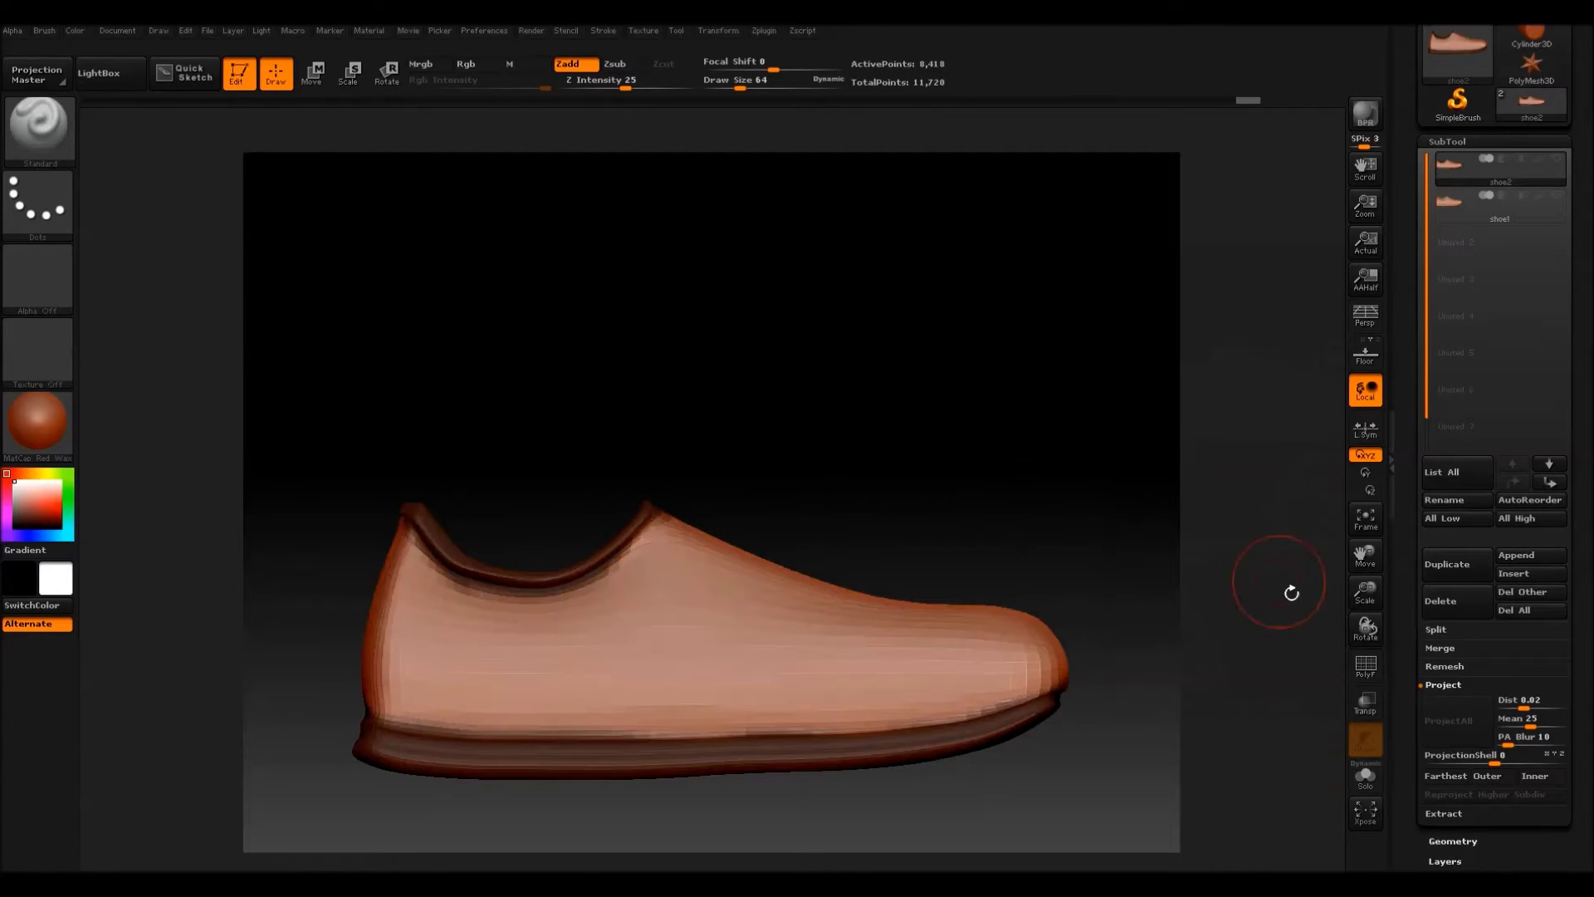
left_click_drag(1106, 442, 1070, 449)
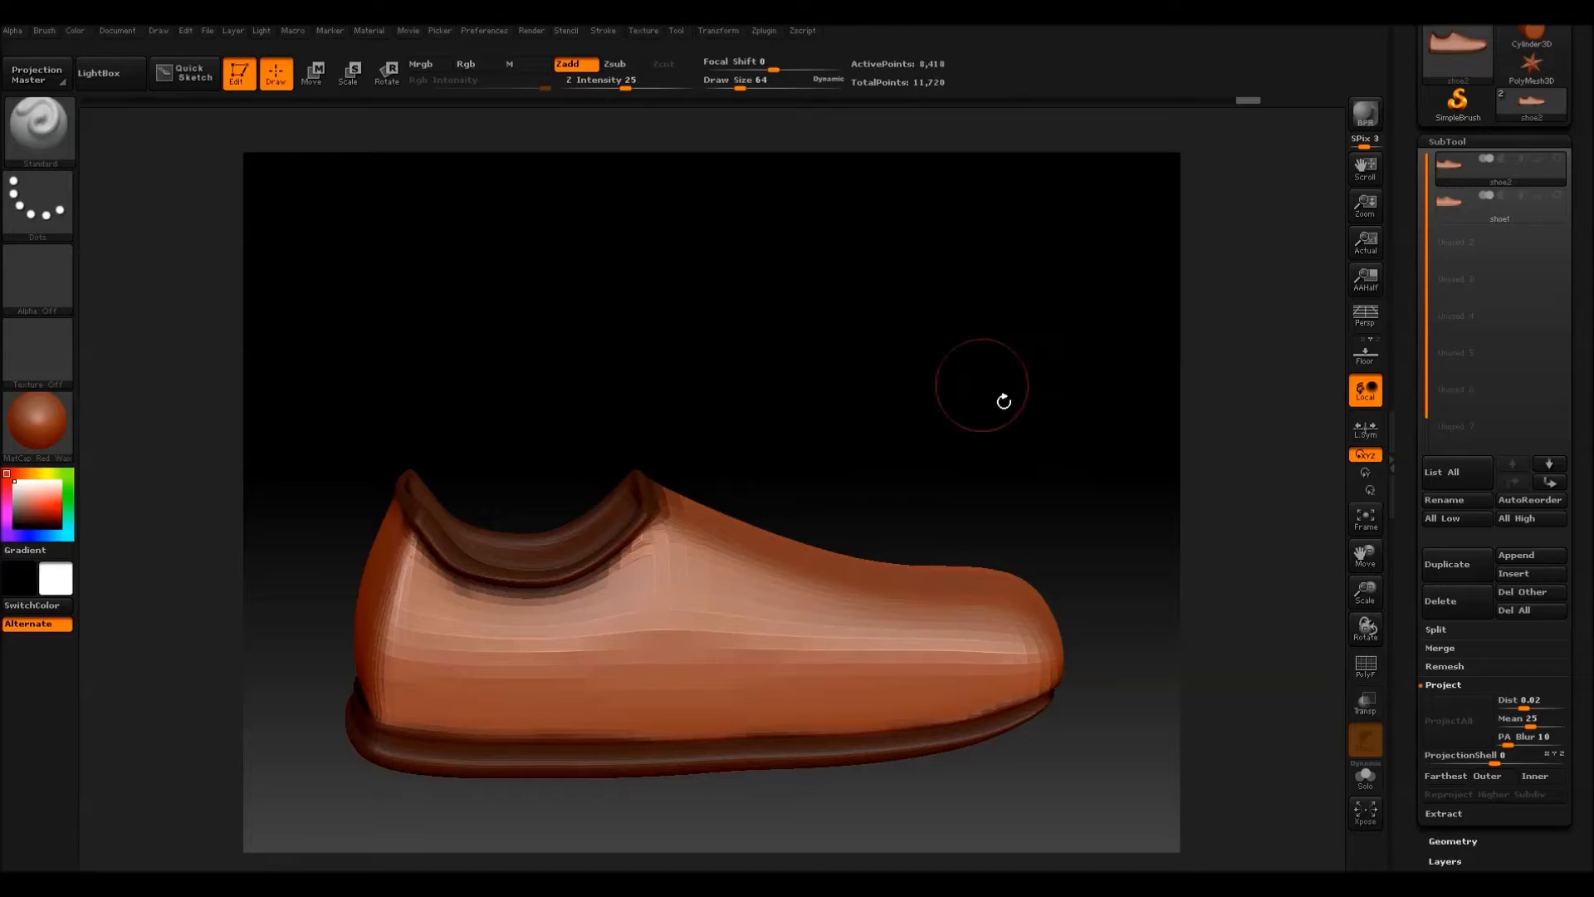
left_click_drag(1004, 402, 1007, 464)
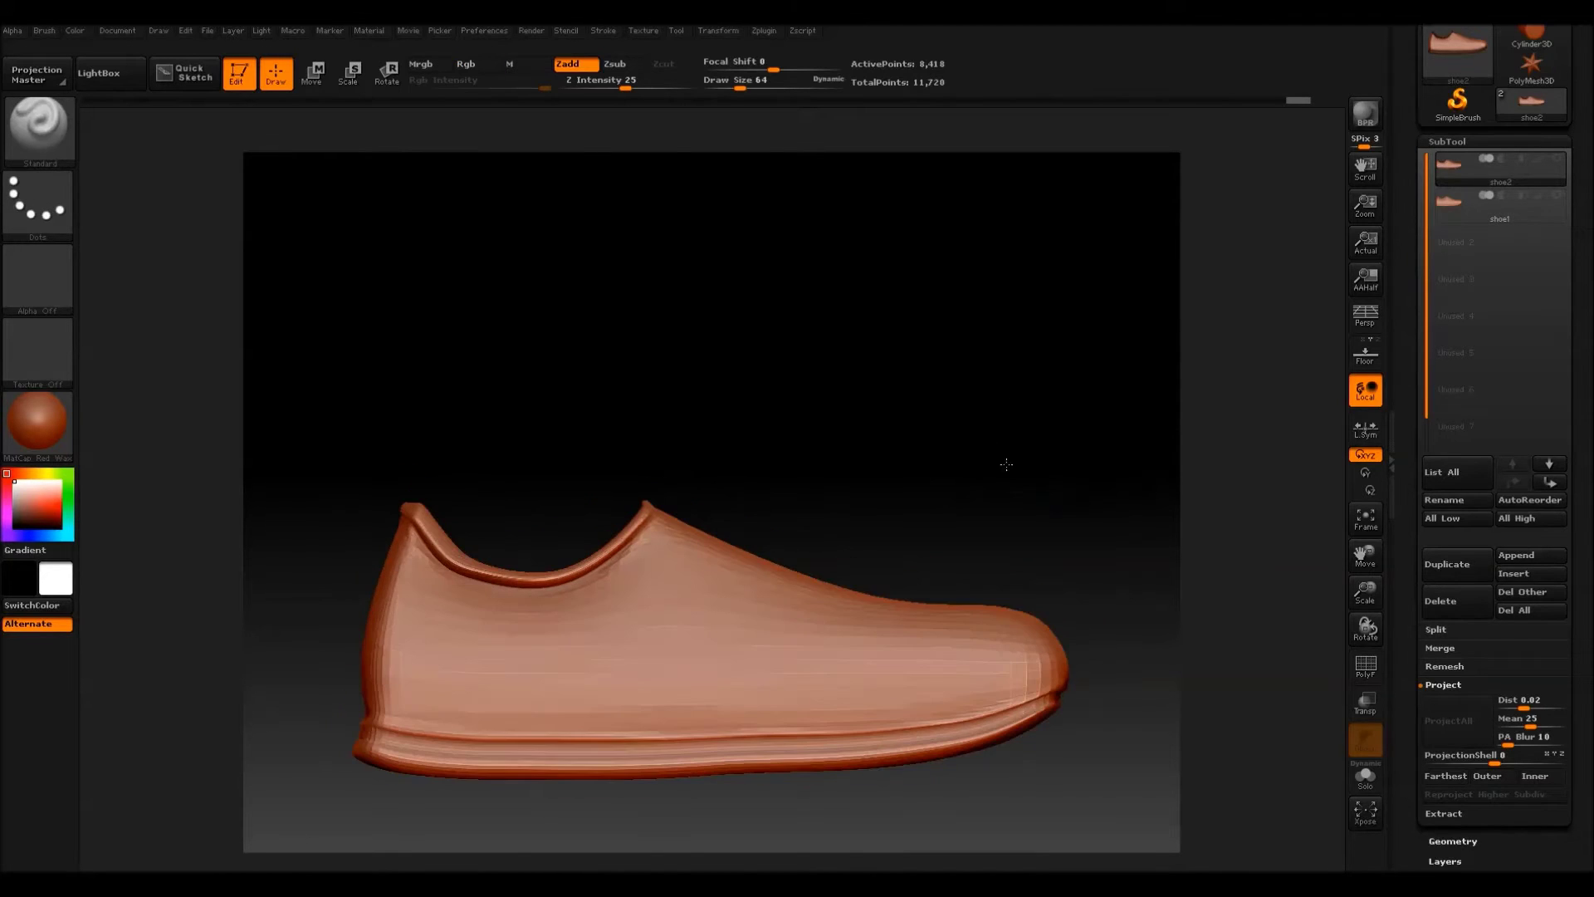
left_click(1478, 203)
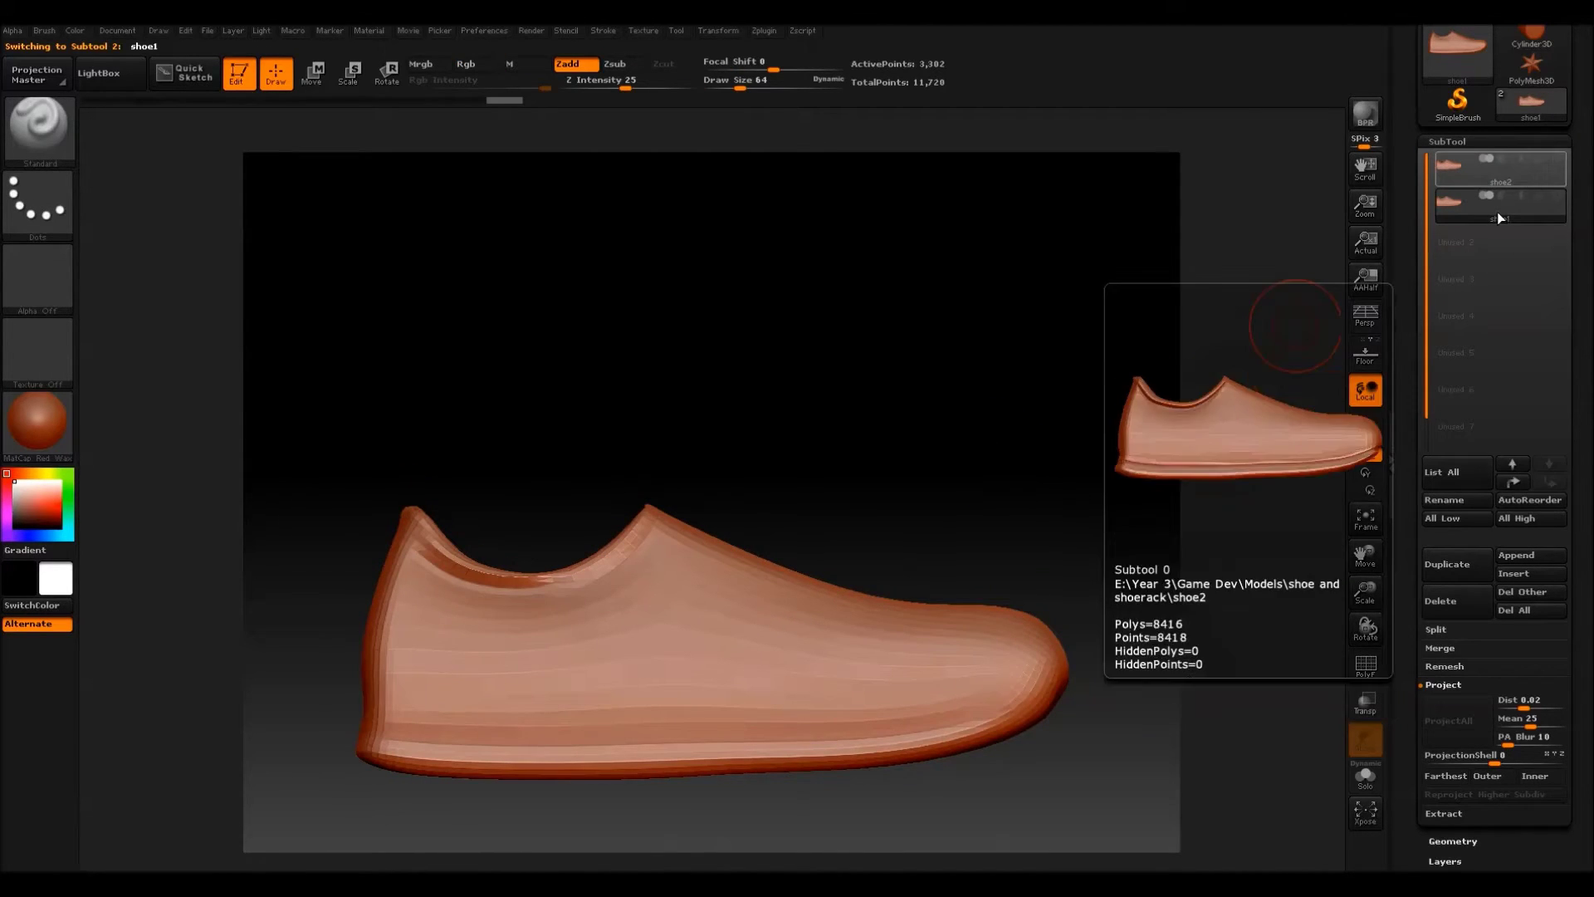
left_click(1555, 158)
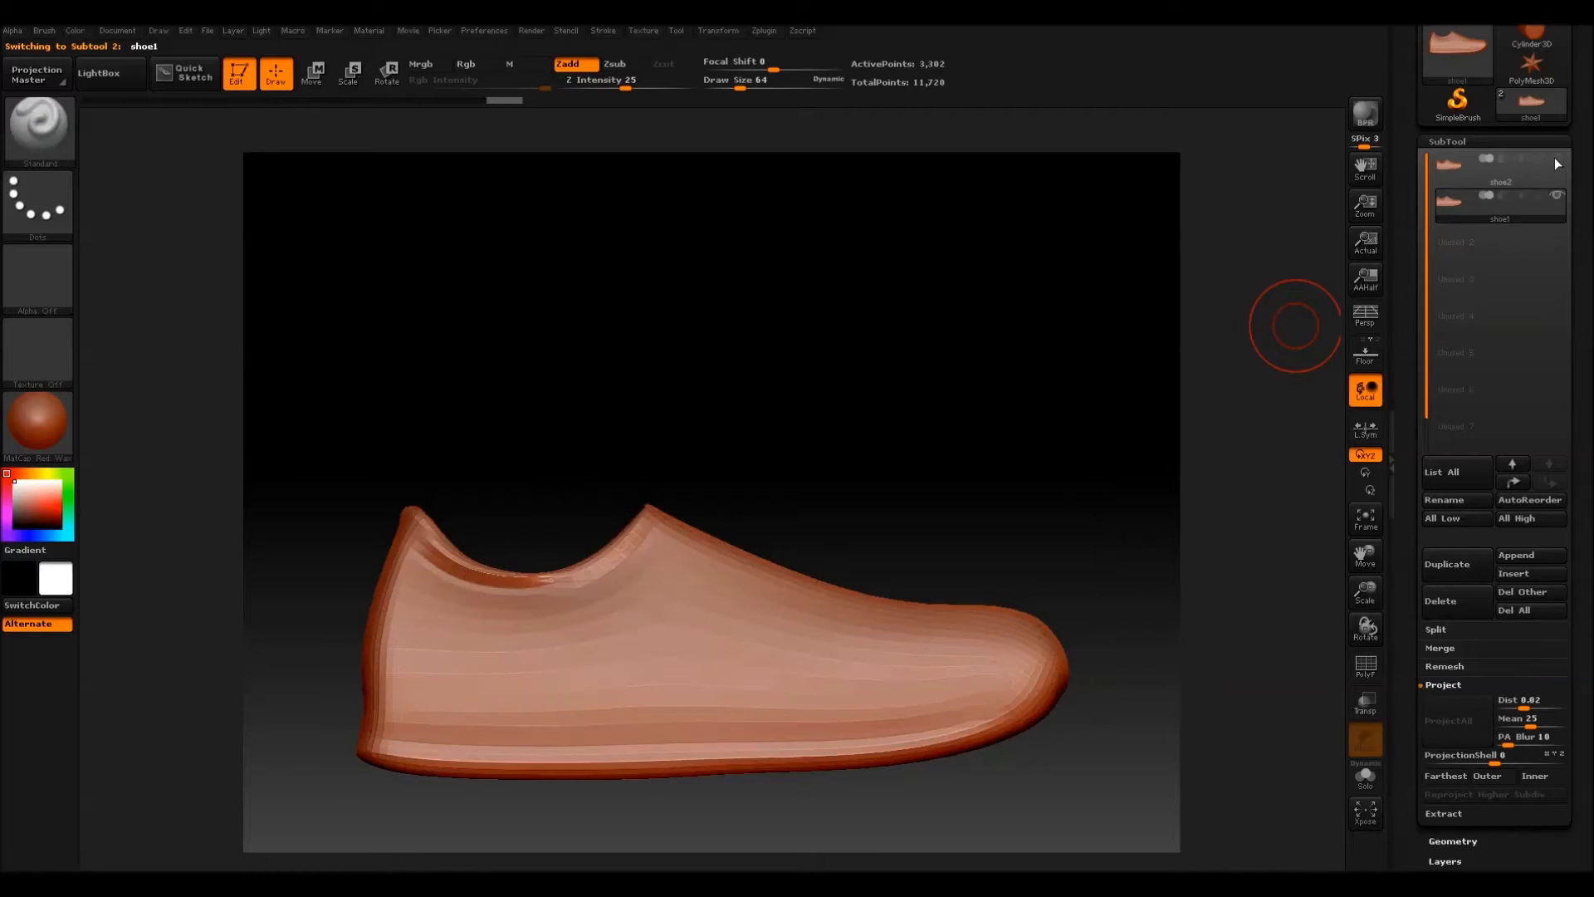
left_click_drag(1196, 333, 867, 417)
left_click_drag(1085, 518, 1041, 460)
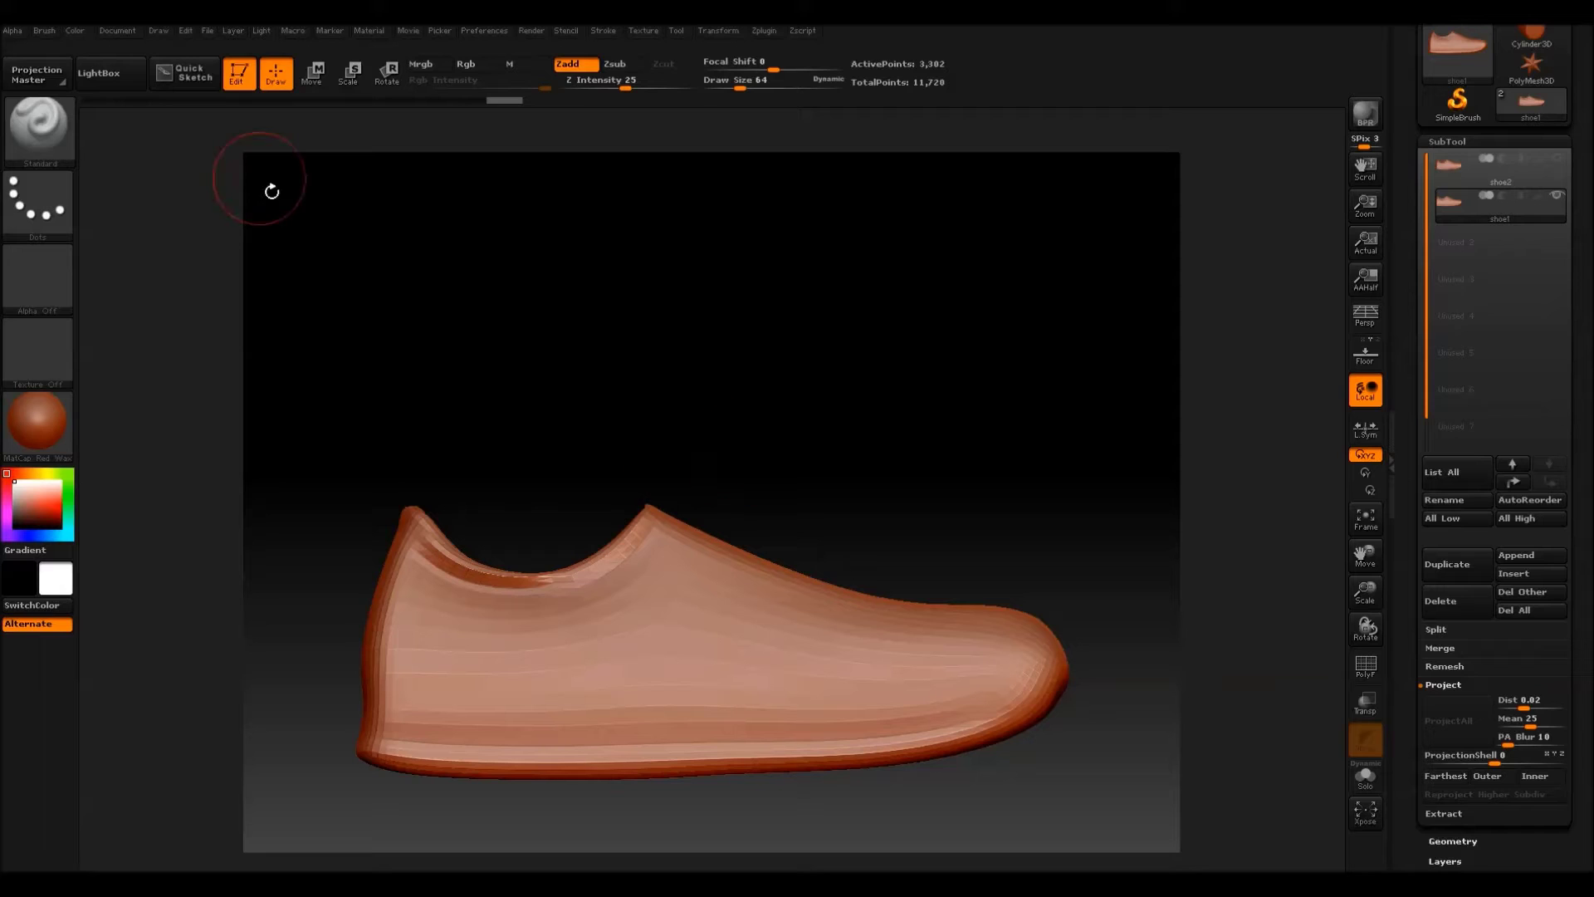
Revert the shoe to an earlier history state and make shoe1 the active subtool.
left_click_drag(186, 100, 151, 98)
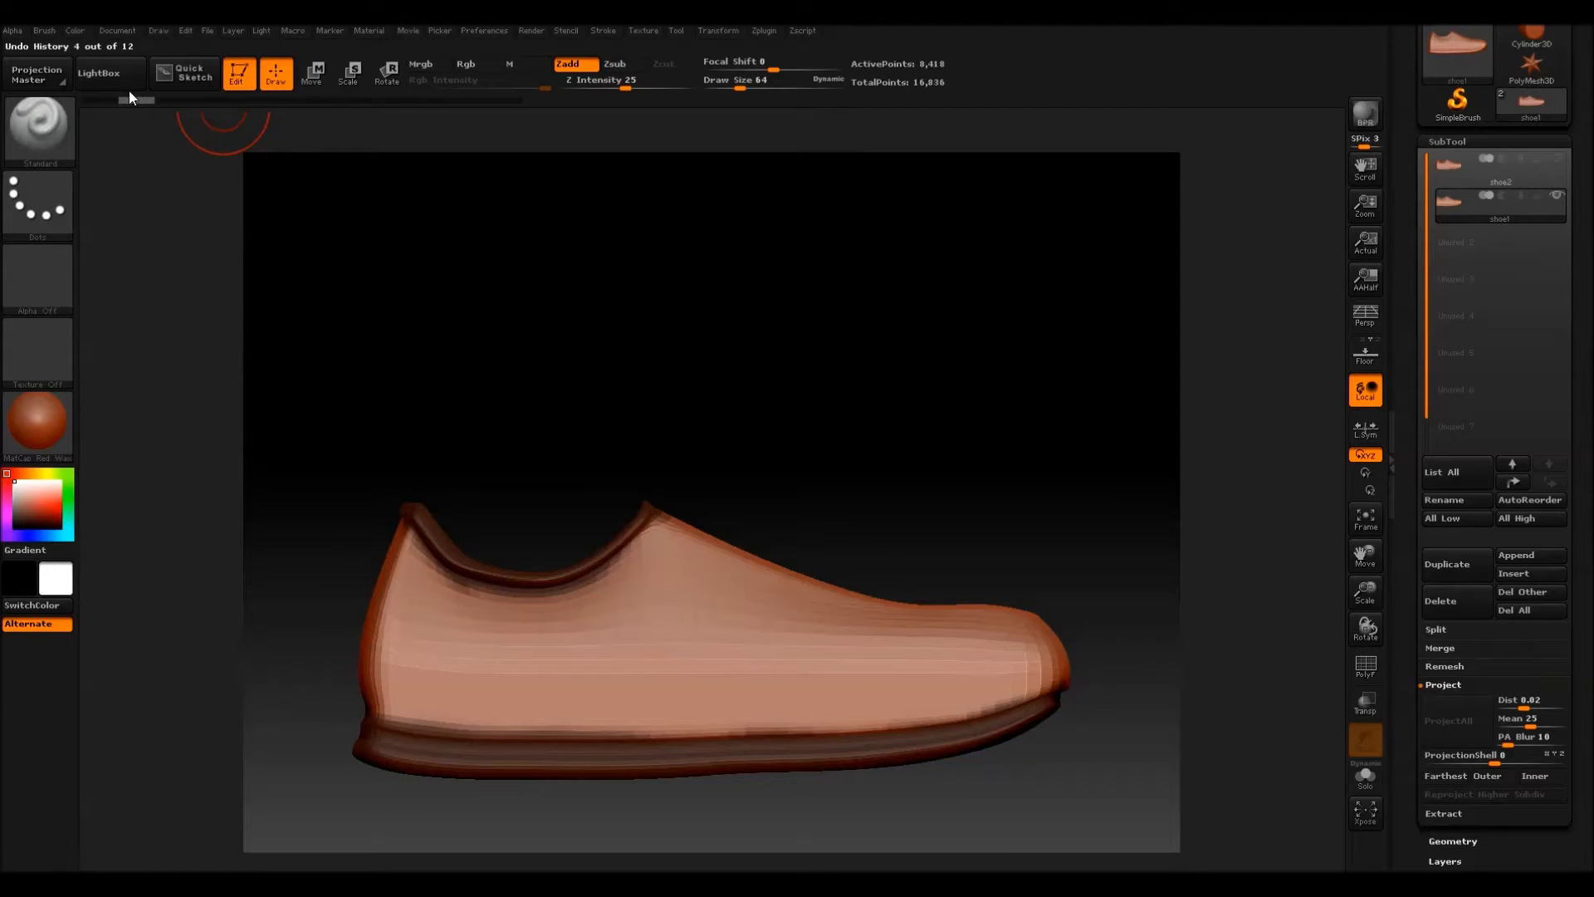
left_click(1451, 173)
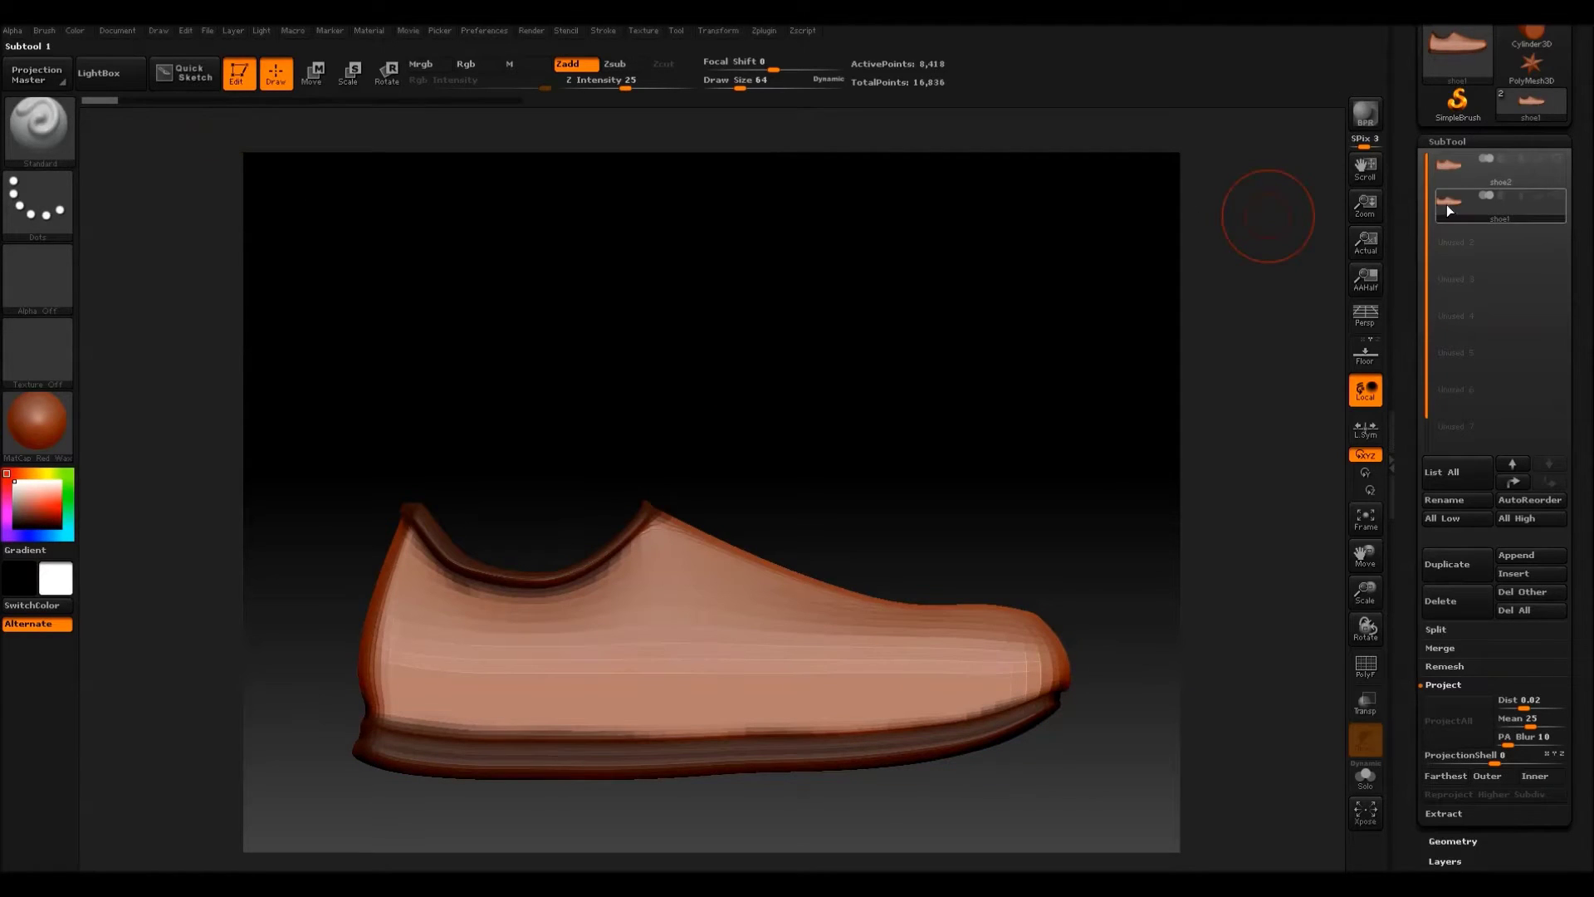
left_click(1457, 206)
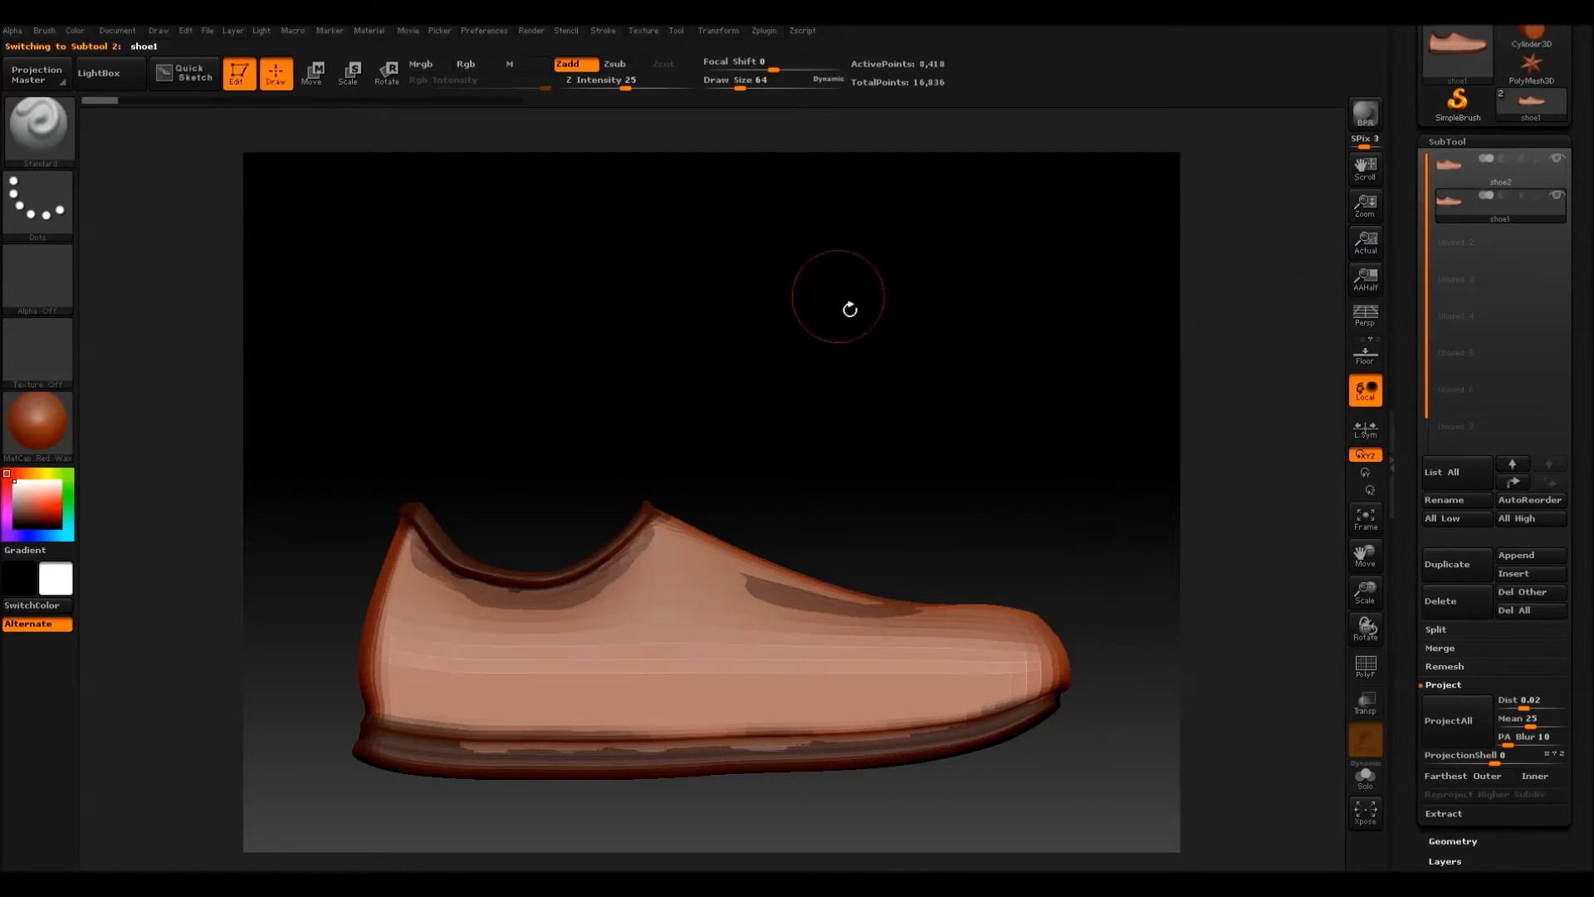
Hide shoe2 so only shoe1 shows, compare one history step back, and recentre the view.
key("ctrl")
left_click(1558, 158)
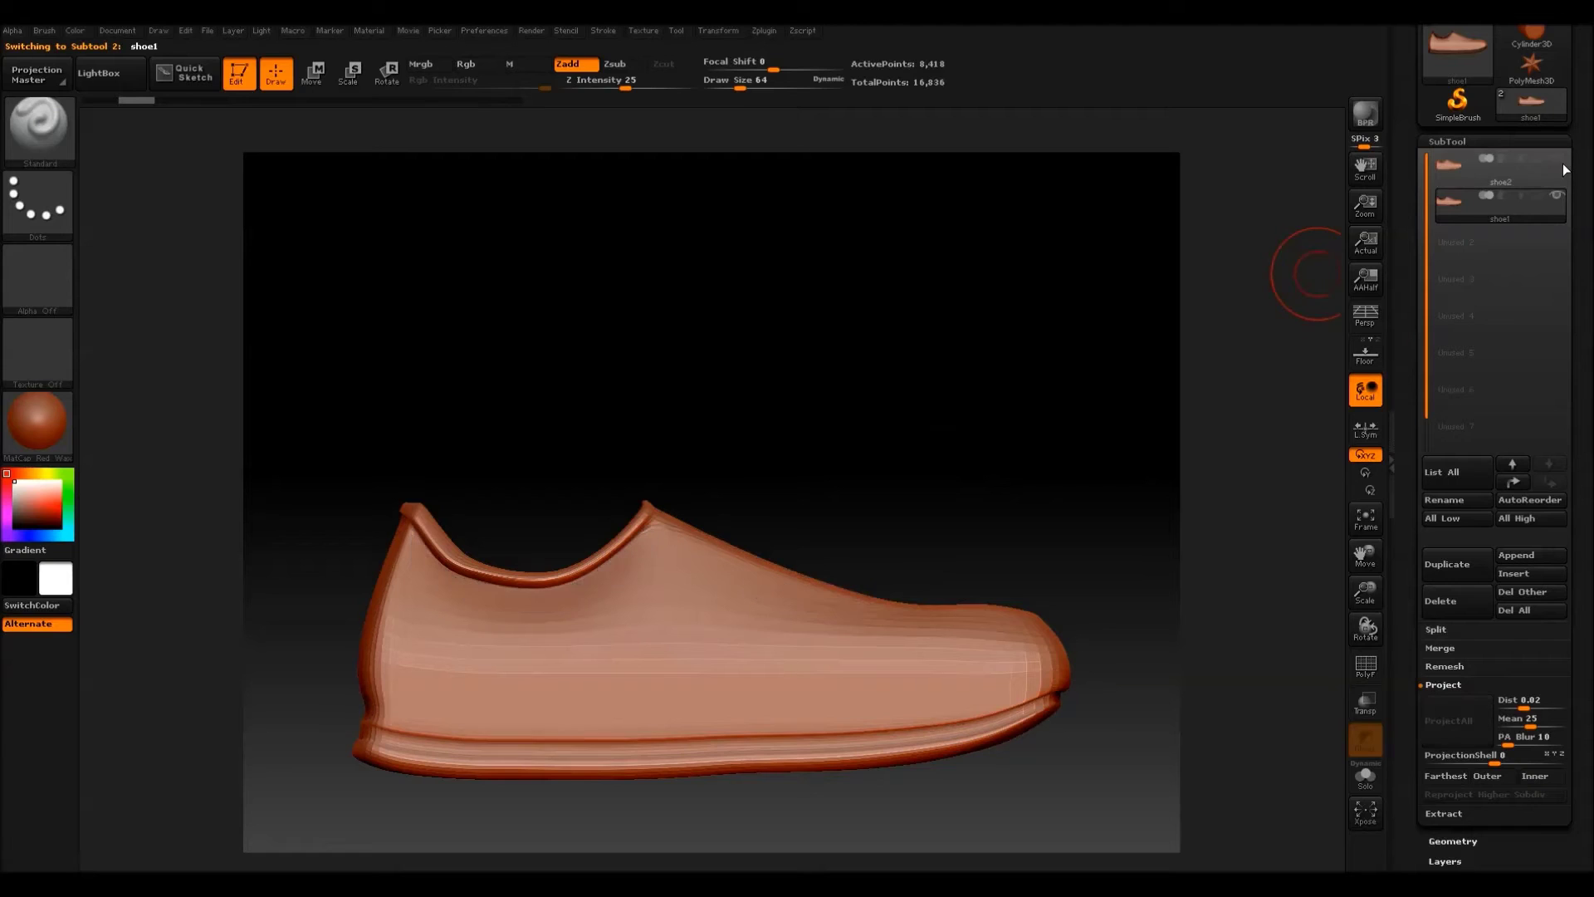
left_click(103, 101)
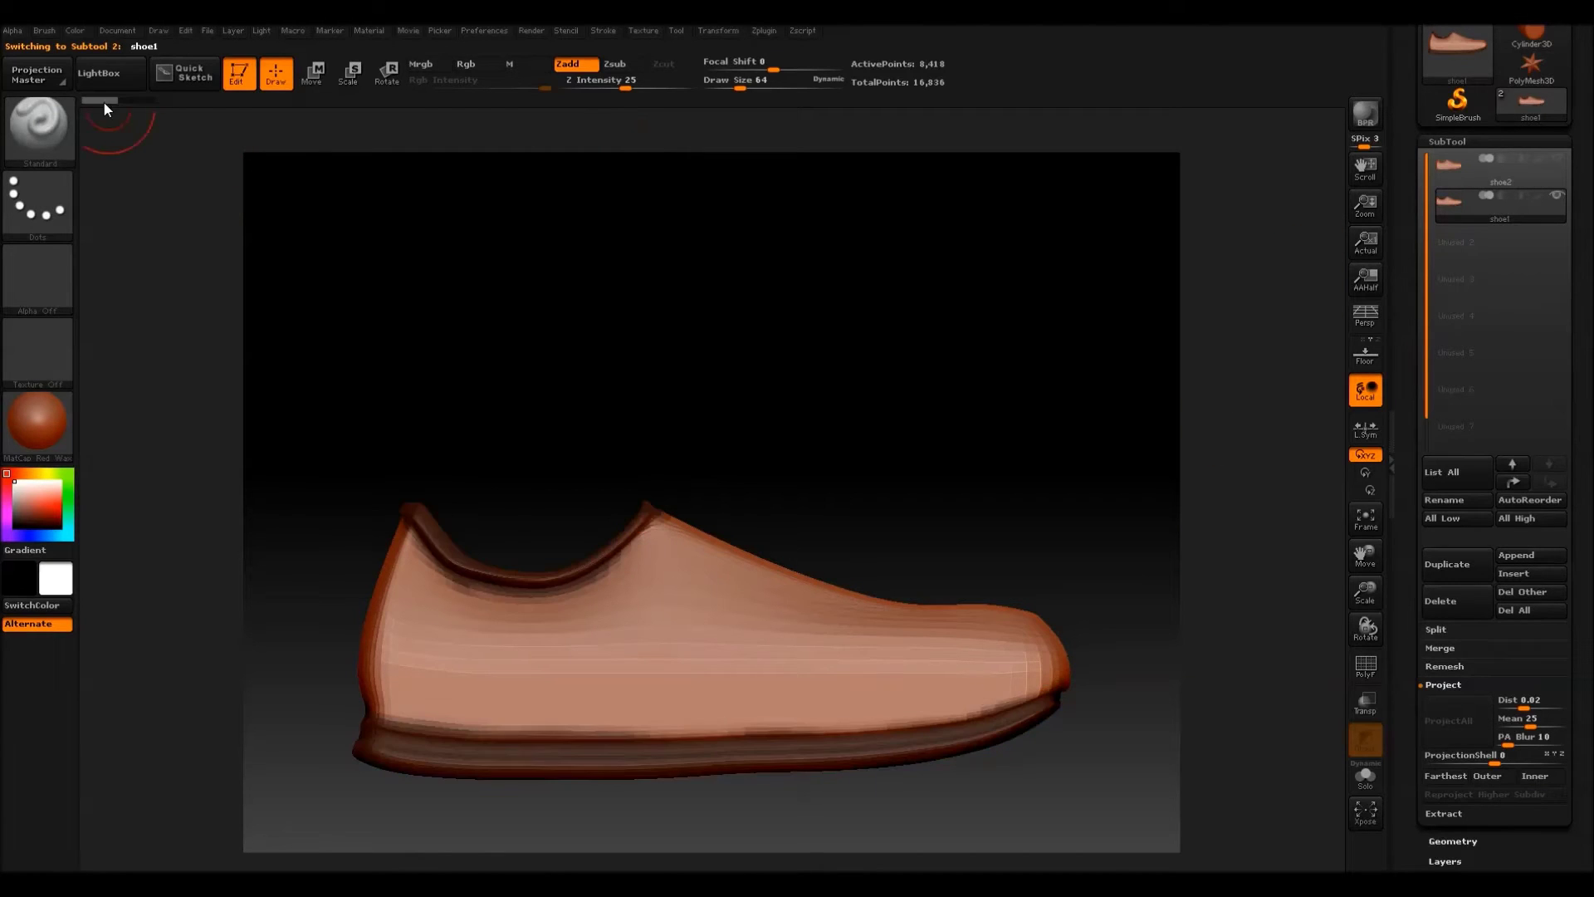
key("ctrl+shift+z")
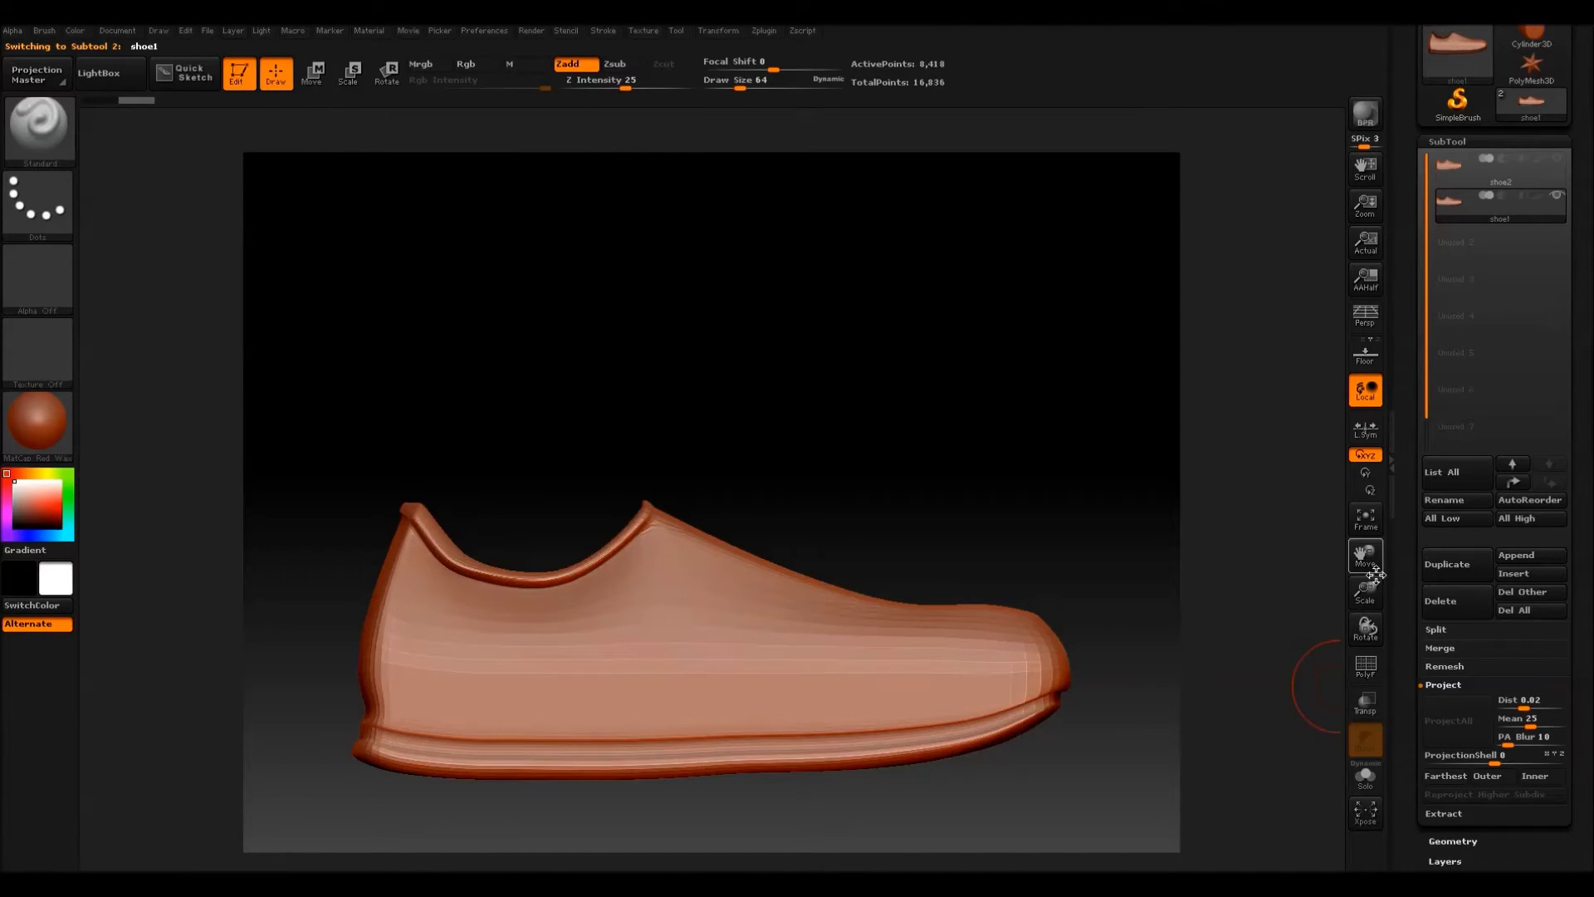
left_click_drag(1376, 573, 1463, 480)
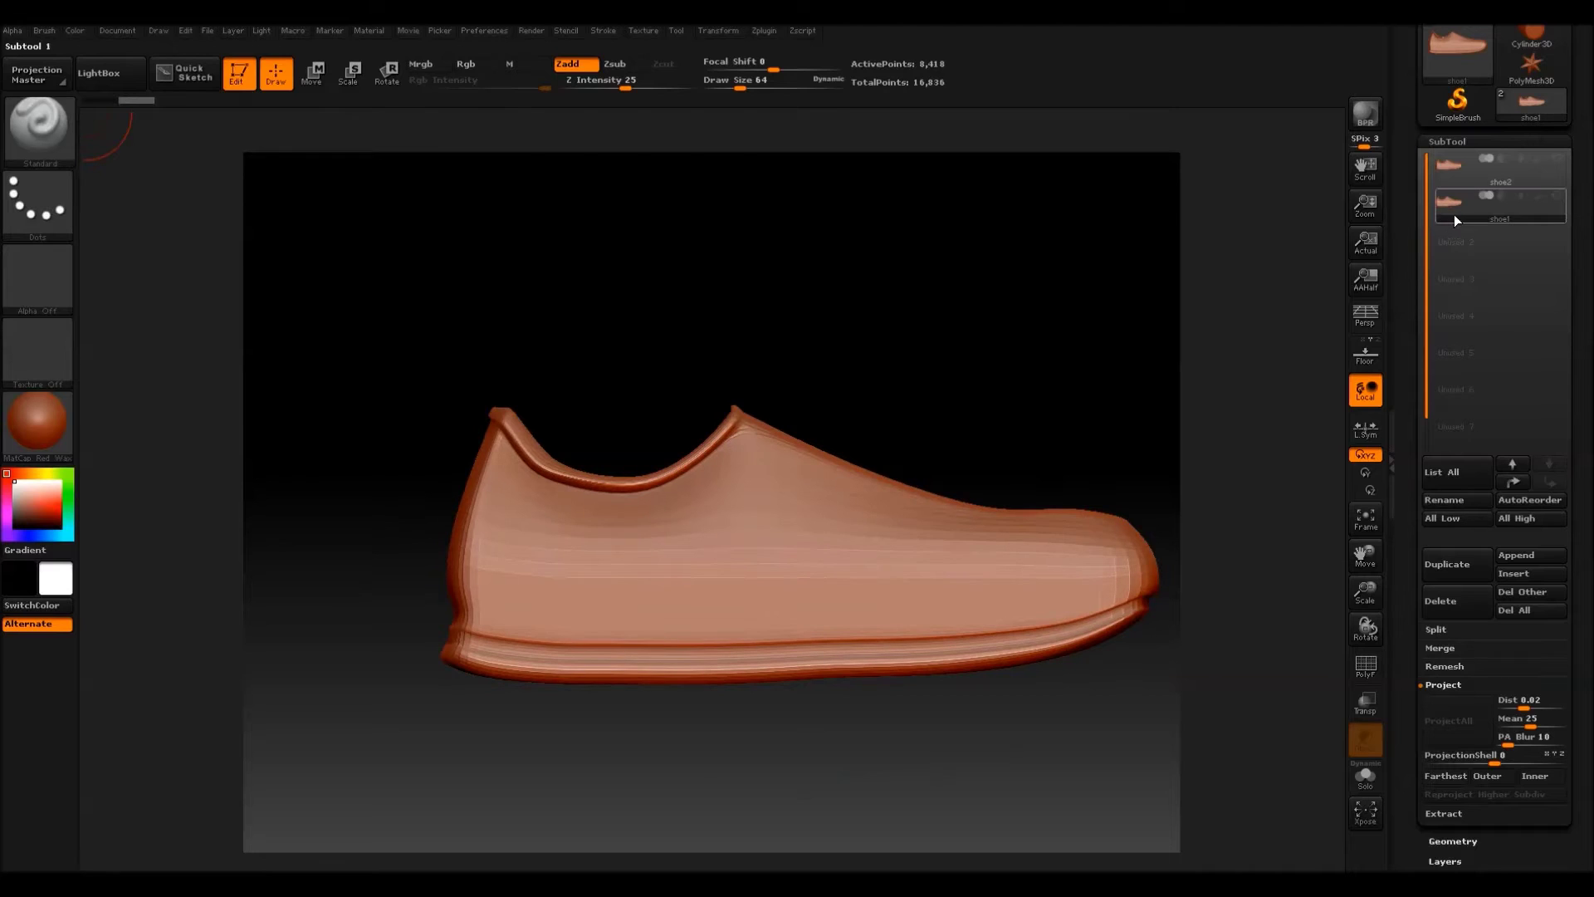
scroll(1503, 653, "down", 4)
ZRemesh shoe1 at a 0.136 target into an 867-point quad mesh and inspect its topology.
left_click(1453, 666)
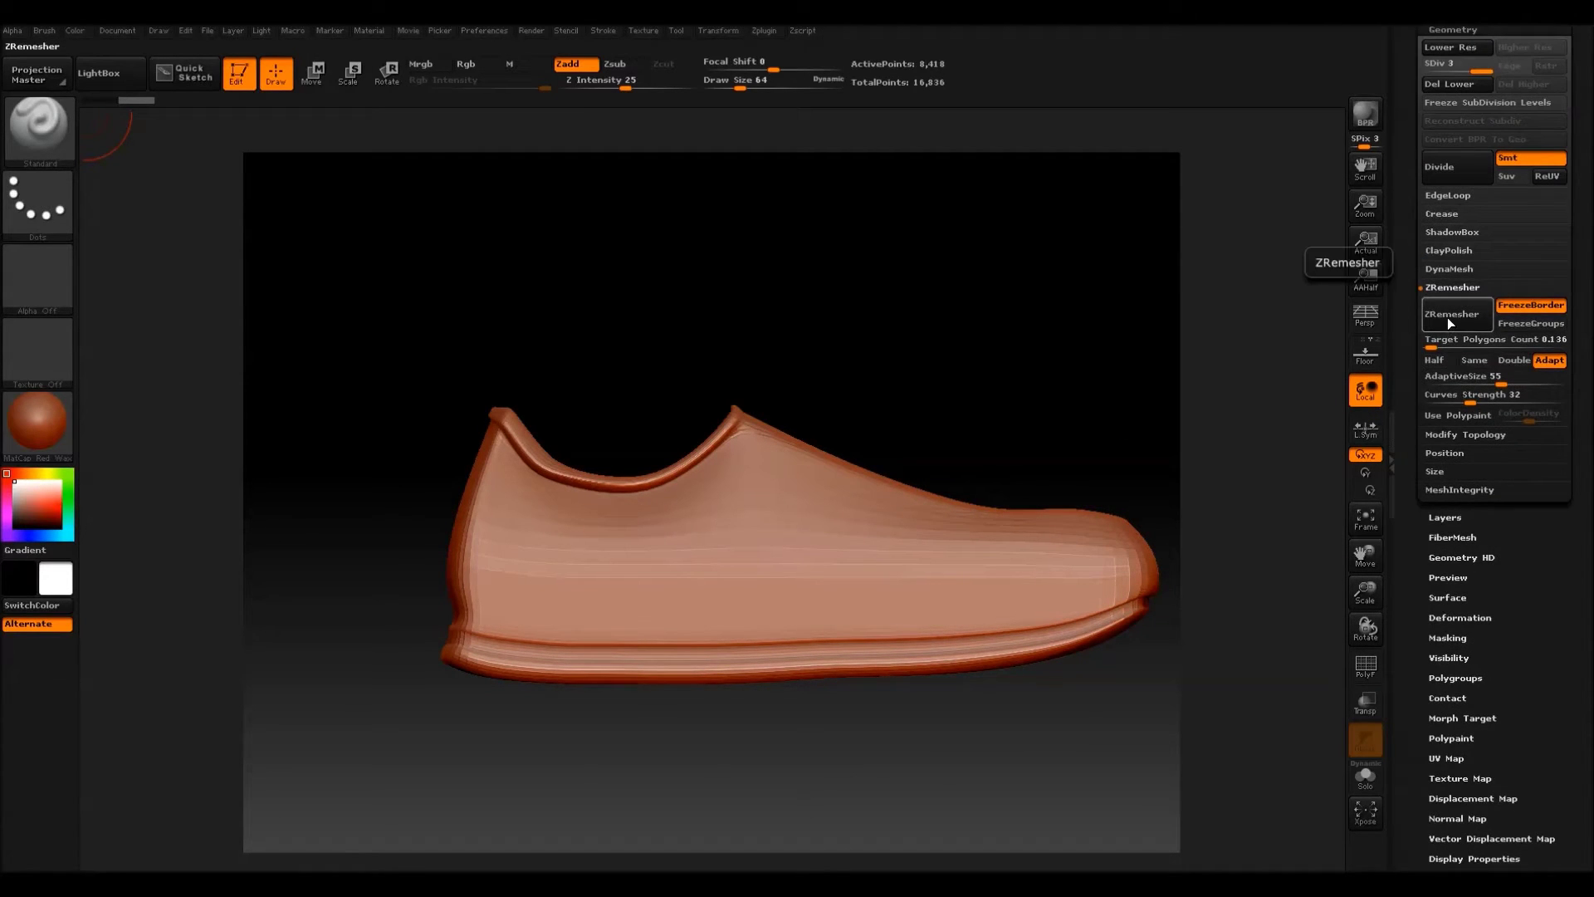
left_click(1449, 320)
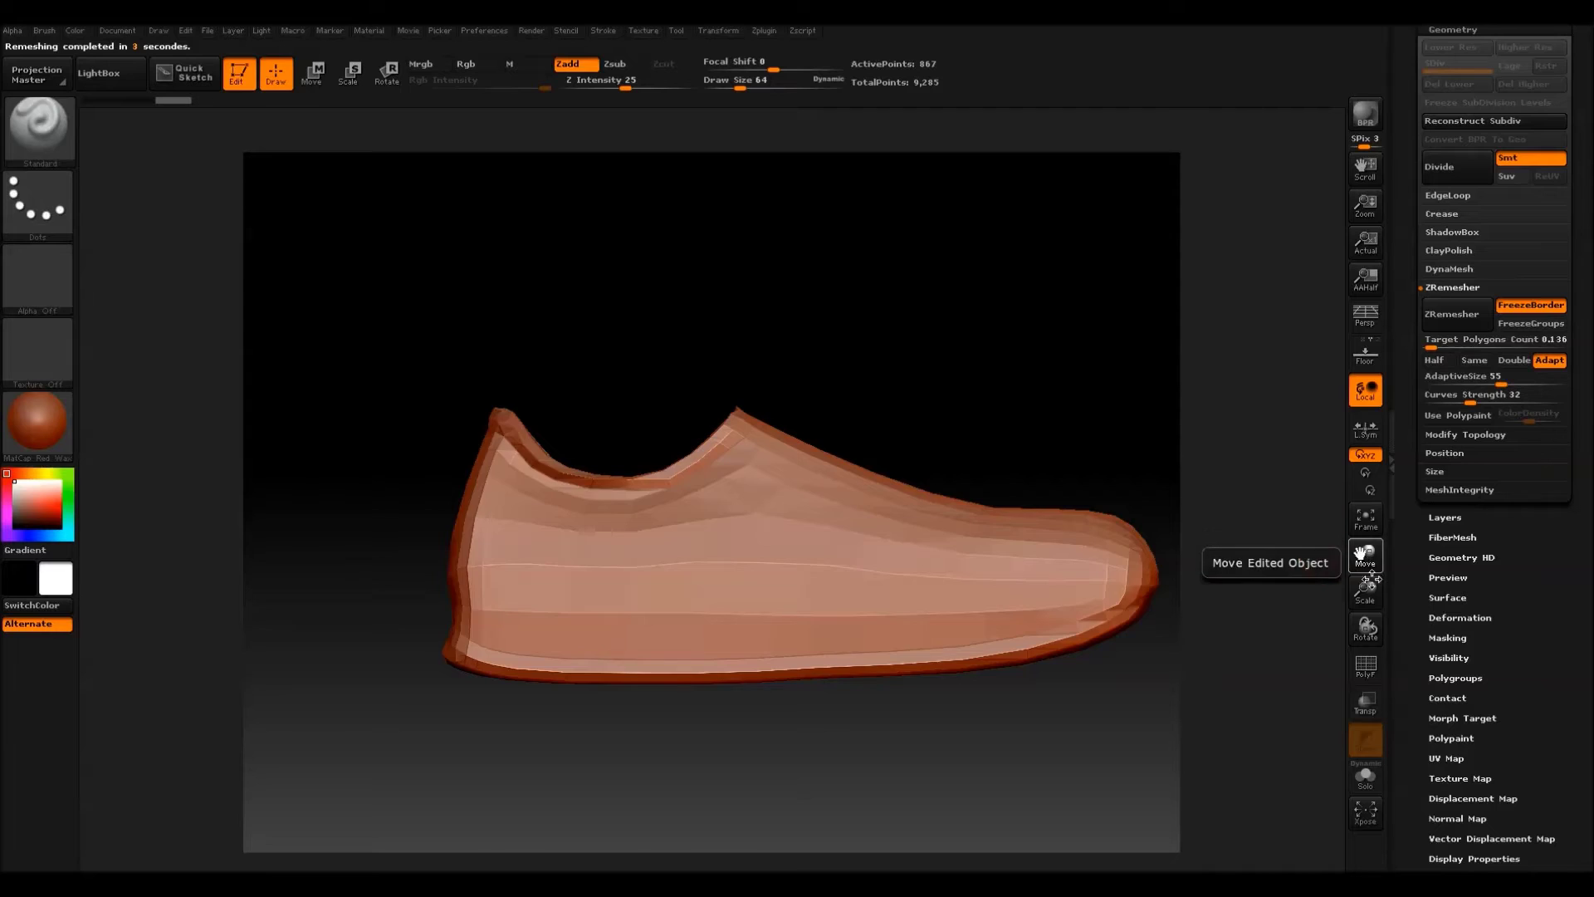
left_click_drag(1366, 555, 1337, 573)
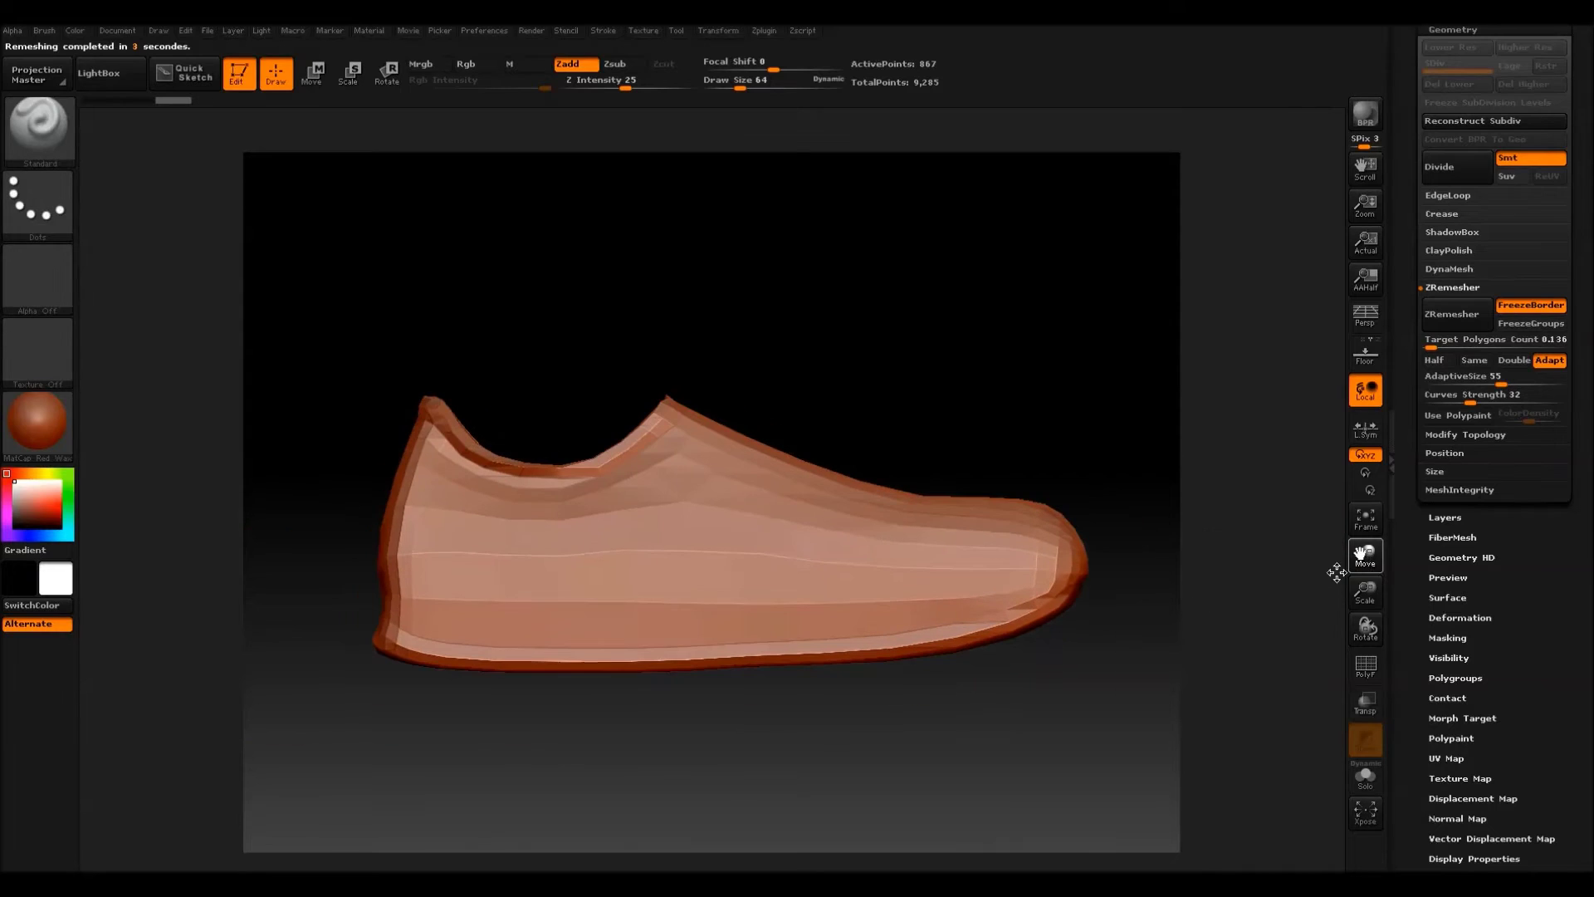
left_click(1366, 666)
left_click(1366, 665)
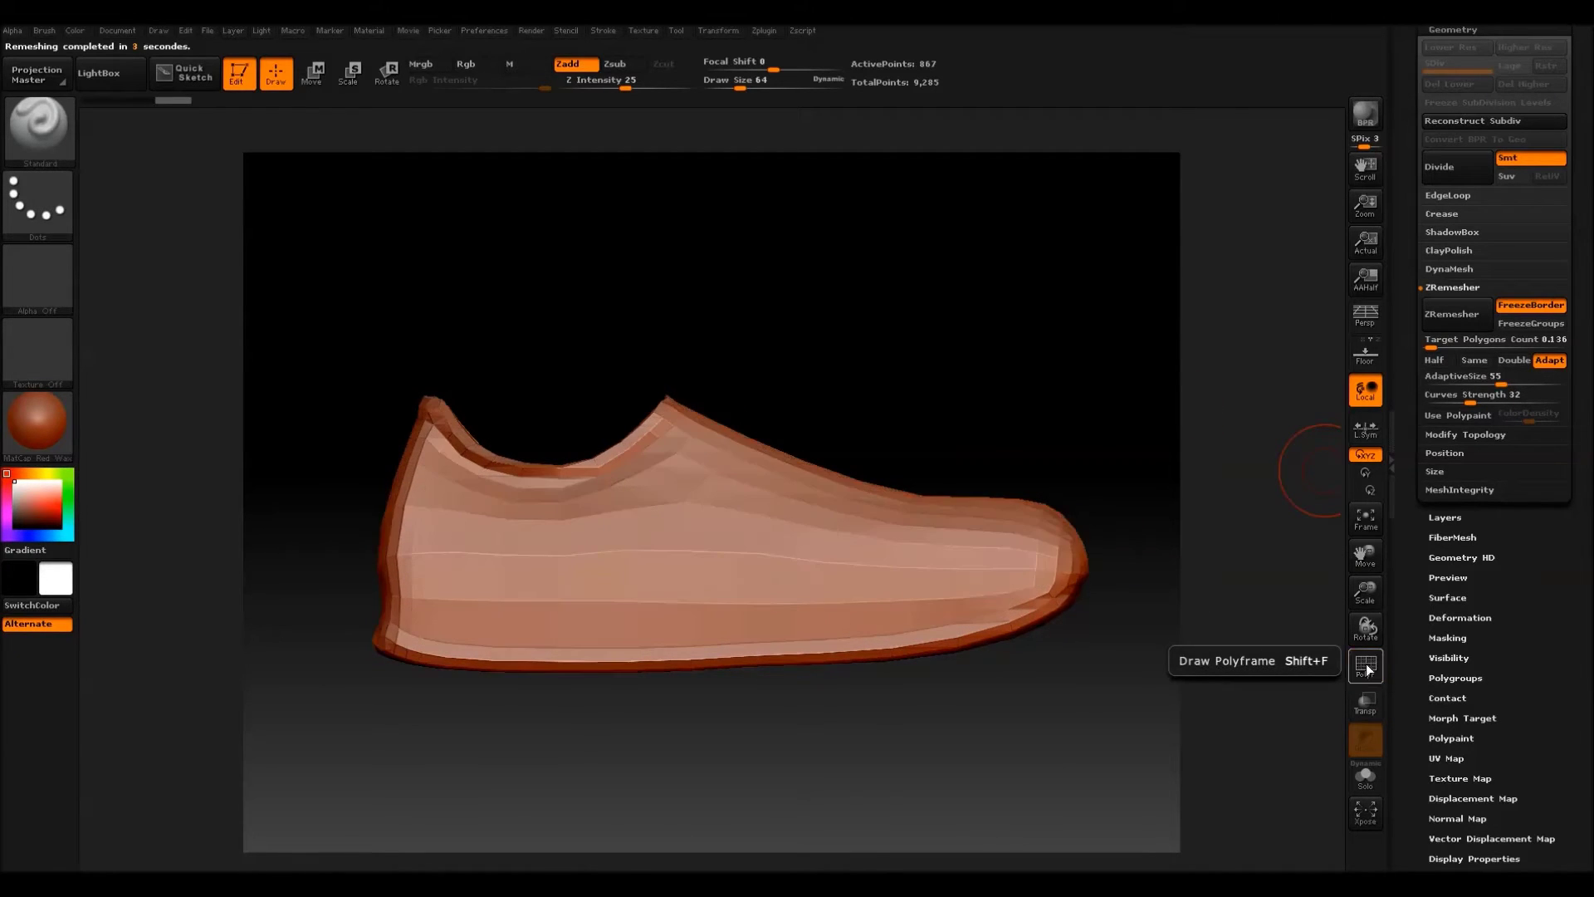
left_click_drag(1105, 409, 994, 449)
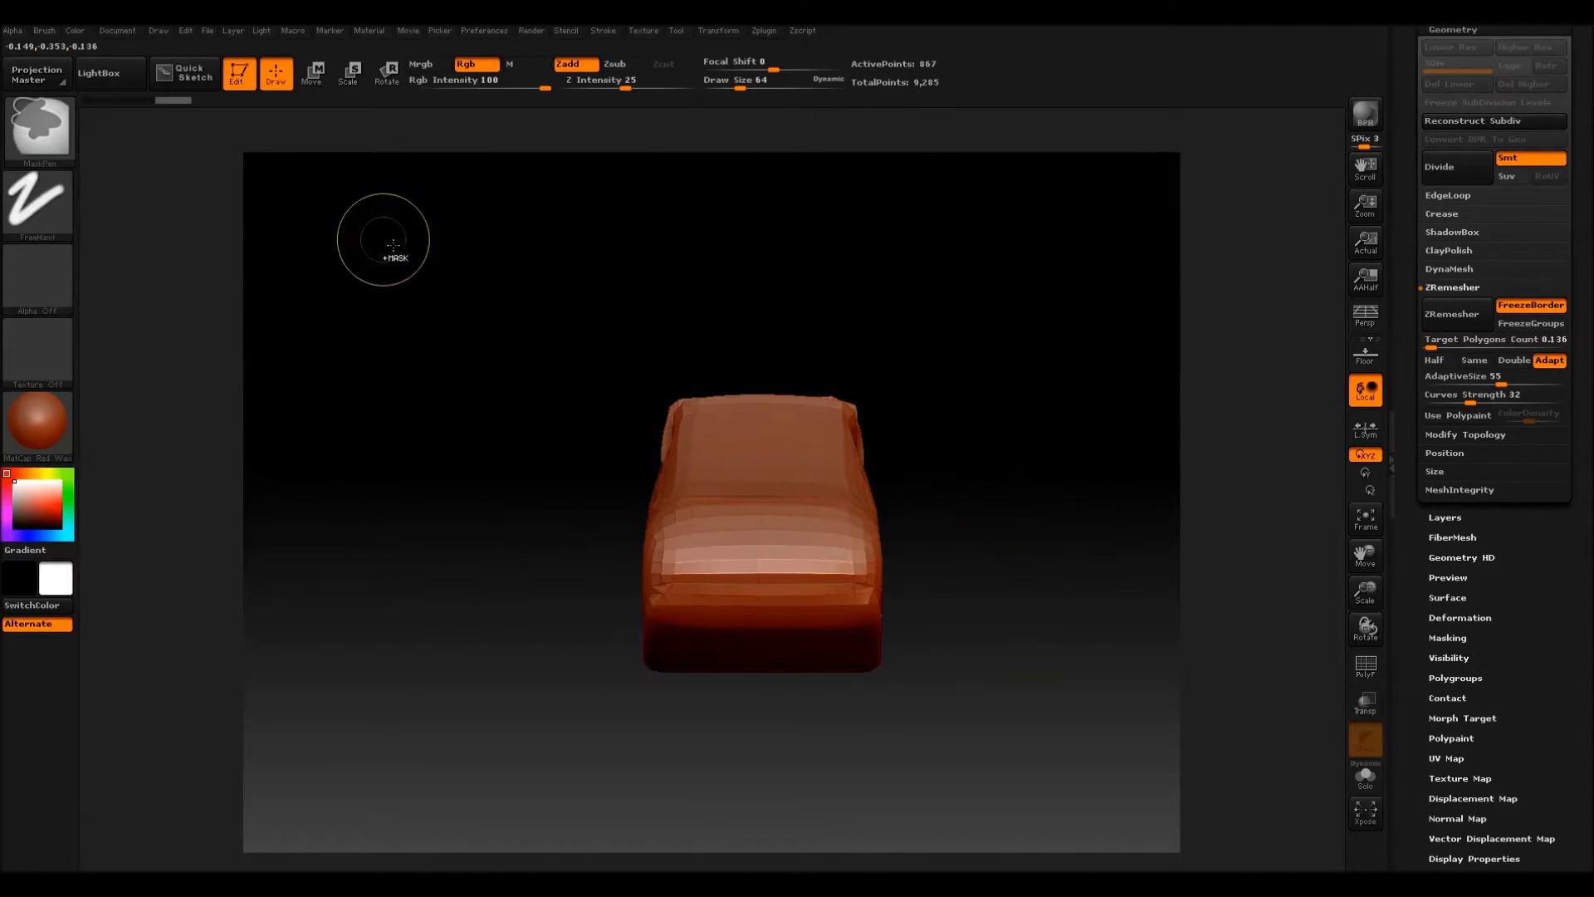
mouse_move(459, 258)
left_mouse_down("ctrl")
mouse_move(644, 761)
mouse_move(760, 784)
left_mouse_up("ctrl")
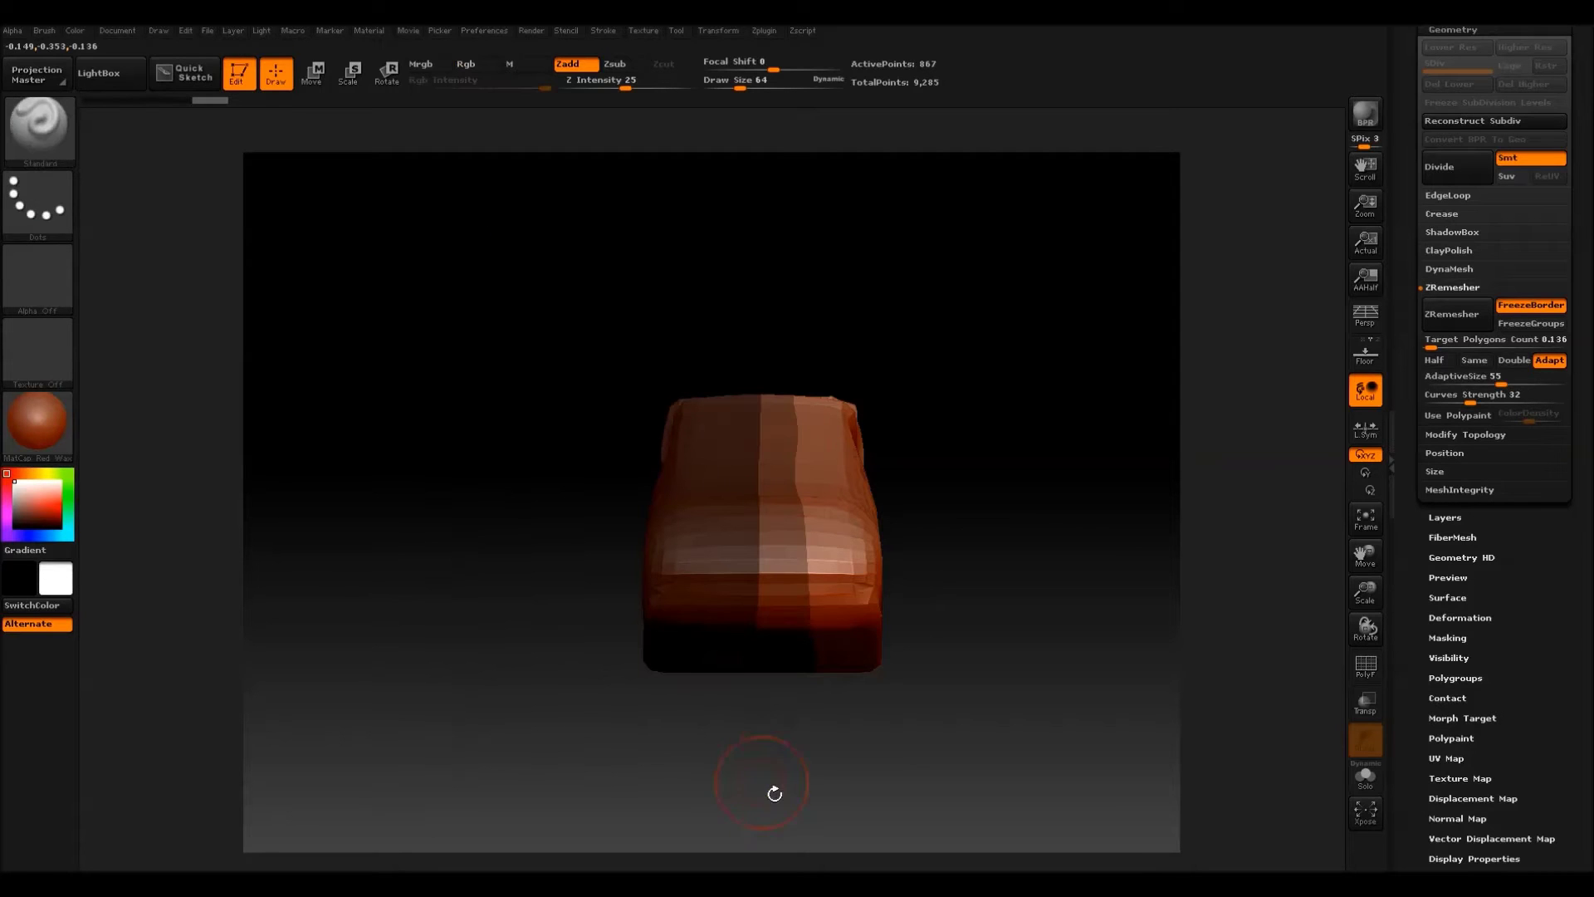
mouse_move(945, 588)
left_mouse_down()
mouse_move(955, 604)
mouse_move(888, 558)
mouse_move(953, 558)
mouse_move(1032, 520)
mouse_move(797, 122)
left_mouse_up()
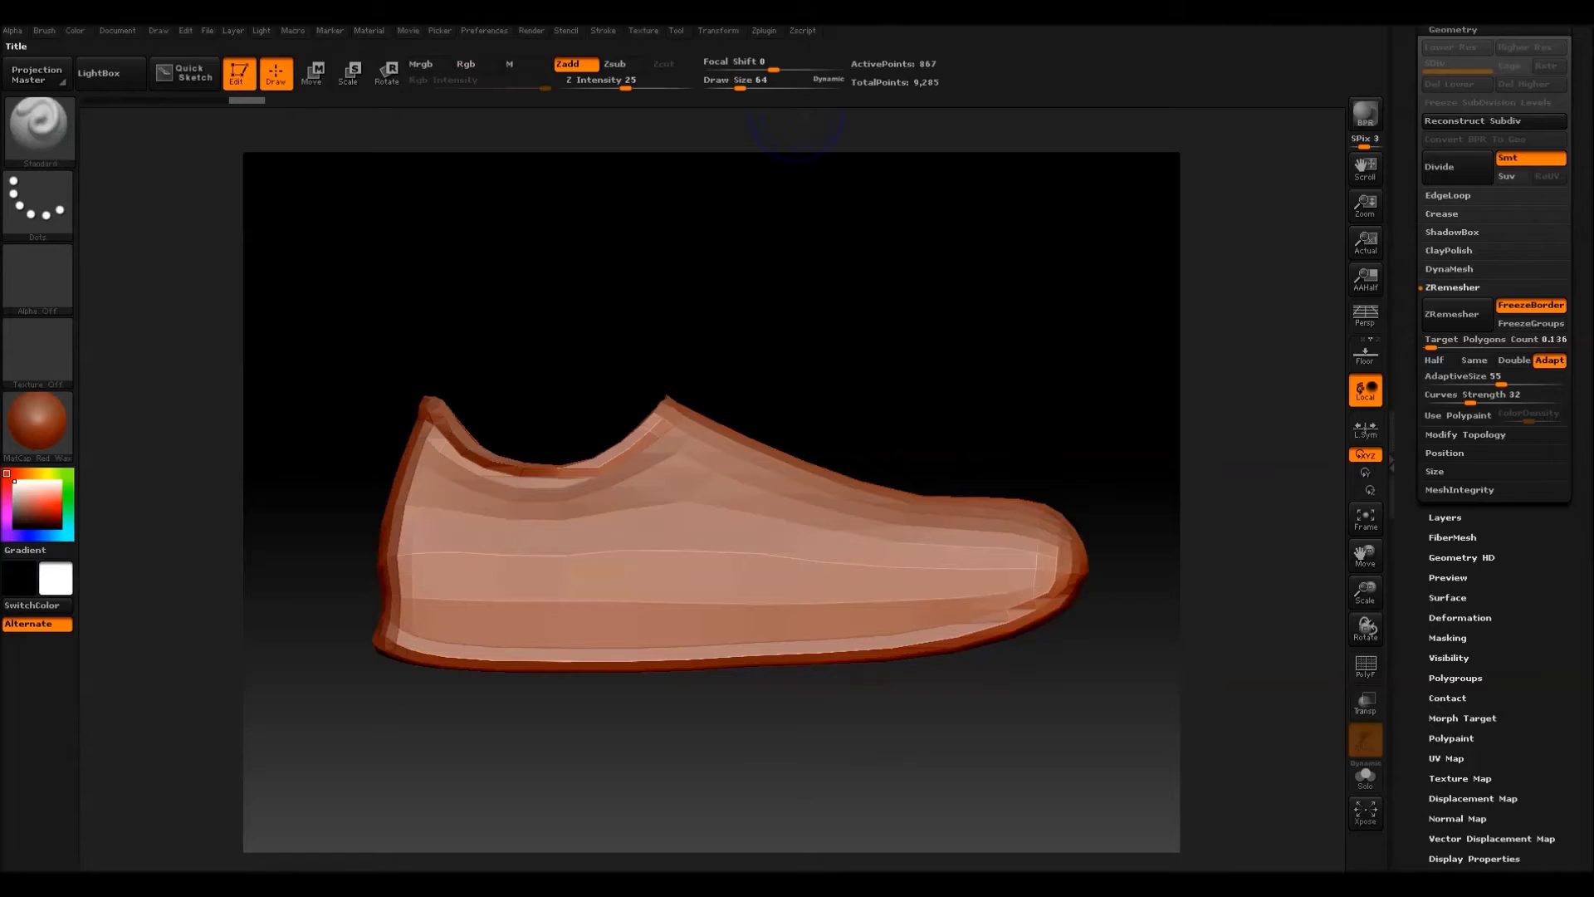
Dock the Zplugin palette in the left tray.
left_click(762, 32)
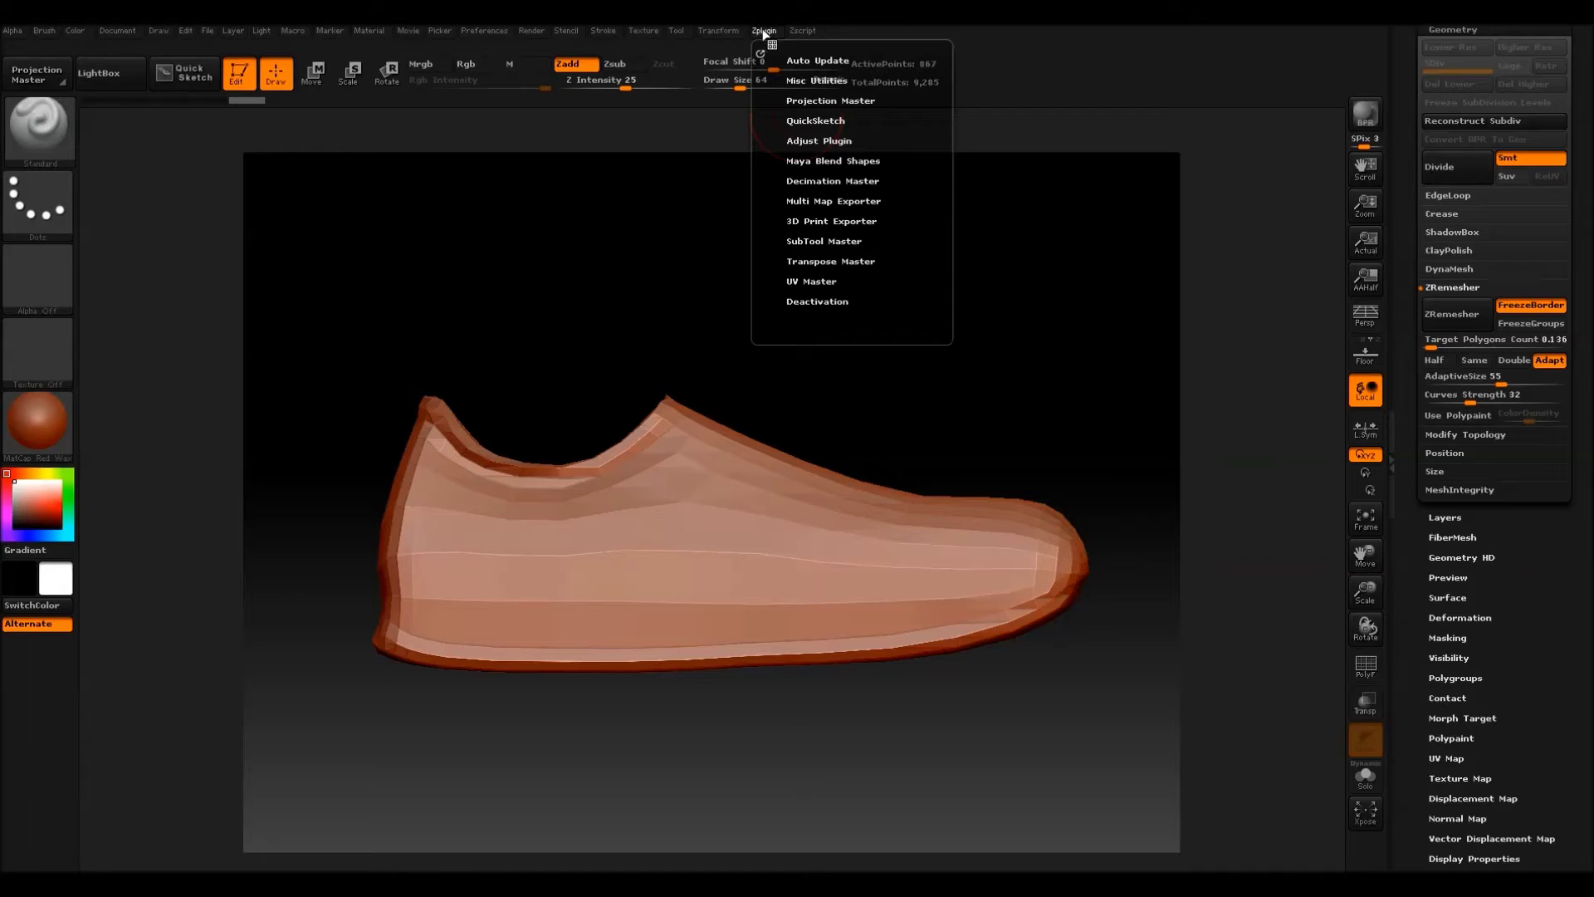
left_click(8, 232)
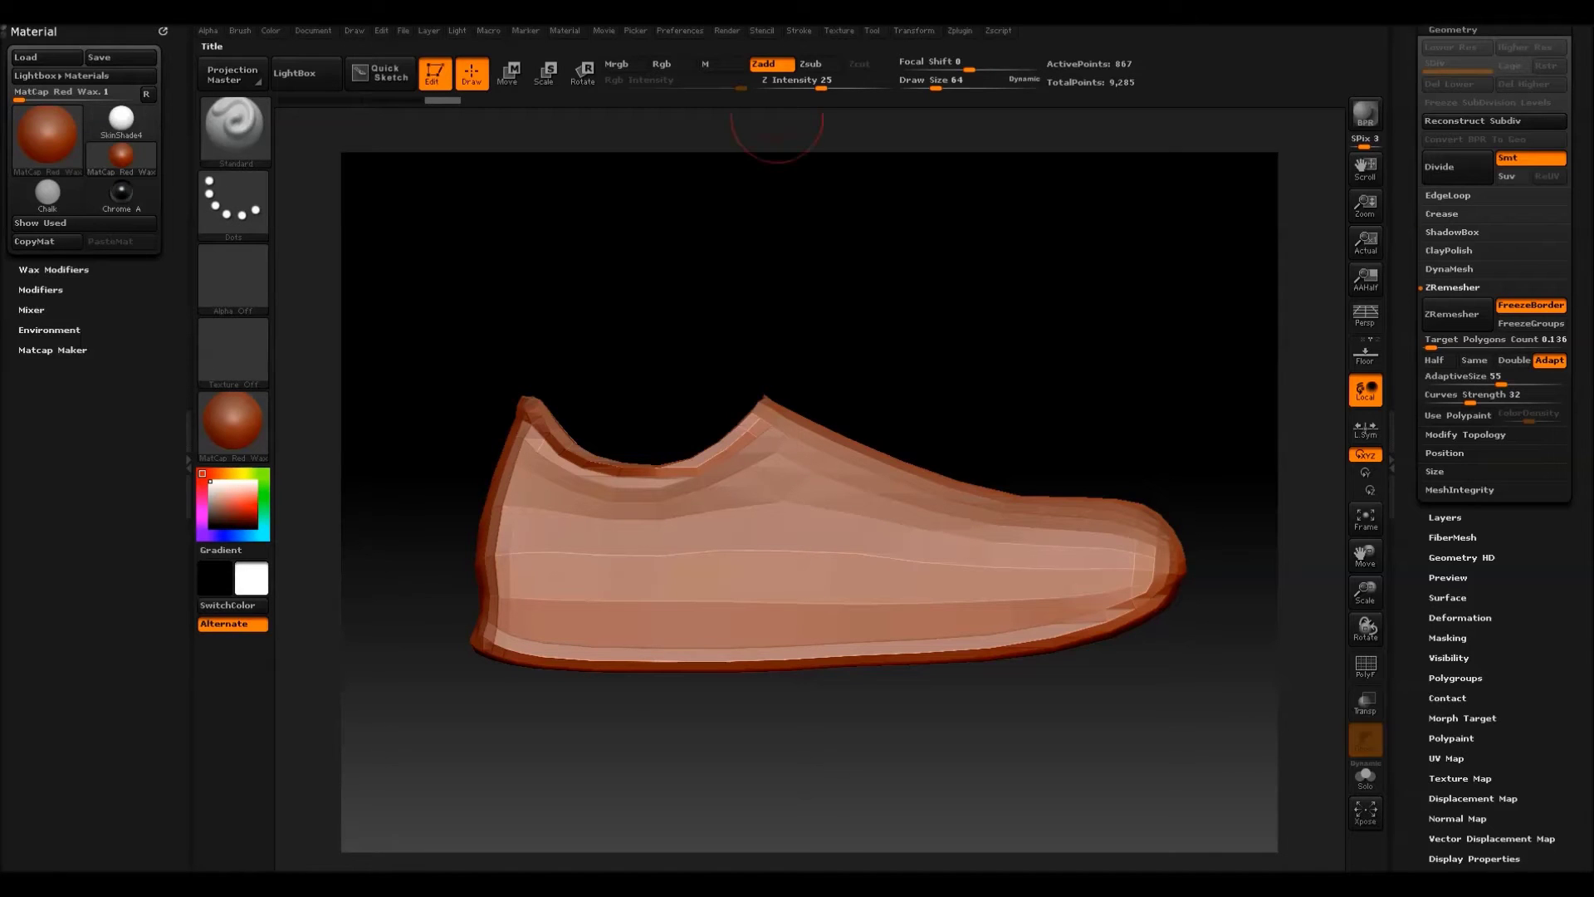
left_click(959, 32)
left_click_drag(966, 58, 48, 472)
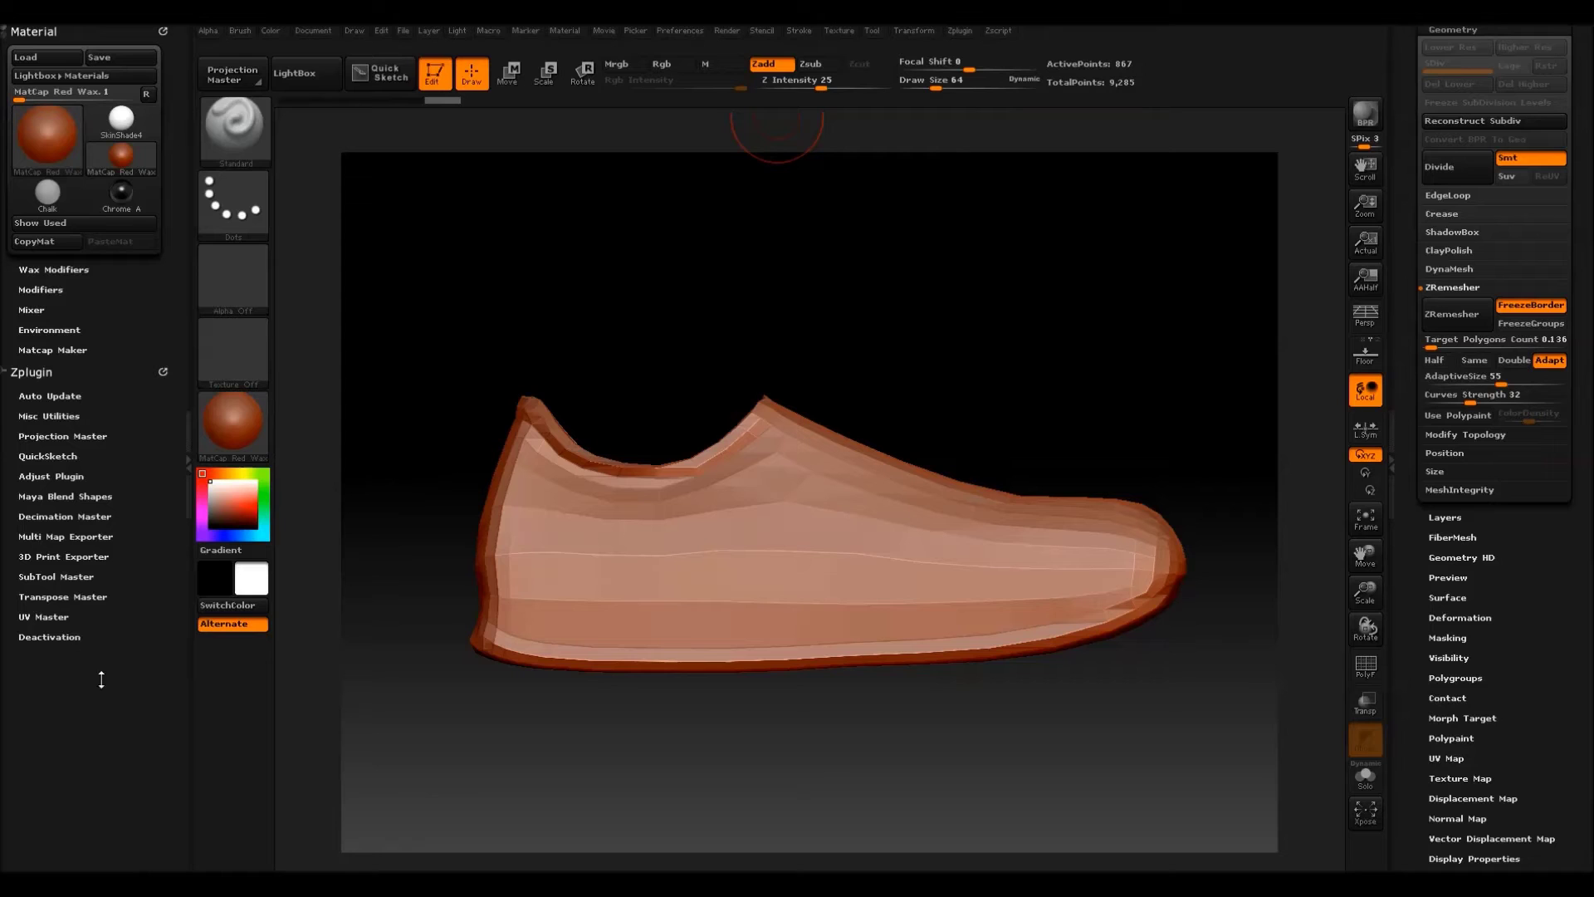
Expand UV Master and unwrap the 867-point shoe1 into a single UV island.
left_click(67, 625)
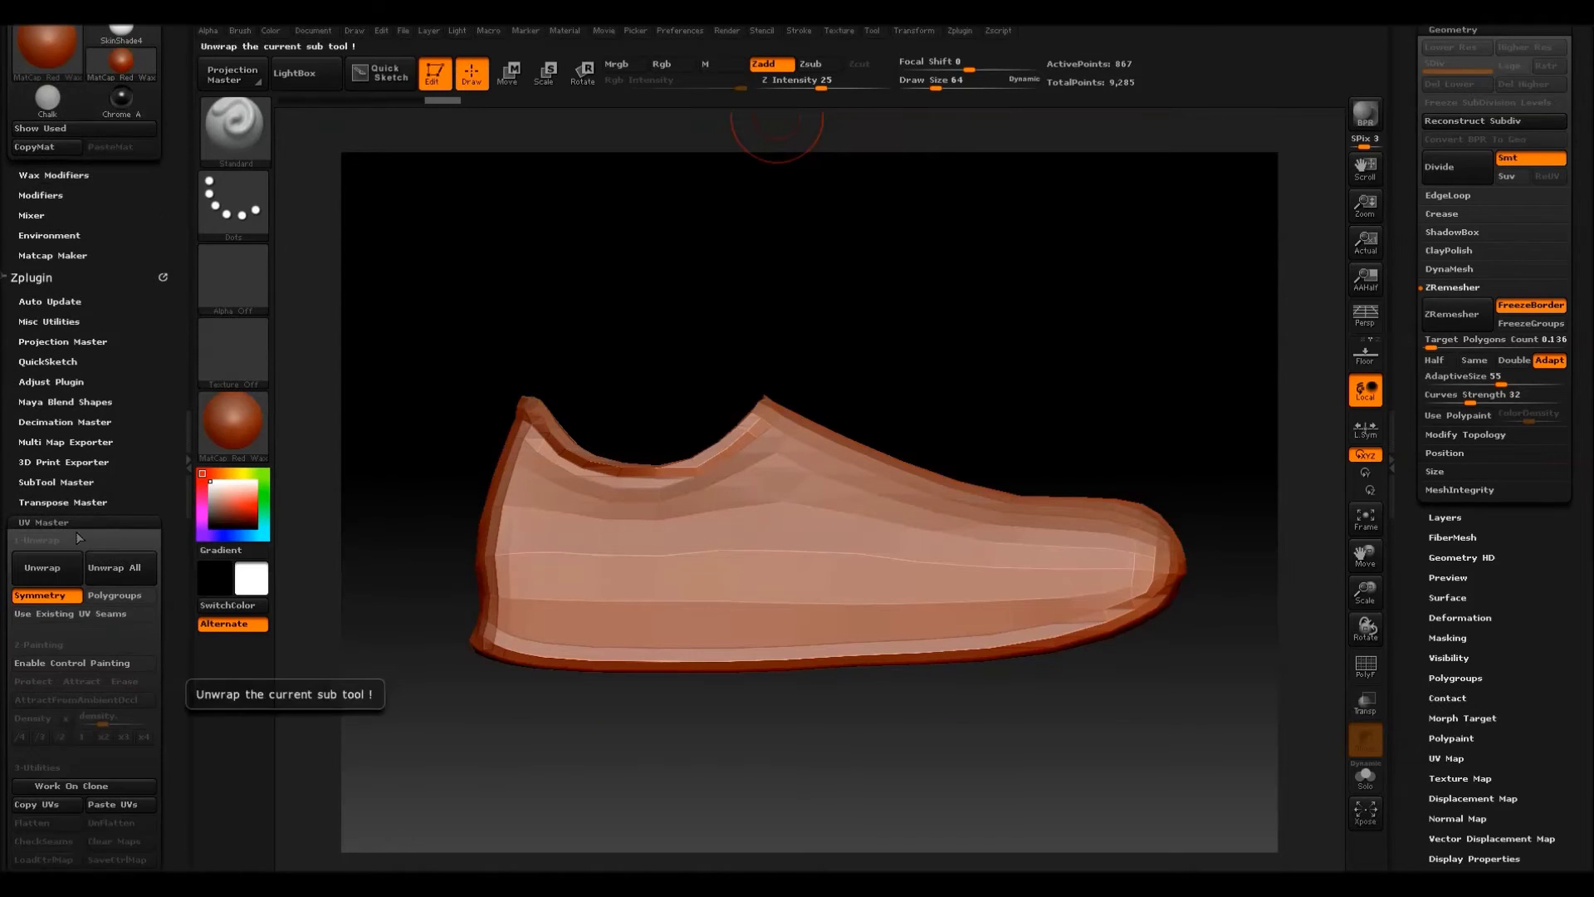
left_click_drag(85, 521, 87, 376)
left_click_drag(938, 397, 689, 372)
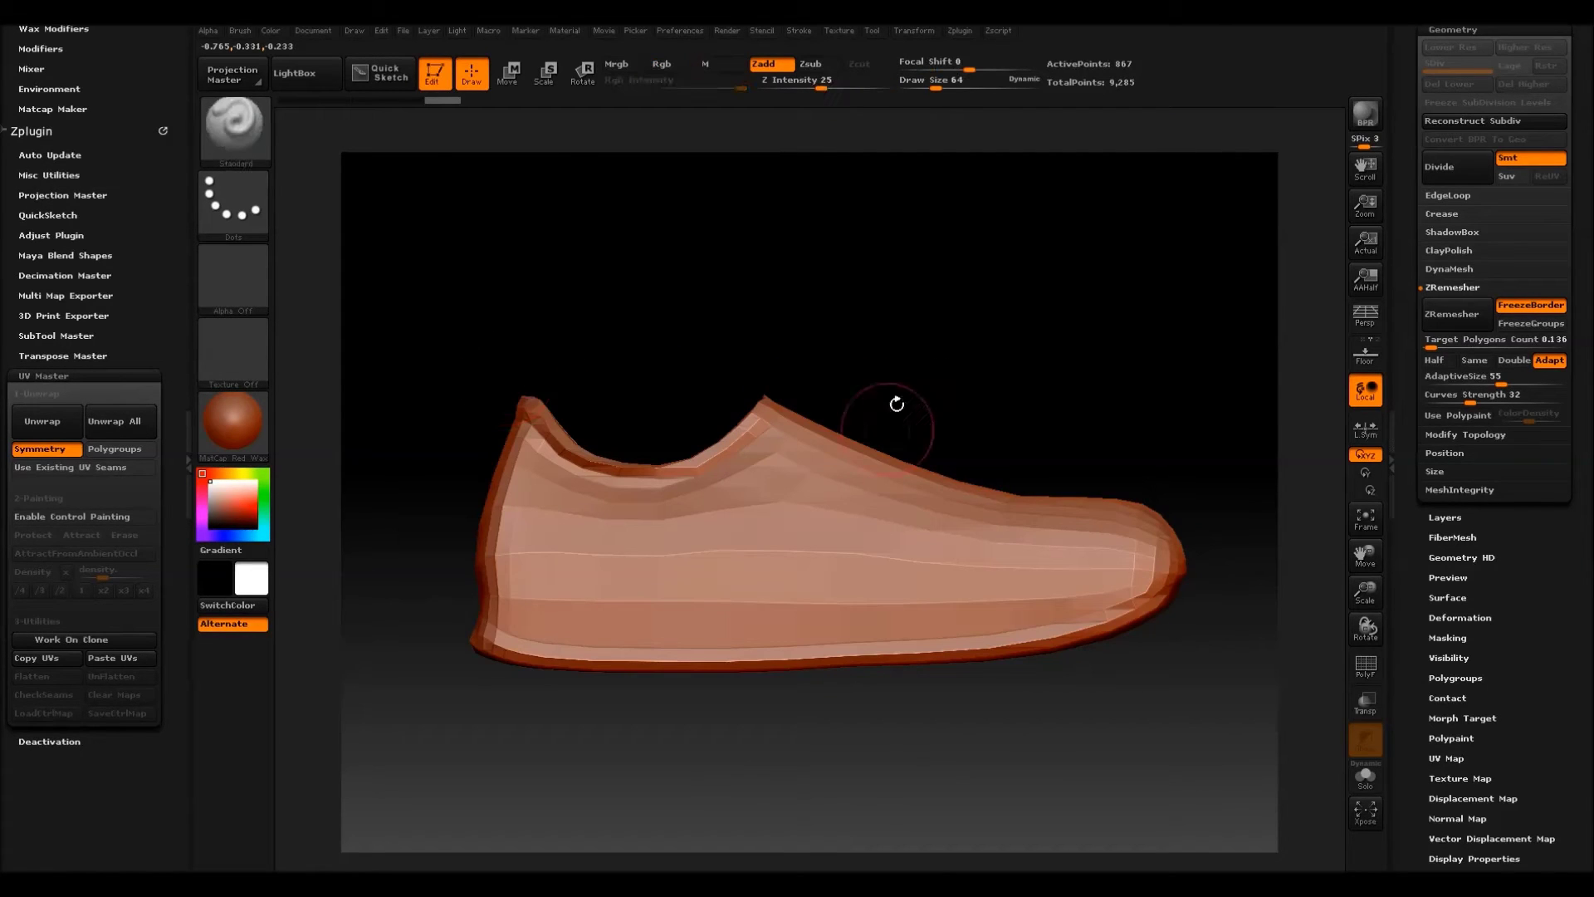
left_click(38, 430)
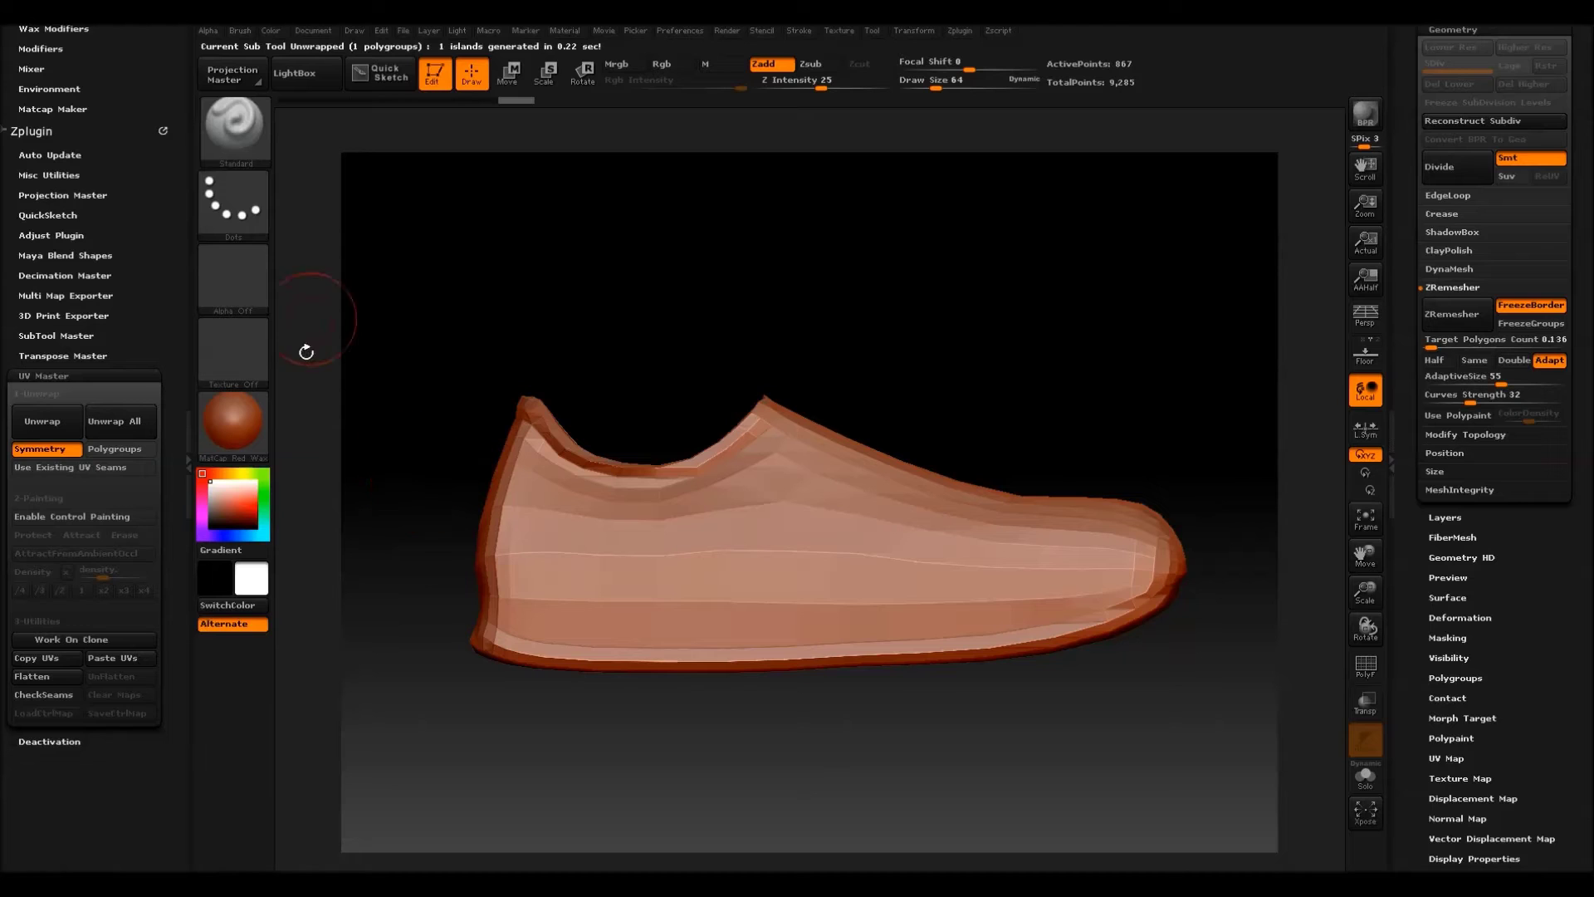
Flatten shoe1 to preview its UV layout, unwrap all subtools, then UnFlatten back to 3D.
left_click(43, 678)
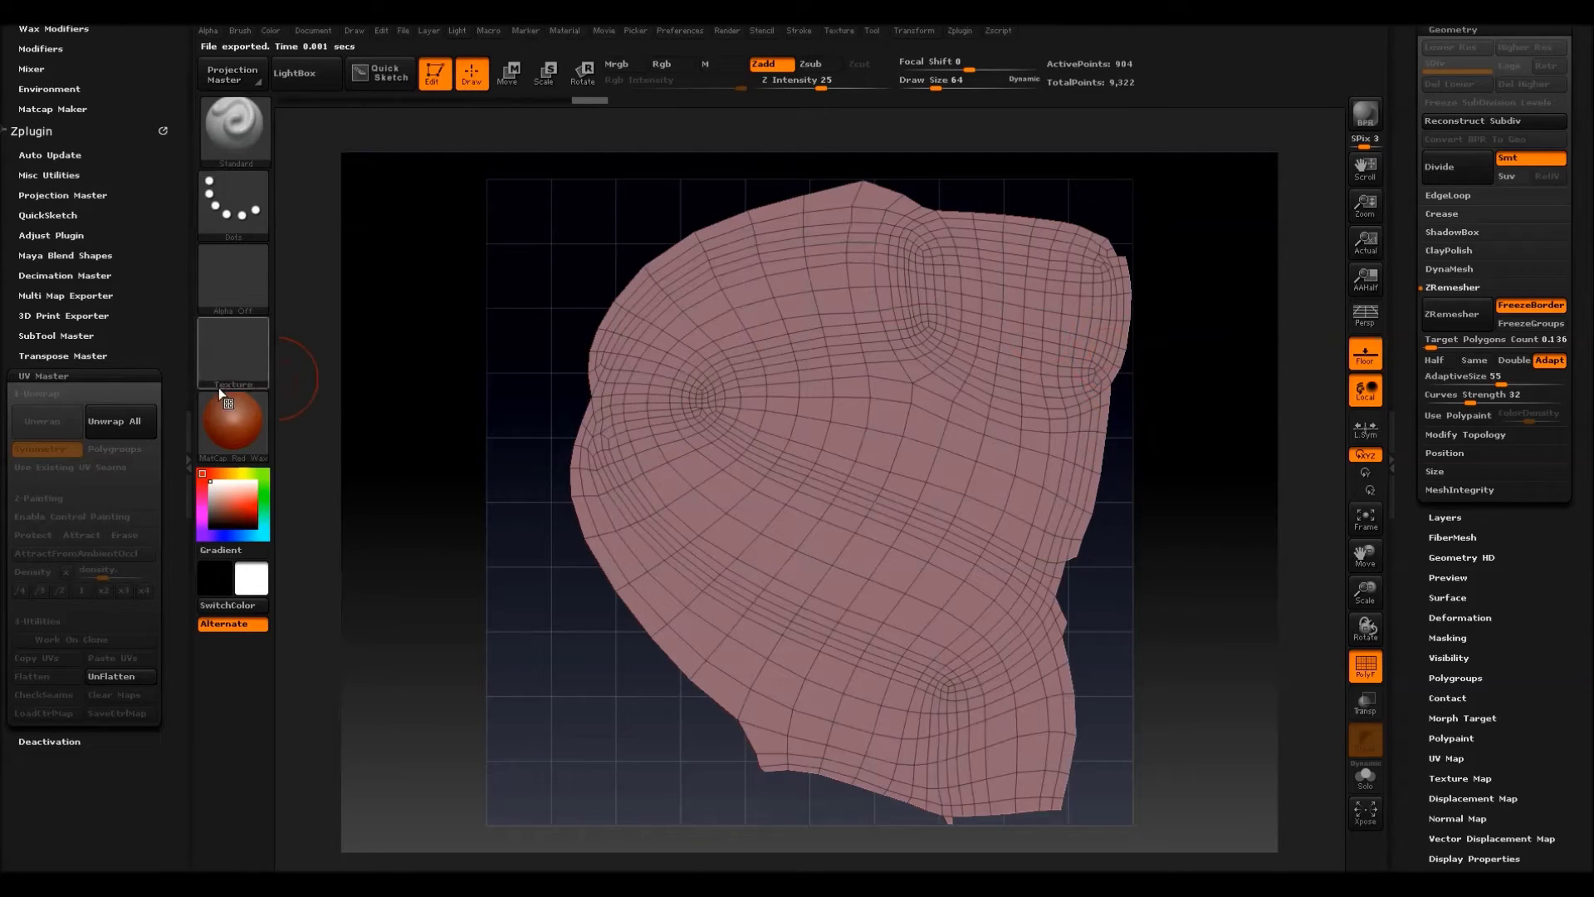
left_click(127, 422)
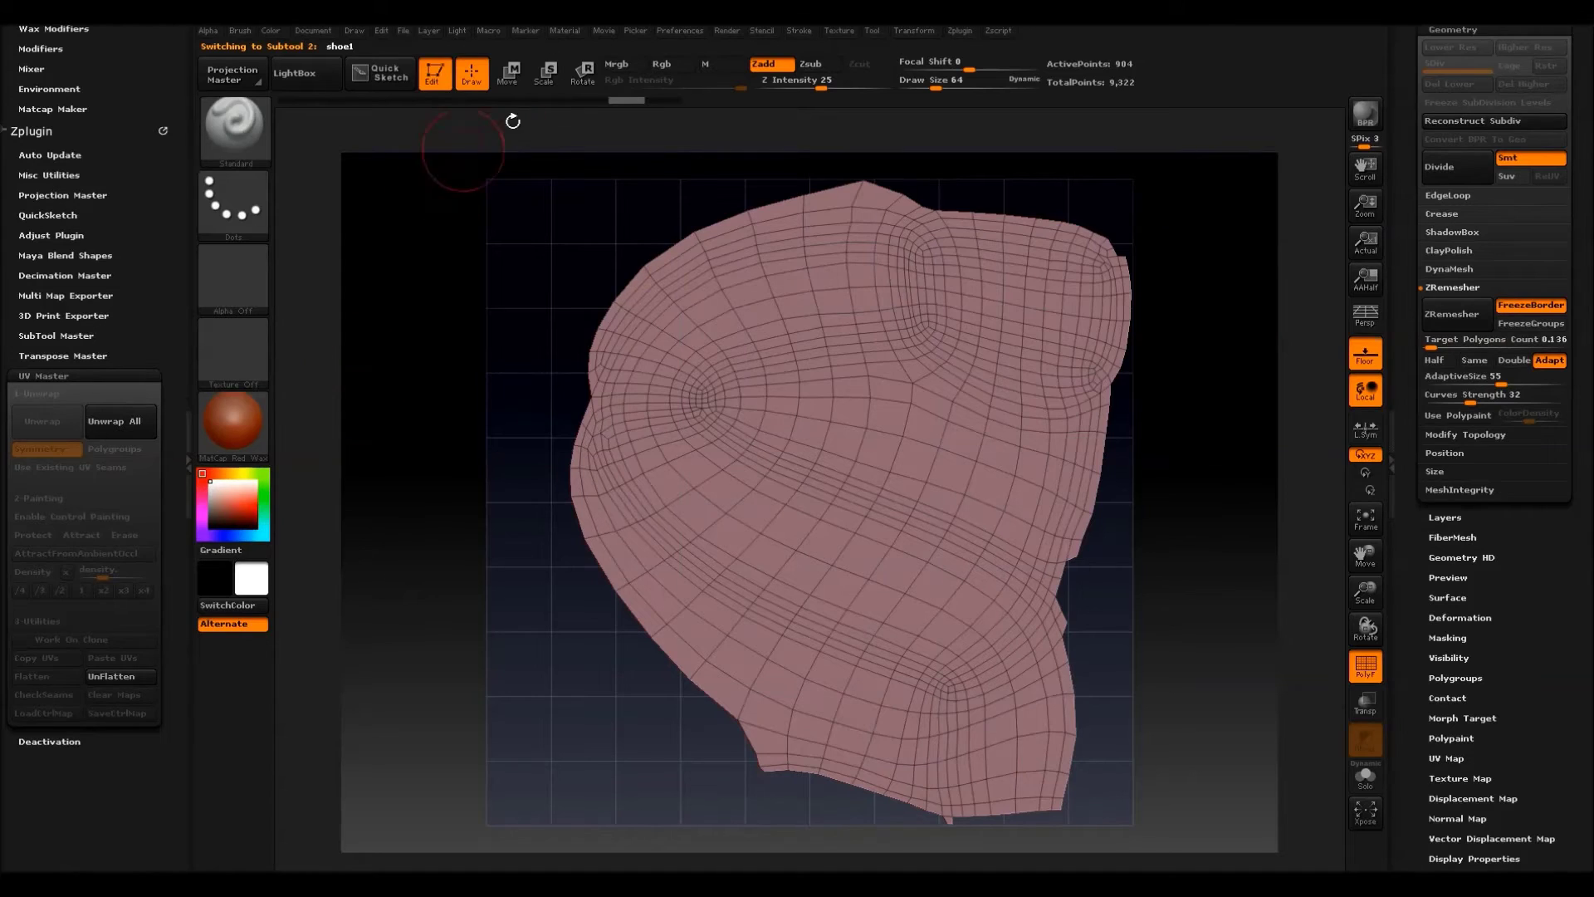
left_click(93, 680)
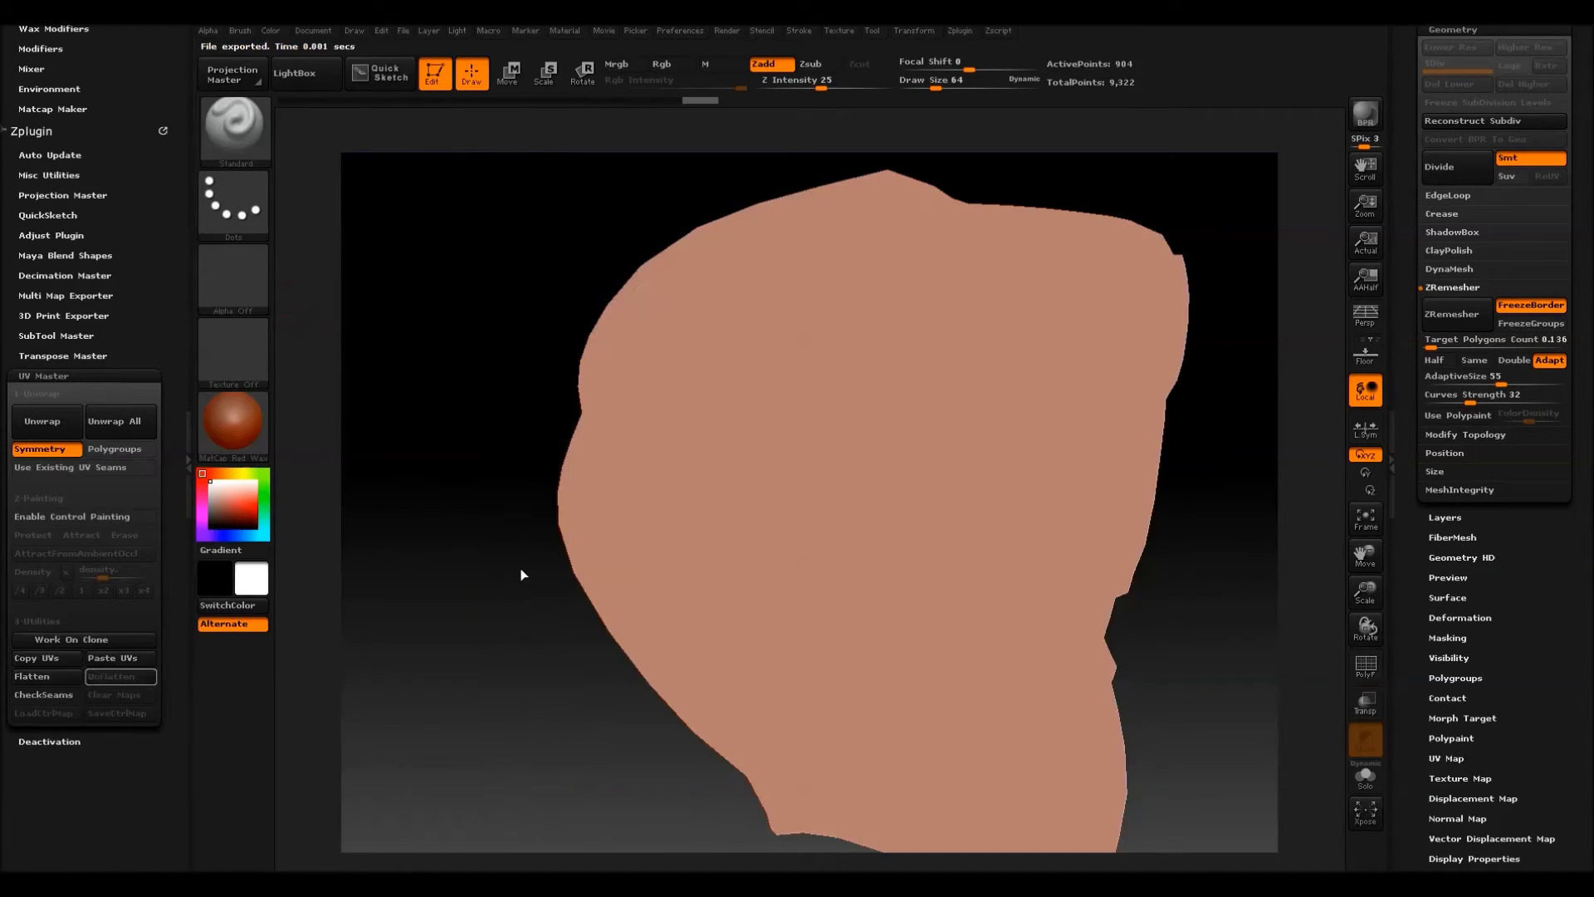
left_click(555, 99)
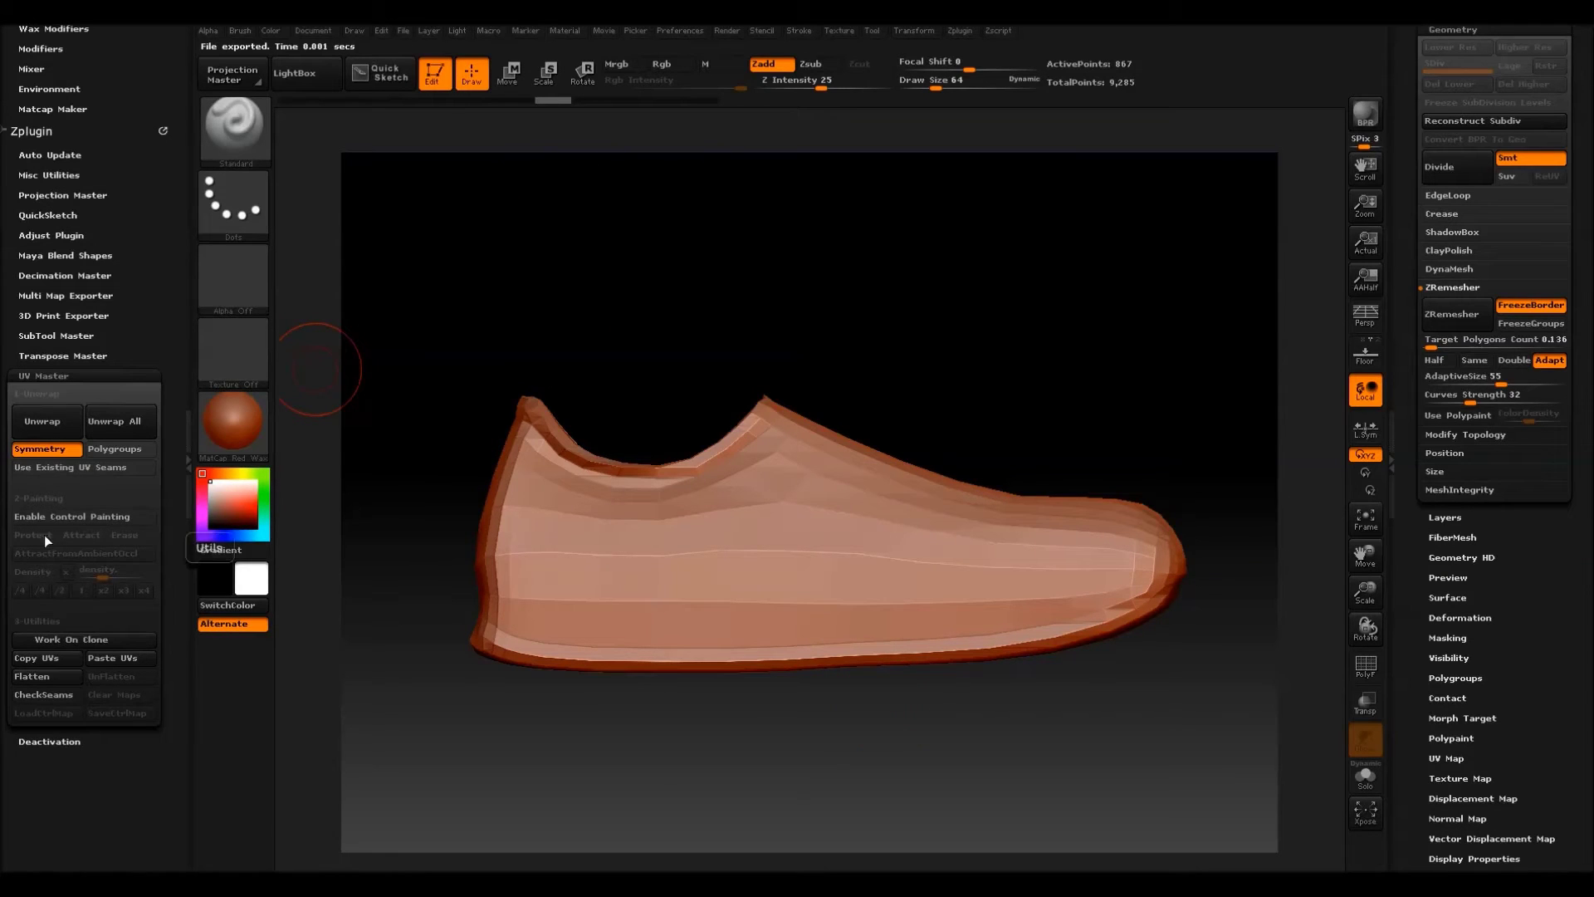
Turn off UV Master Symmetry and mask the collar rim around the heel.
left_click(34, 453)
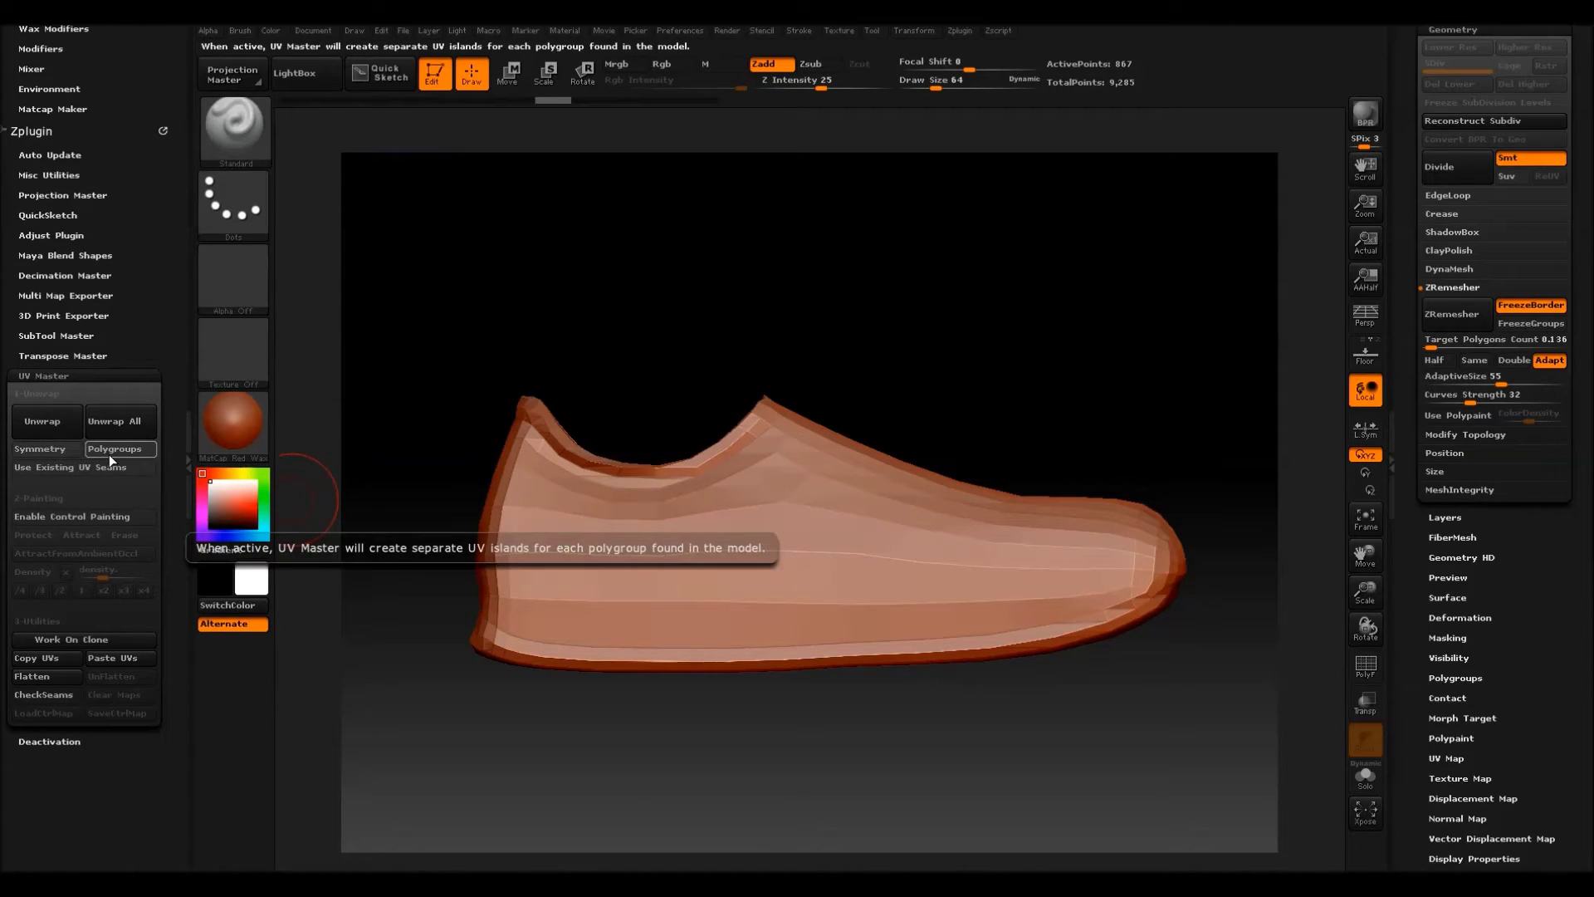
key("ctrl")
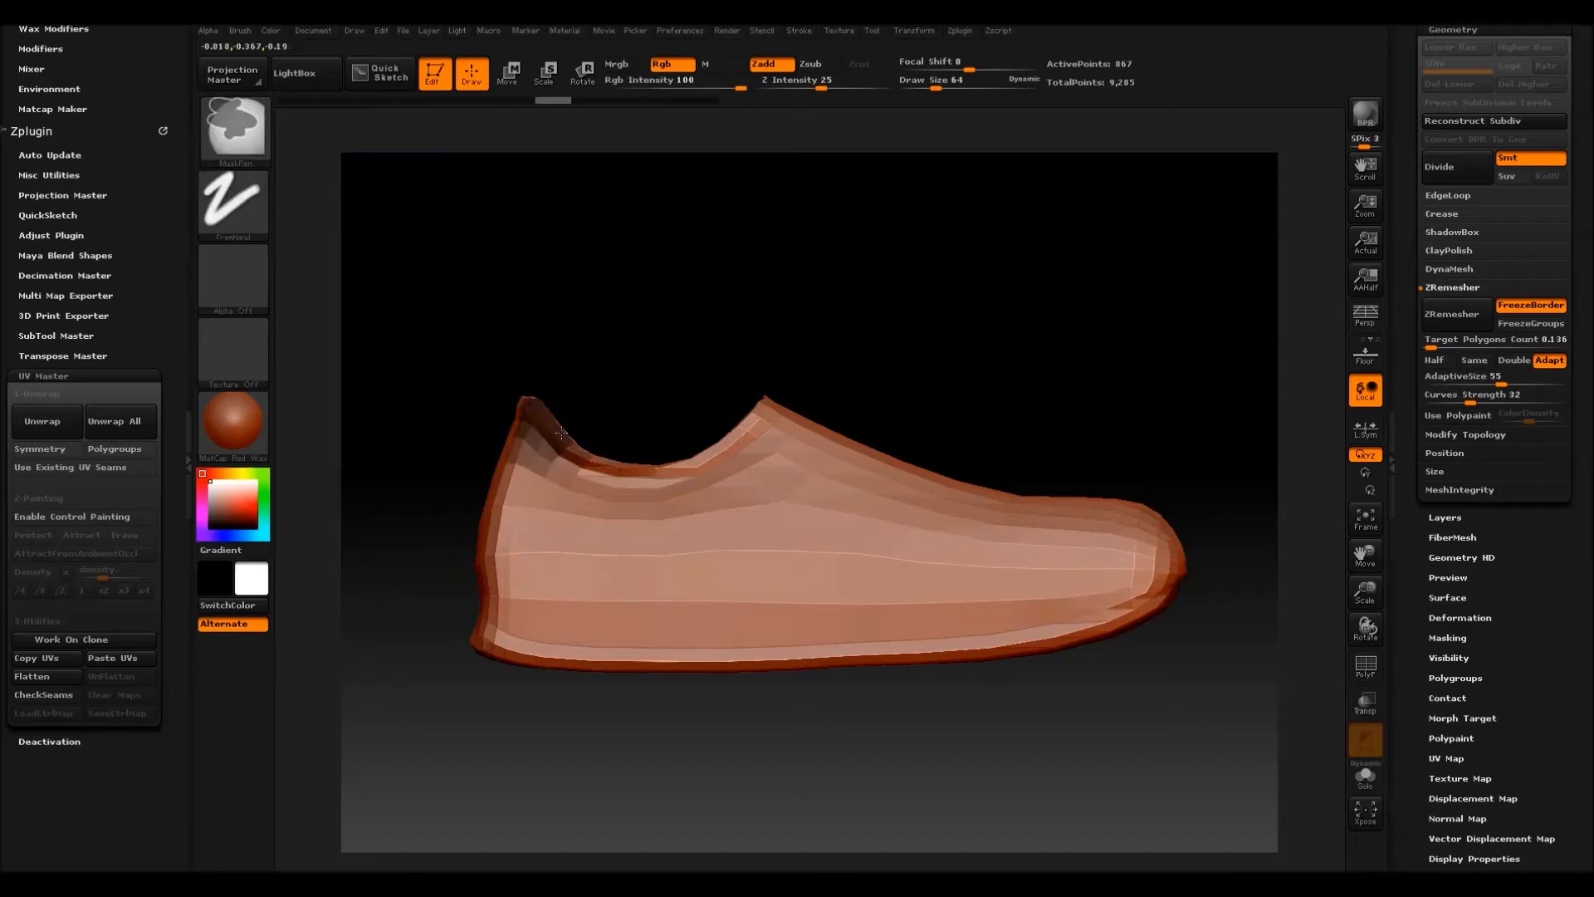
mouse_move(631, 456)
left_mouse_down("ctrl")
mouse_move(590, 471)
mouse_move(642, 473)
mouse_move(763, 403)
mouse_move(707, 464)
mouse_move(772, 400)
left_mouse_up("ctrl")
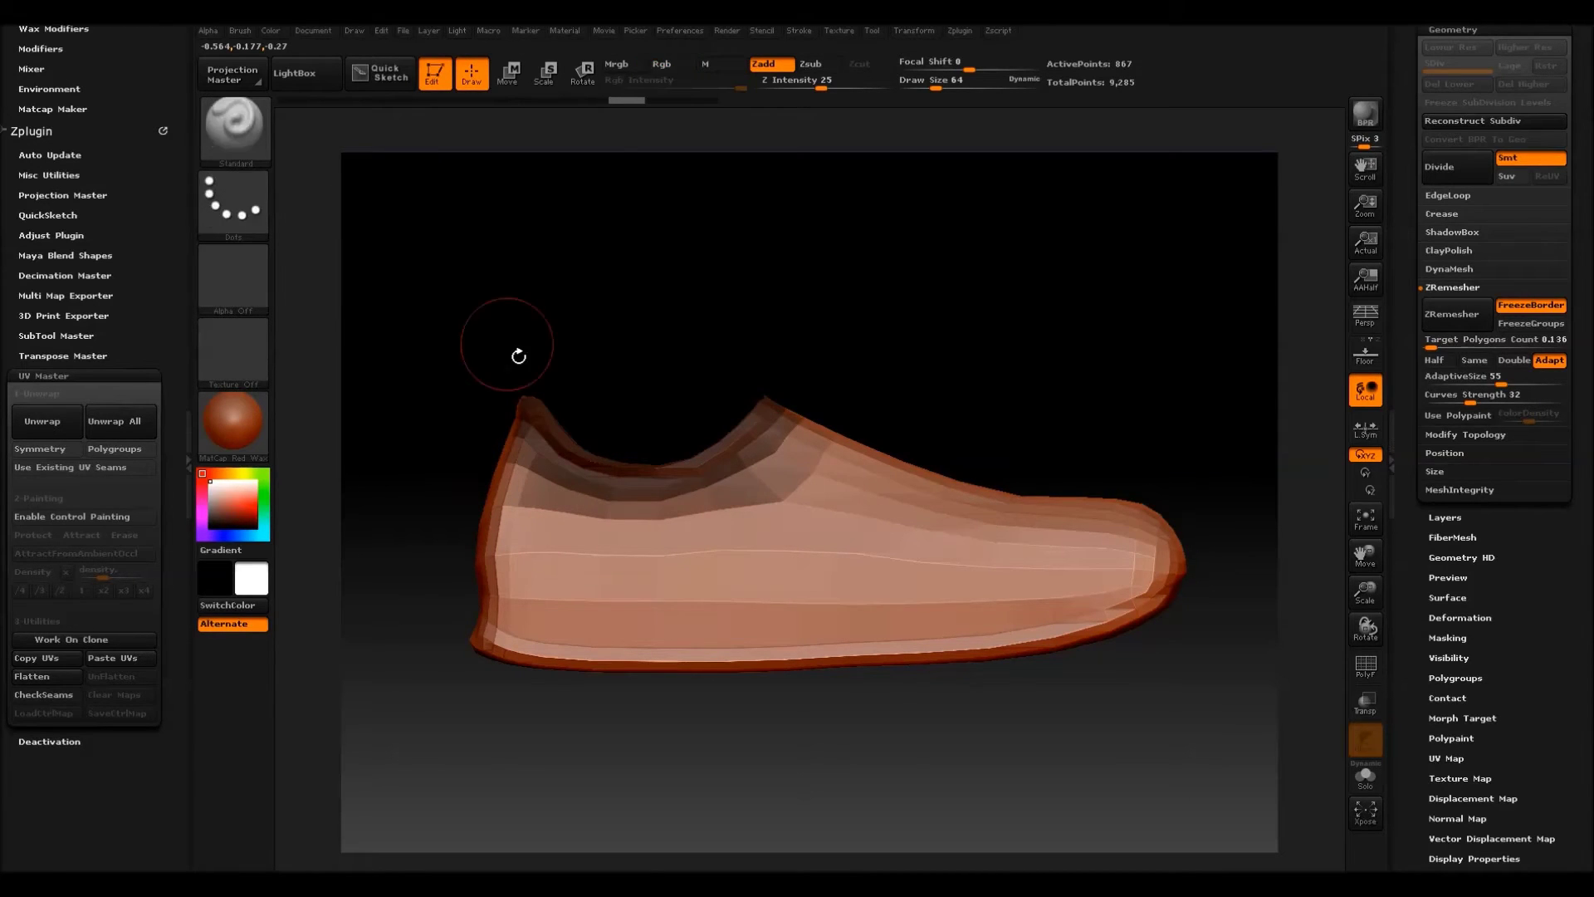
mouse_move(516, 355)
left_mouse_down()
mouse_move(647, 380)
mouse_move(631, 432)
mouse_move(535, 373)
mouse_move(431, 390)
left_mouse_up()
left_click_drag(754, 345, 656, 377)
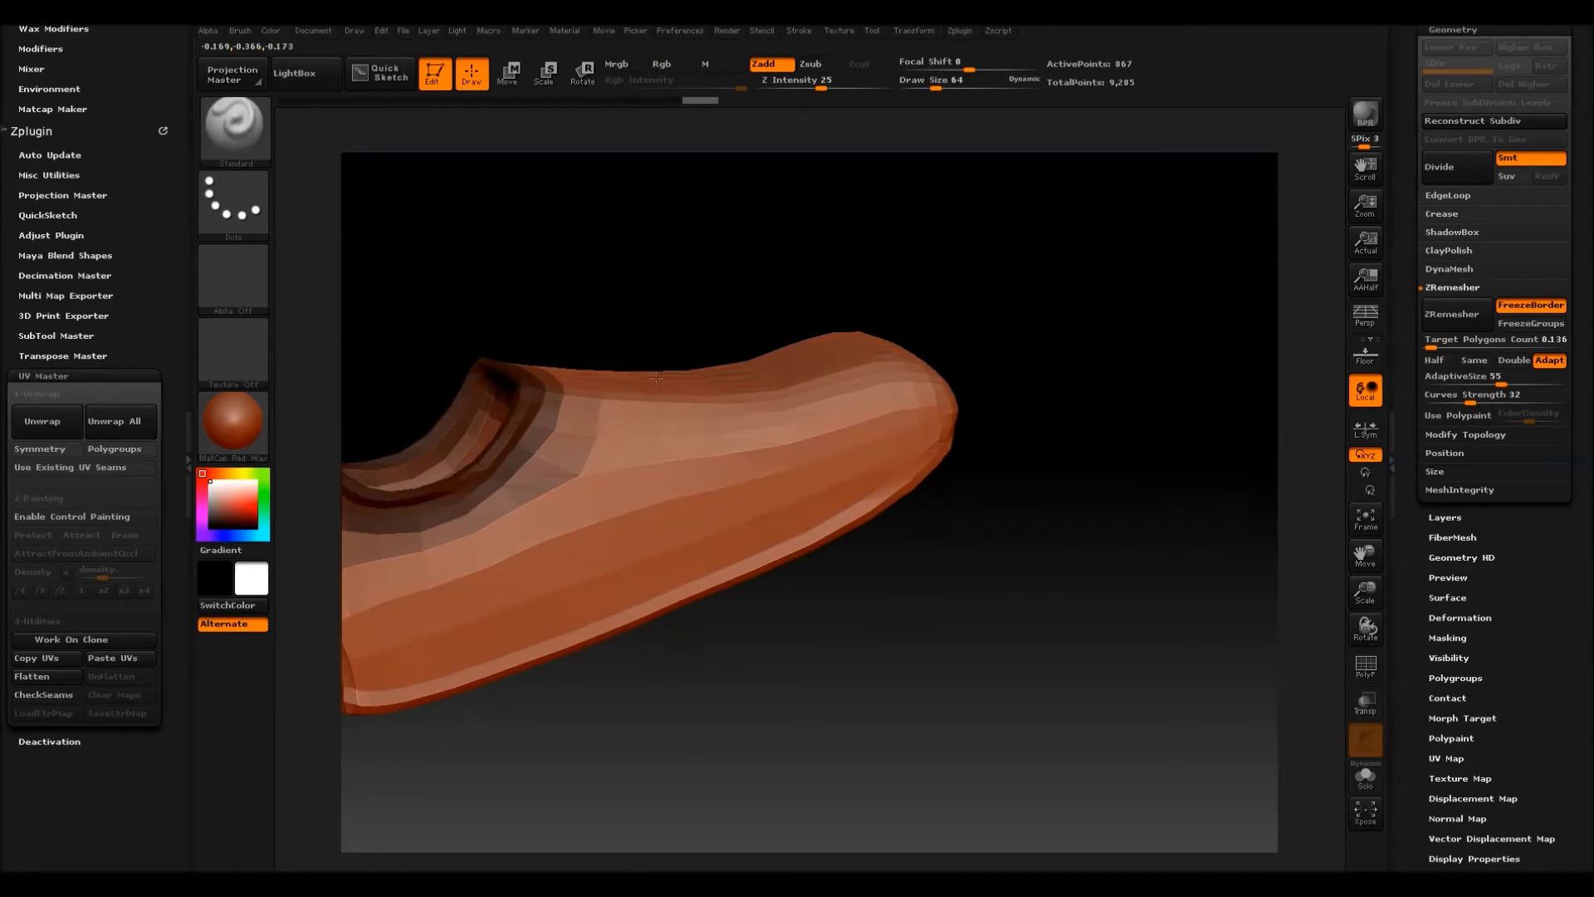
left_click_drag(1288, 466, 1146, 440)
mouse_move(730, 274)
left_mouse_down()
mouse_move(667, 376)
mouse_move(473, 448)
mouse_move(498, 481)
mouse_move(598, 465)
mouse_move(652, 377)
left_mouse_up()
left_click_drag(1068, 715, 1071, 608)
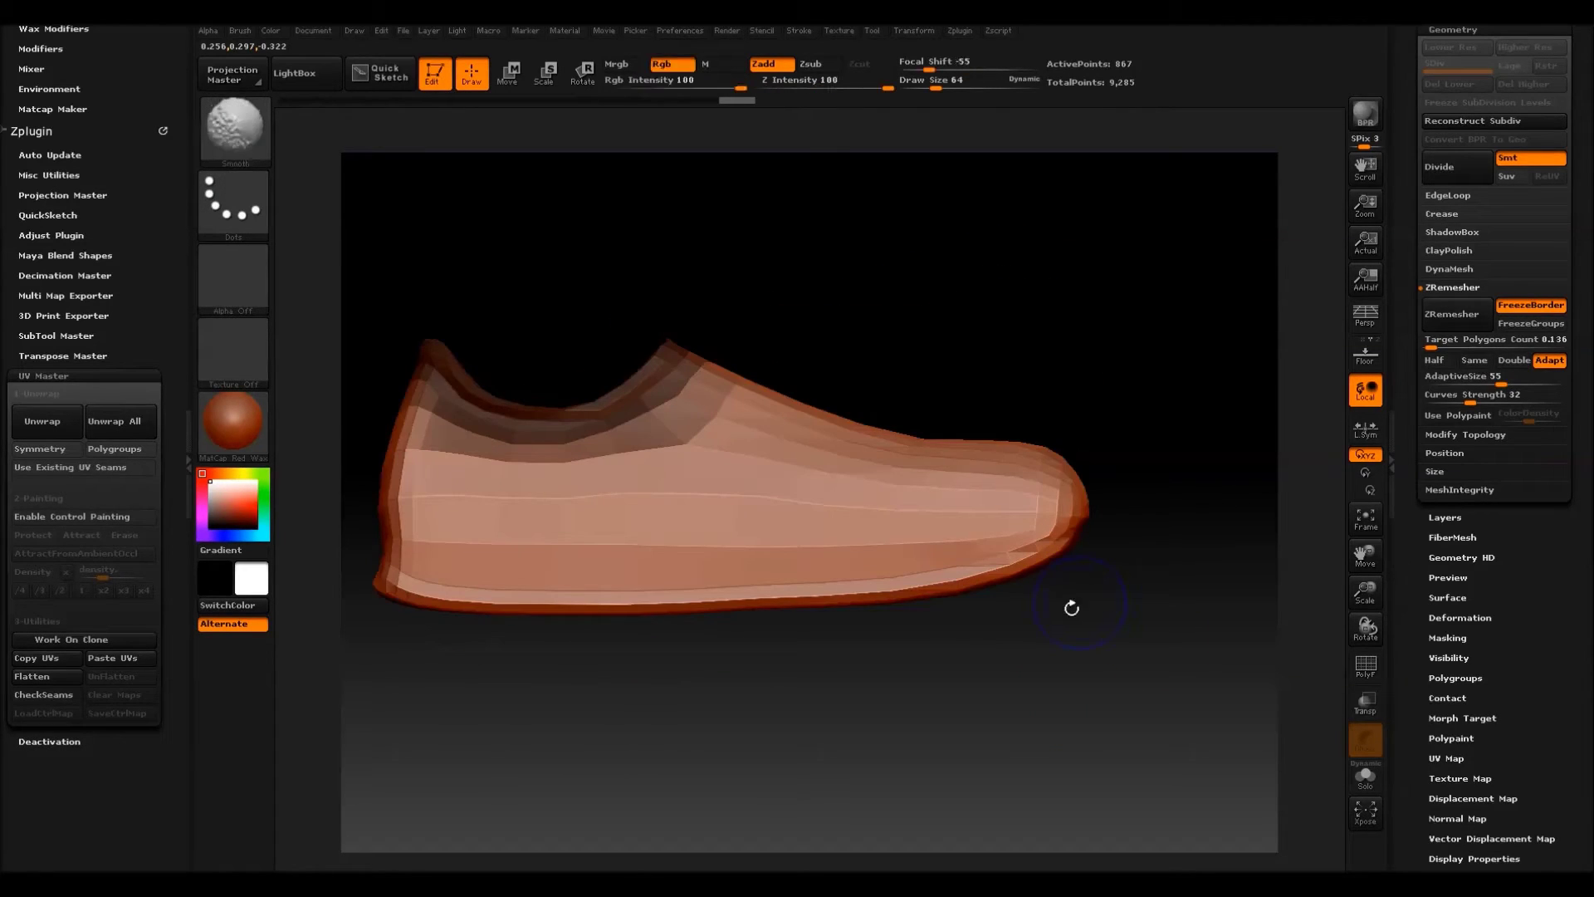
Mask the lower sole band from the heel around the toe on both sides.
mouse_move(381, 581)
left_mouse_down("ctrl")
mouse_move(630, 612)
mouse_move(1018, 569)
mouse_move(1067, 503)
mouse_move(1302, 680)
mouse_move(1337, 587)
mouse_move(1370, 556)
mouse_move(1080, 565)
left_mouse_up("ctrl")
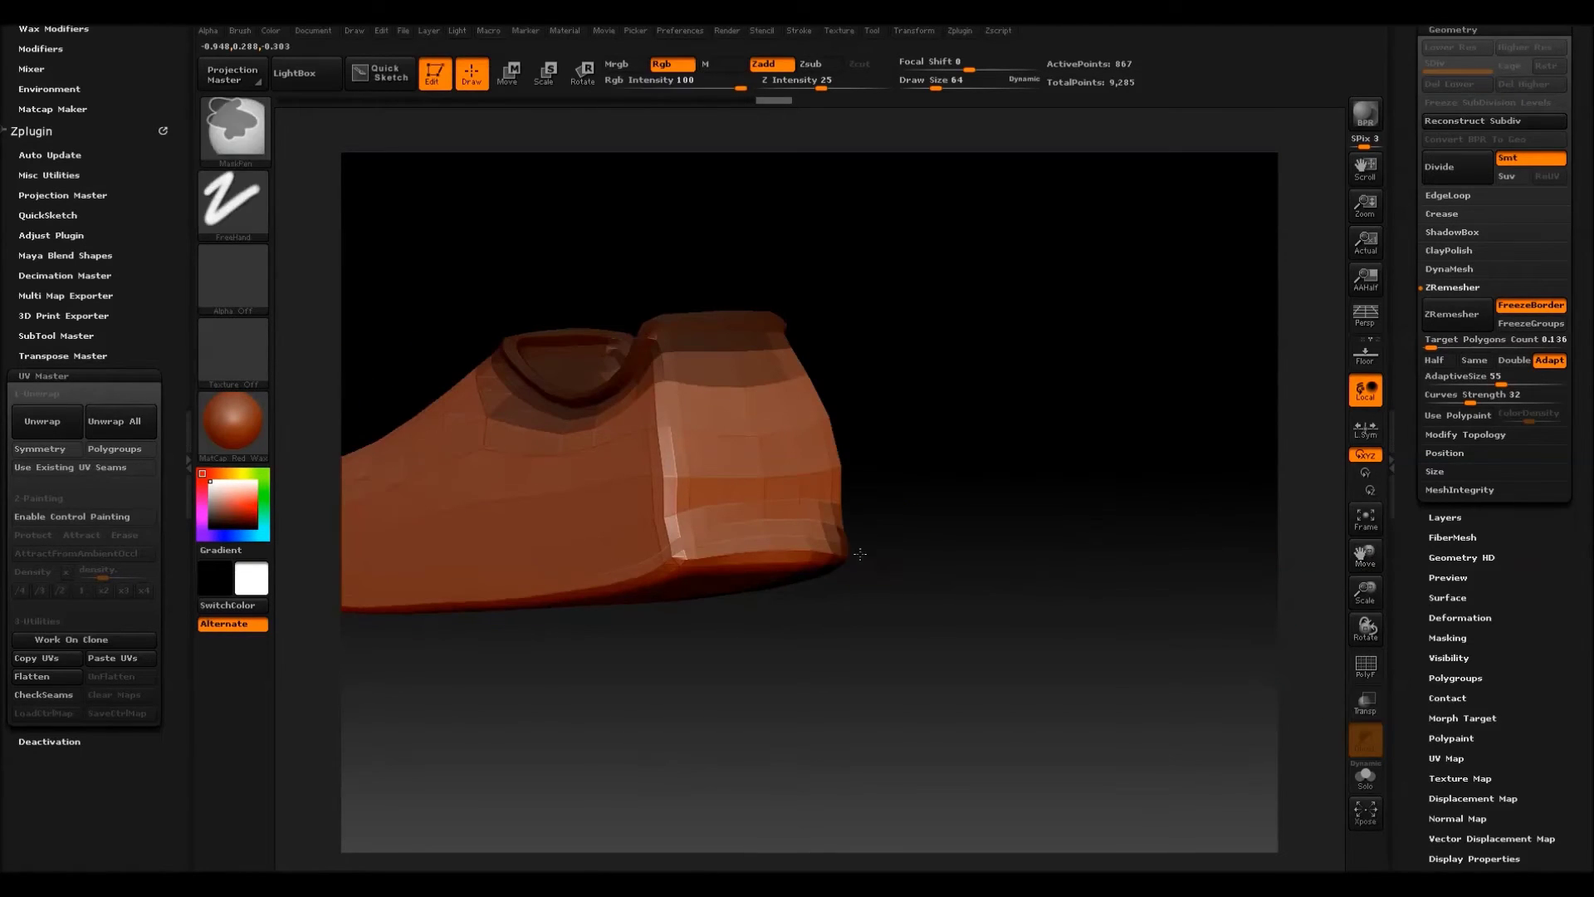
left_click_drag(860, 554, 565, 594, "ctrl")
left_click_drag(1363, 588, 1195, 629)
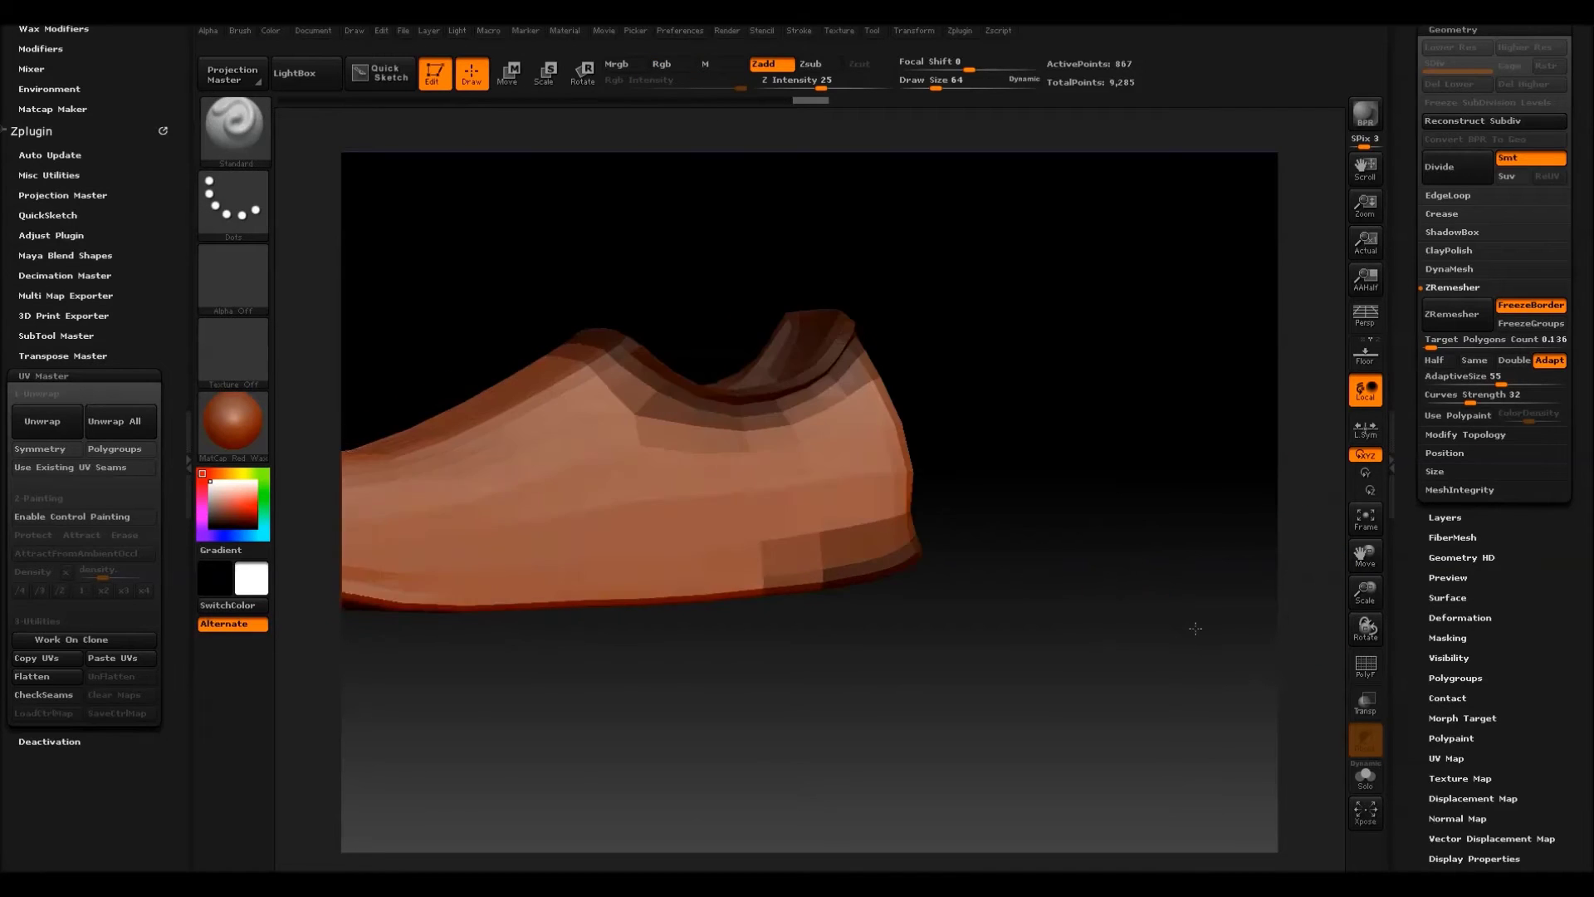
left_click_drag(1367, 555, 1577, 540)
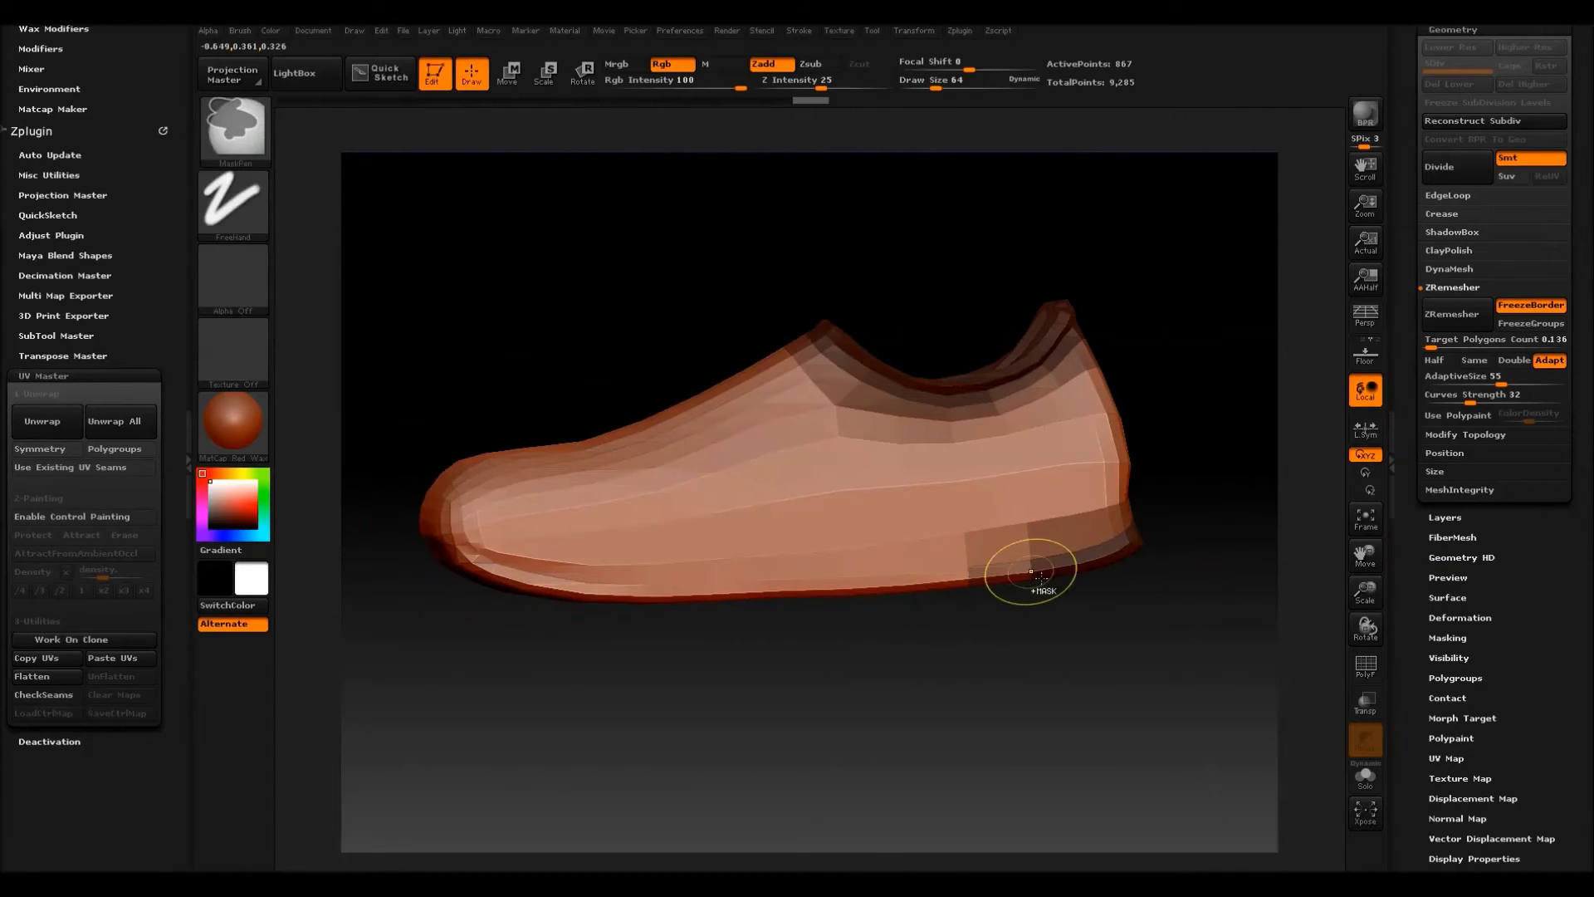
mouse_move(1031, 572)
left_mouse_down("ctrl")
mouse_move(686, 630)
mouse_move(564, 626)
mouse_move(480, 570)
mouse_move(638, 617)
mouse_move(766, 623)
mouse_move(588, 603)
left_mouse_up("ctrl")
mouse_move(438, 645)
left_mouse_down()
mouse_move(536, 619)
mouse_move(755, 490)
mouse_move(819, 502)
left_mouse_up()
mouse_move(914, 631)
left_mouse_down()
mouse_move(1238, 564)
mouse_move(1163, 540)
left_mouse_up()
key("ctrl")
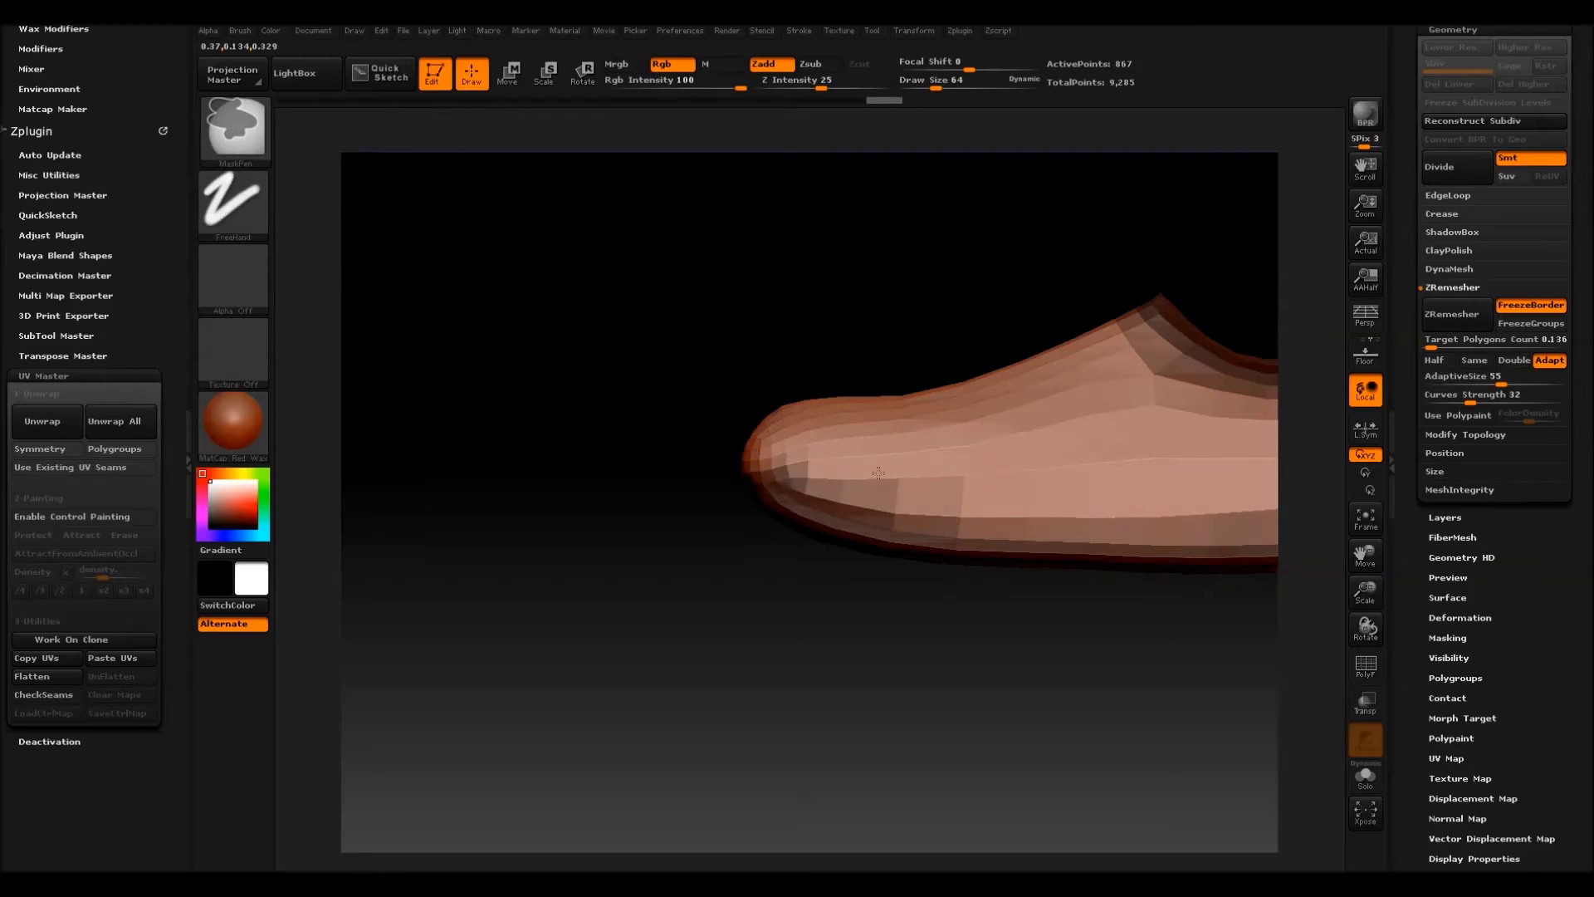
left_click_drag(1366, 553, 765, 516)
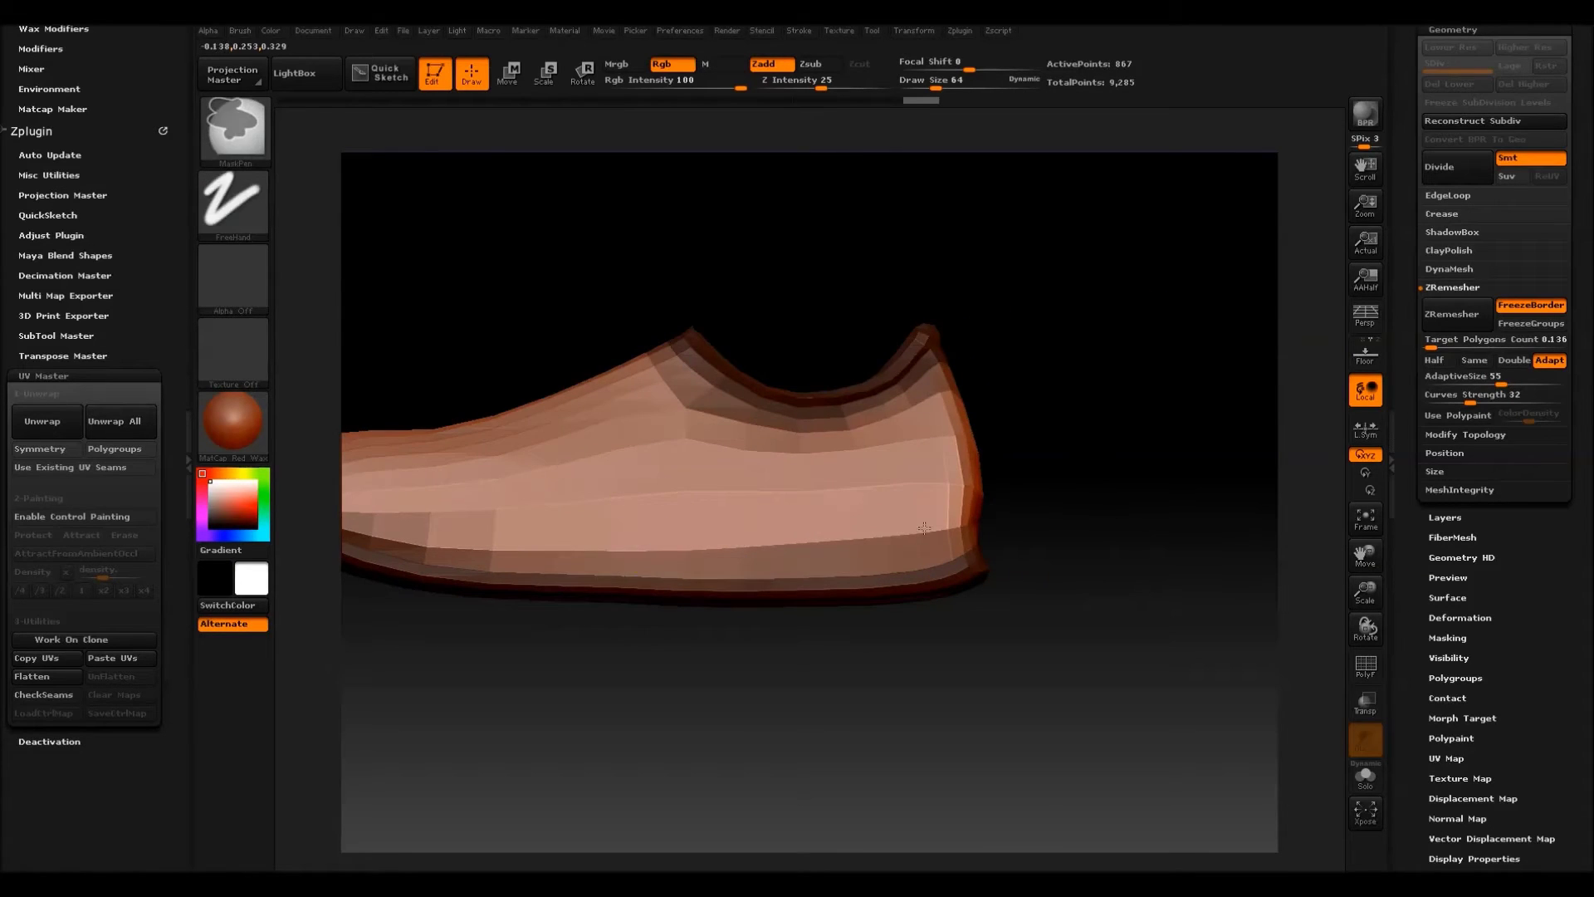
left_click_drag(1068, 516, 1032, 498, "shift")
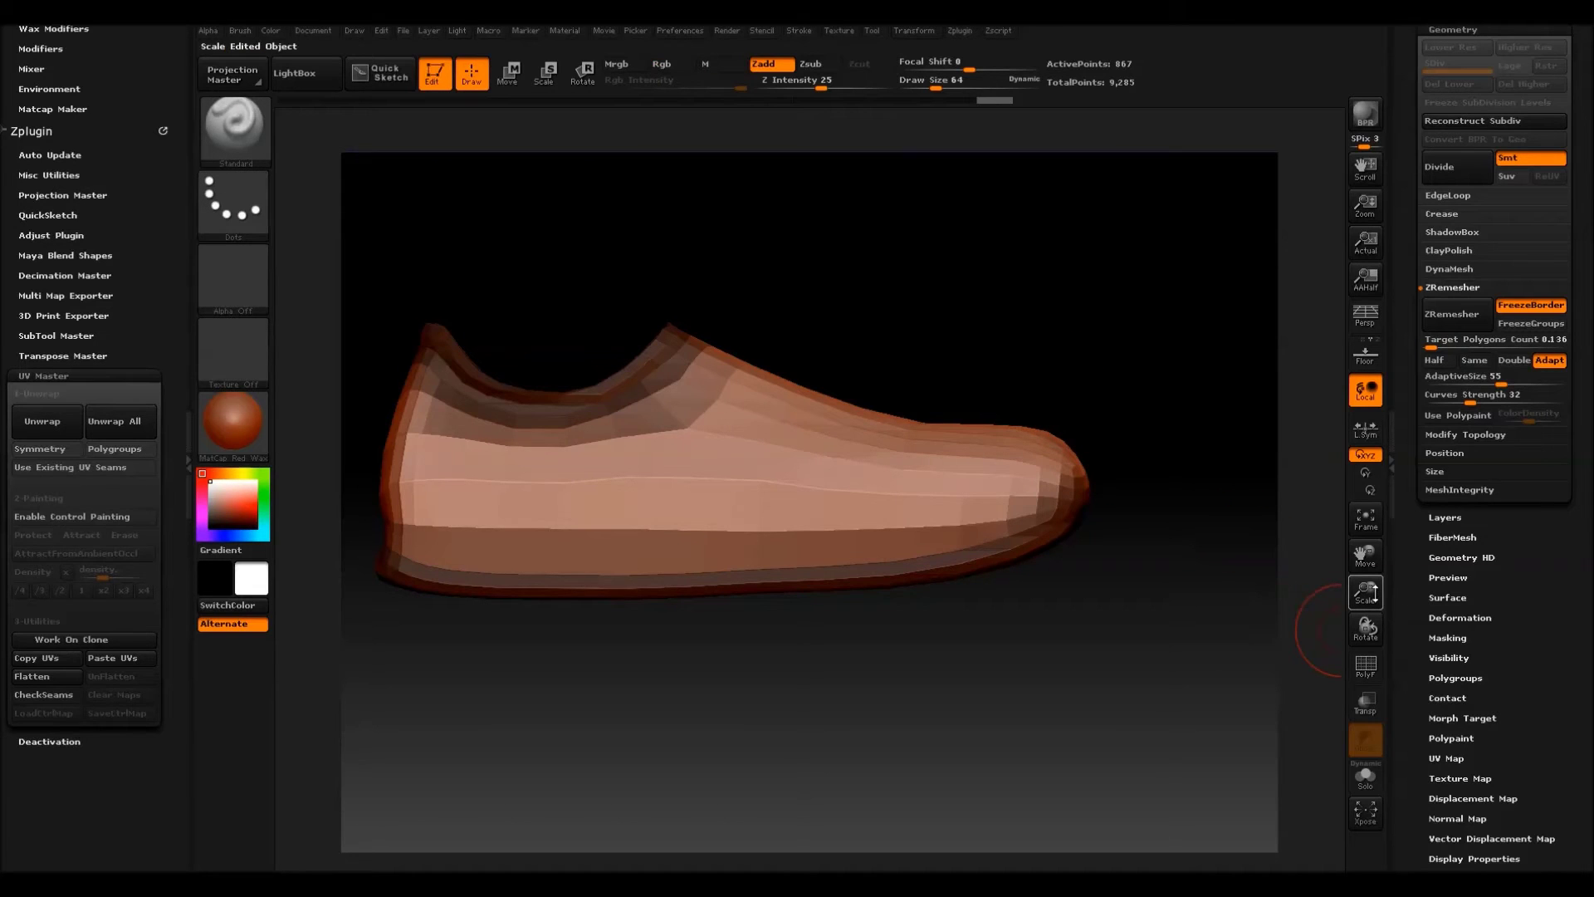
left_click_drag(1369, 595, 1424, 659)
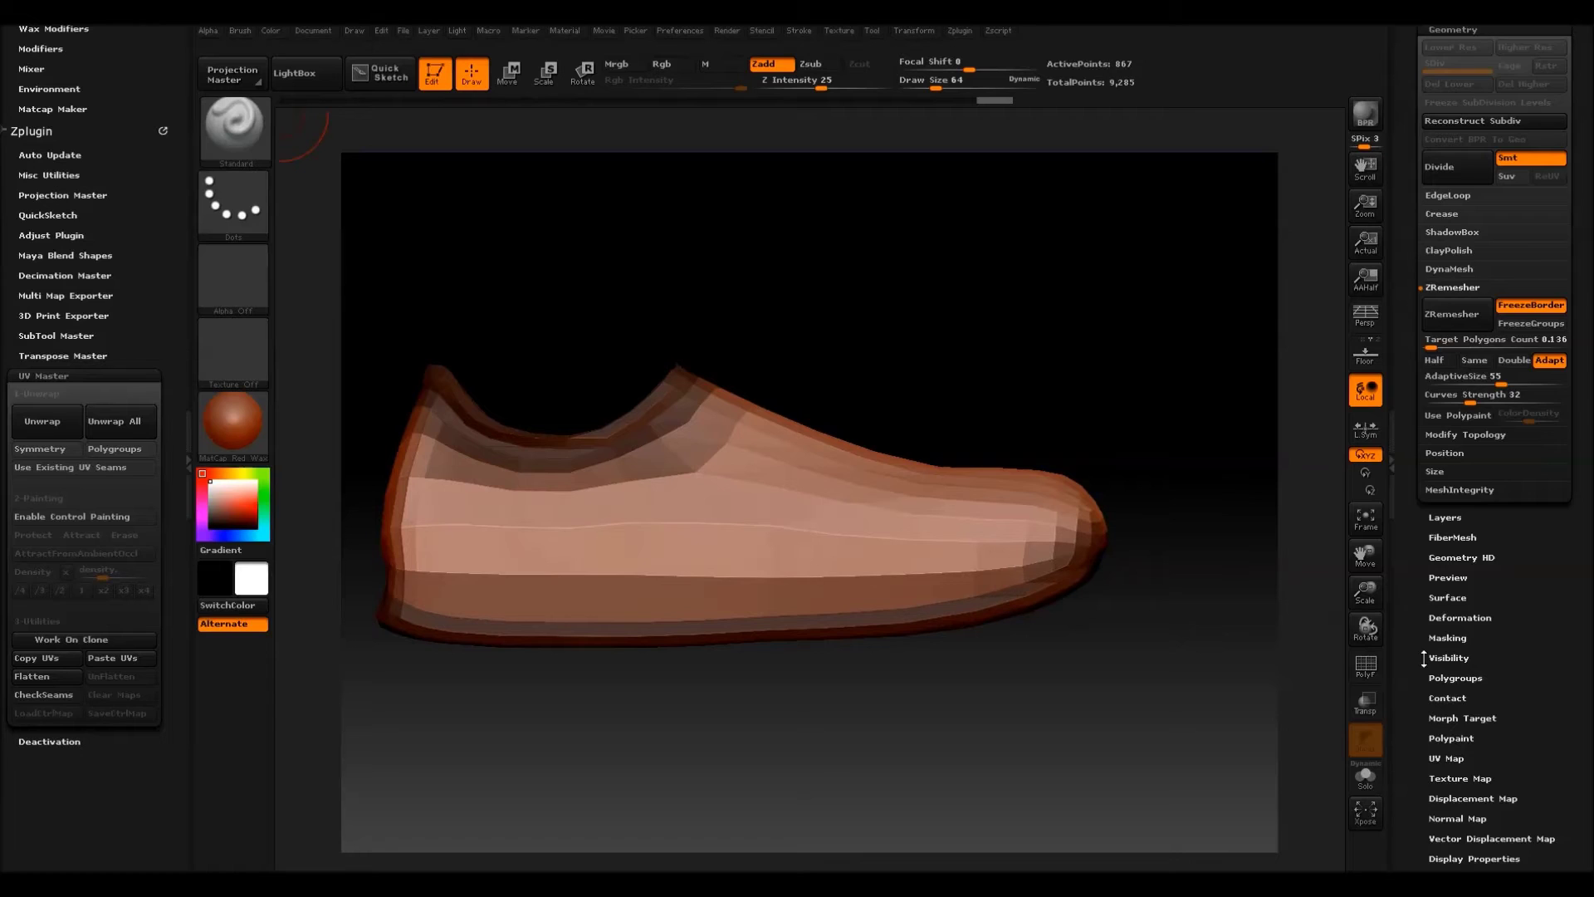
left_click_drag(1549, 770, 1527, 558)
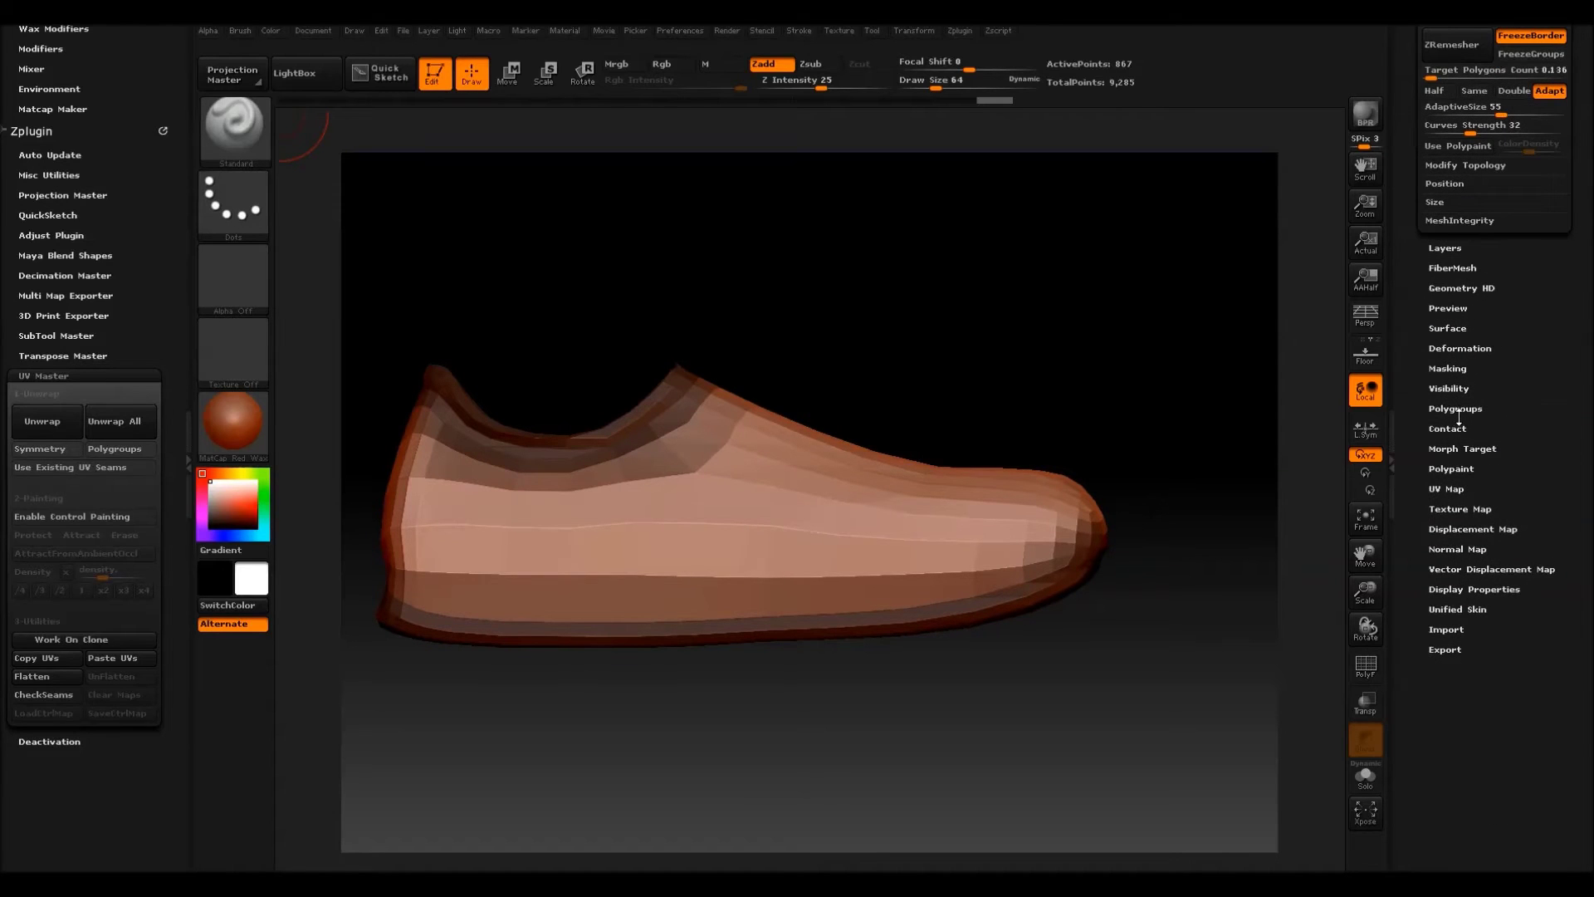
Group the masked collar and sole into their own polygroup, then clear the mask.
left_click(1364, 668)
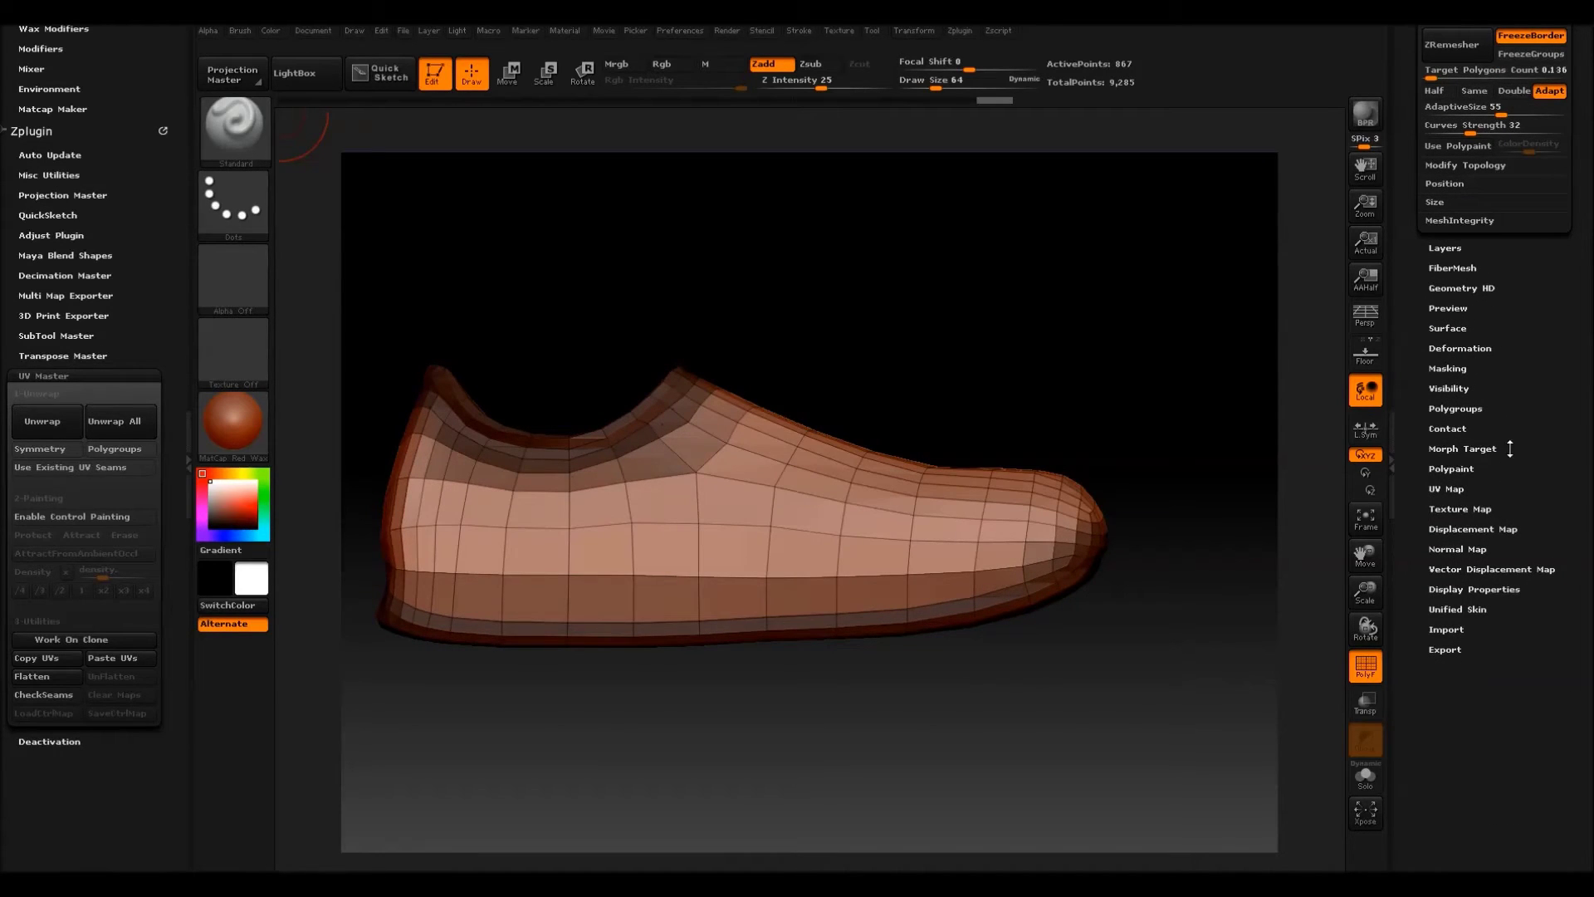
left_click(1474, 411)
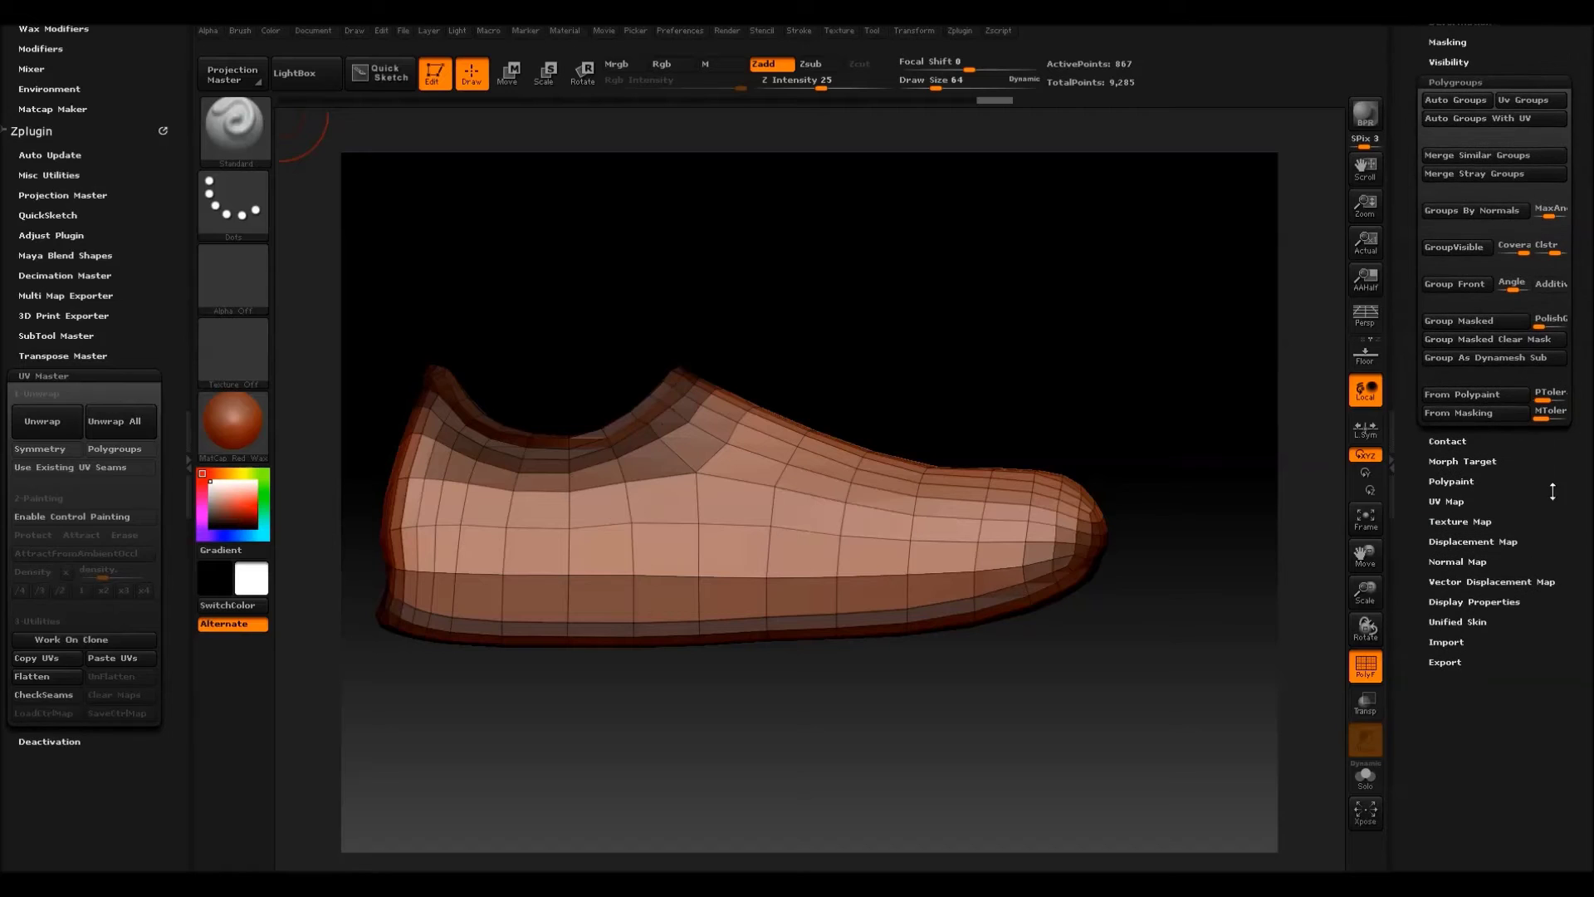
left_click(1451, 318)
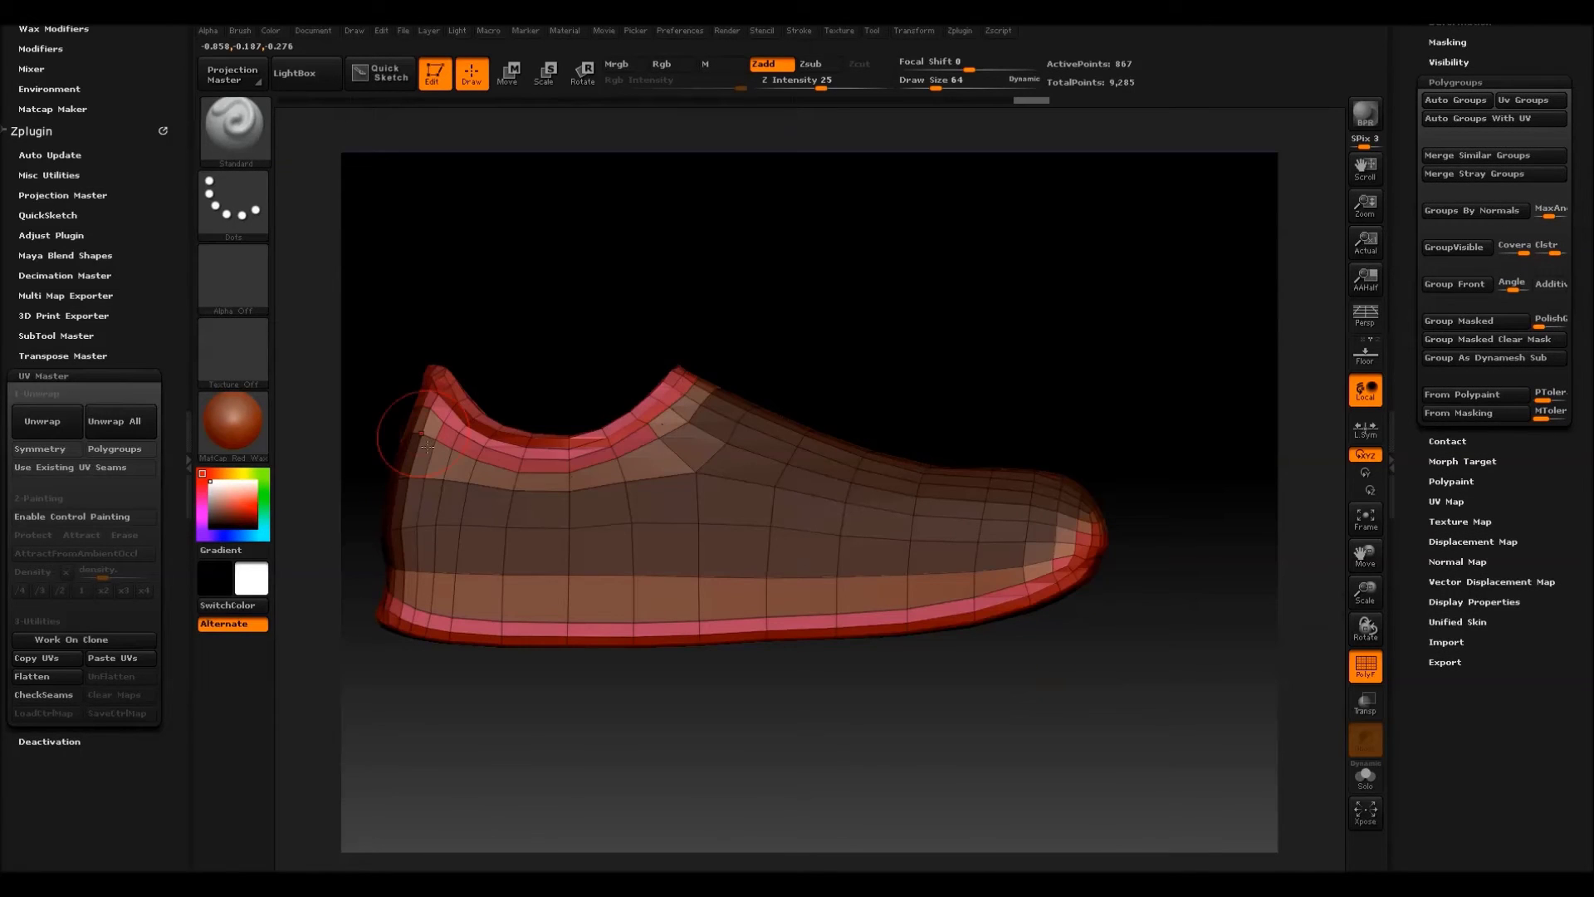
left_click(1353, 672)
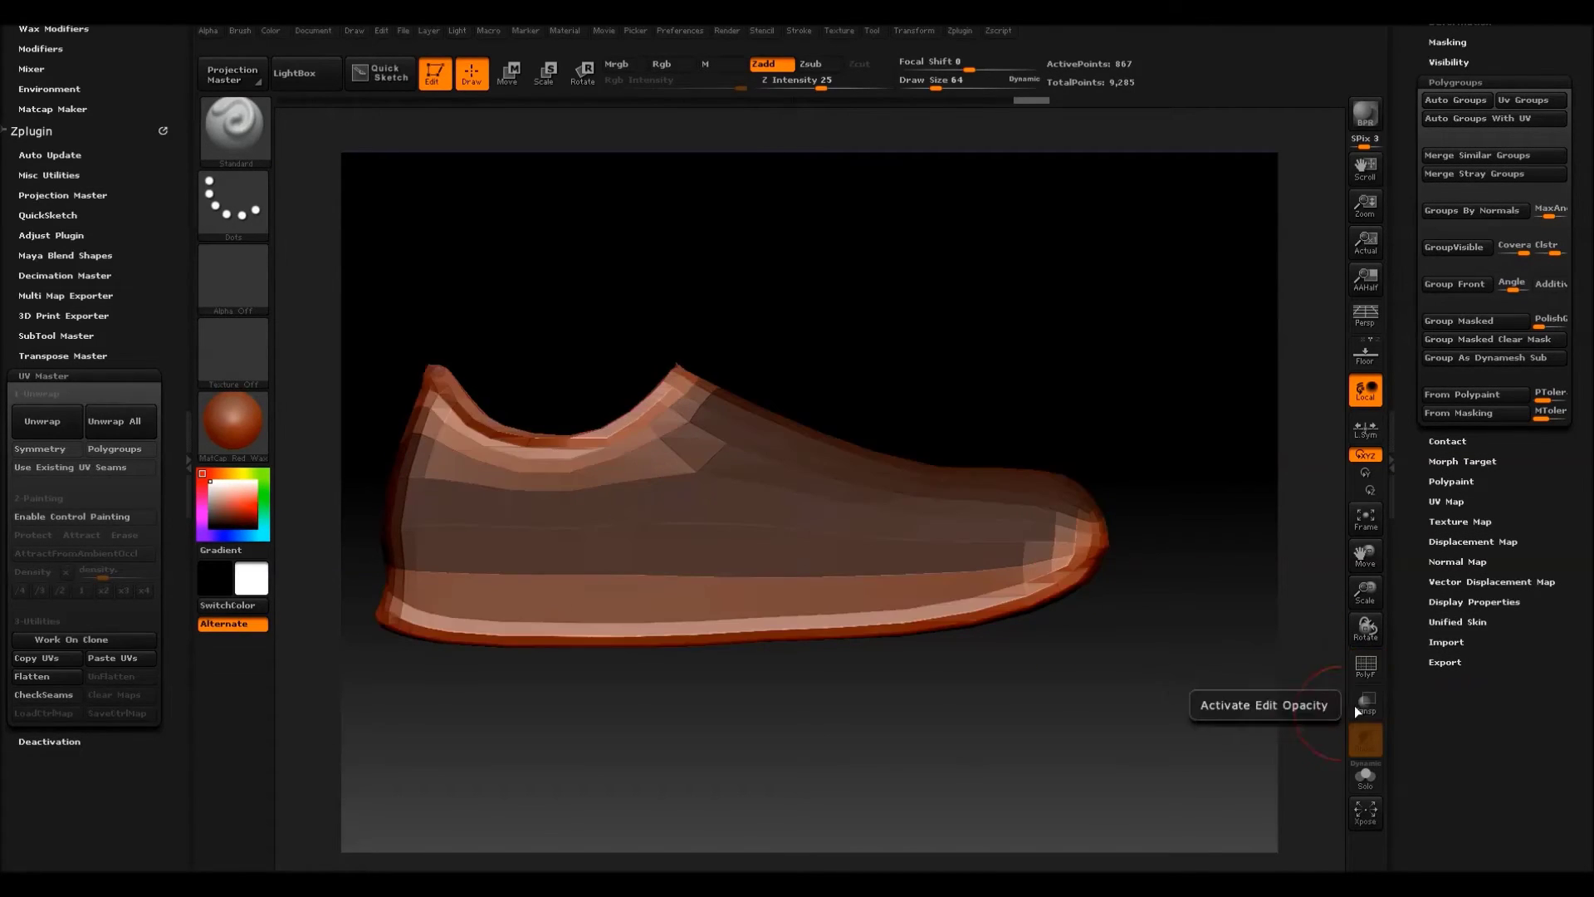
left_click(668, 321, "ctrl")
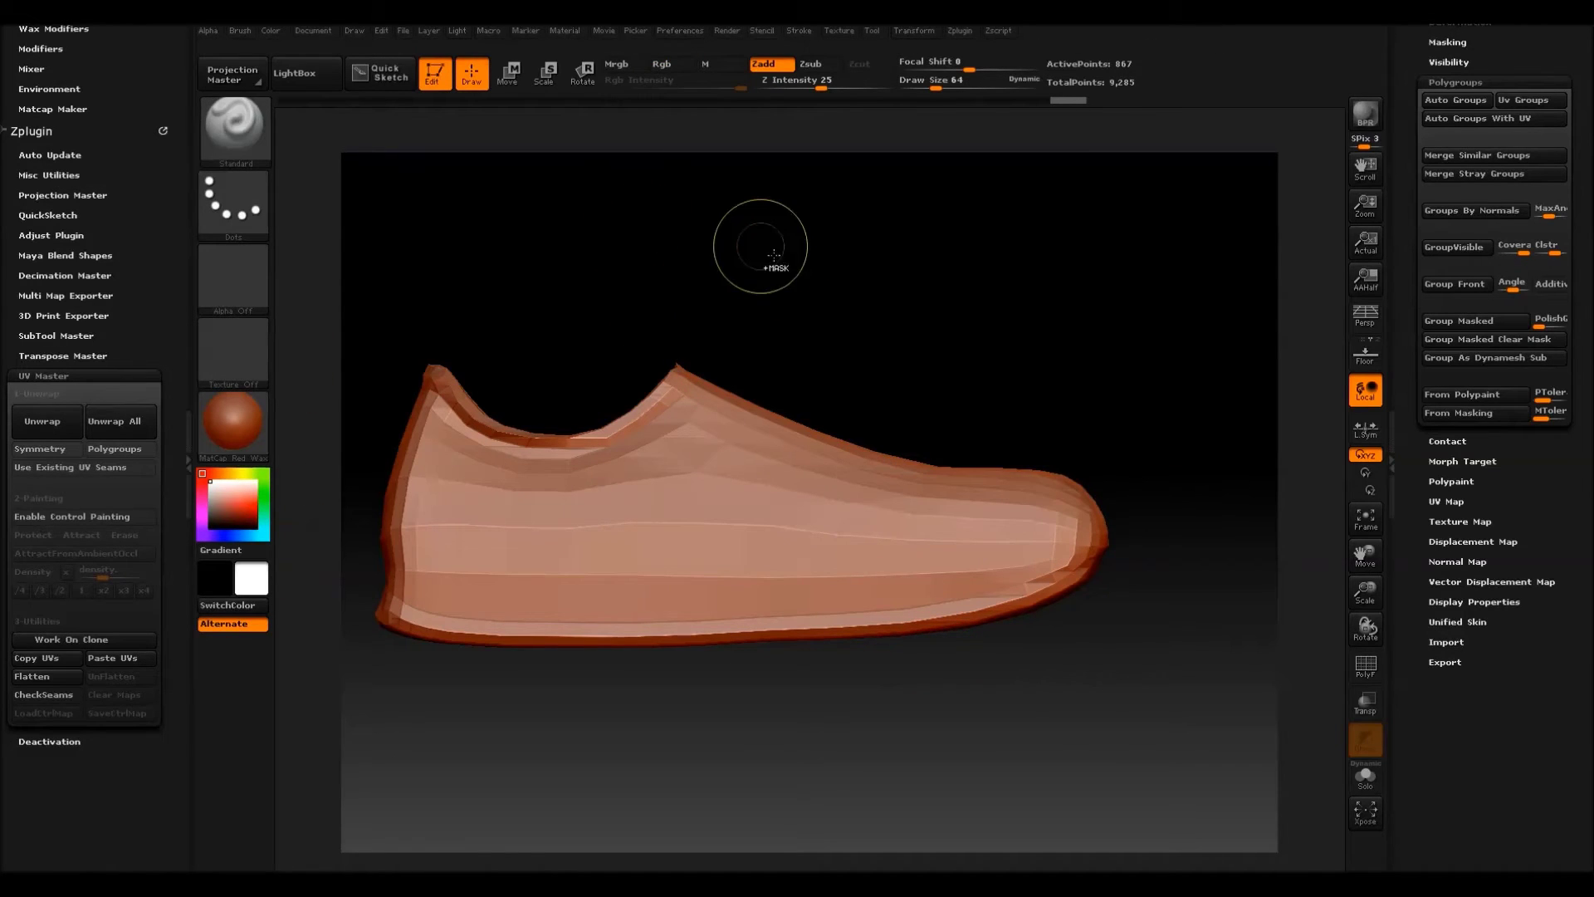
key("ctrl")
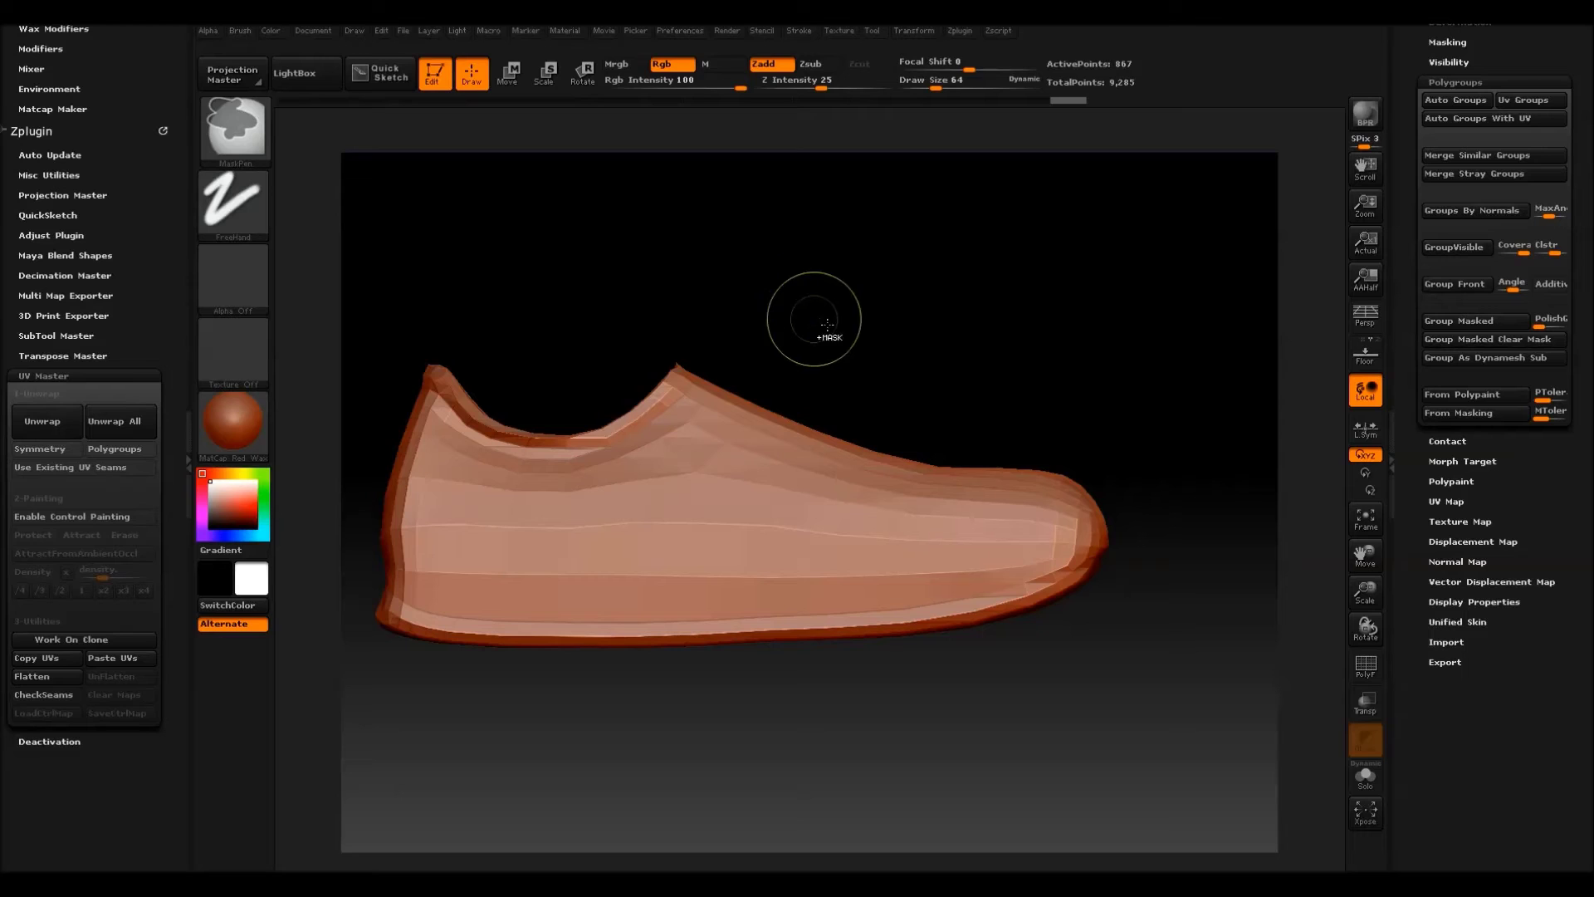
Unwrap shoe1 with UV Master Polygroups on into five islands, flatten to inspect, then UnFlatten.
left_click(107, 459)
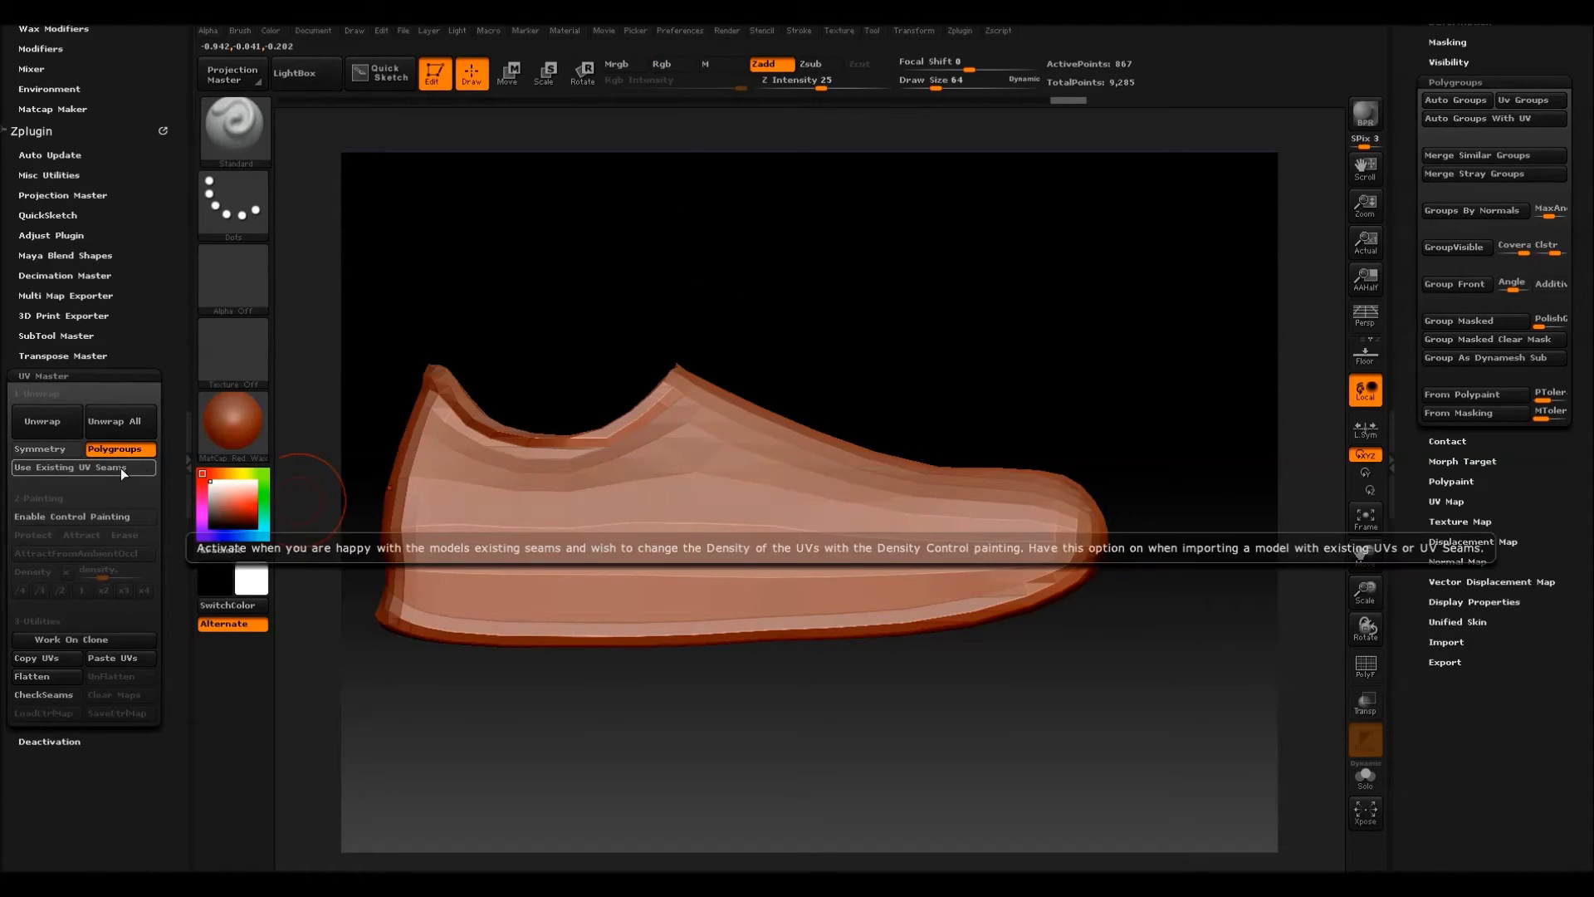
left_click(25, 429)
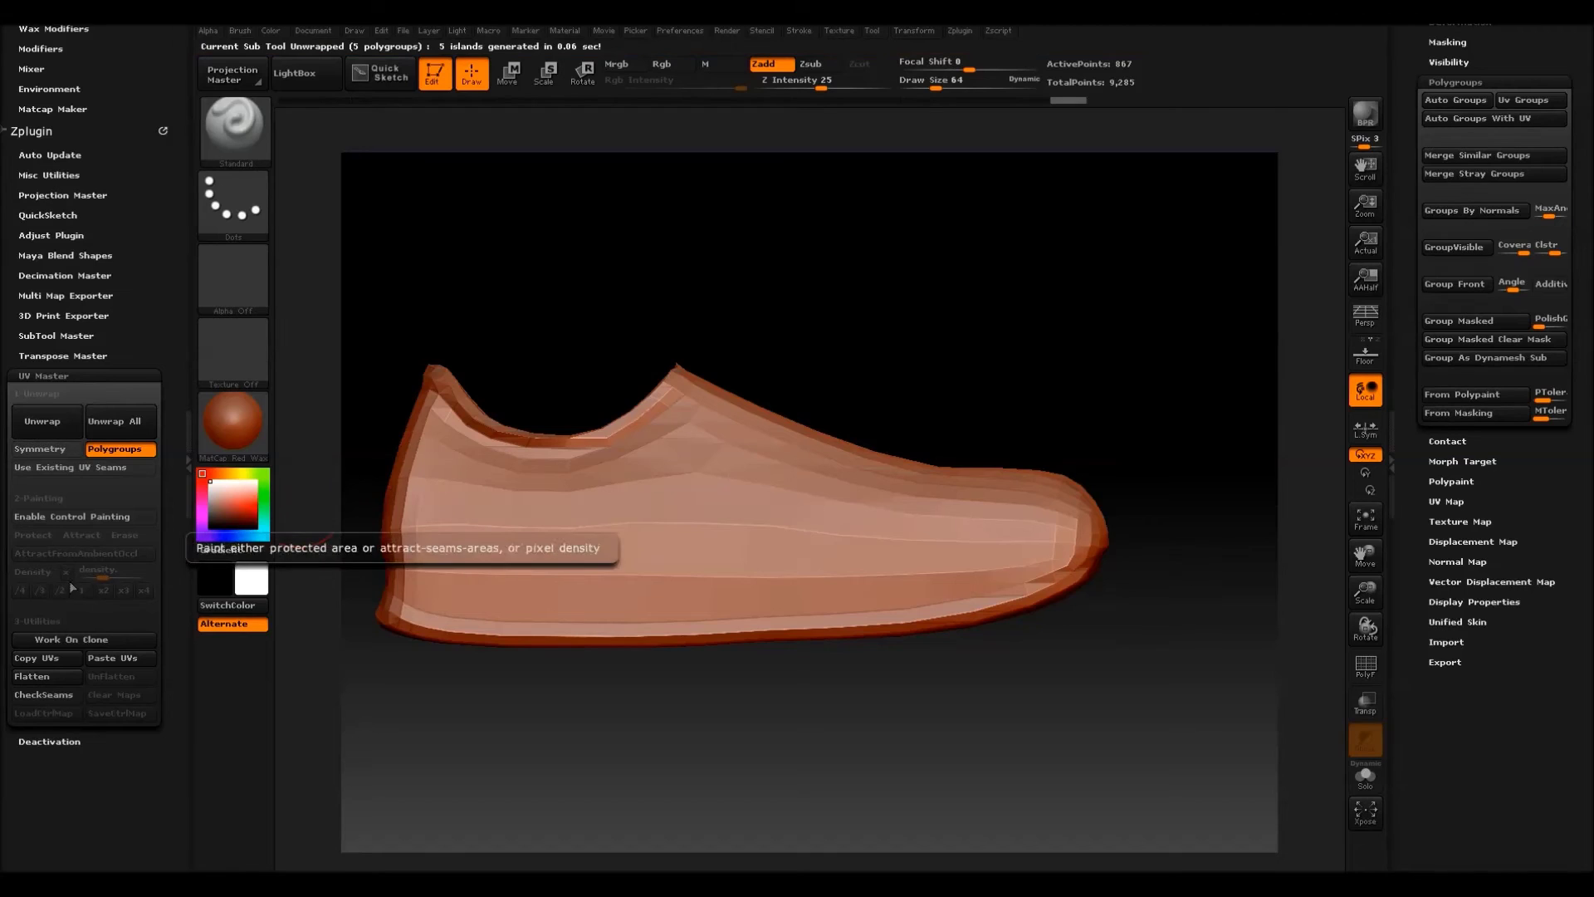
left_click(35, 676)
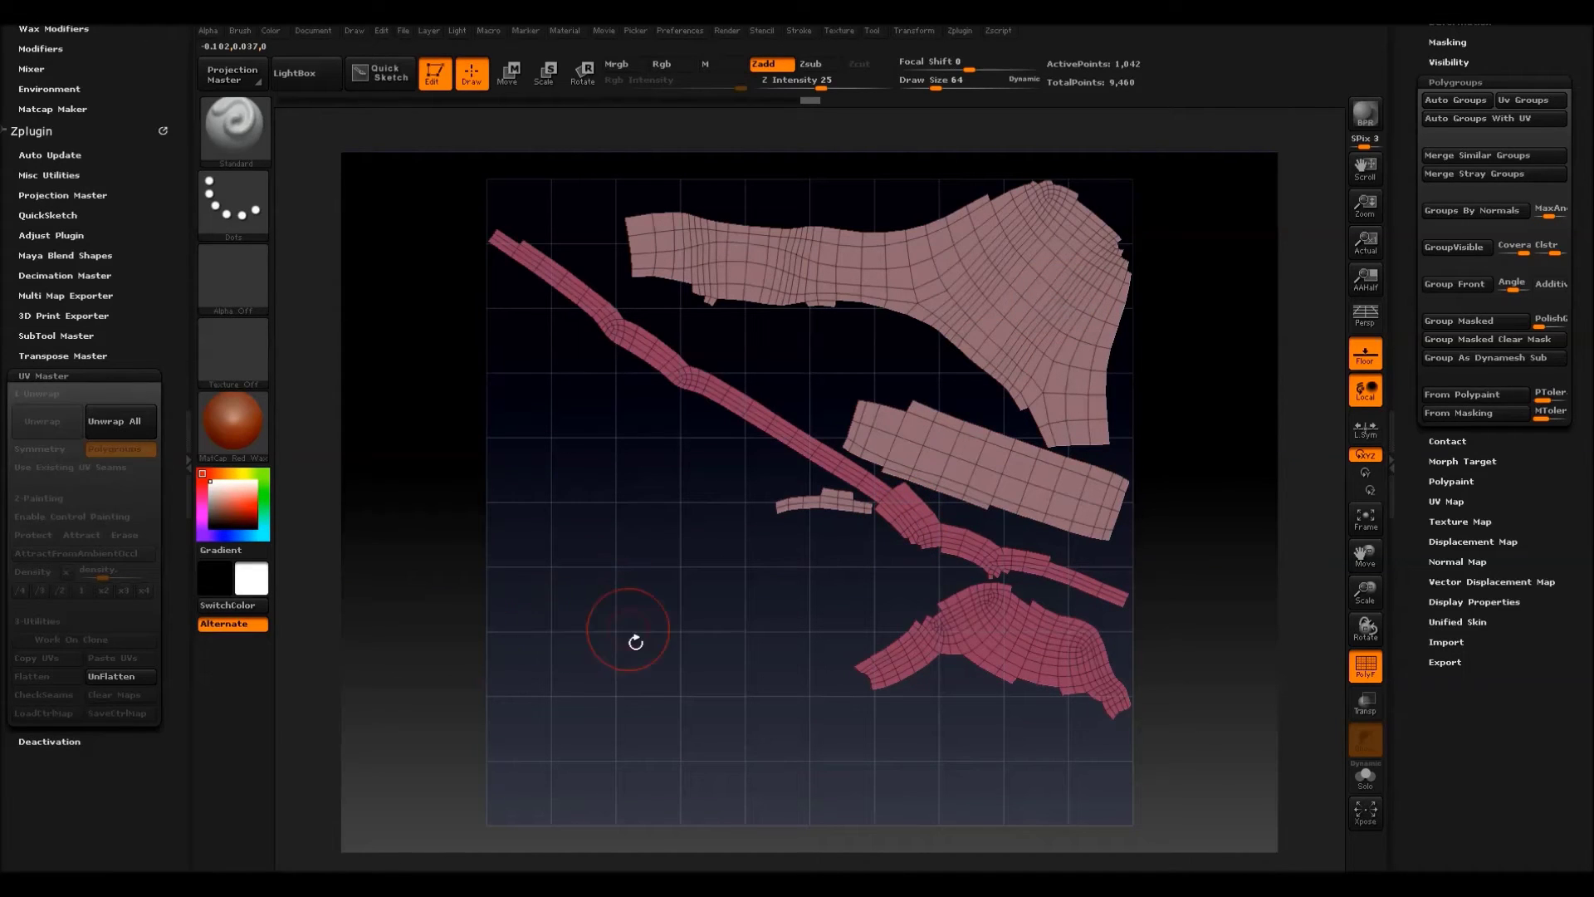
left_click(110, 675)
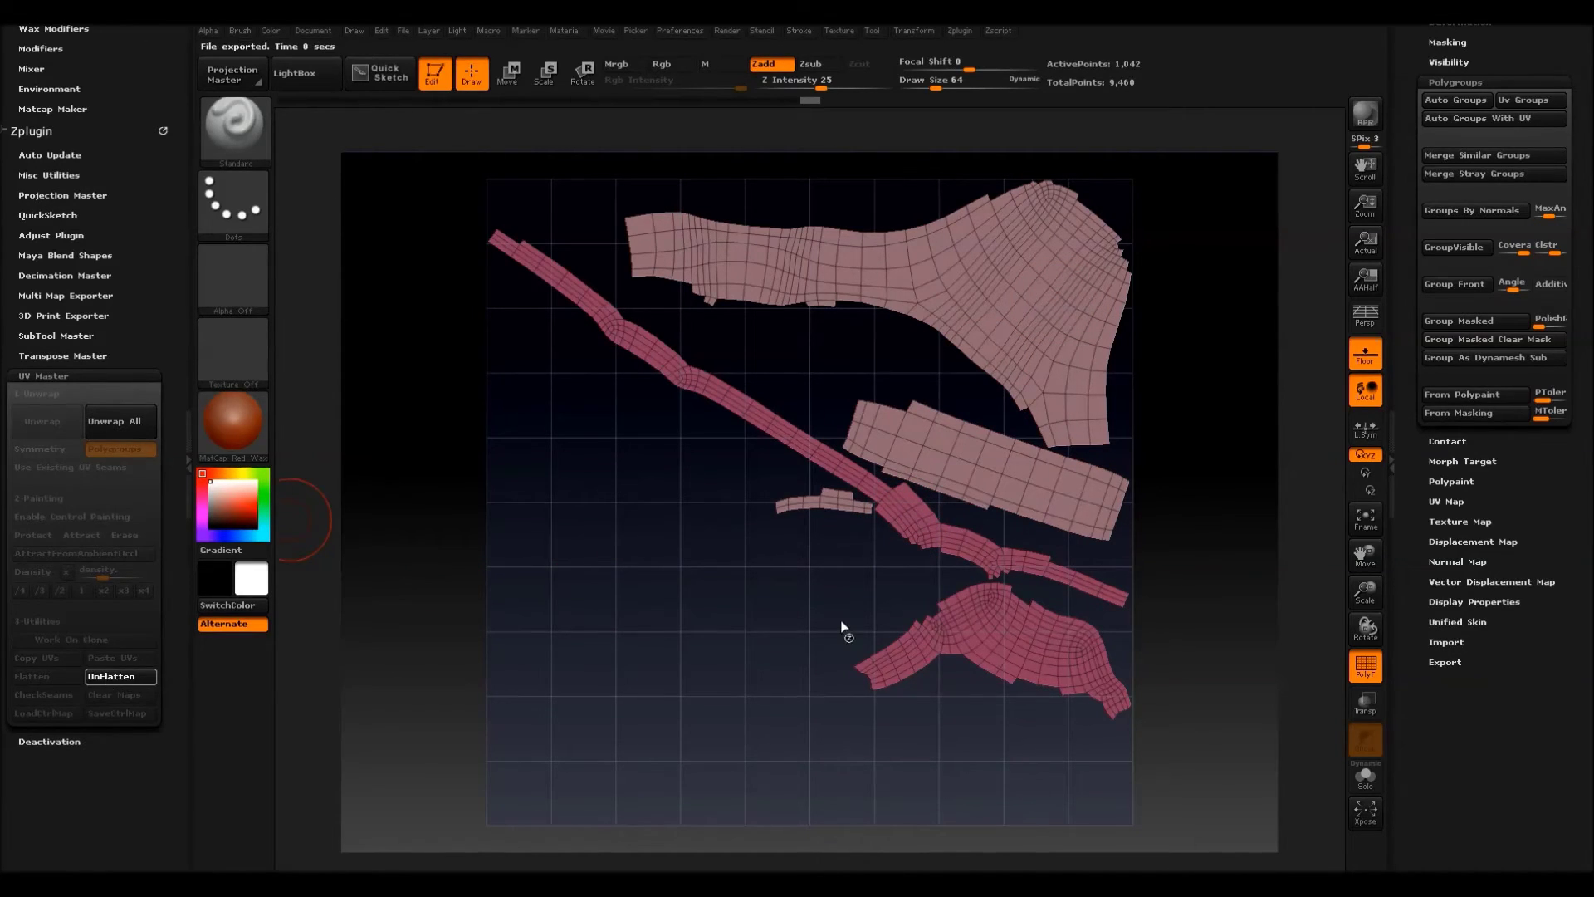
Re-unwrap shoe1 with Polygroups off as one UV island, inspect it flattened, then UnFlatten.
left_click(115, 448)
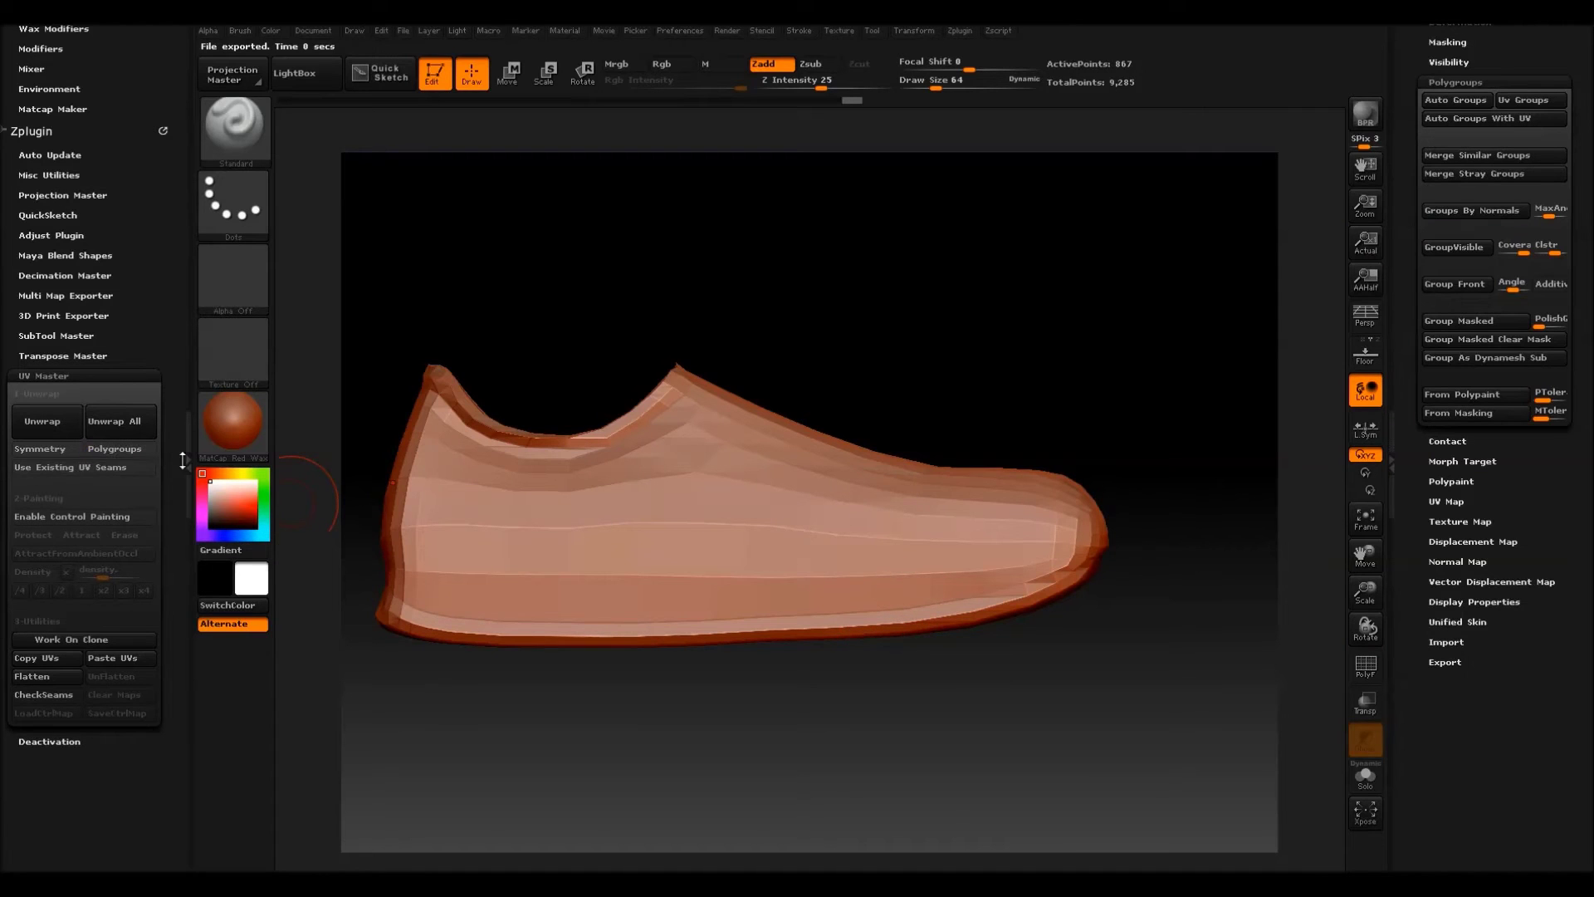
left_click(43, 425)
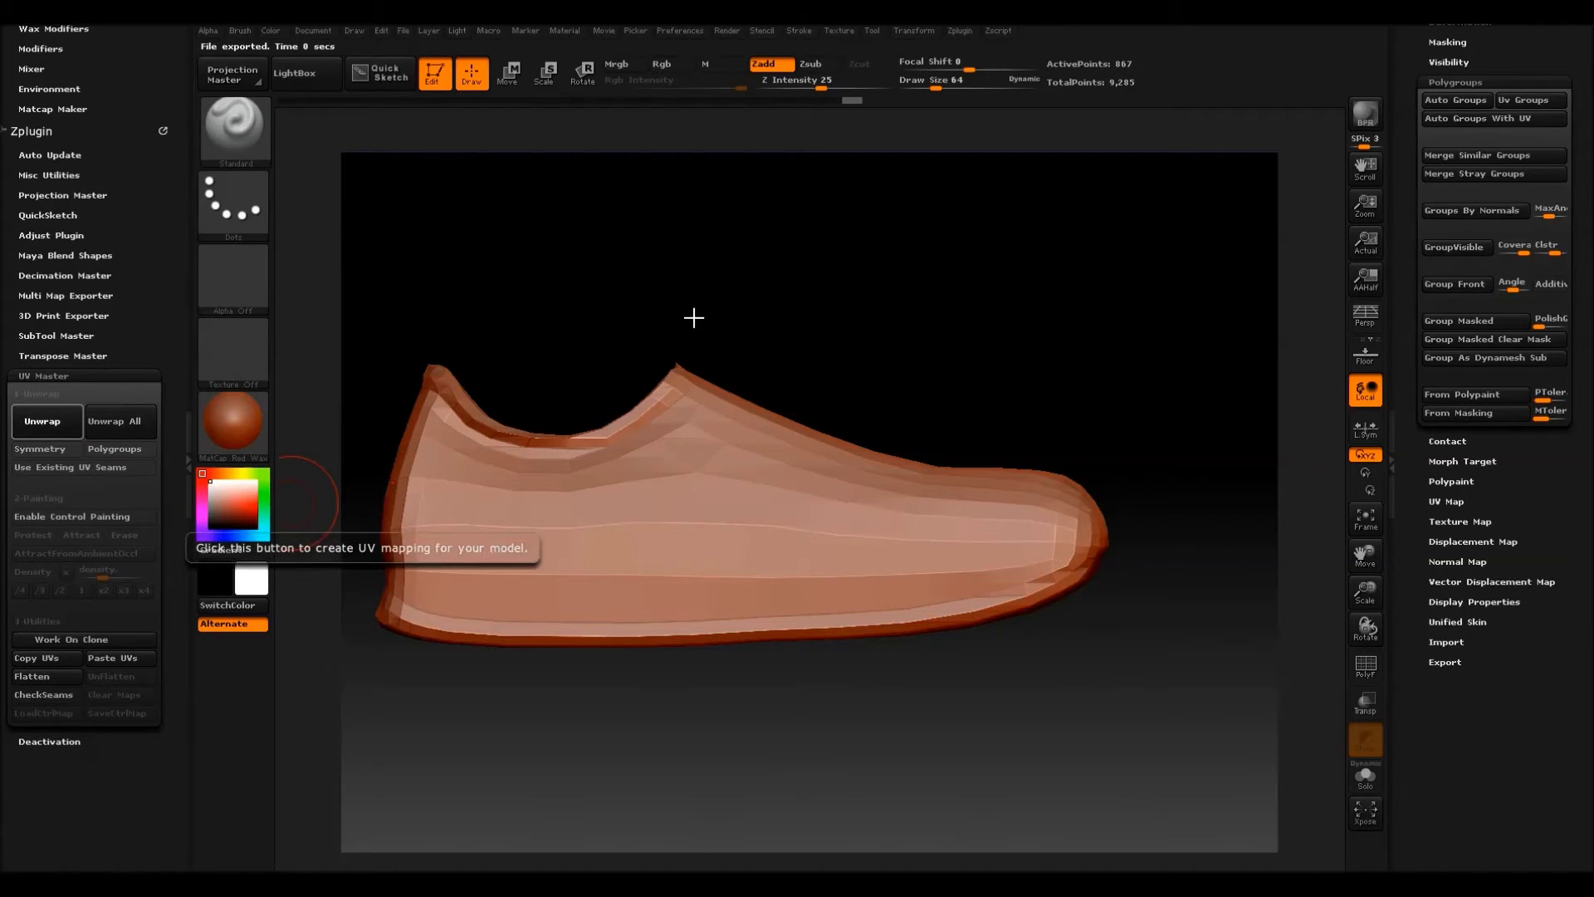
left_click(48, 676)
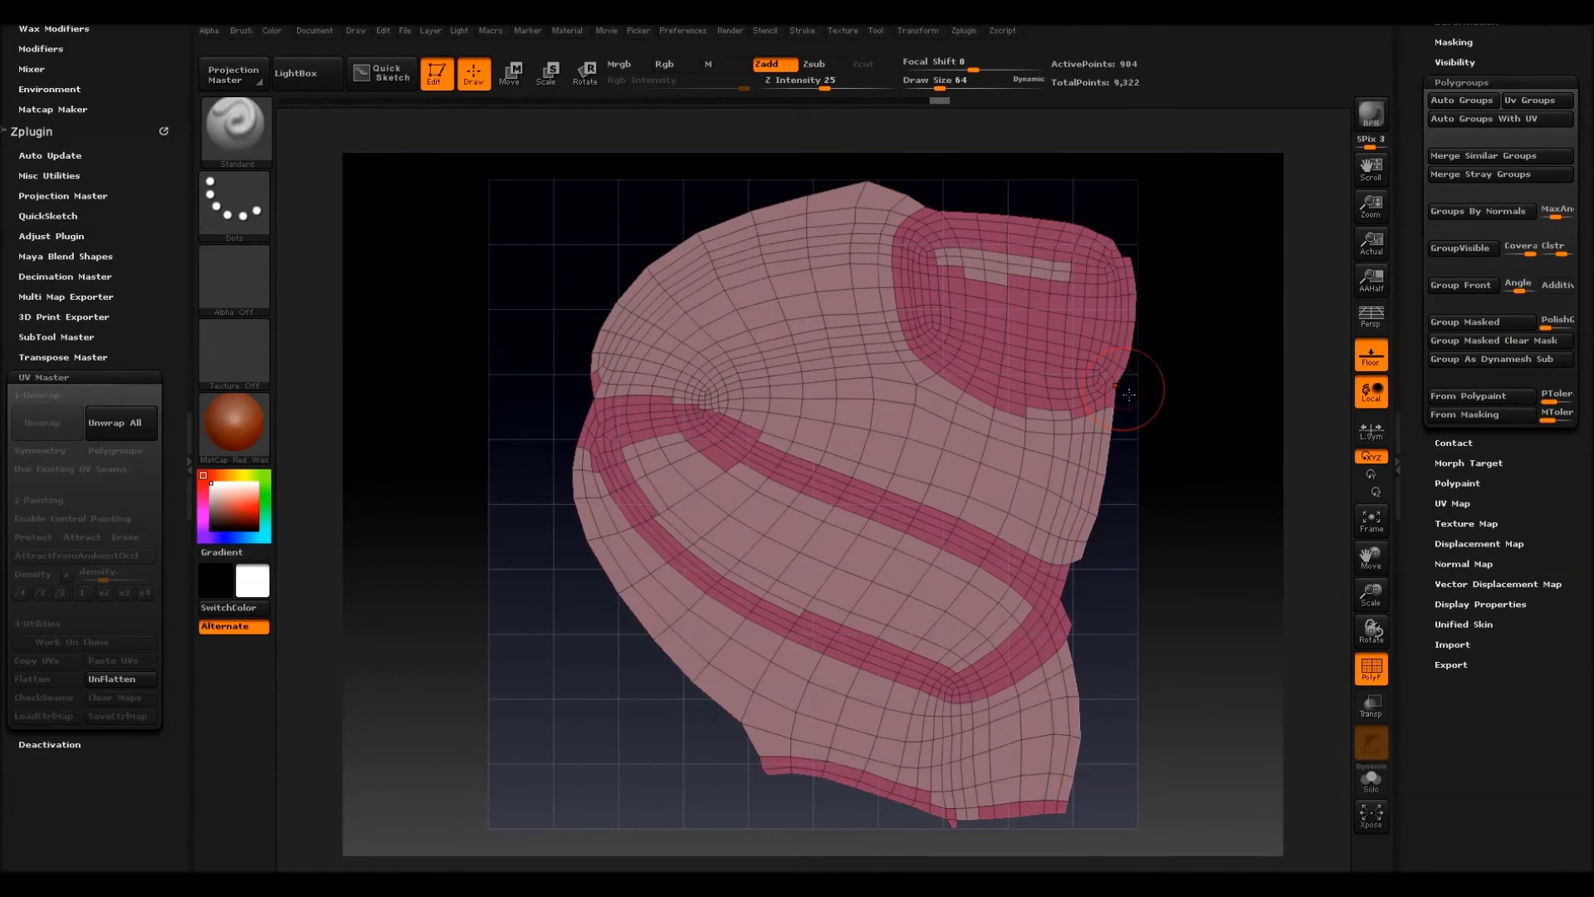
left_click_drag(587, 494, 583, 370)
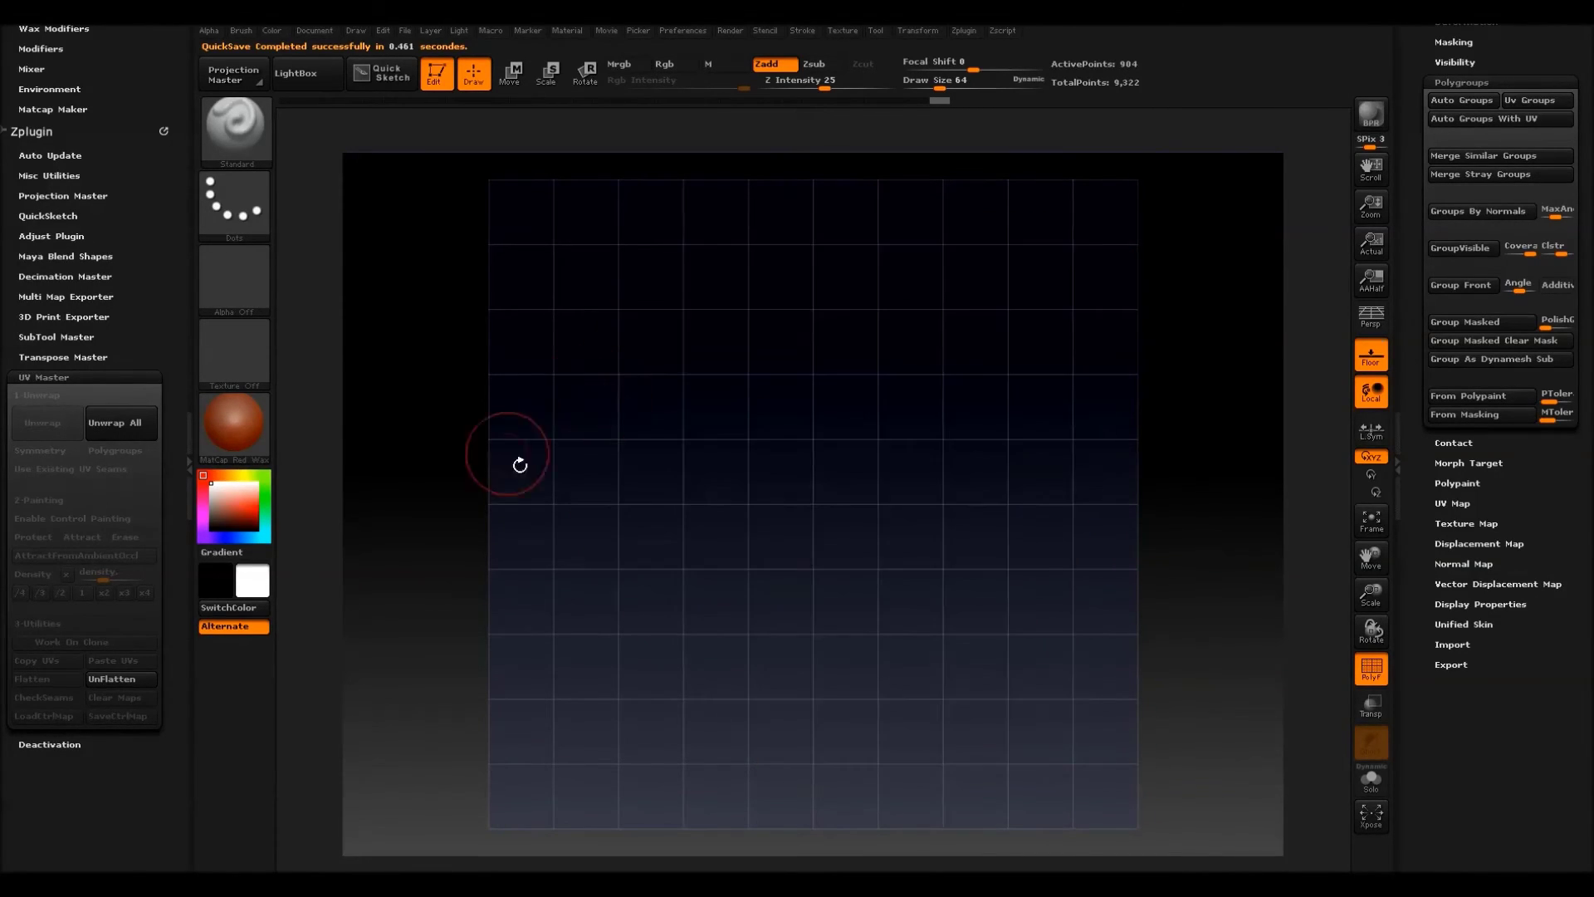
left_click(121, 680)
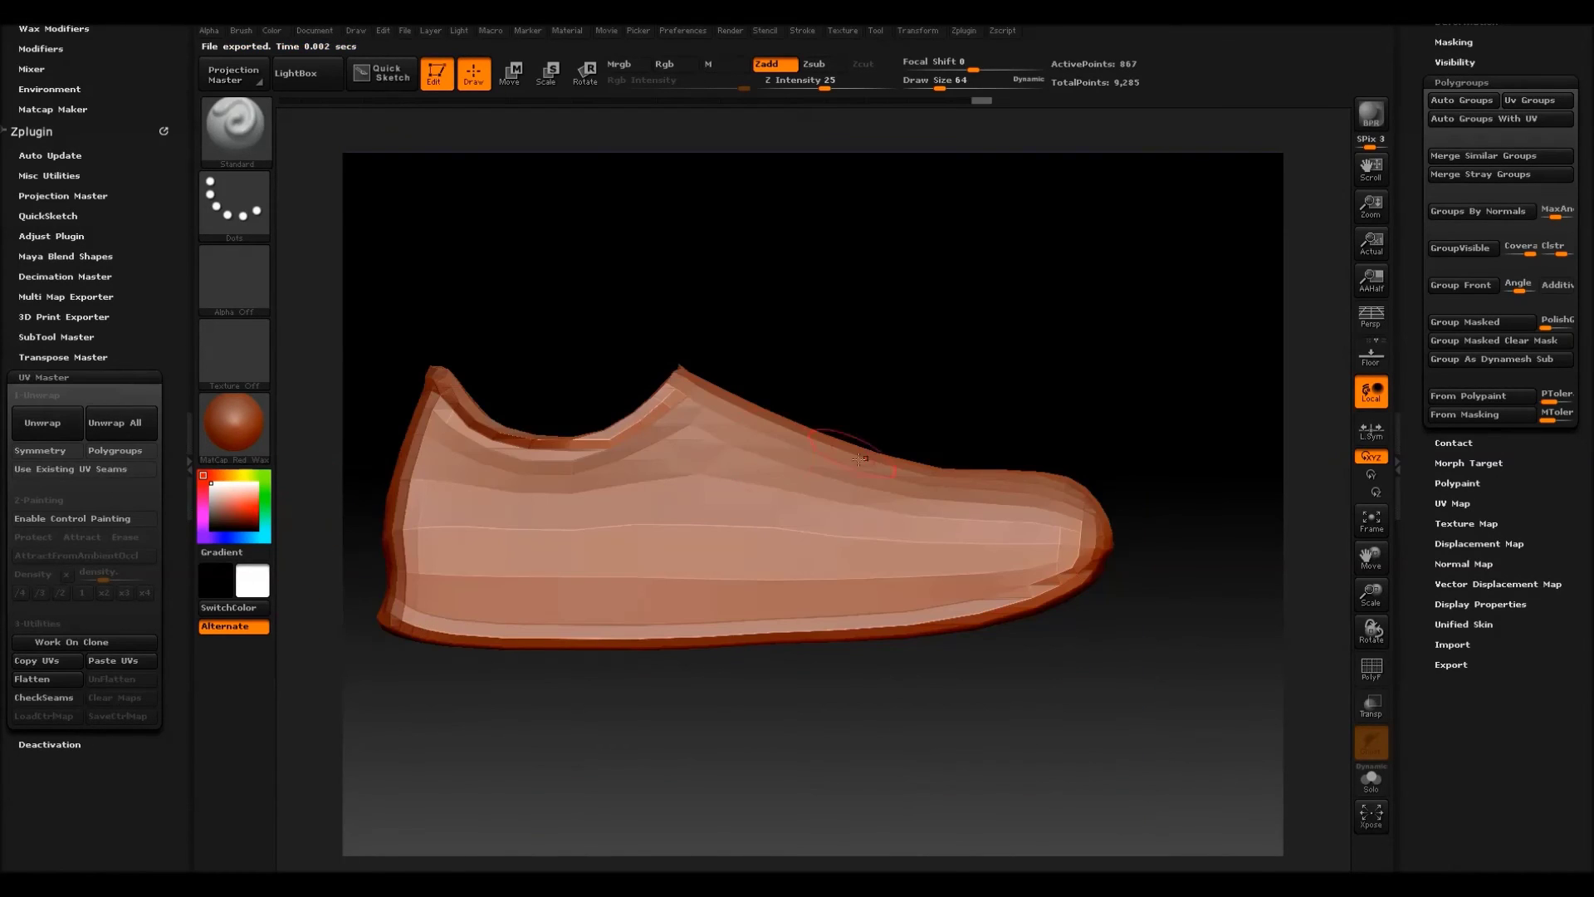
Inspect the 867-point low-poly shoe with its wireframe on, then collapse the UV Master options.
left_click_drag(1046, 316, 1140, 354)
left_click_drag(1371, 558, 1474, 571)
left_click_drag(1150, 327, 1329, 535)
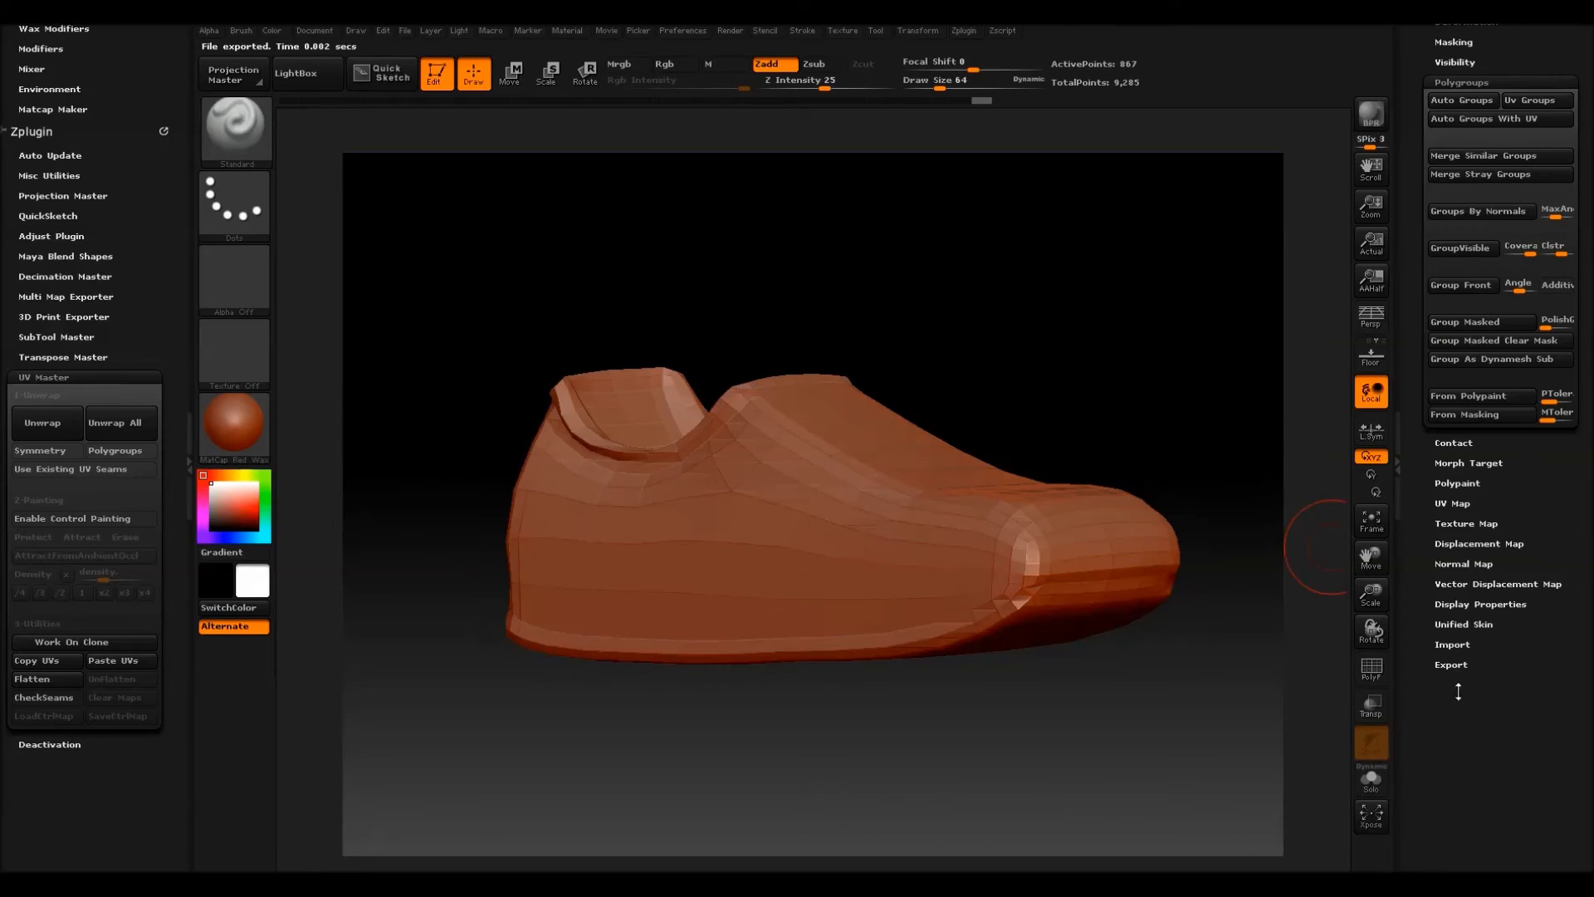
left_click(1371, 668)
left_click_drag(1104, 313, 1158, 359)
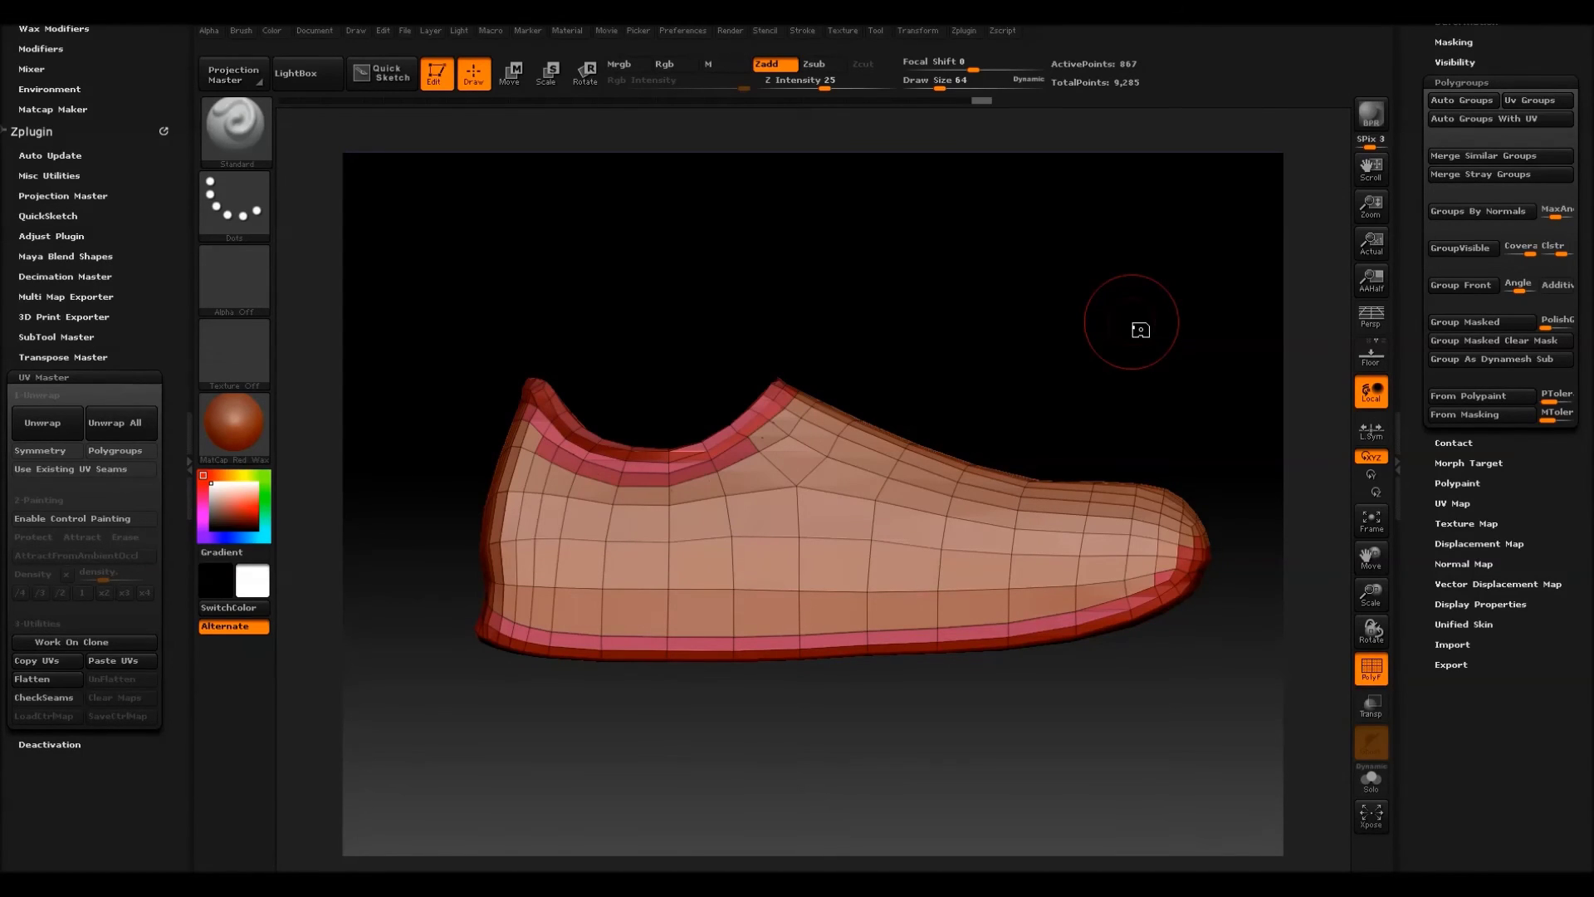
left_click(112, 382)
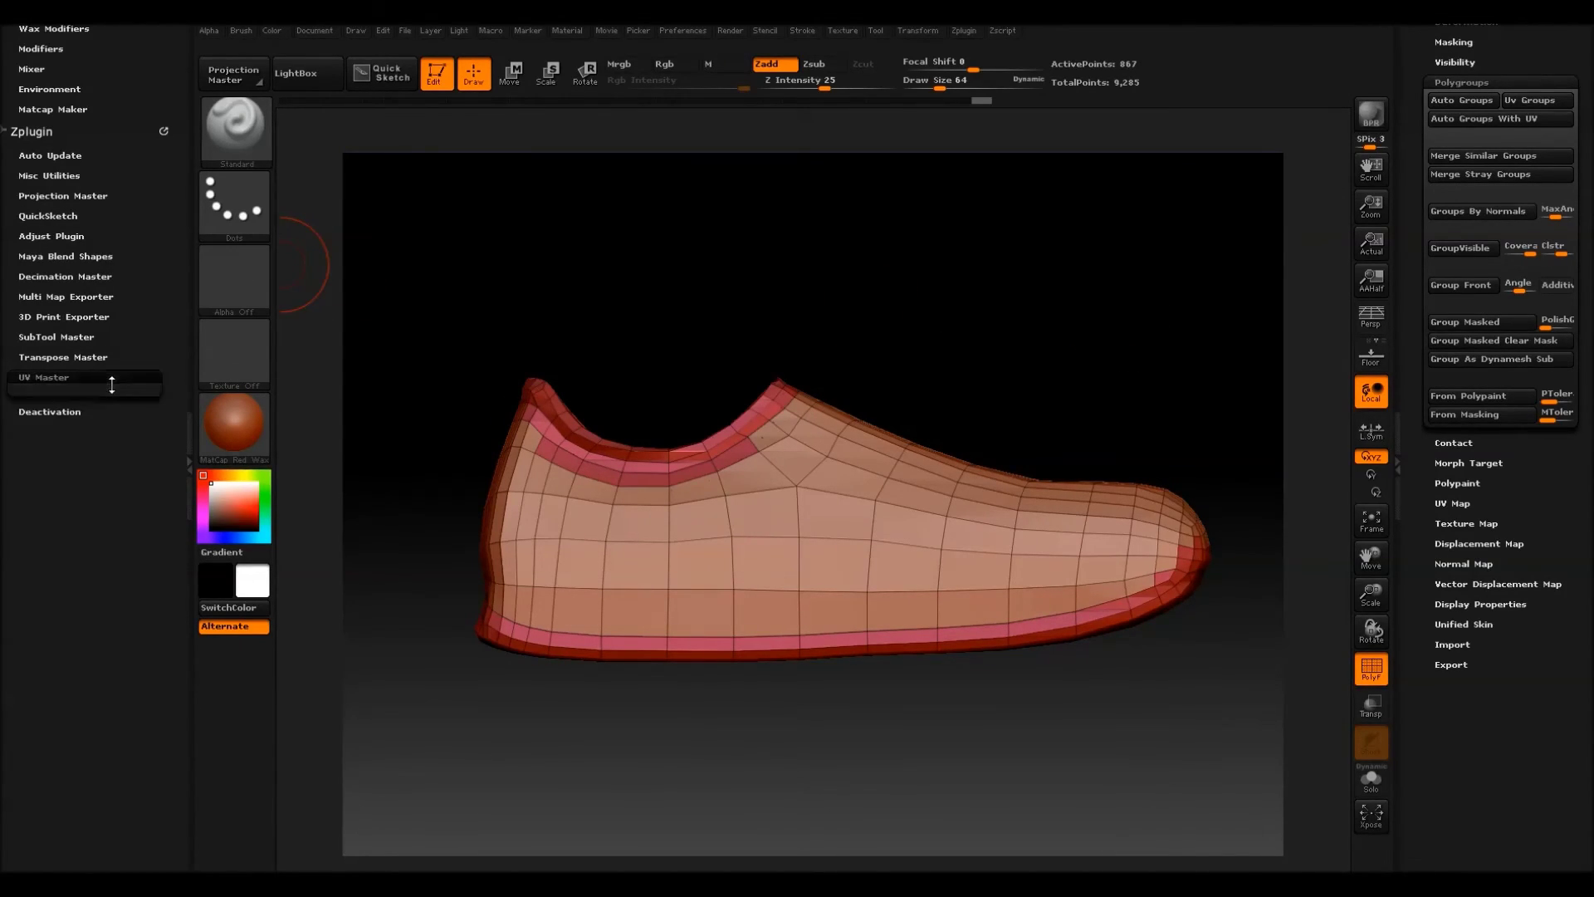
Expand Decimation Master, make shoe2 active with shoe1 hidden, and turn the wireframe off.
left_click(111, 279)
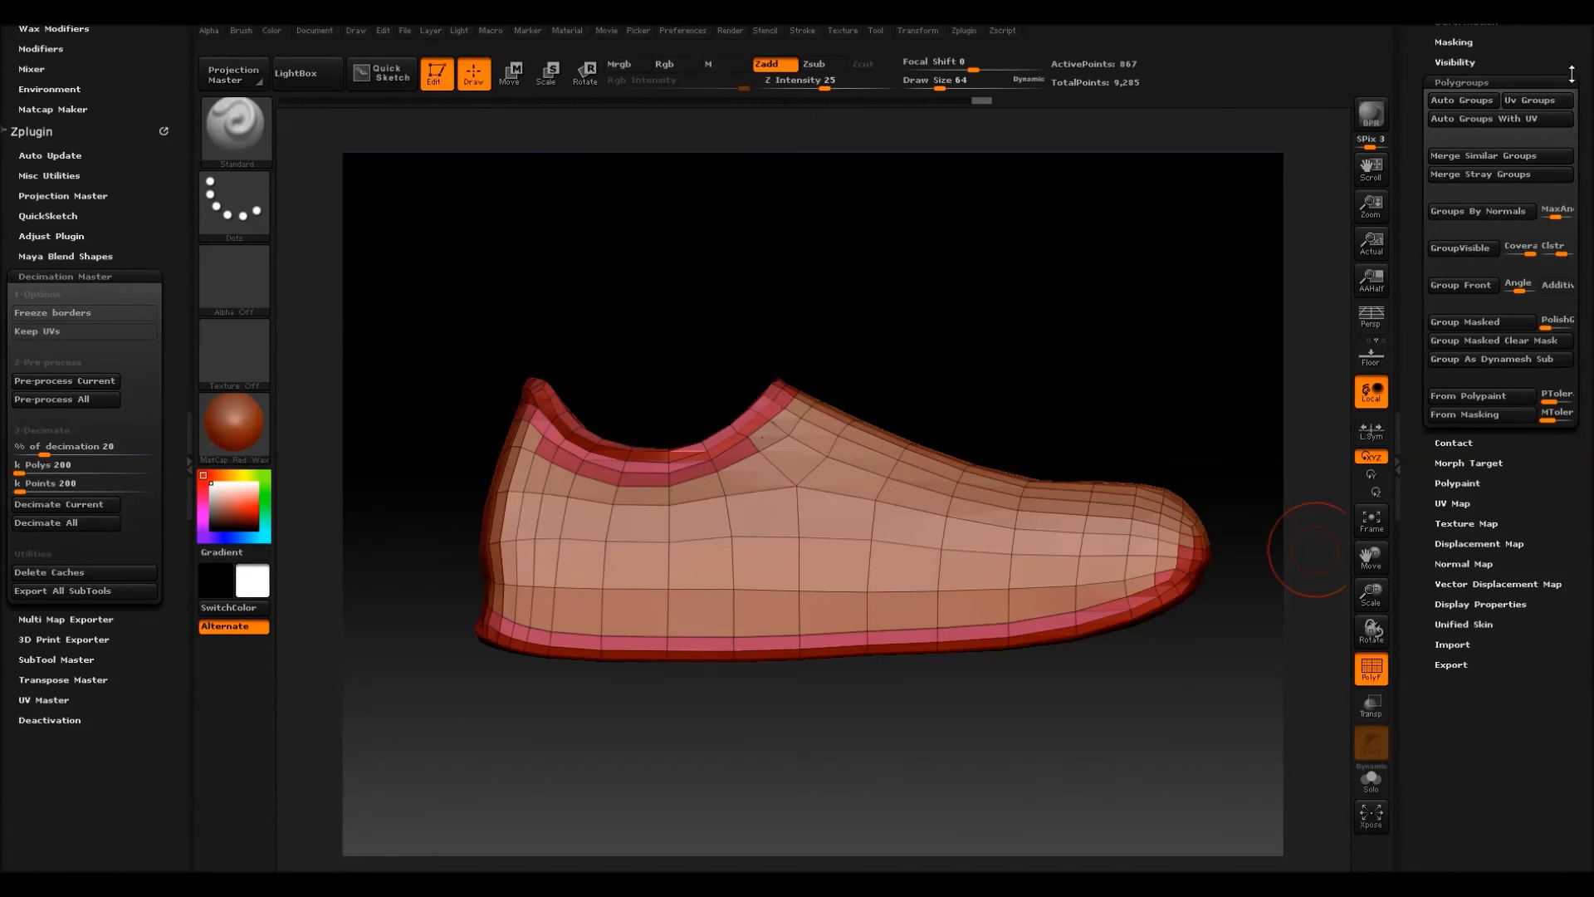
left_click_drag(1572, 74, 1453, 331)
left_click(1453, 328)
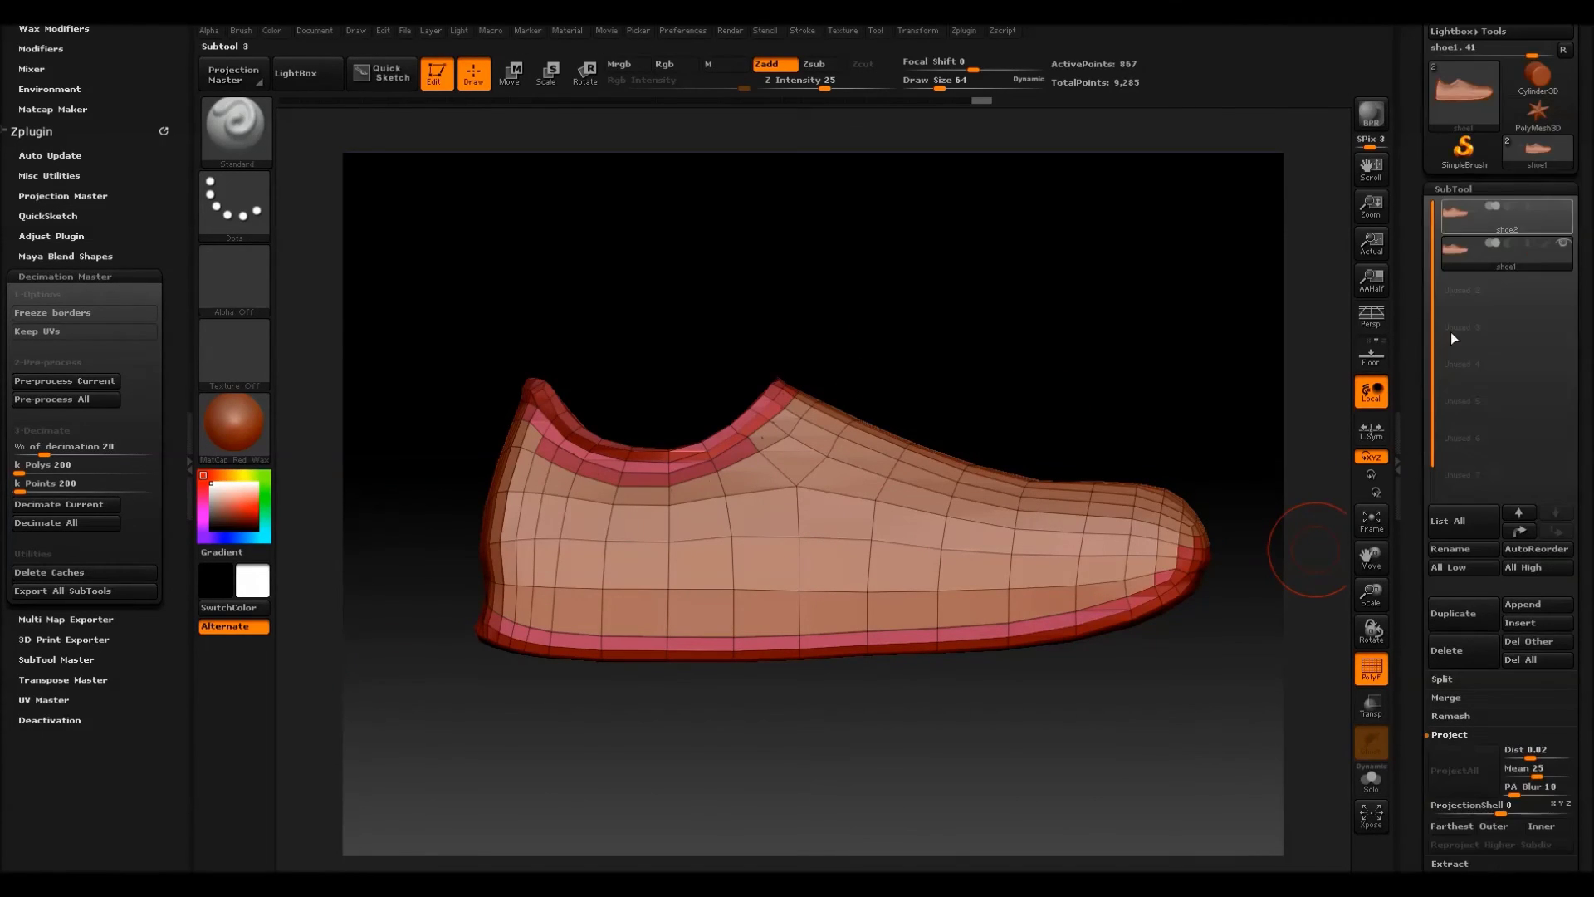
left_click(1508, 245)
left_click(1562, 250)
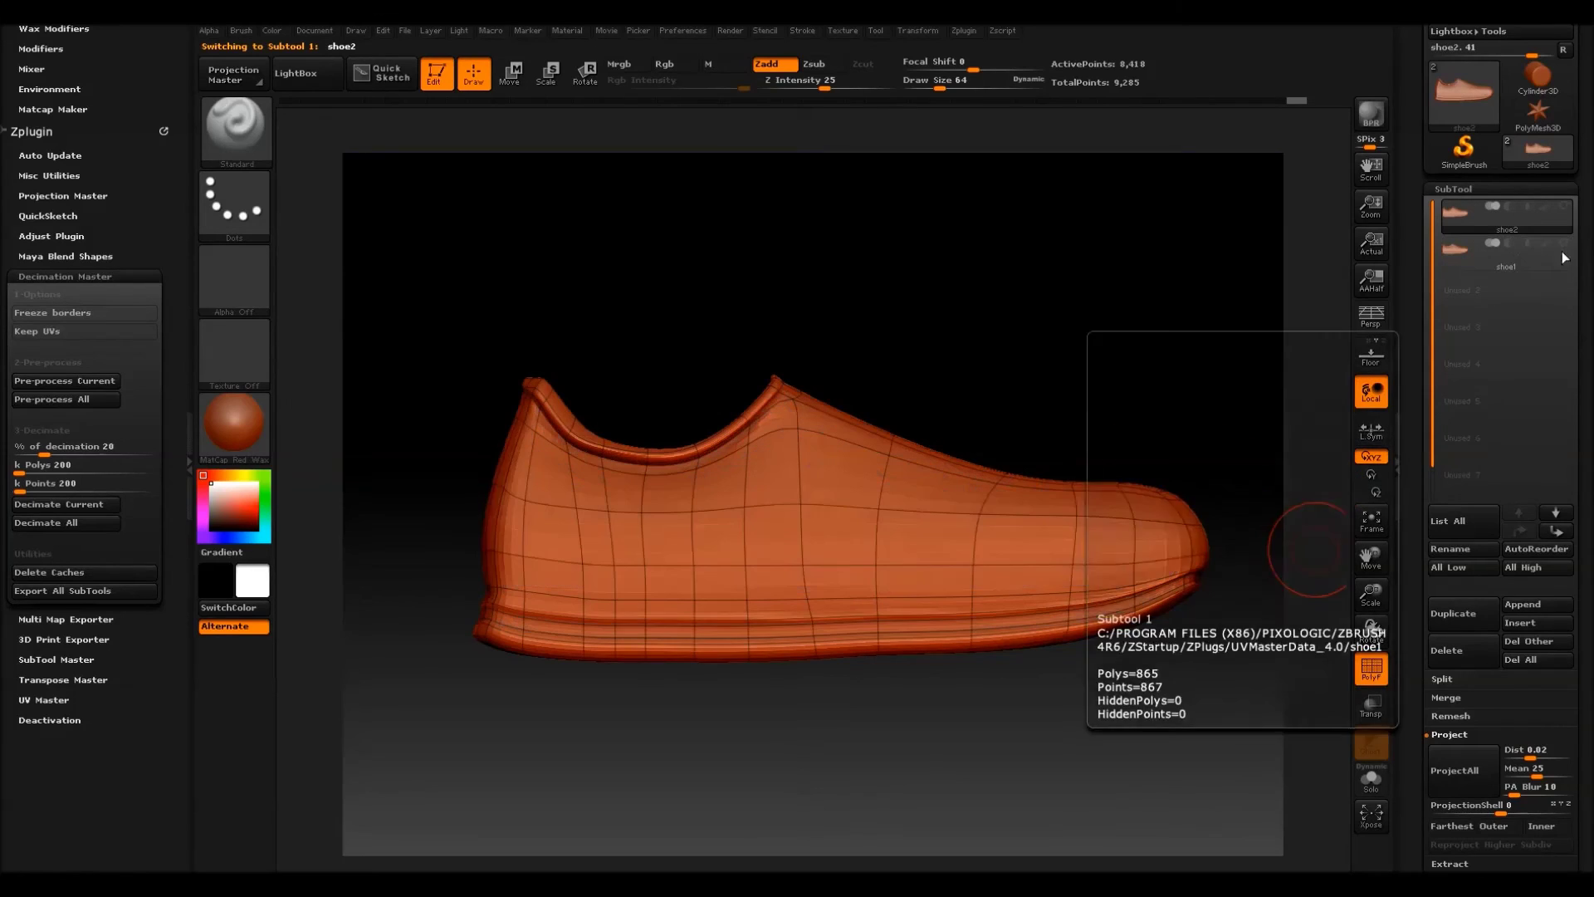
left_click(1371, 670)
mouse_move(983, 375)
left_mouse_down()
mouse_move(964, 349)
mouse_move(1008, 331)
mouse_move(979, 375)
left_mouse_up()
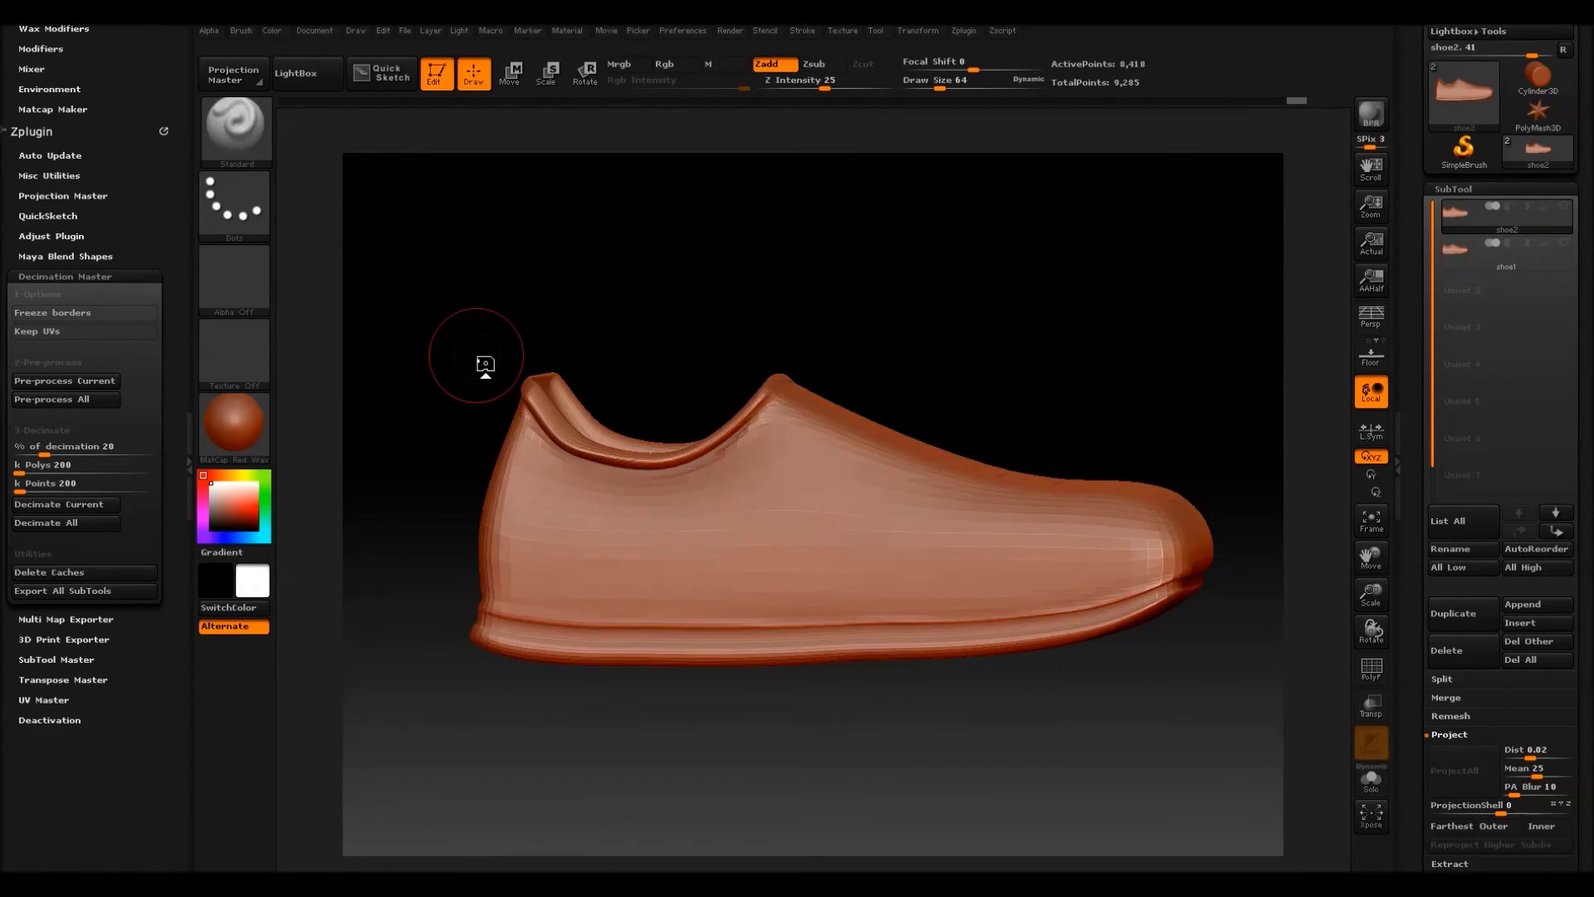
Pre-process shoe2 and decimate it with Decimation Master.
left_click(92, 384)
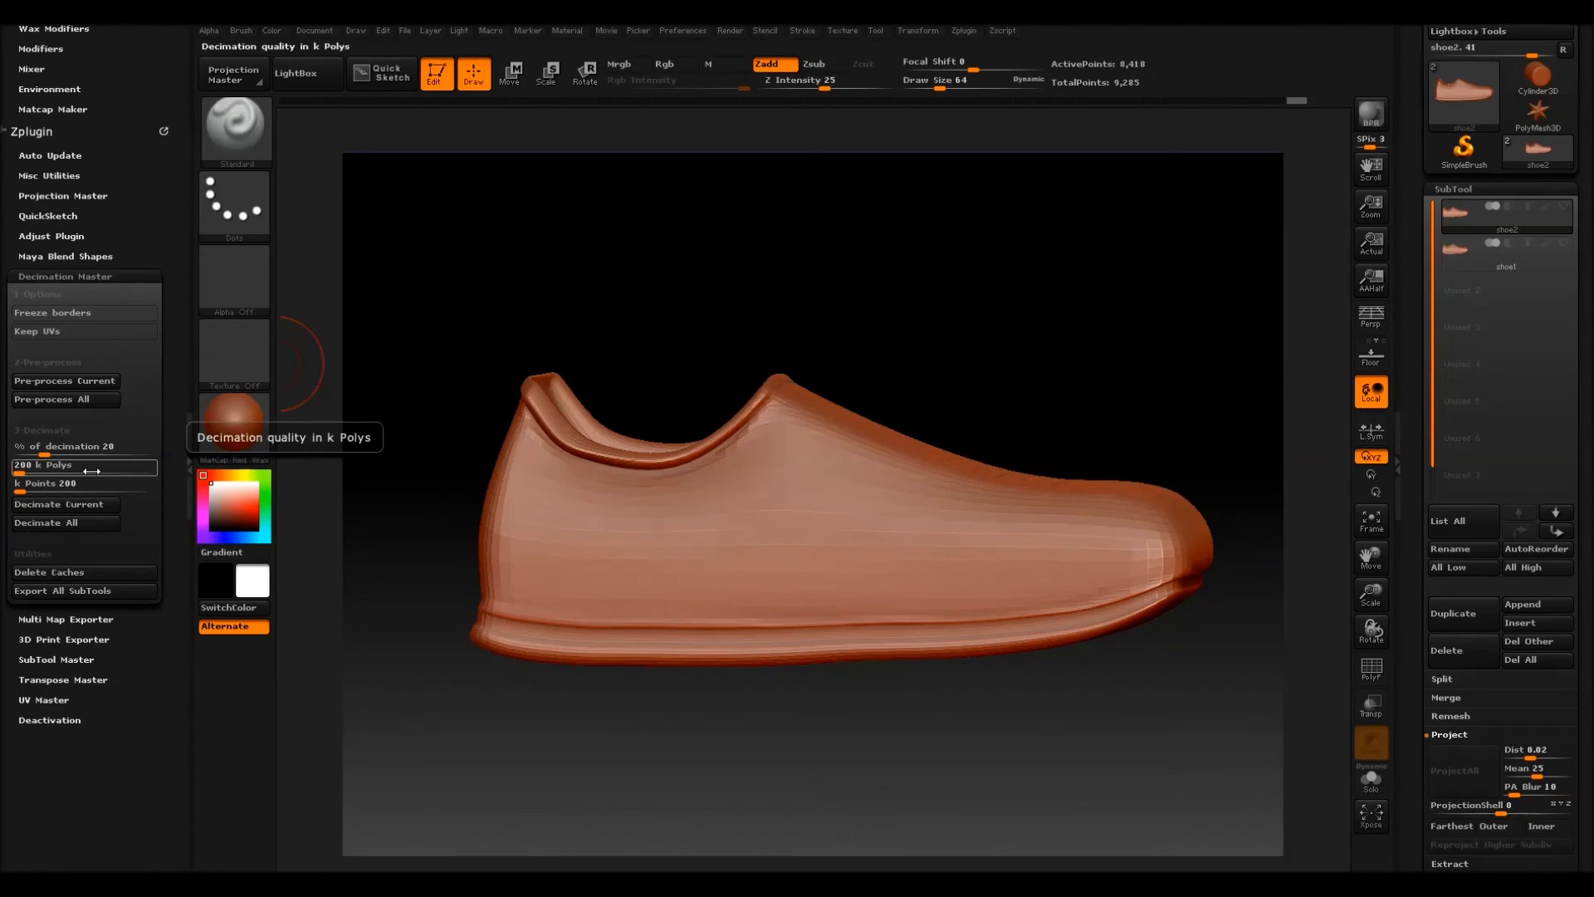
left_click(72, 507)
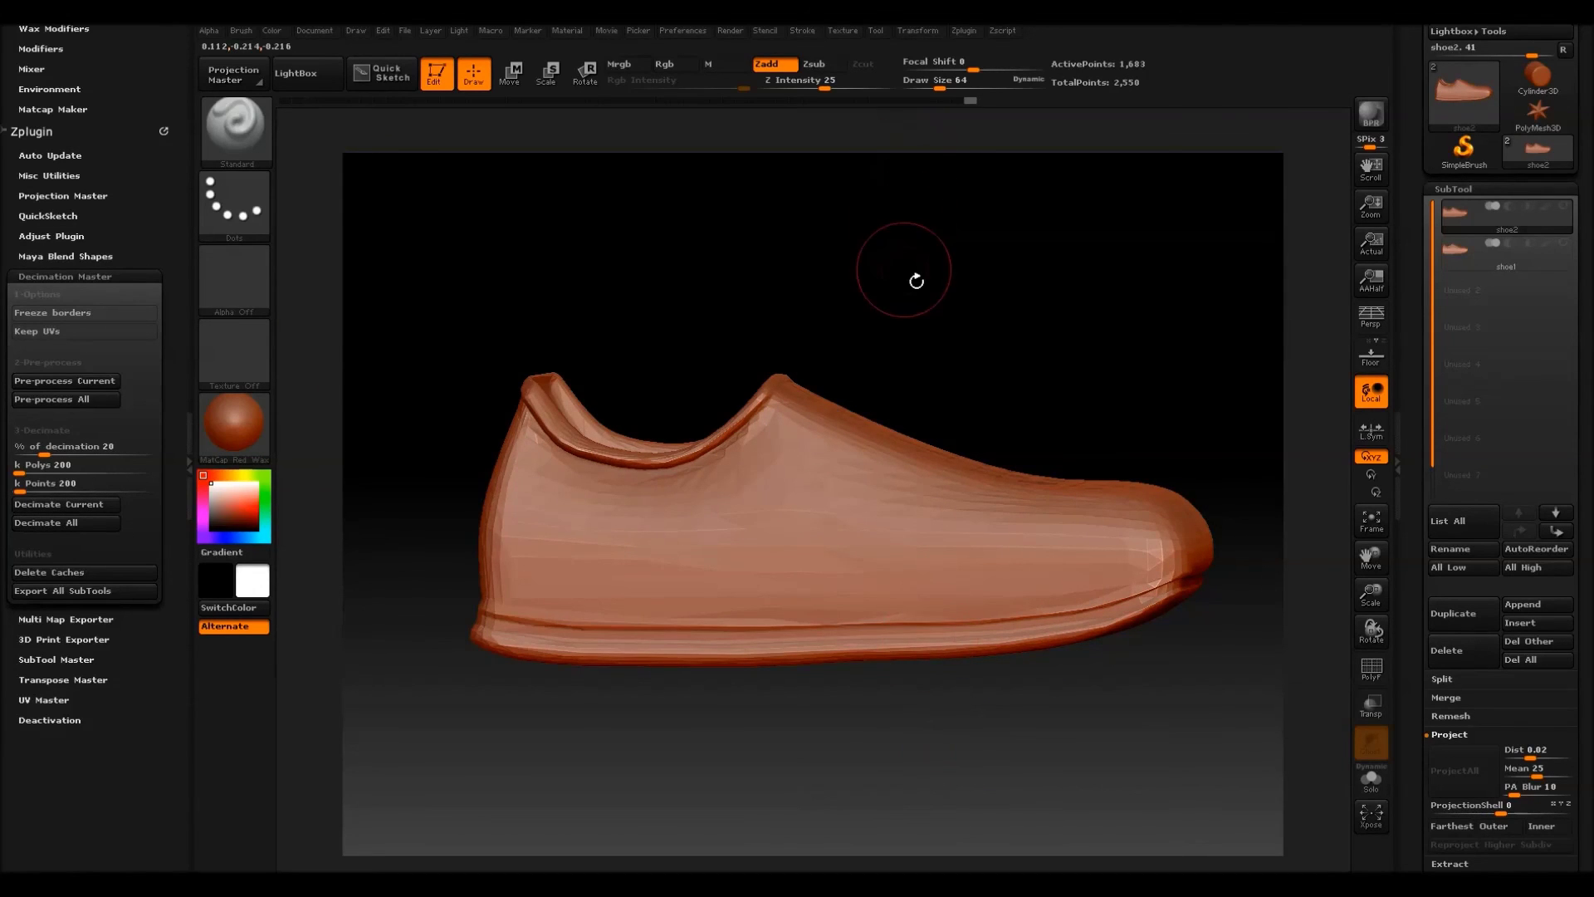
mouse_move(917, 280)
left_mouse_down()
mouse_move(925, 299)
mouse_move(925, 266)
mouse_move(914, 274)
left_mouse_up()
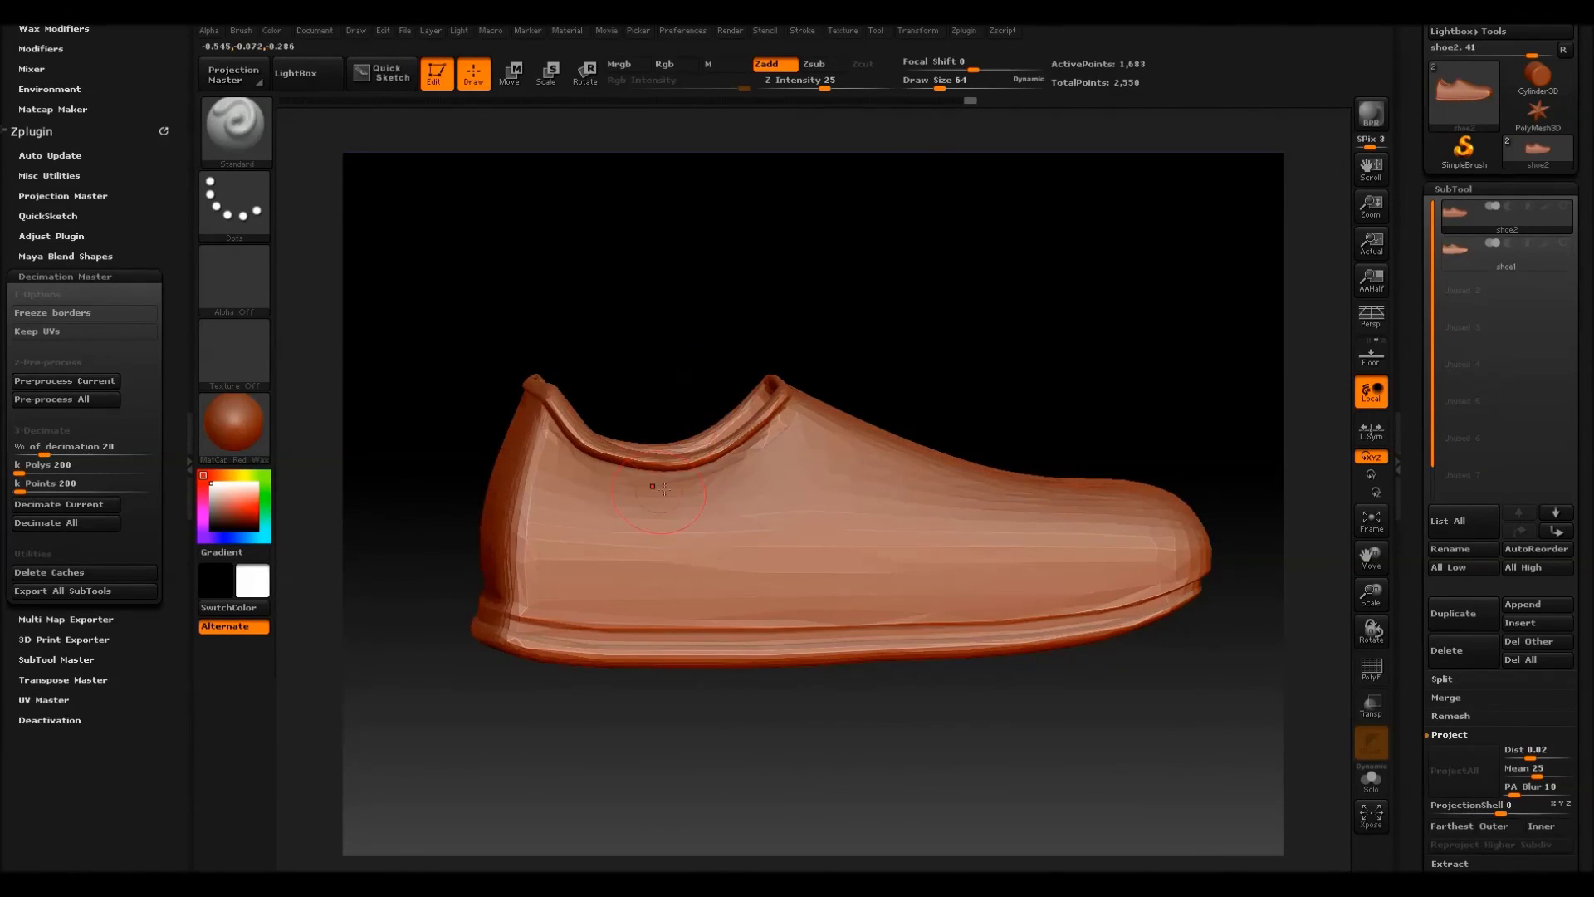
Inspect the decimated shoe2 from several angles, toggling the PolyF wireframe on and off.
left_click(1372, 668)
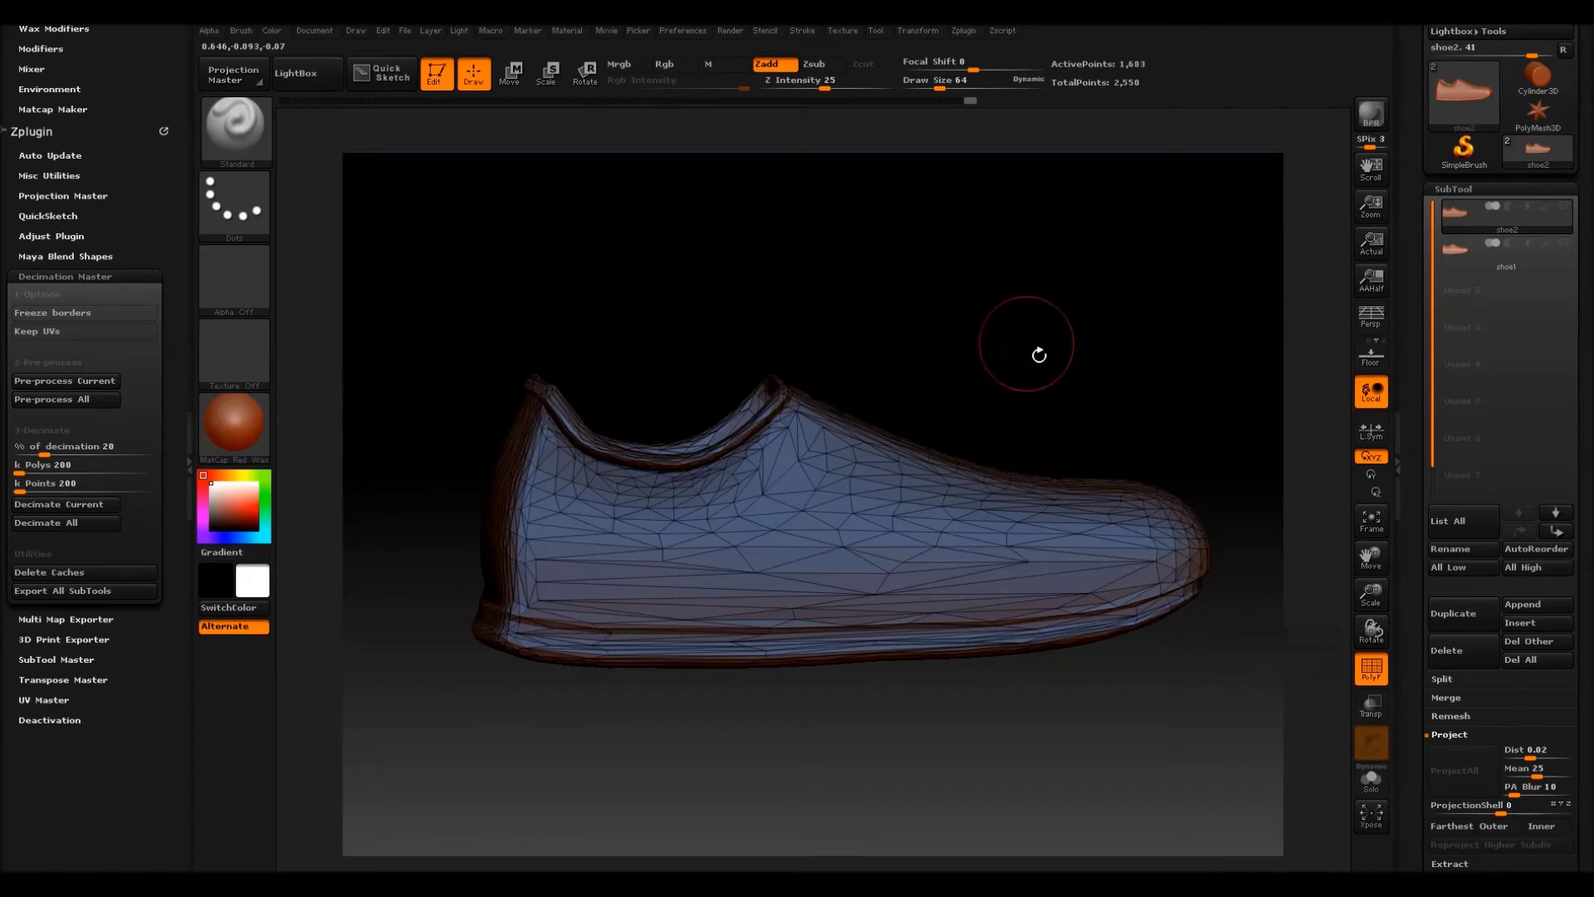
left_click_drag(1039, 356, 1021, 384)
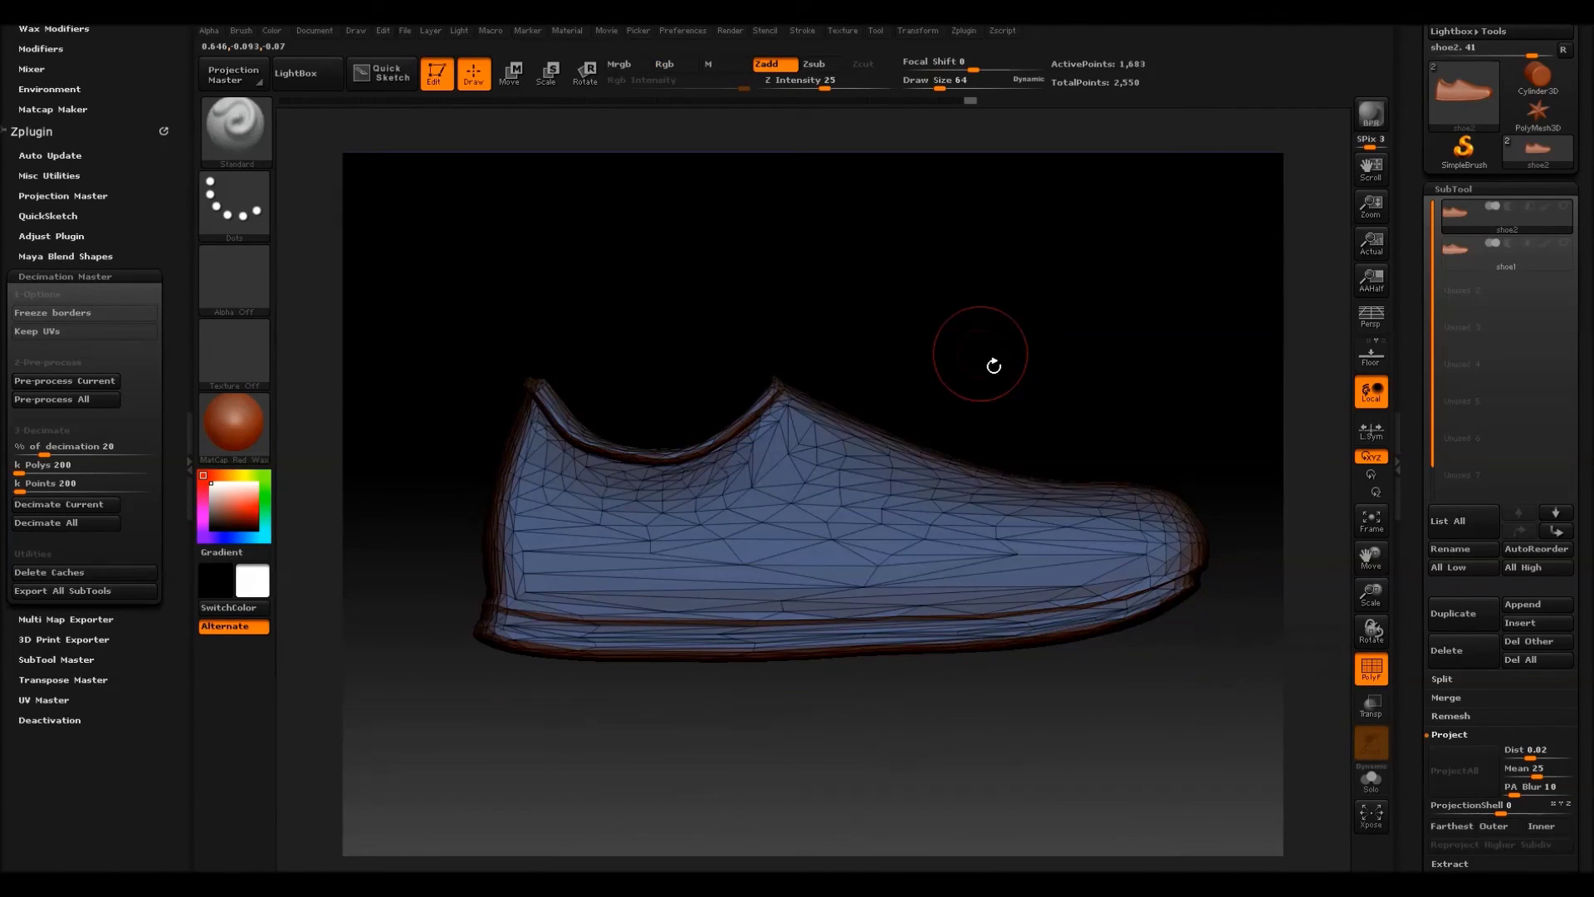
left_click_drag(955, 397, 1204, 648)
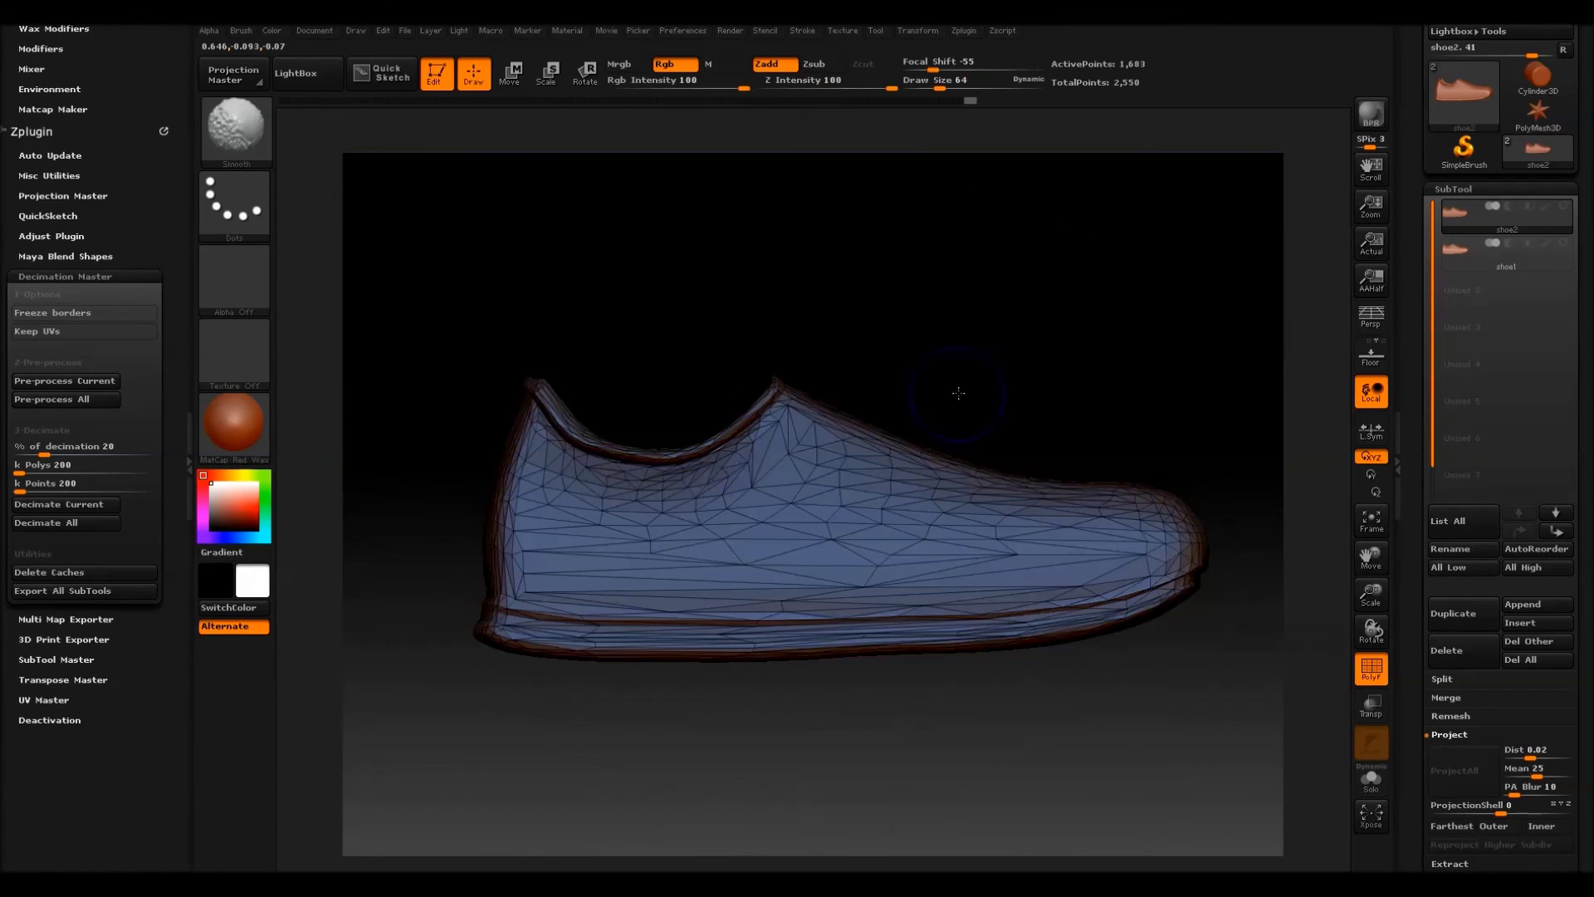
left_click(1382, 677)
mouse_move(1131, 444)
left_mouse_down()
mouse_move(996, 346)
mouse_move(961, 431)
mouse_move(1110, 399)
left_mouse_up()
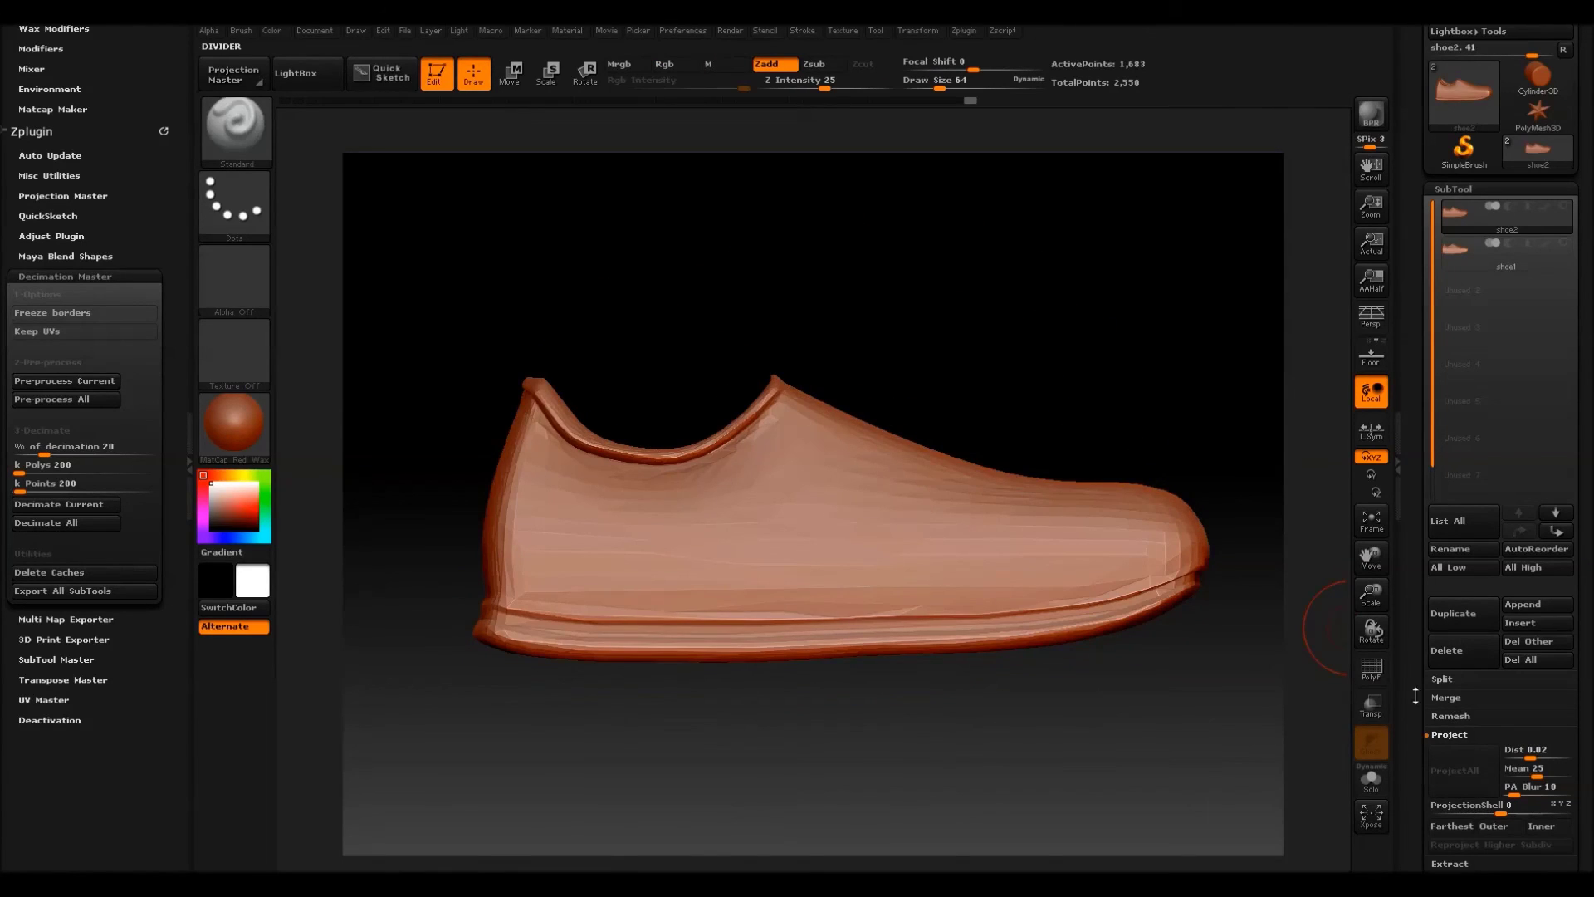
left_click(1372, 674)
left_click(1372, 671)
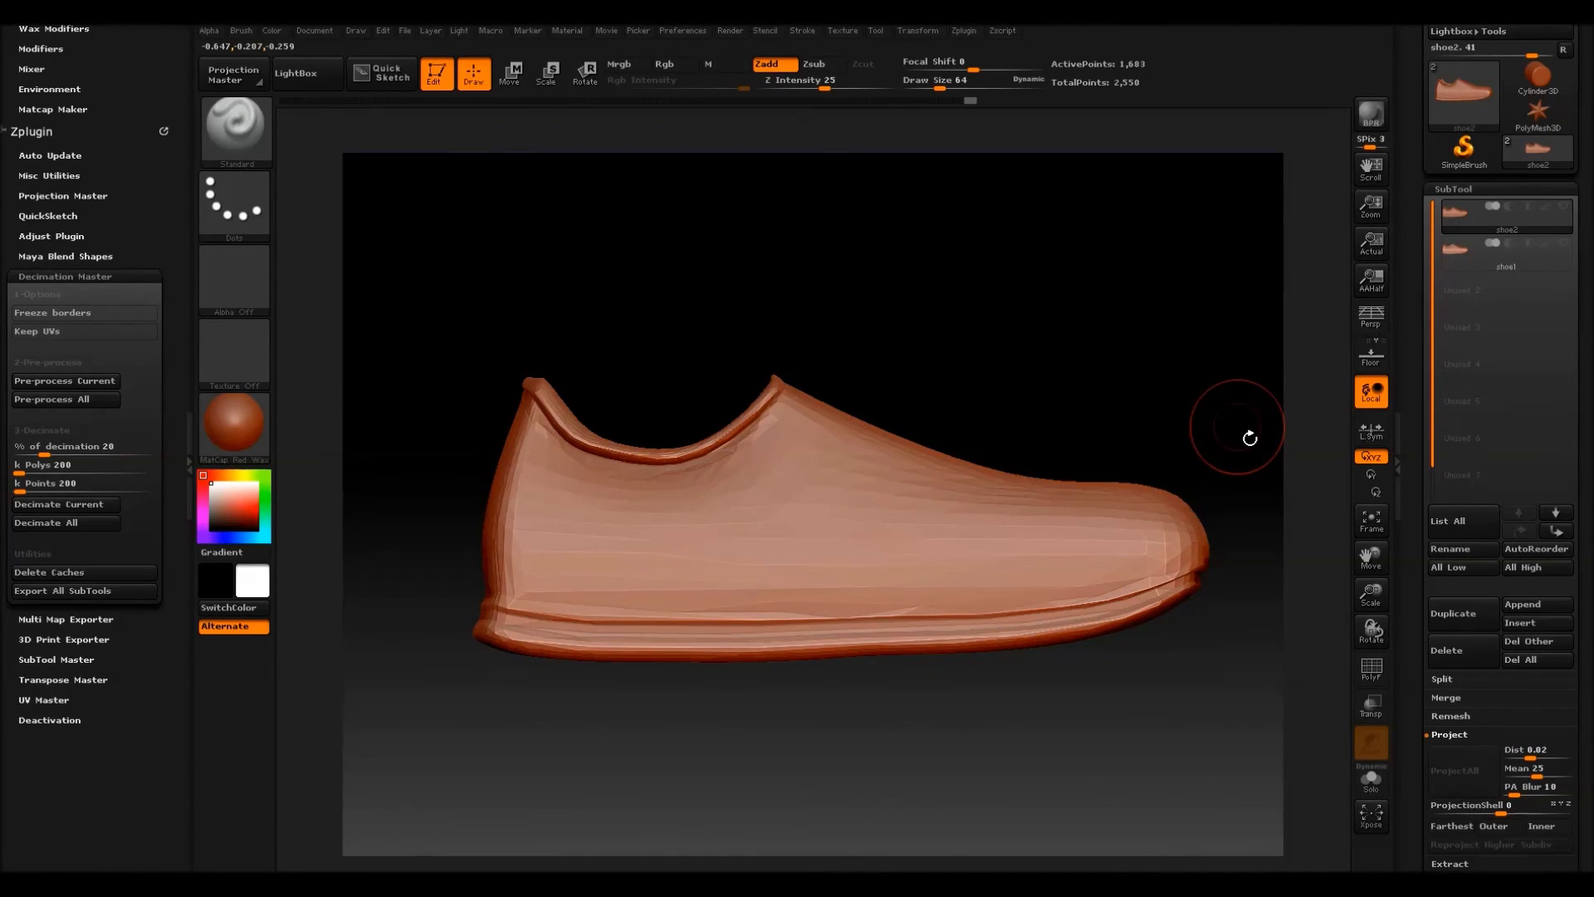
left_click_drag(1060, 313, 1071, 357)
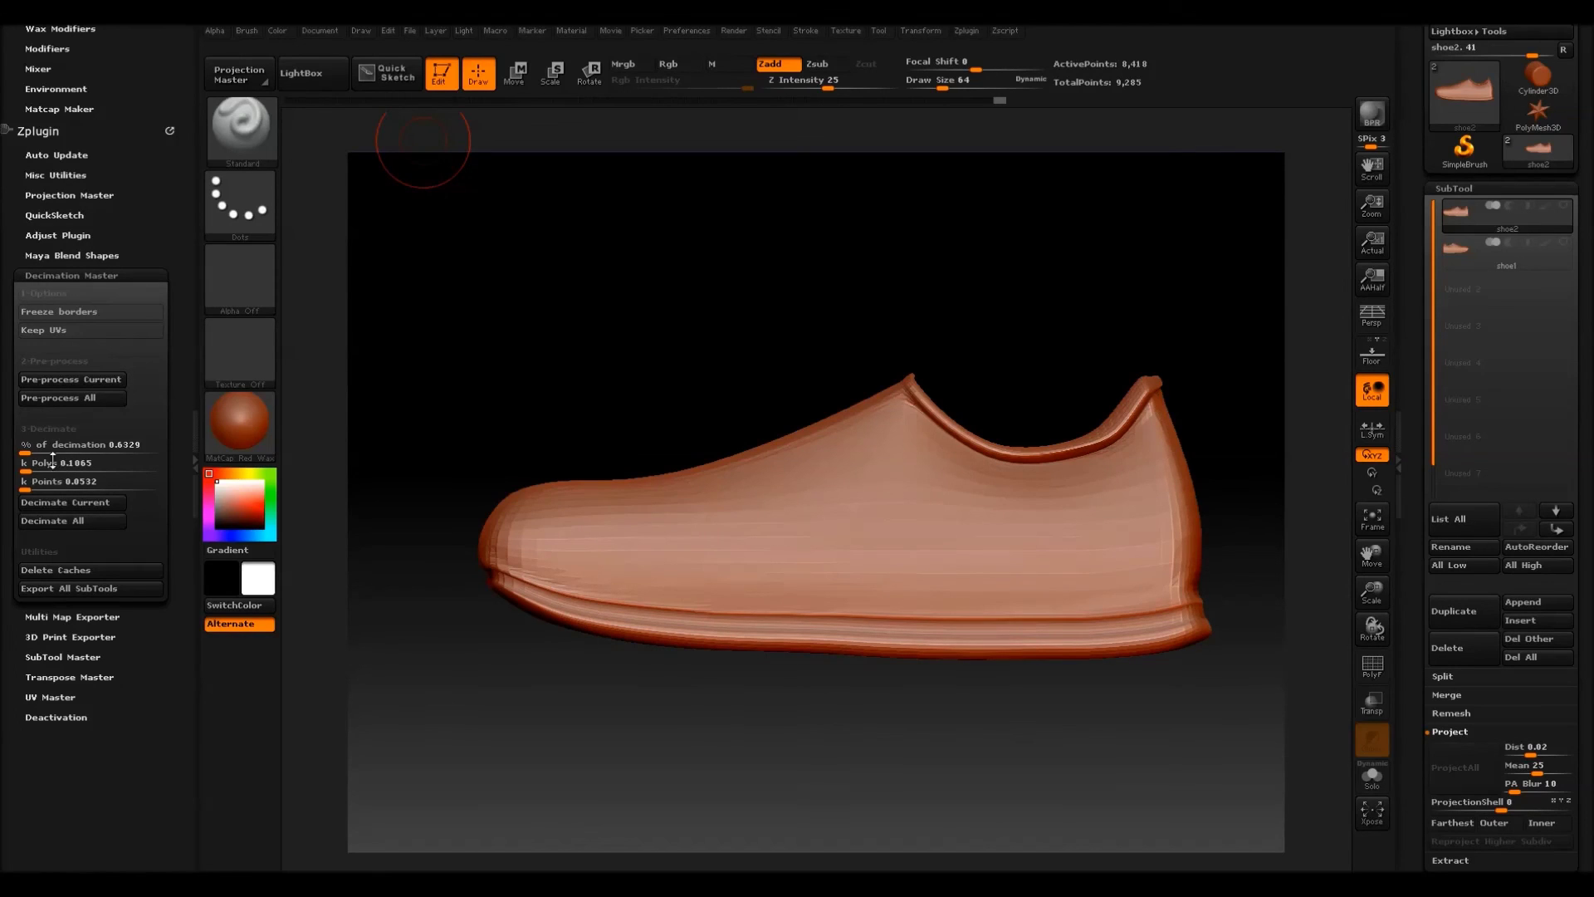
Undo a too-coarse decimation of shoe2 and re-decimate it at a 0.2131 k point target.
left_click(57, 503)
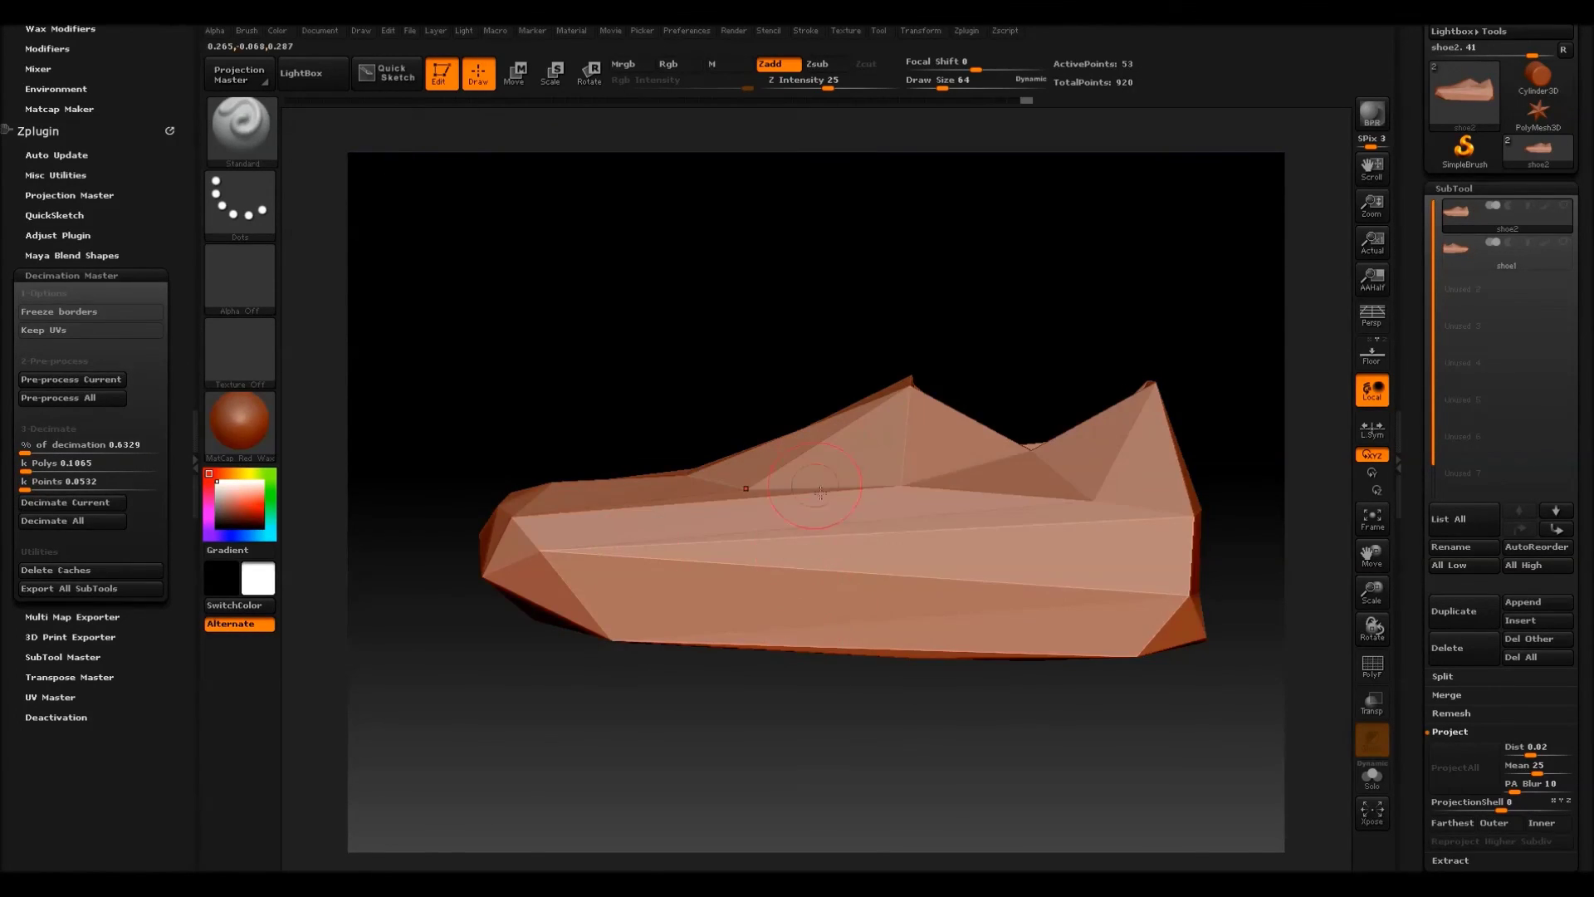
mouse_move(953, 309)
left_mouse_down()
mouse_move(883, 292)
mouse_move(905, 258)
left_mouse_up()
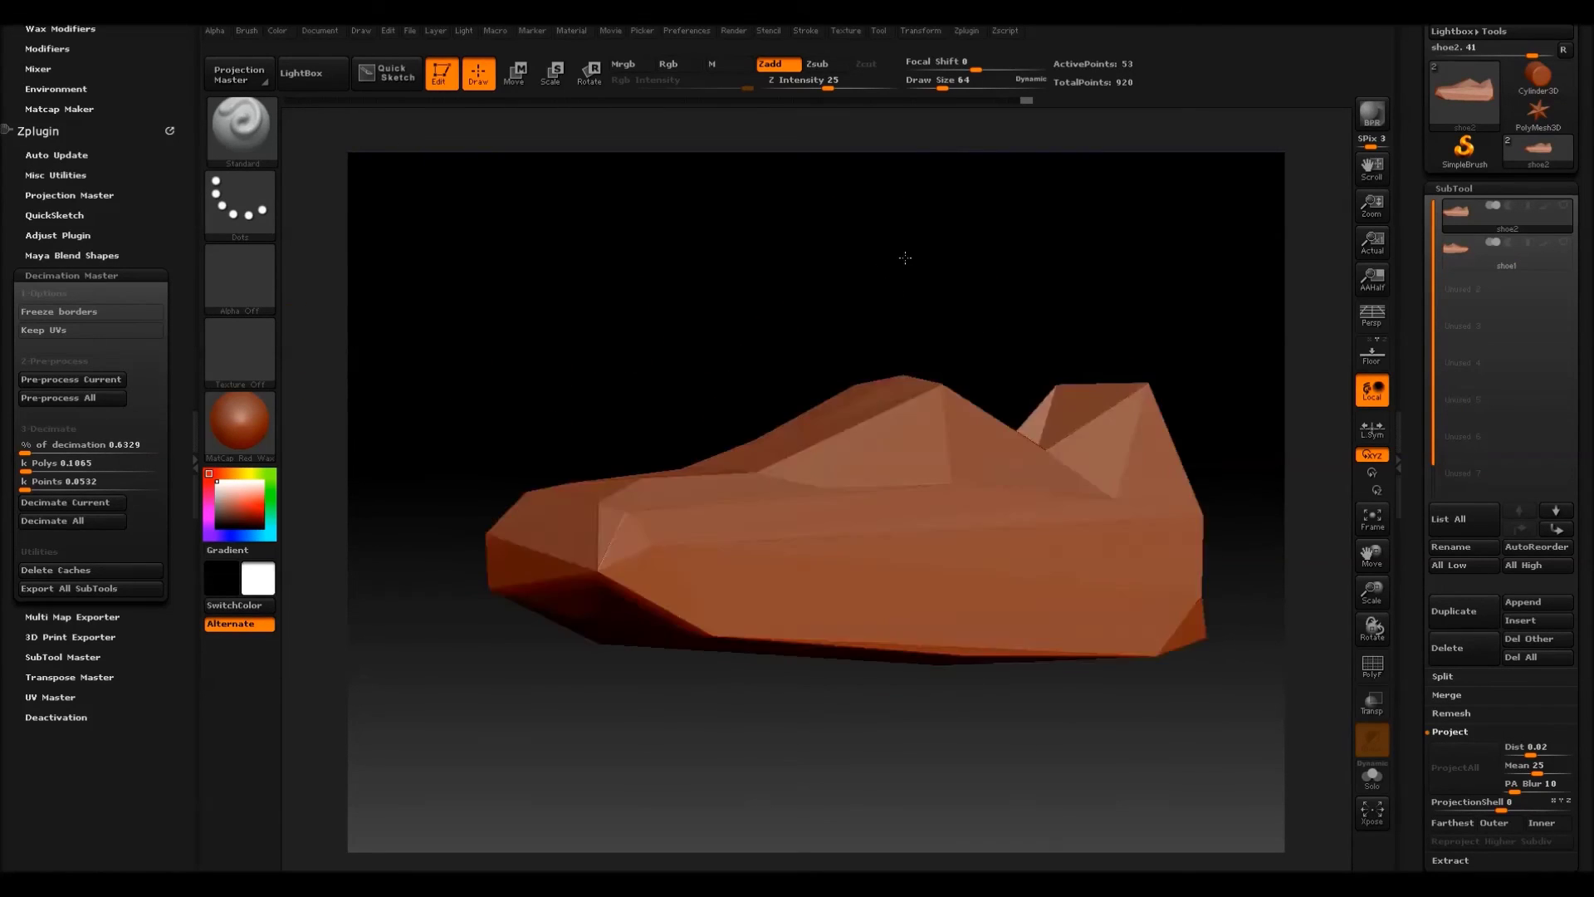
key("ctrl+z")
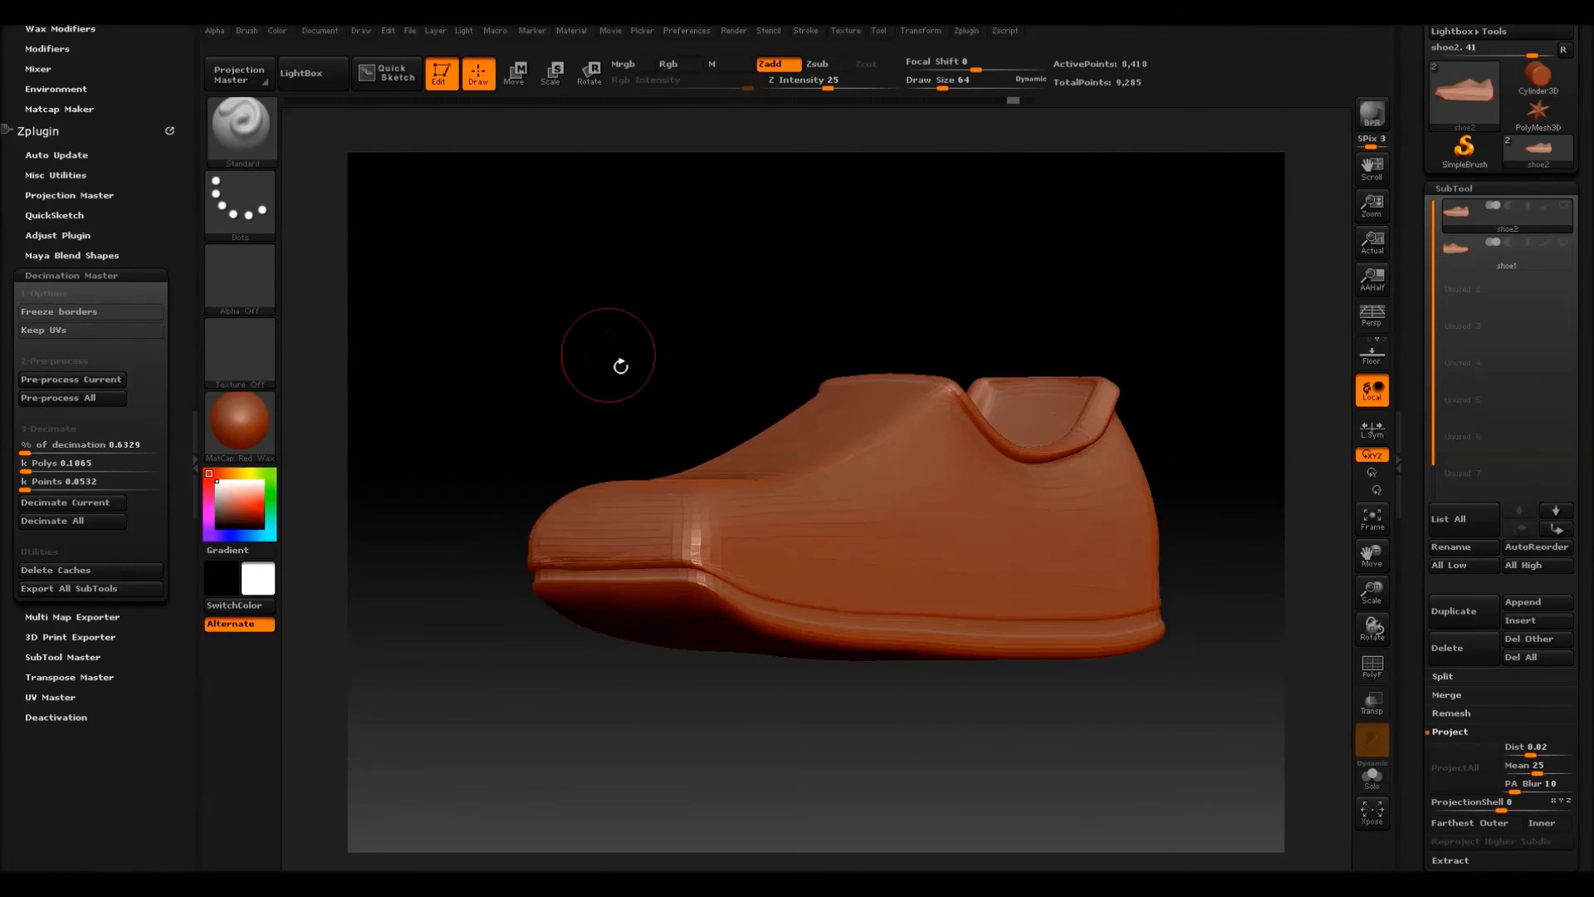
left_click_drag(26, 490, 35, 474)
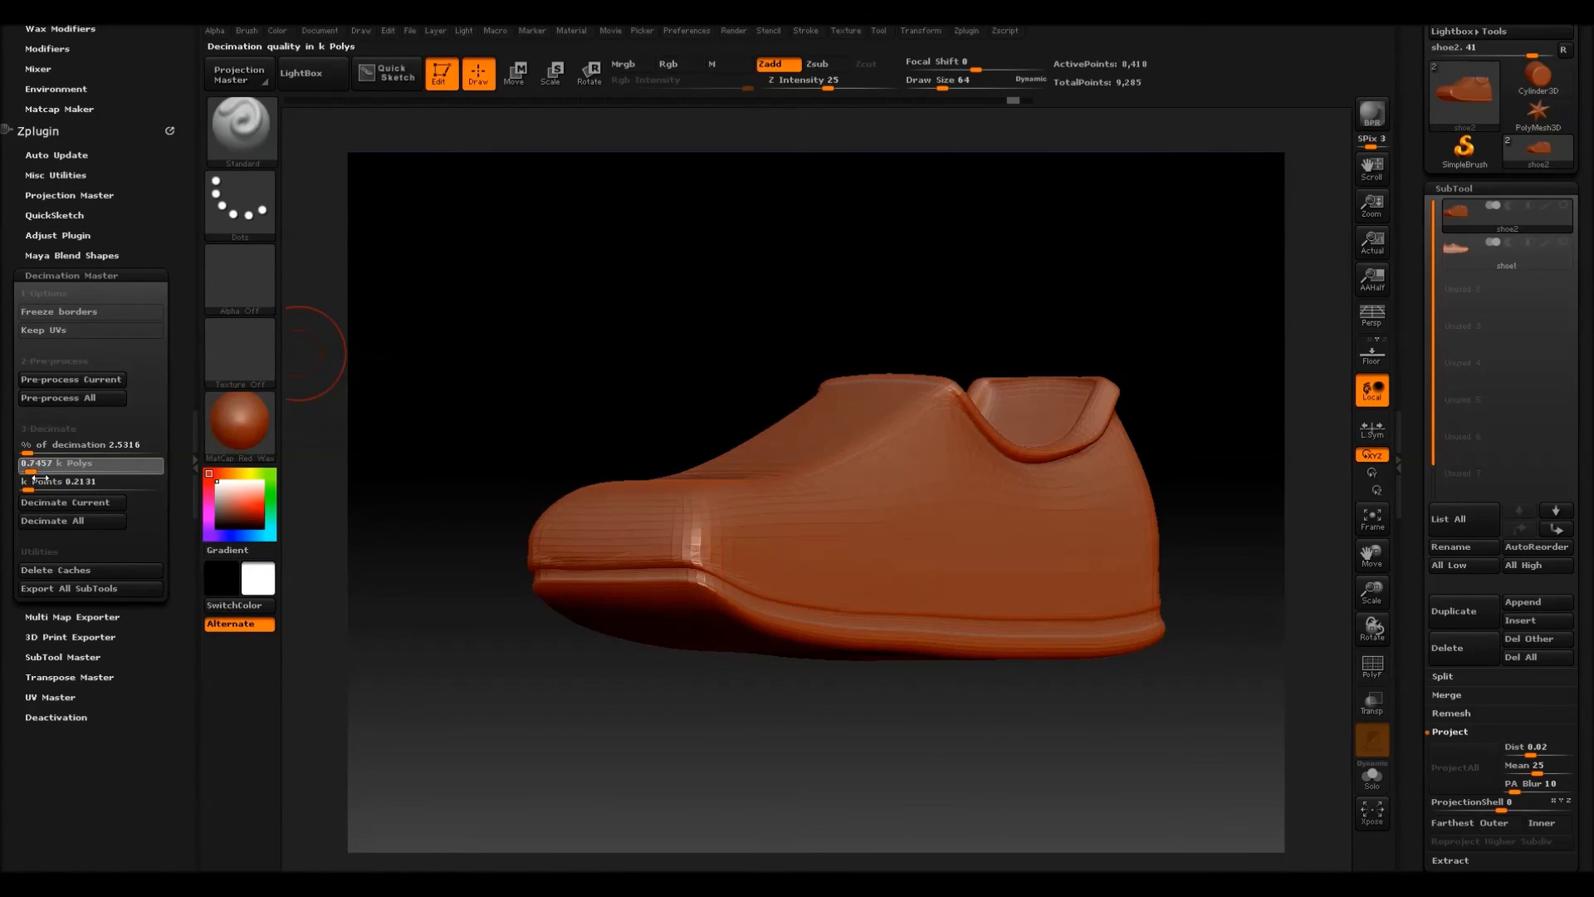
left_click(58, 502)
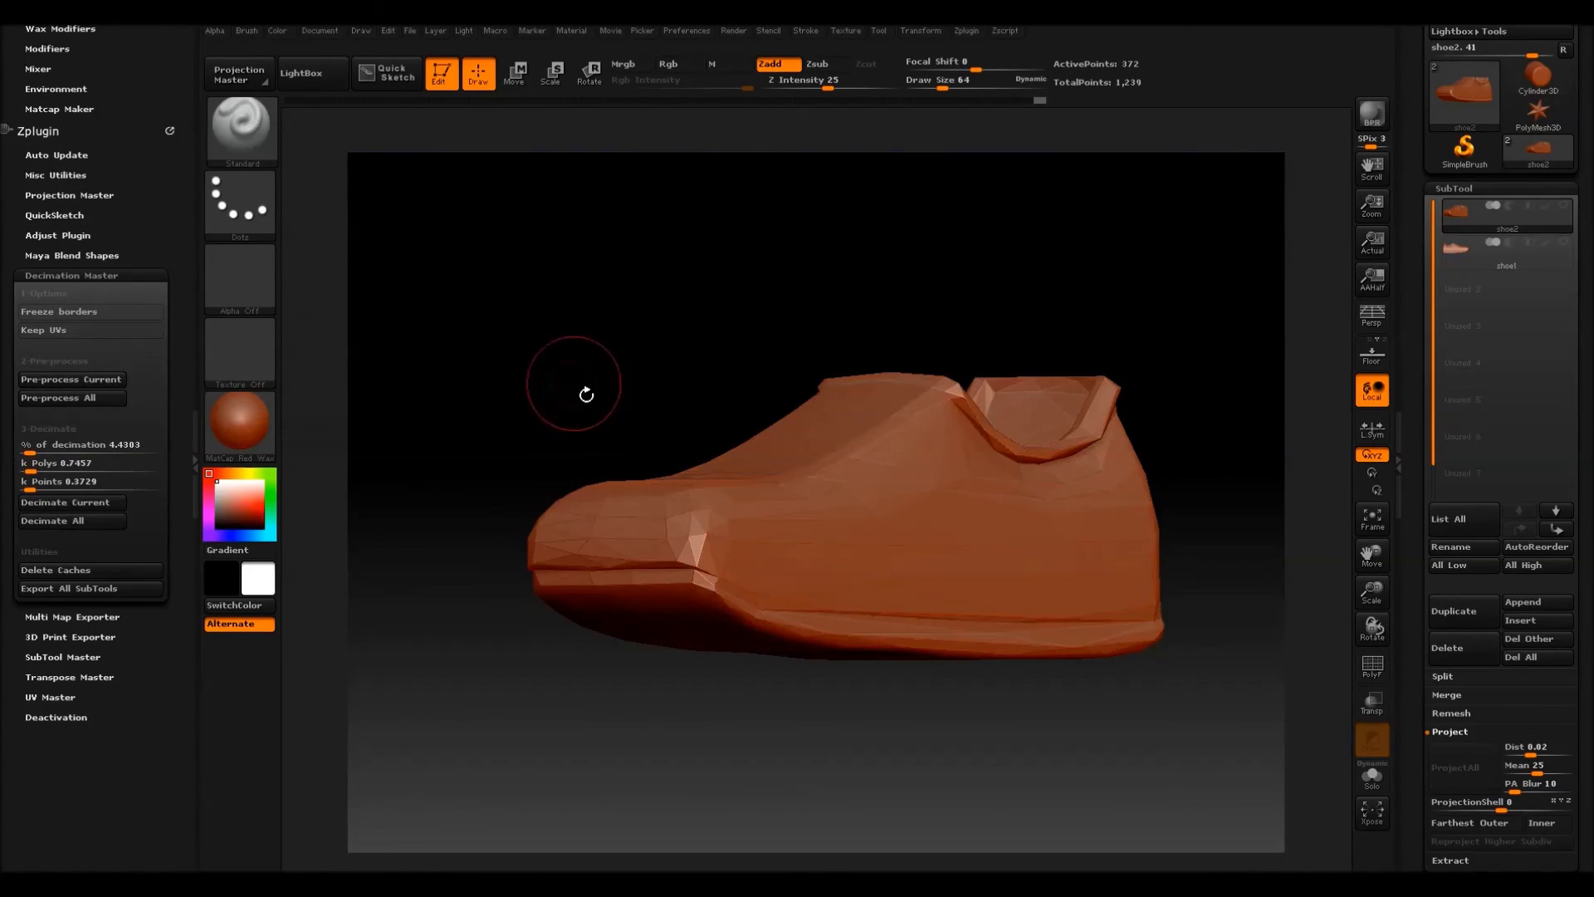
left_click_drag(587, 394, 644, 346)
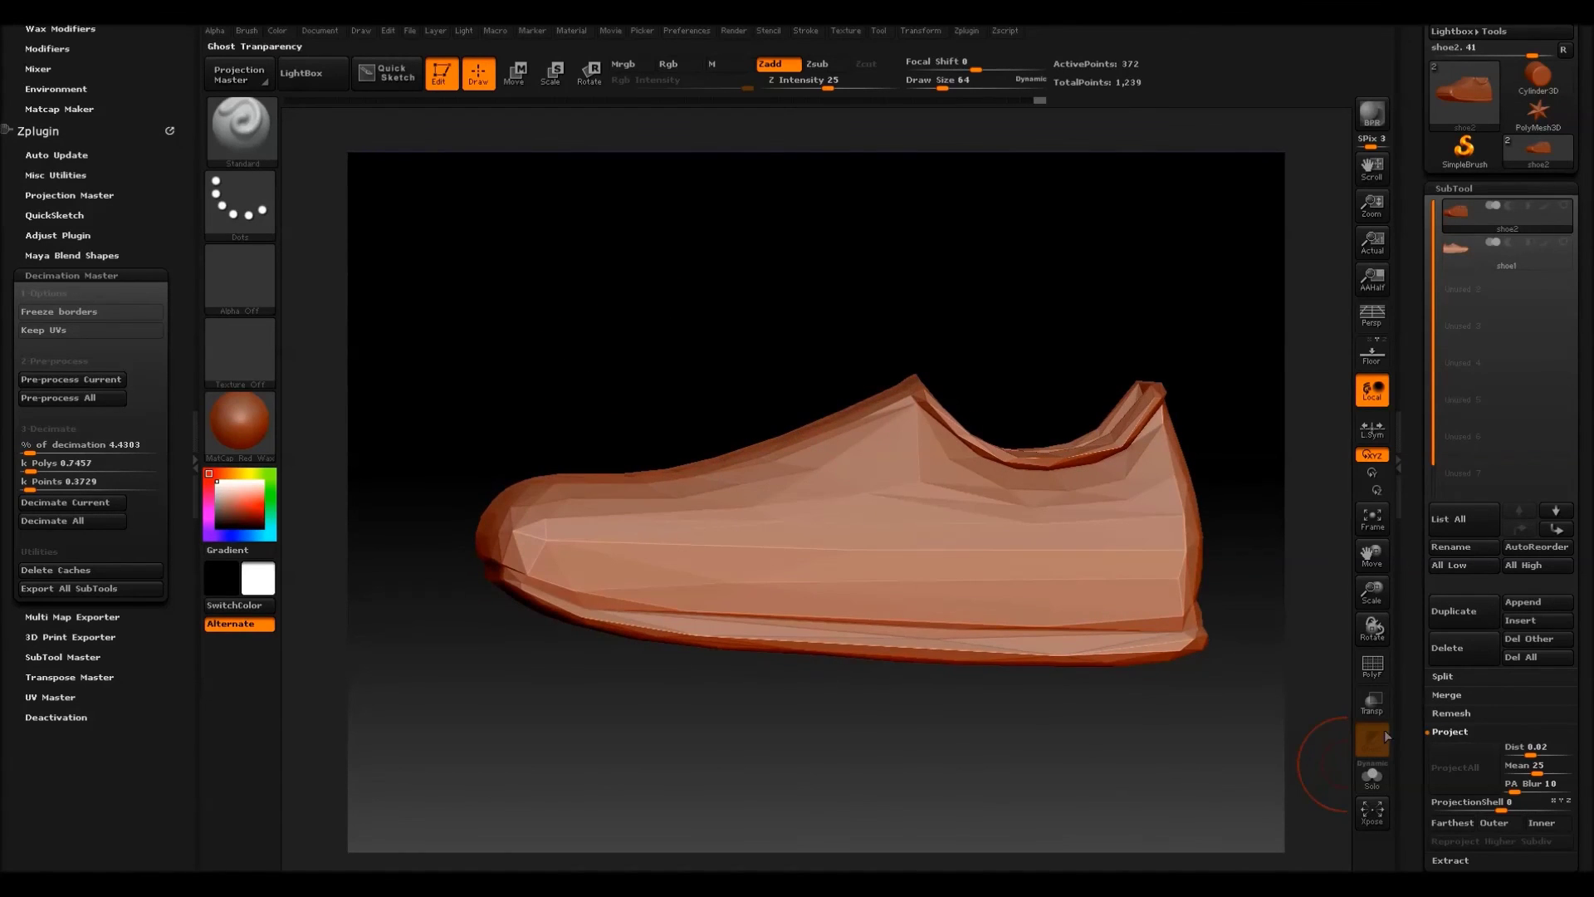
Inspect the decimated shoe's triangle wireframe with PolyF, then turn the wireframe off.
left_click(1372, 664)
left_click_drag(1018, 427, 1014, 366)
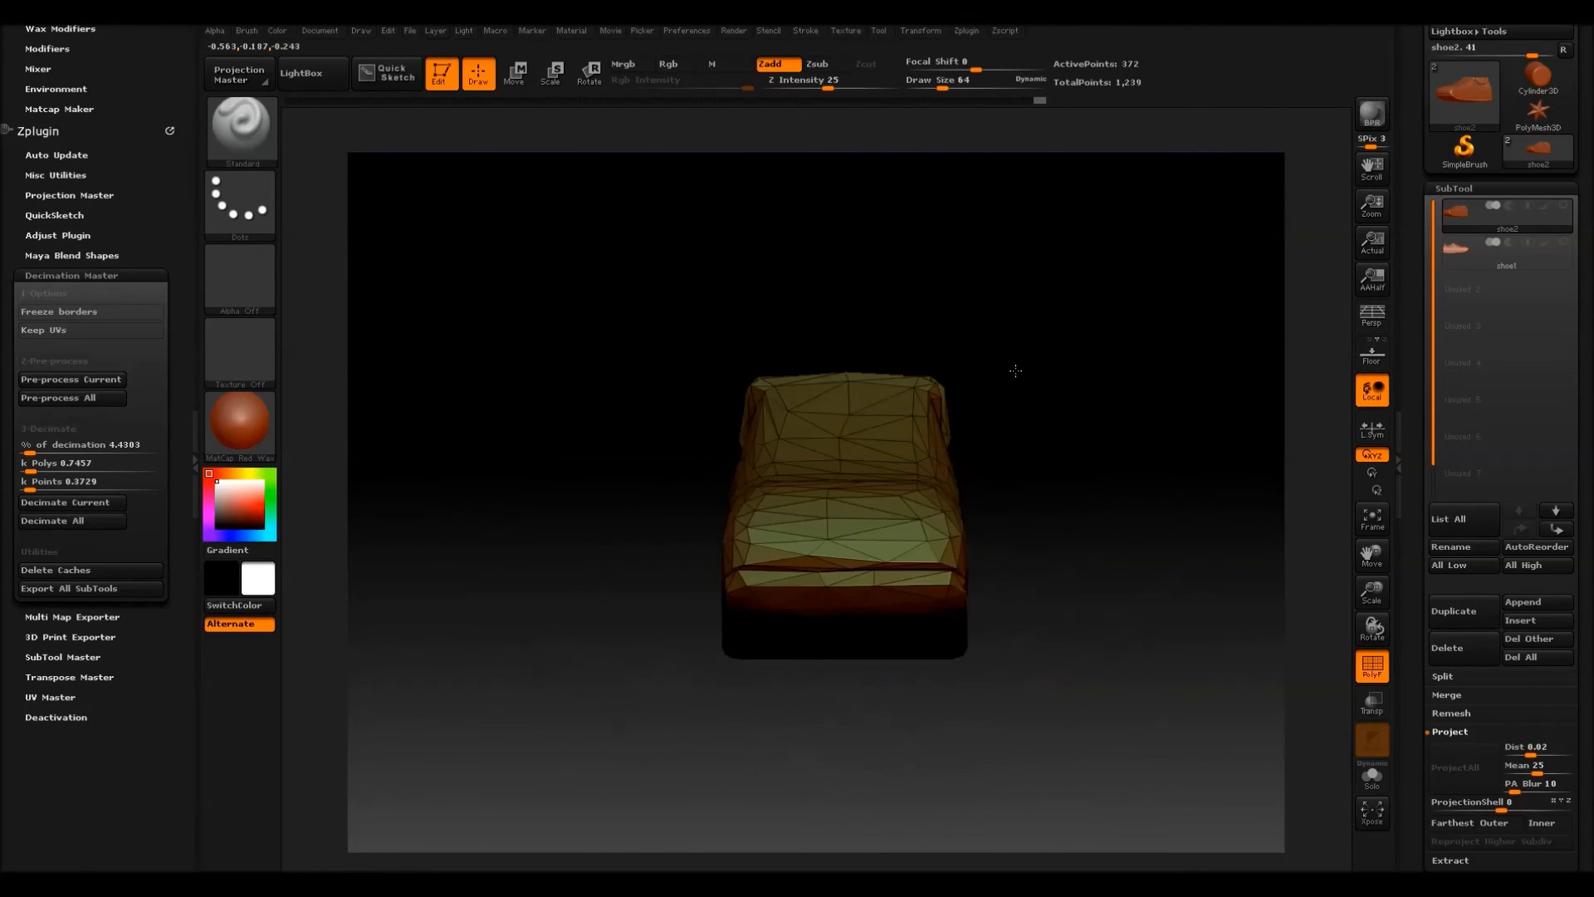
left_click(1408, 661)
left_click(1584, 664)
left_click(1371, 664)
left_click_drag(881, 490, 1057, 491)
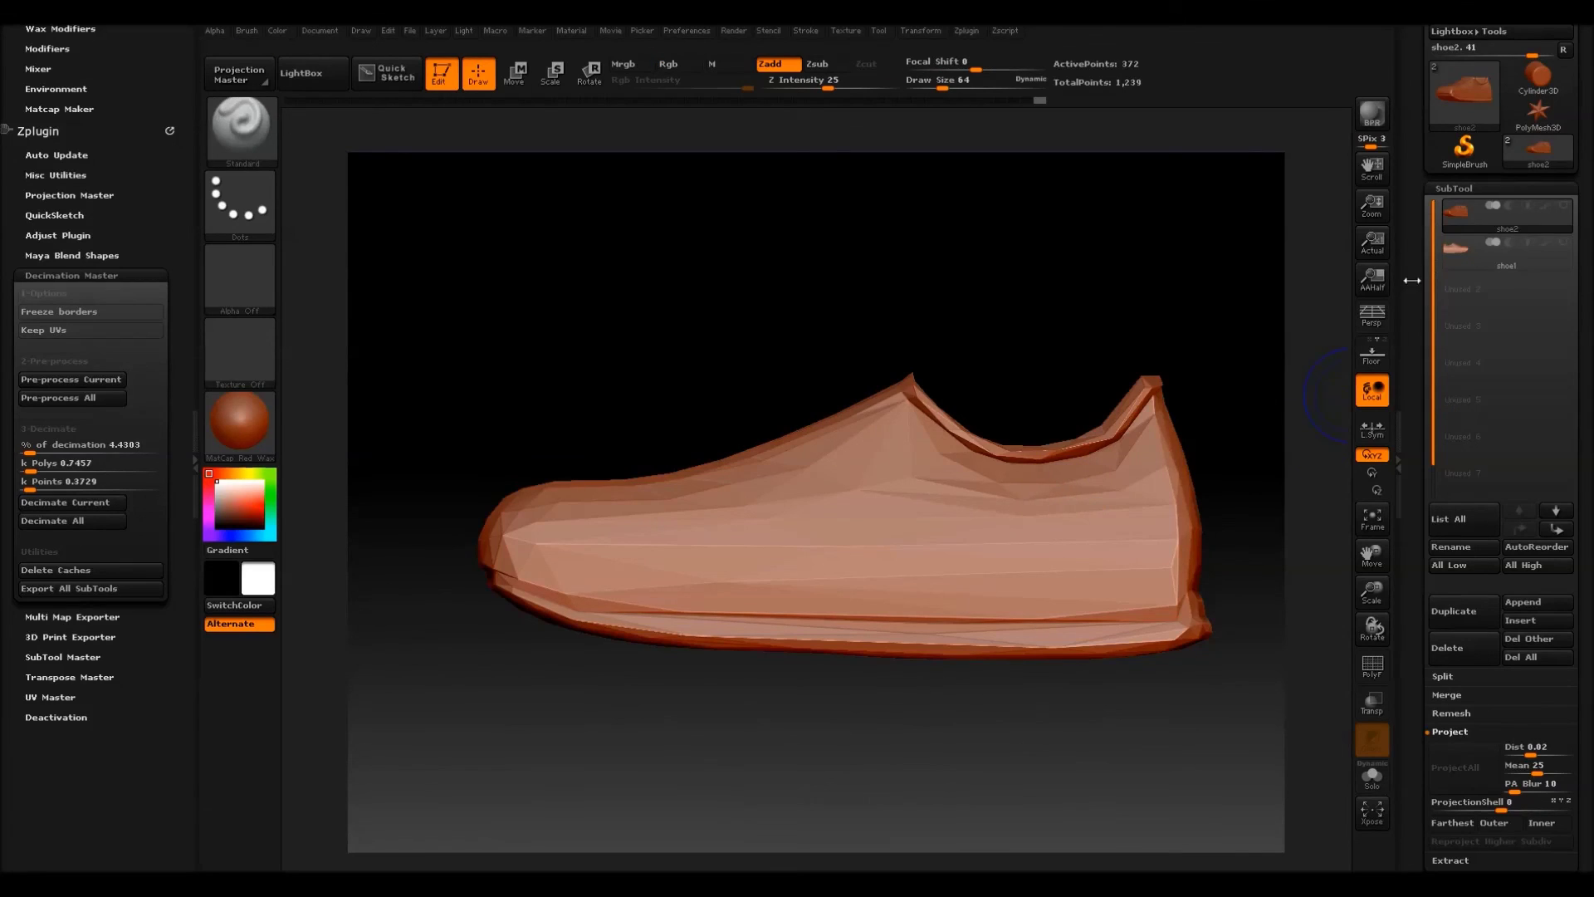
Alternate between shoe1 and shoe2 to compare the retopology with the 372-point decimated mesh.
left_click(1454, 252)
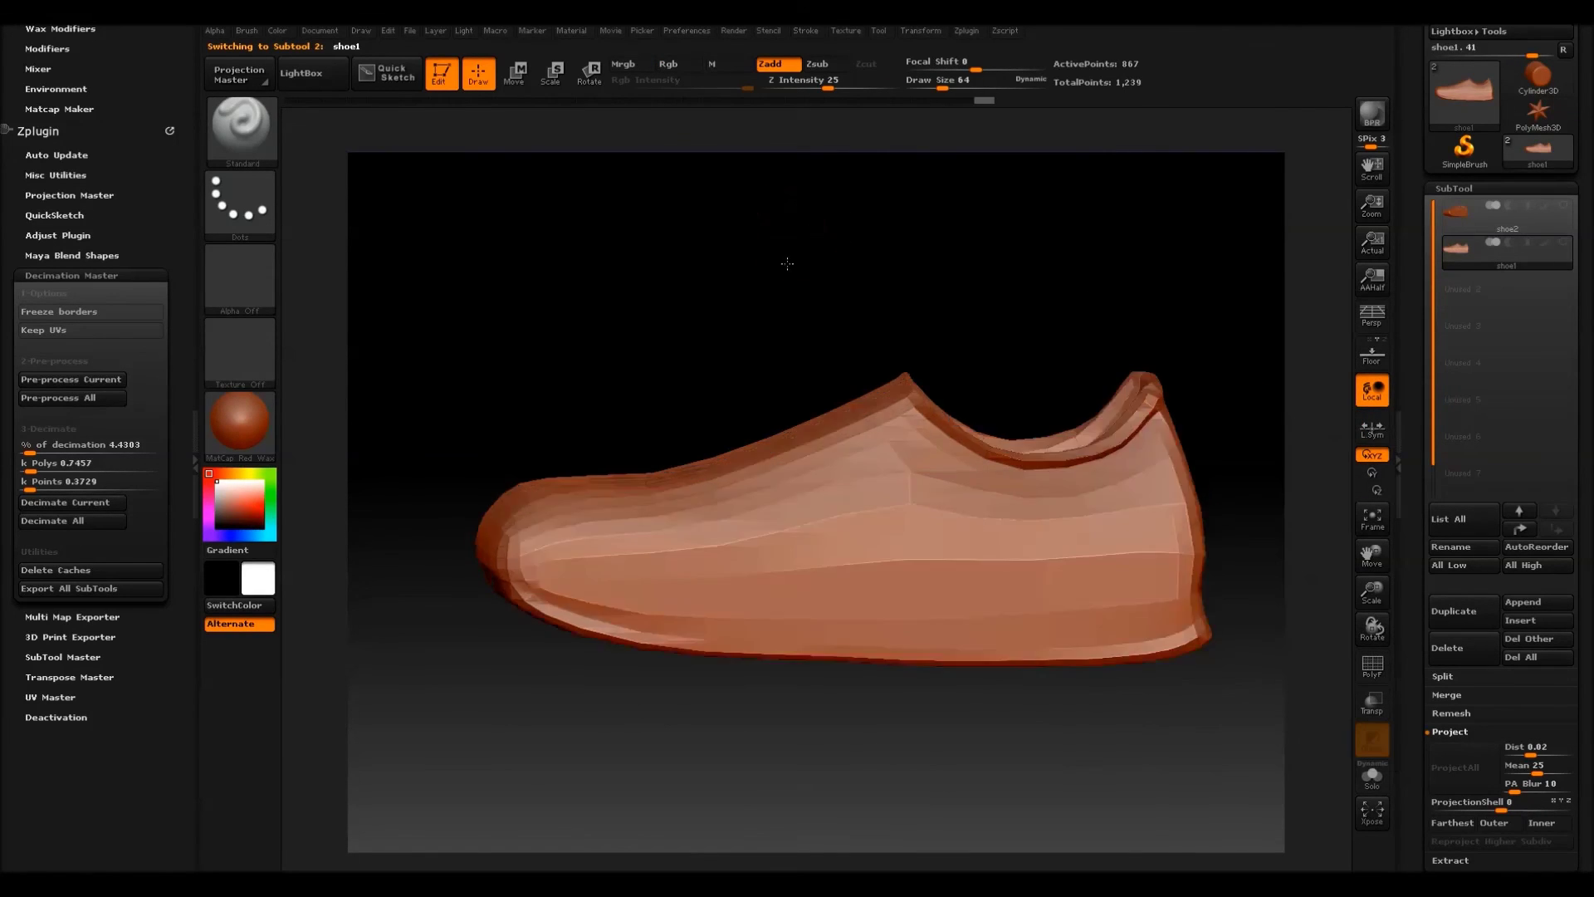
left_click_drag(870, 294, 760, 225)
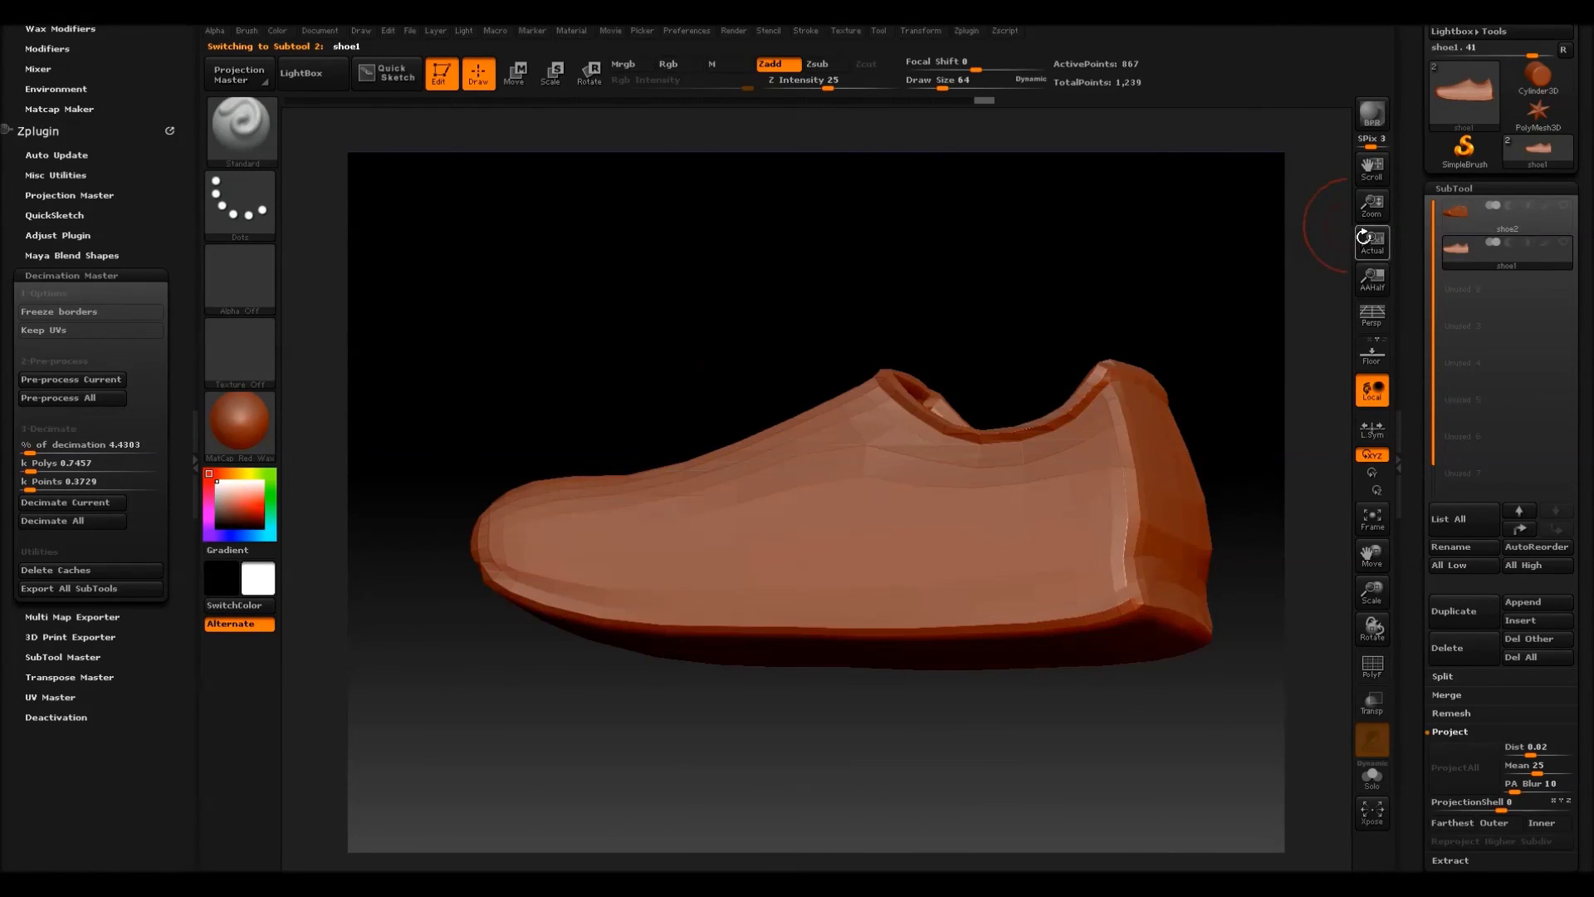
left_click(1455, 217)
left_click_drag(1008, 295, 971, 295)
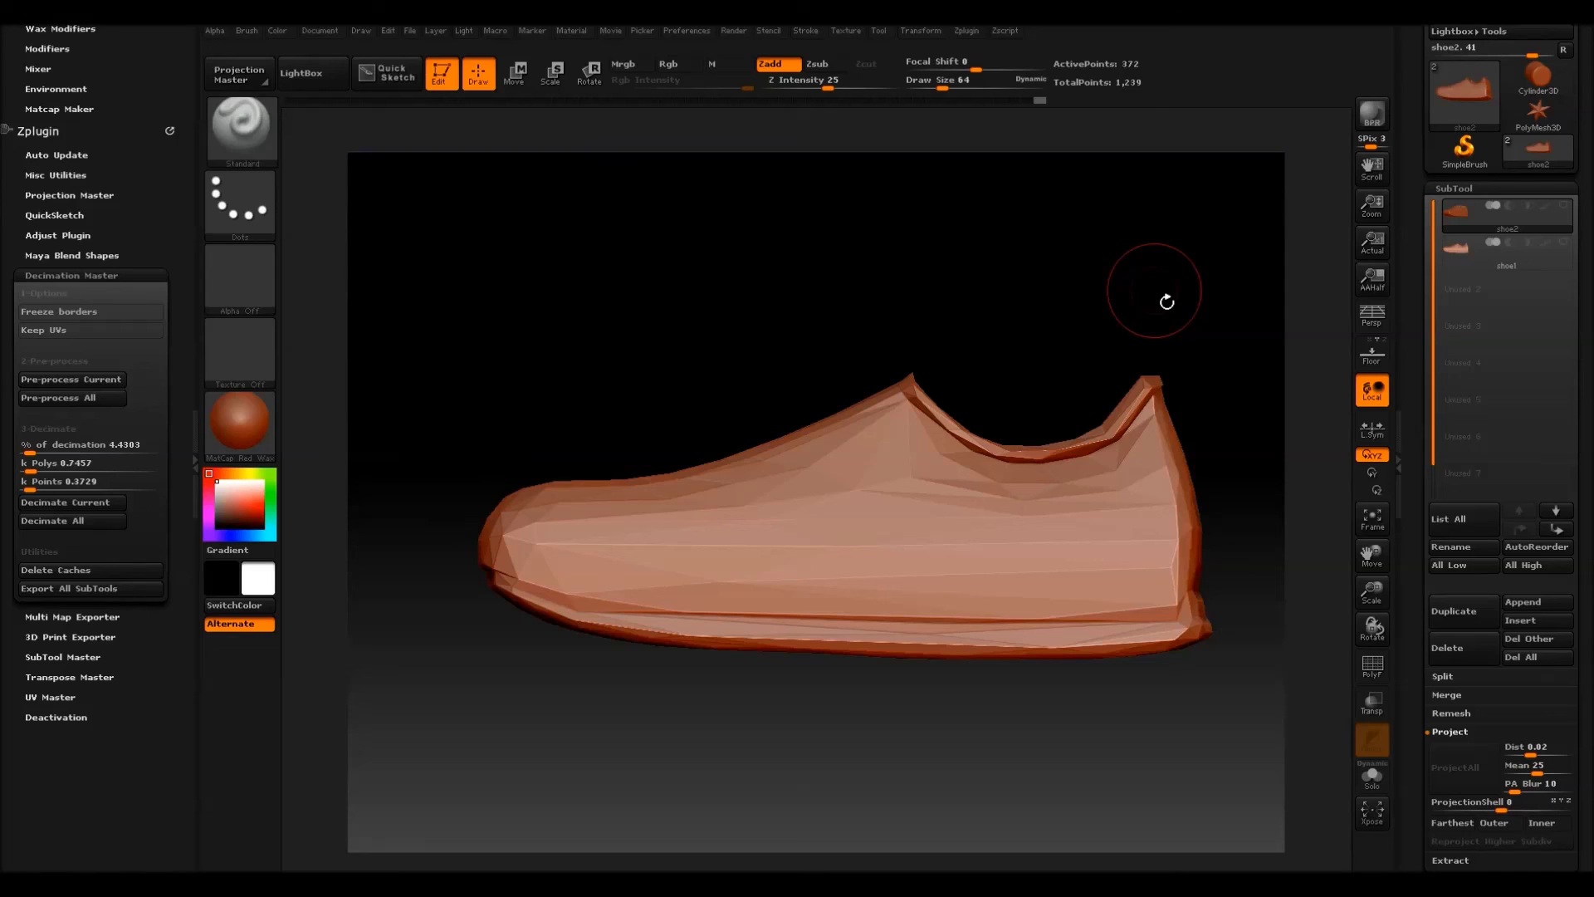
left_click(1450, 248)
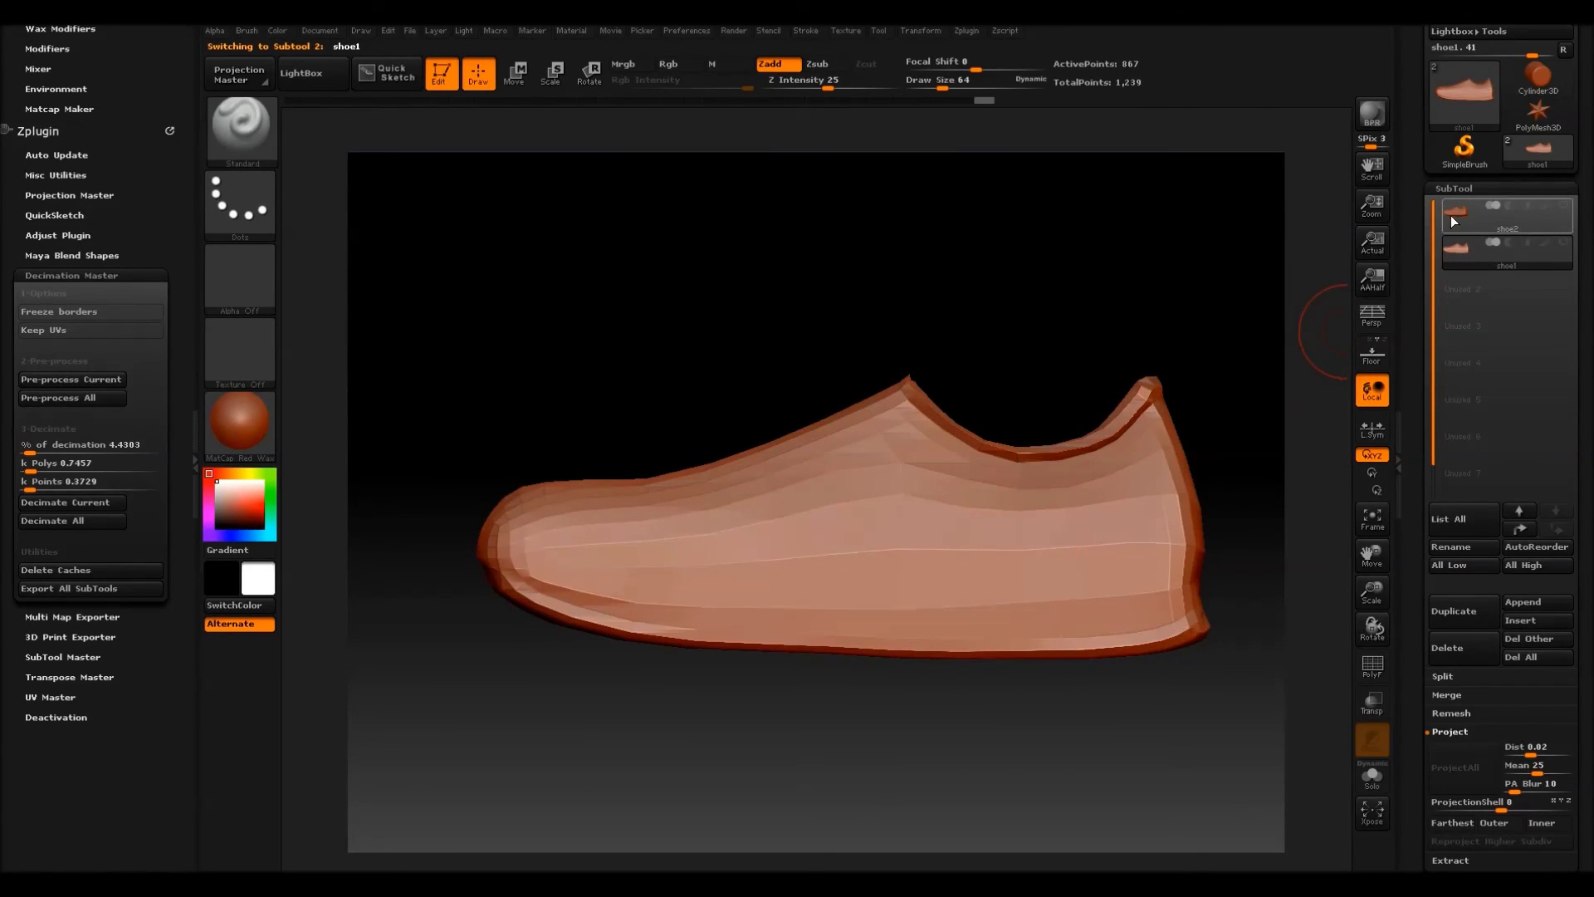
left_click(1452, 215)
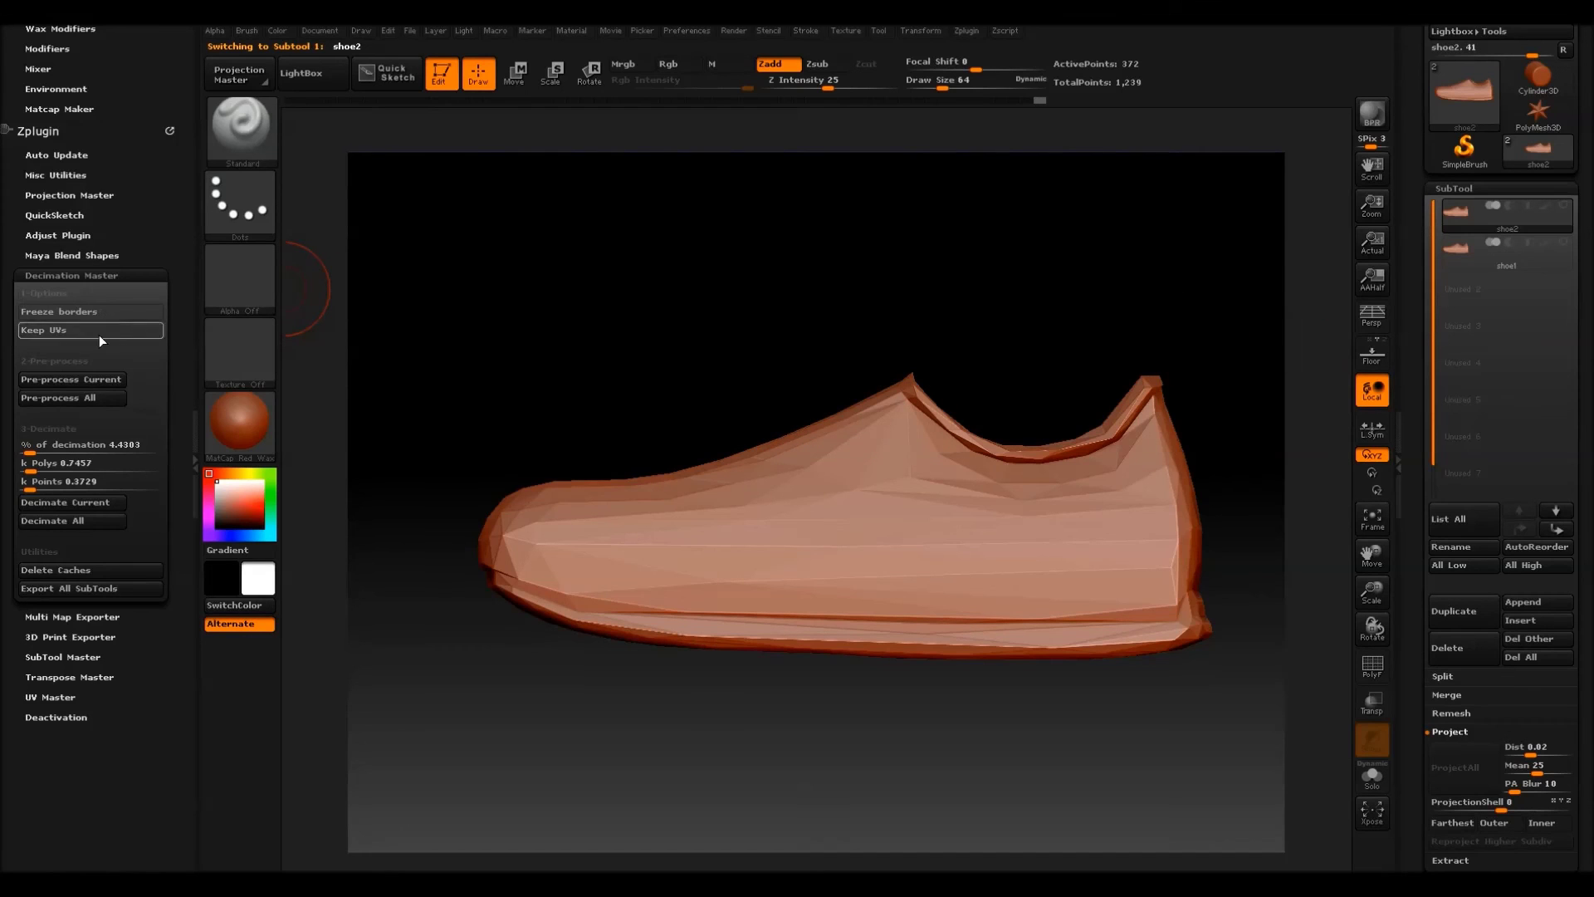